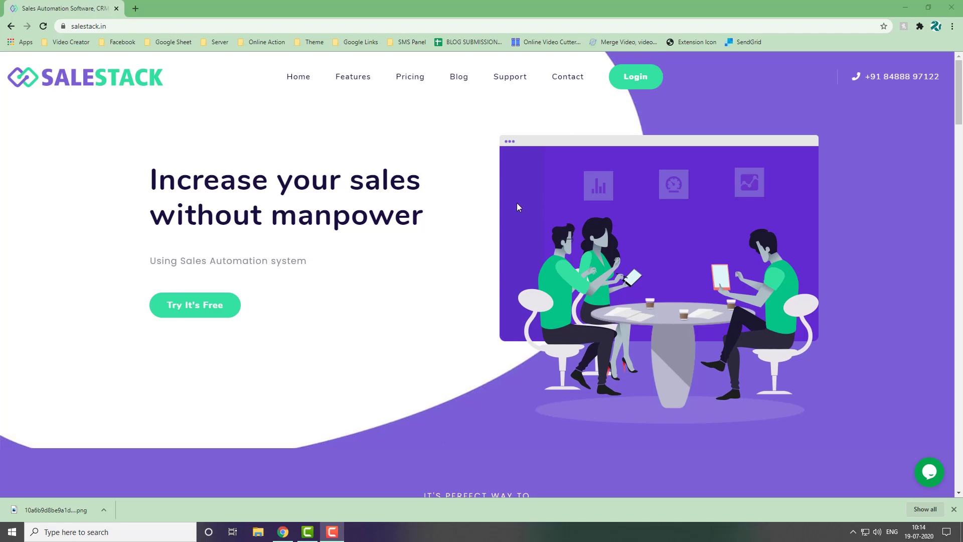
# Step: Go from Login to the 'Create A New Account?' Register form and select Company/Firm Name
pyautogui.click(635, 79)
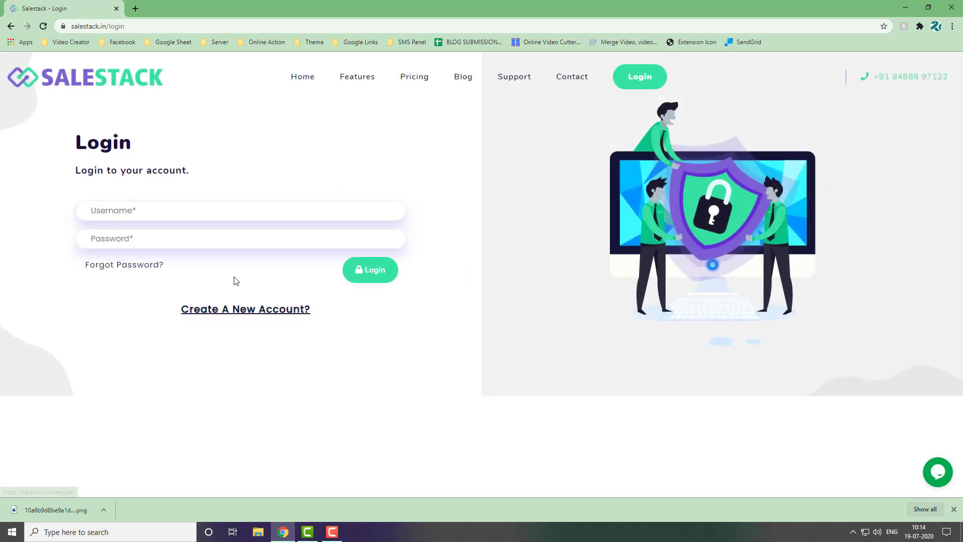
pyautogui.click(253, 314)
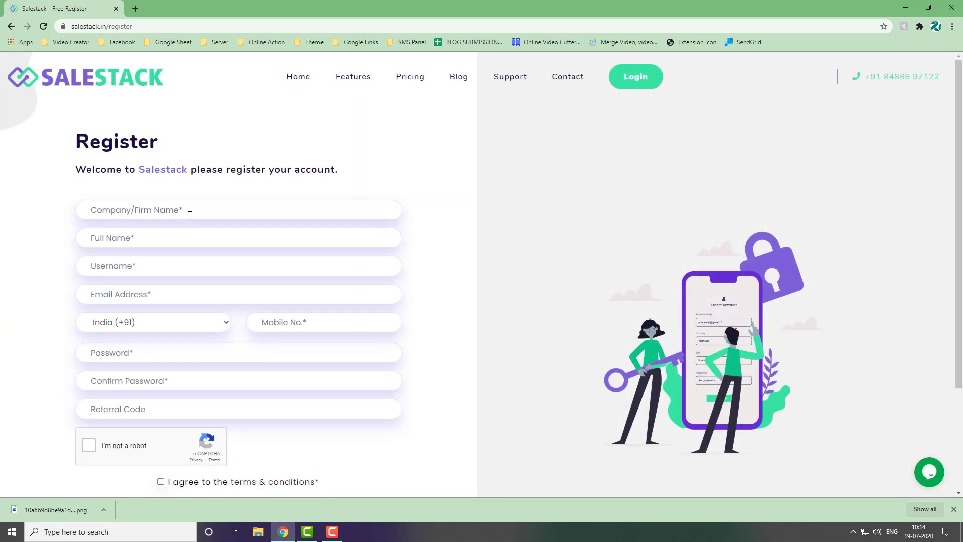
pyautogui.click(190, 215)
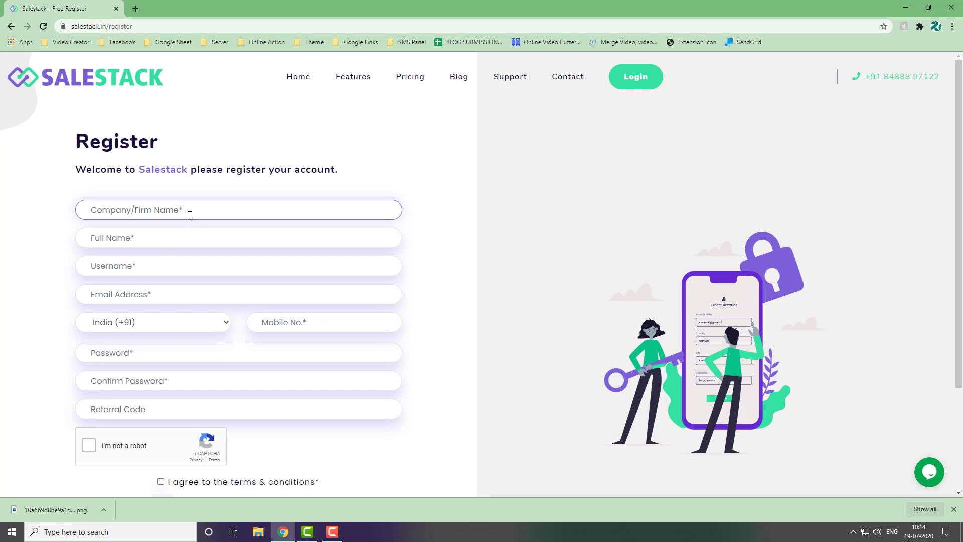
# Step: Enter 'Salestack' as the company name and fill in the person's full name
pyautogui.click(193, 213)
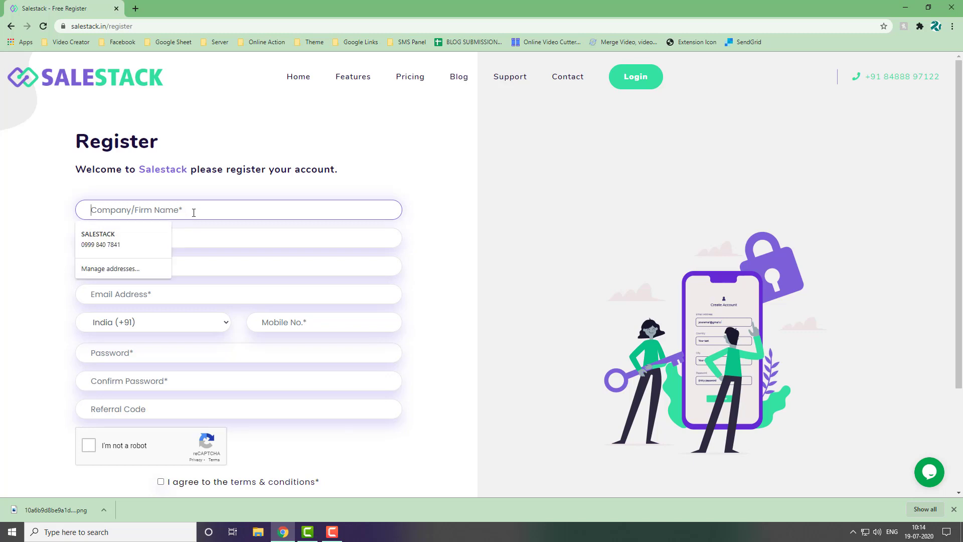
pyautogui.write('Salestack')
pyautogui.click(312, 185)
pyautogui.click(213, 238)
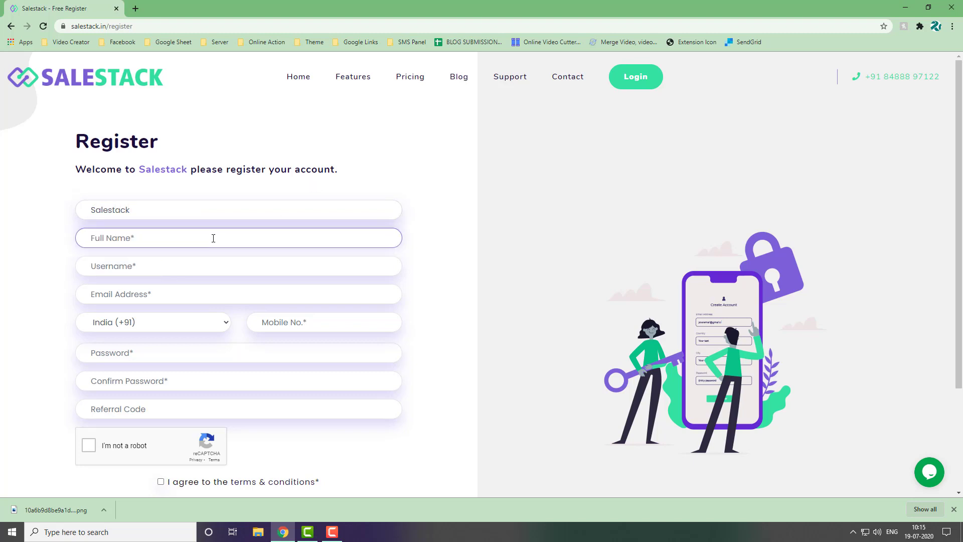
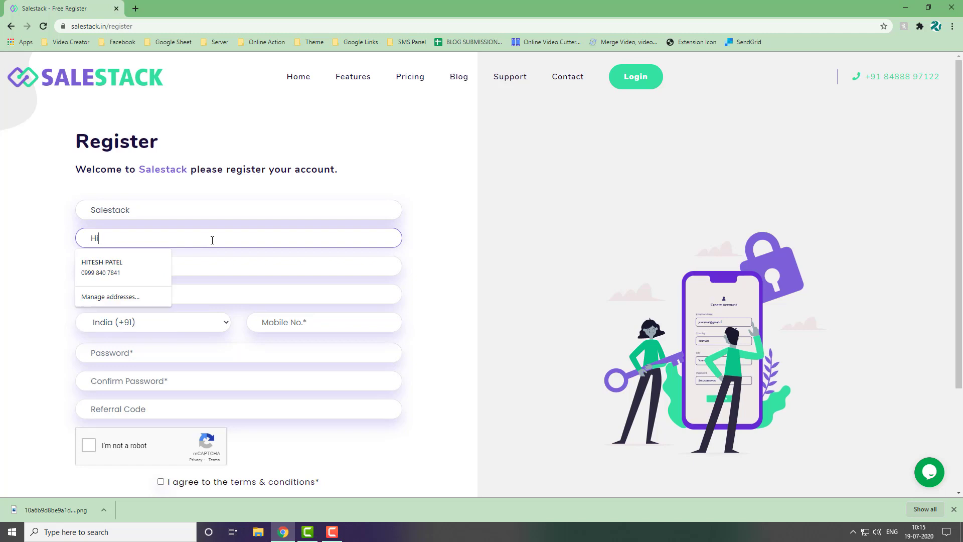
# Step: Set the username to 'salestack' and fill in the e-mail address
pyautogui.click(277, 264)
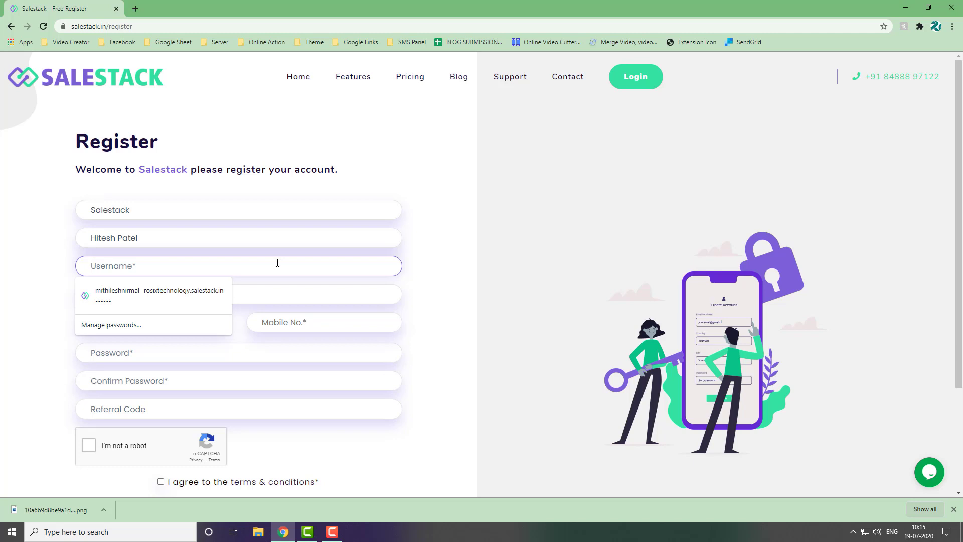
pyautogui.write('hitesh')
pyautogui.press('BackSpace')
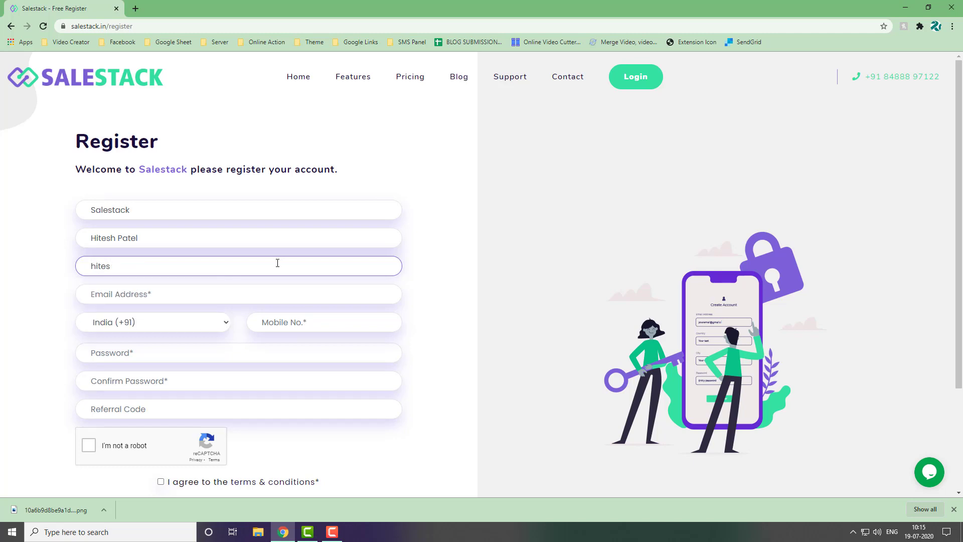
pyautogui.press('BackSpace')
pyautogui.press('BackSpace')
pyautogui.press('BackSpace')
pyautogui.press('BackSpace')
pyautogui.press('BackSpace')
pyautogui.write('salestack')
pyautogui.click(306, 291)
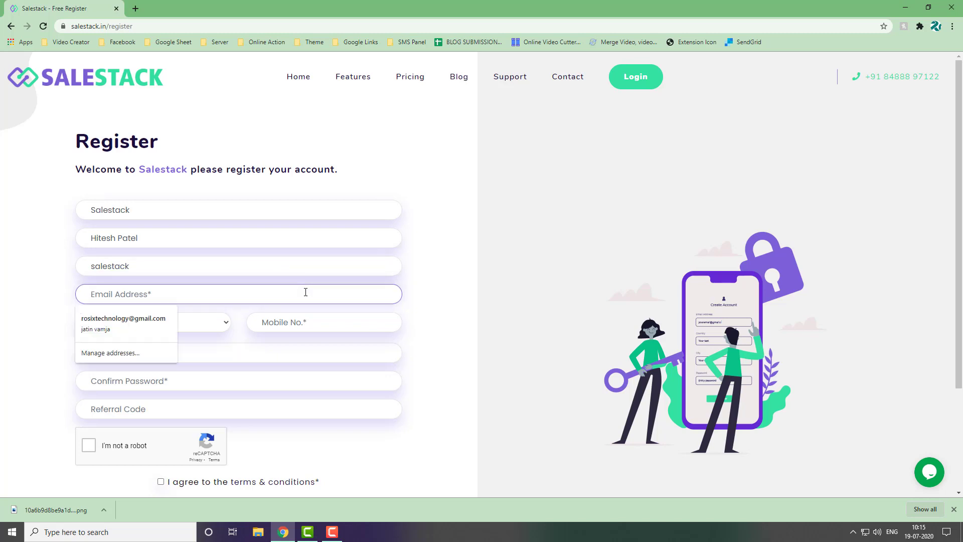
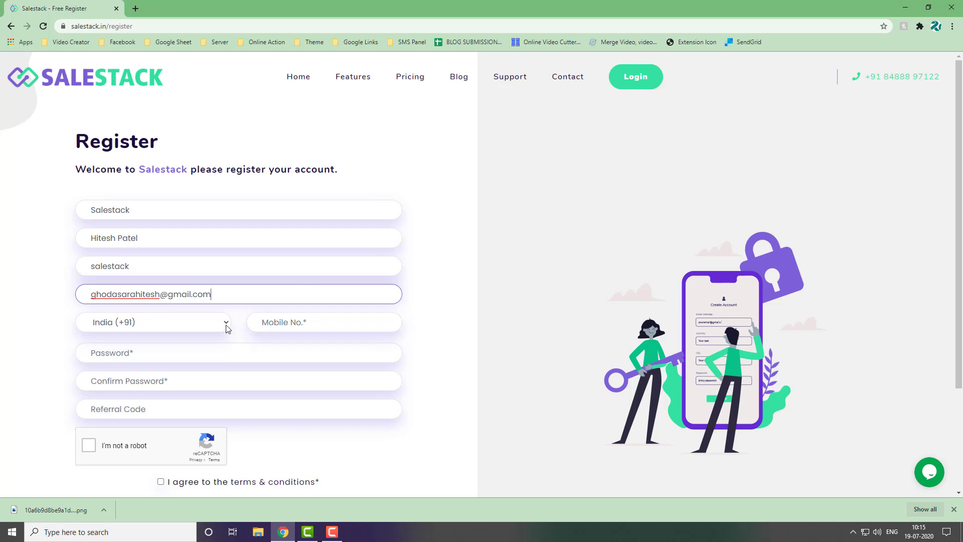
pyautogui.click(298, 326)
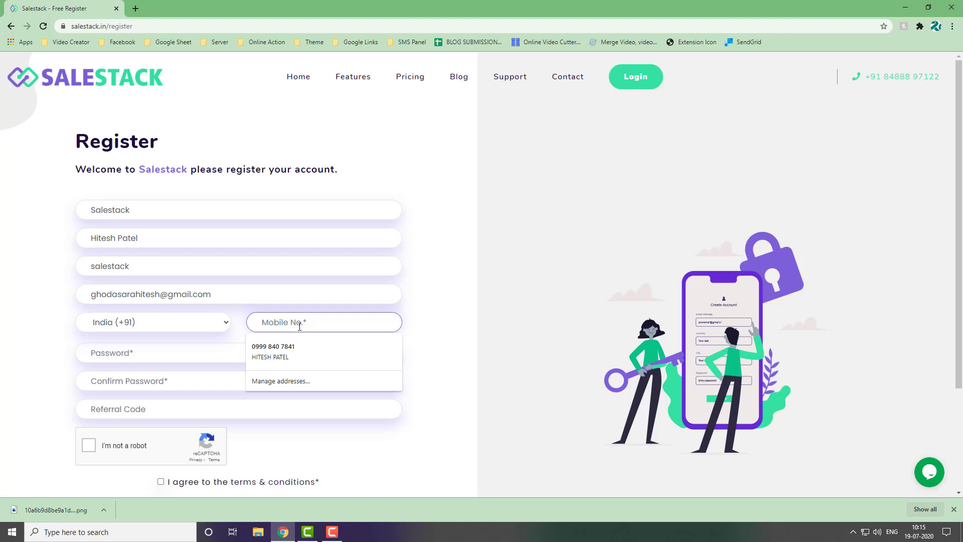
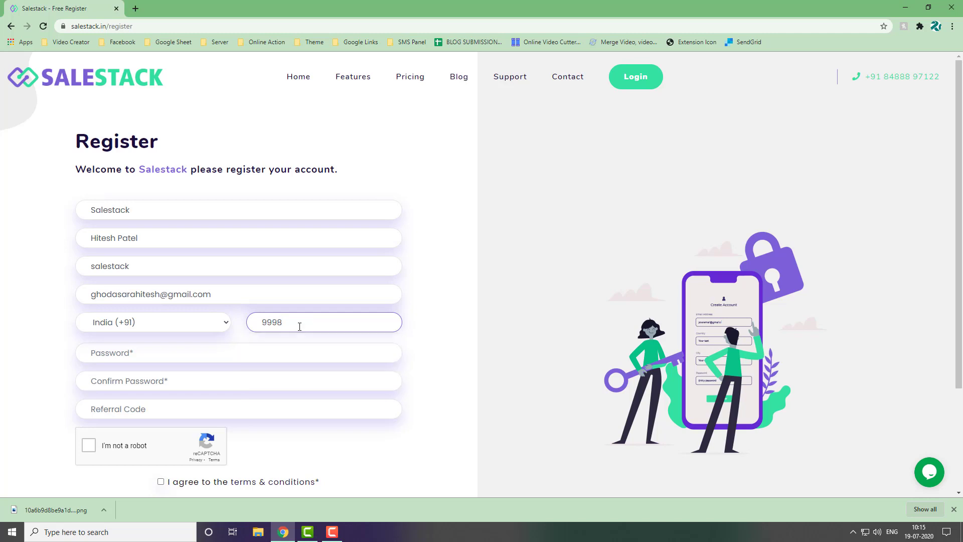
# Step: Fill in the mobile number, the account password and a matching confirmation
pyautogui.click(299, 349)
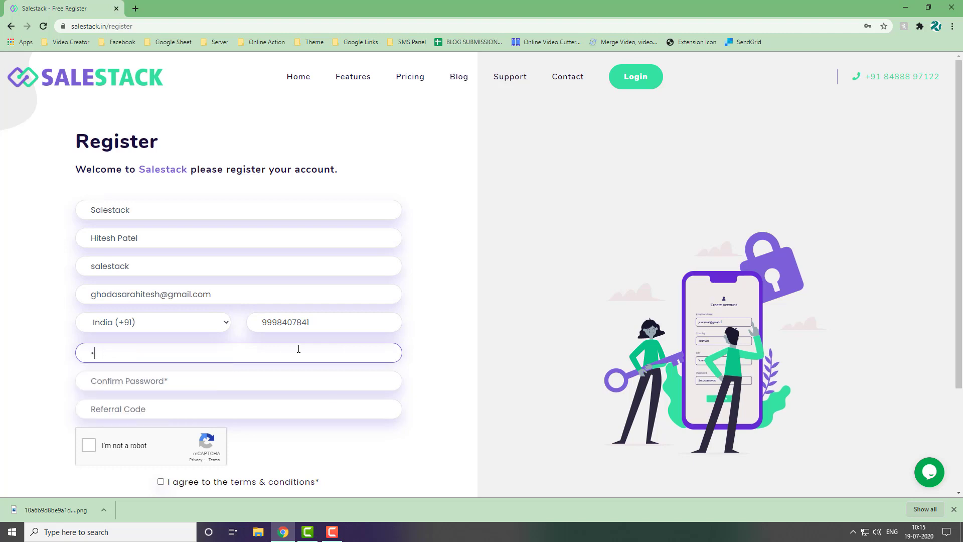
pyautogui.press('Tab')
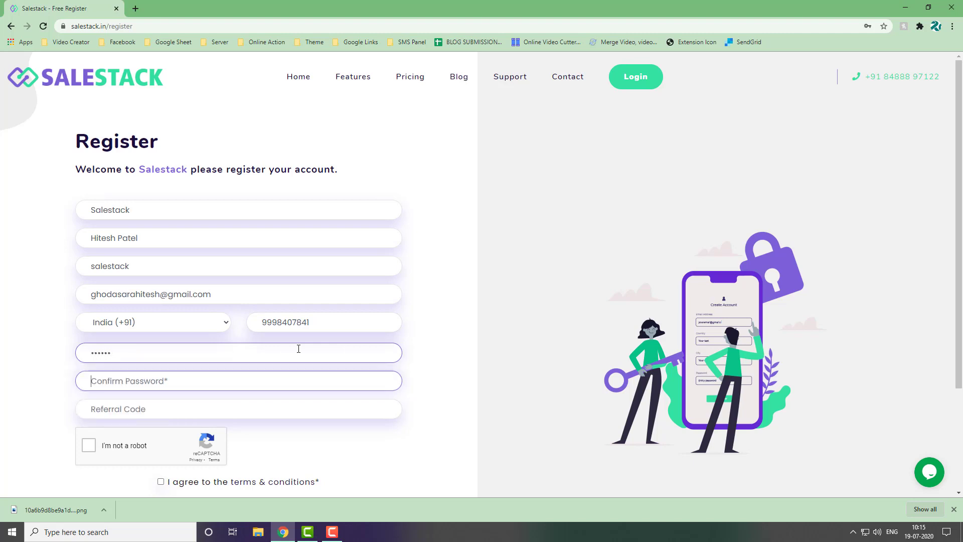
pyautogui.click(277, 409)
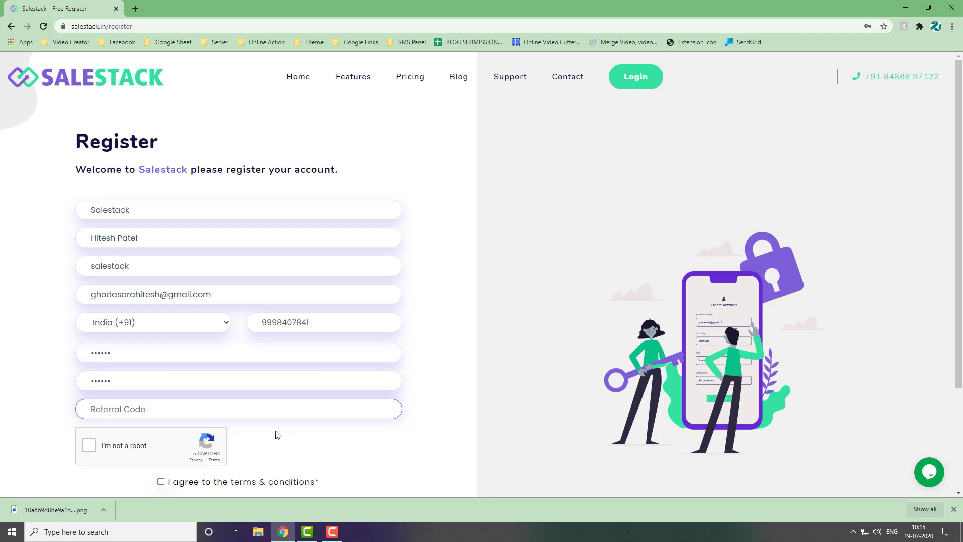
# Step: Pass 'I'm not a robot', accept the terms and submit the registration
pyautogui.scroll(-3, 232, 439)
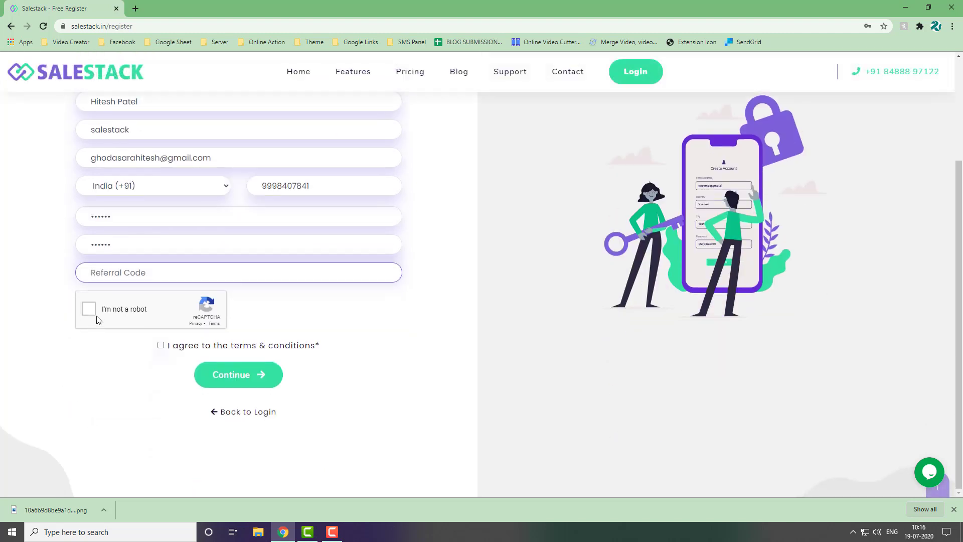
pyautogui.click(90, 309)
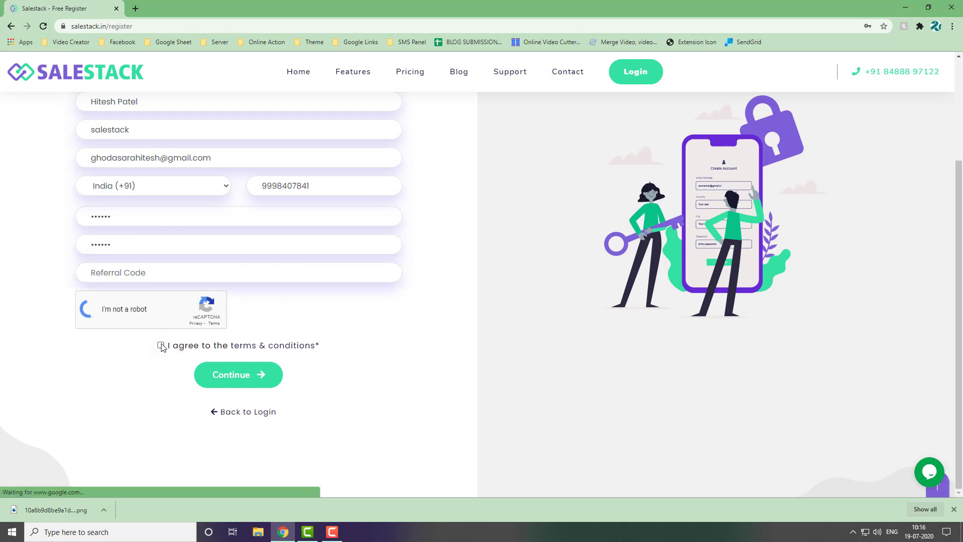
pyautogui.click(161, 345)
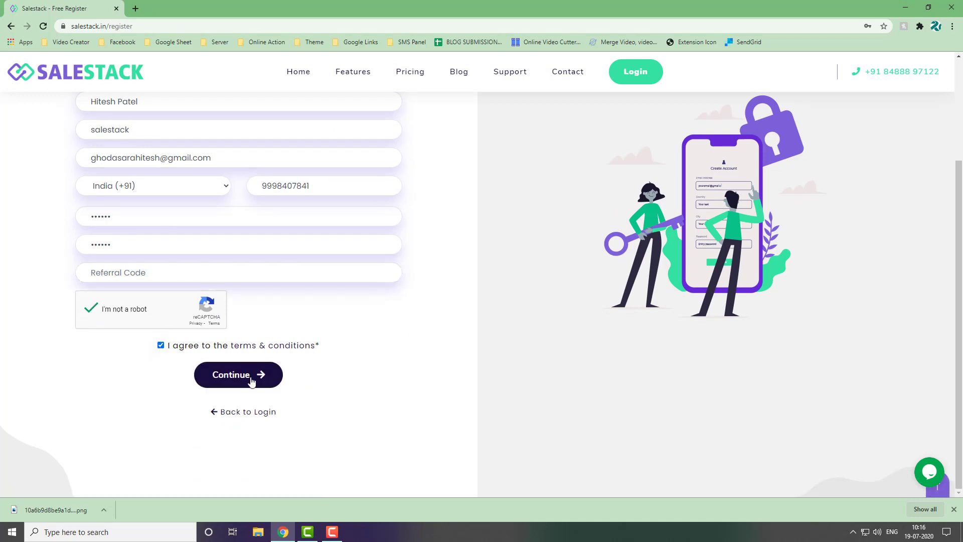
pyautogui.click(251, 381)
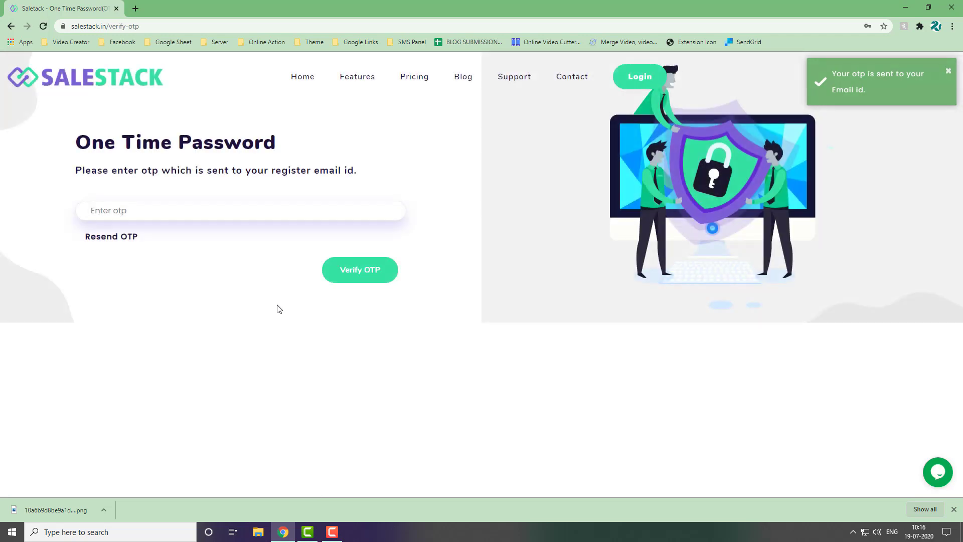
# Step: Enter the one-time code from the e-mail and verify it
pyautogui.click(263, 212)
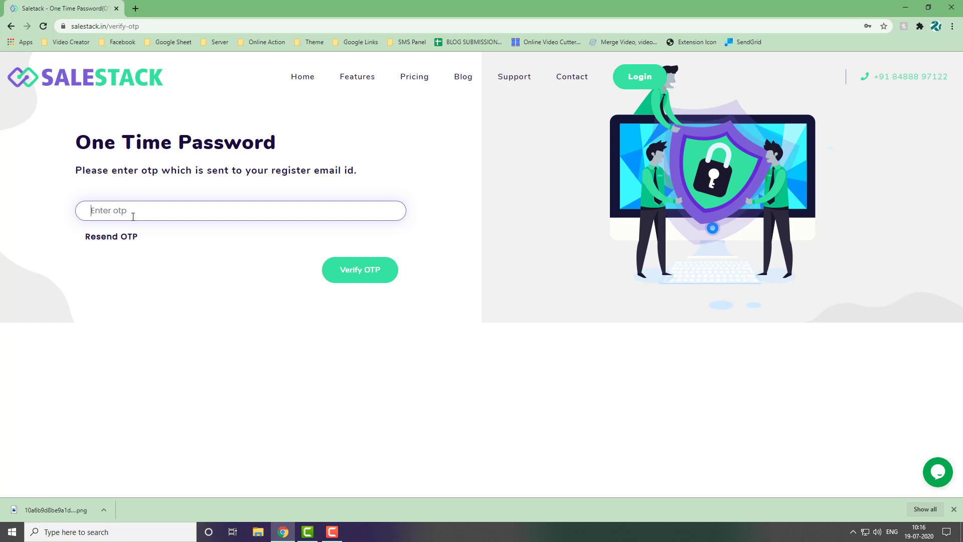
pyautogui.click(360, 275)
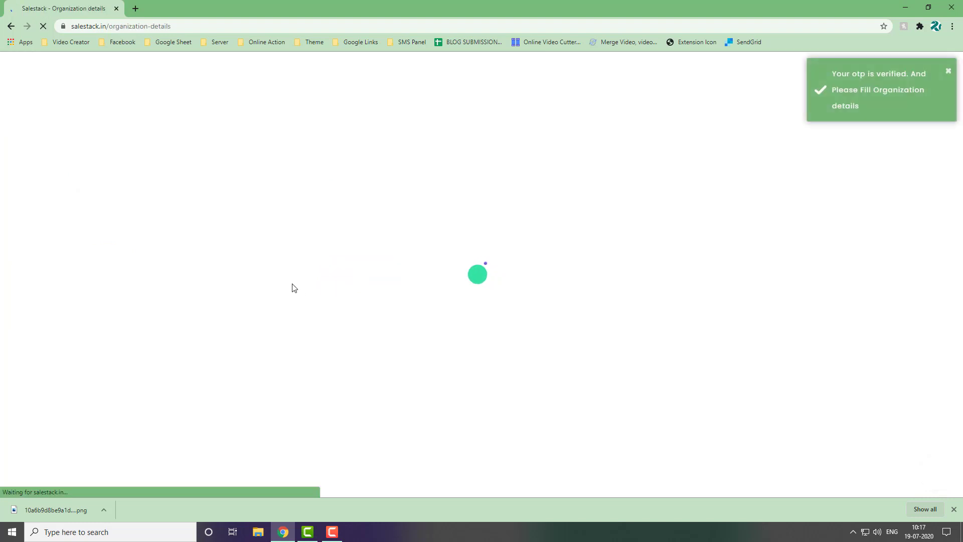
# Step: Set 'salestack' as the custom CRM URL and start the setup
pyautogui.click(206, 219)
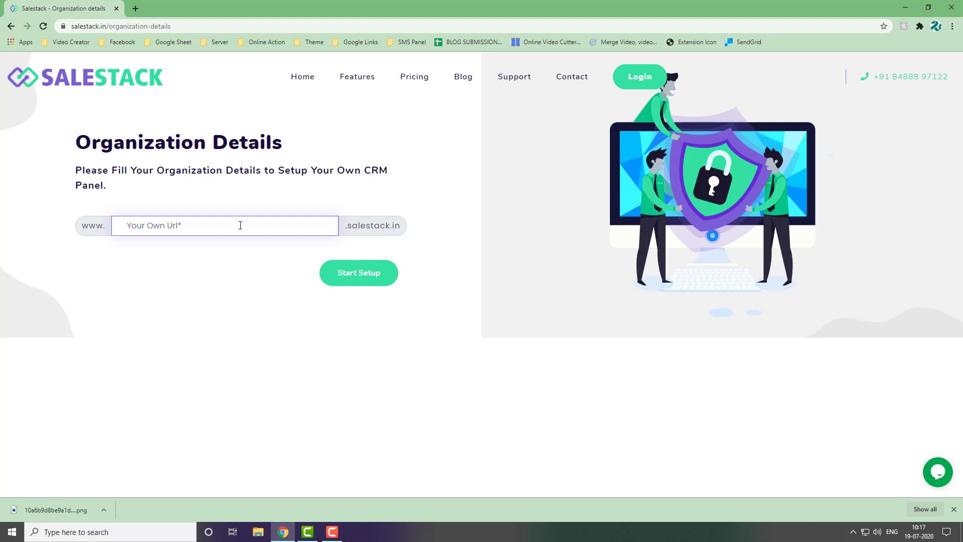
pyautogui.write('salestack')
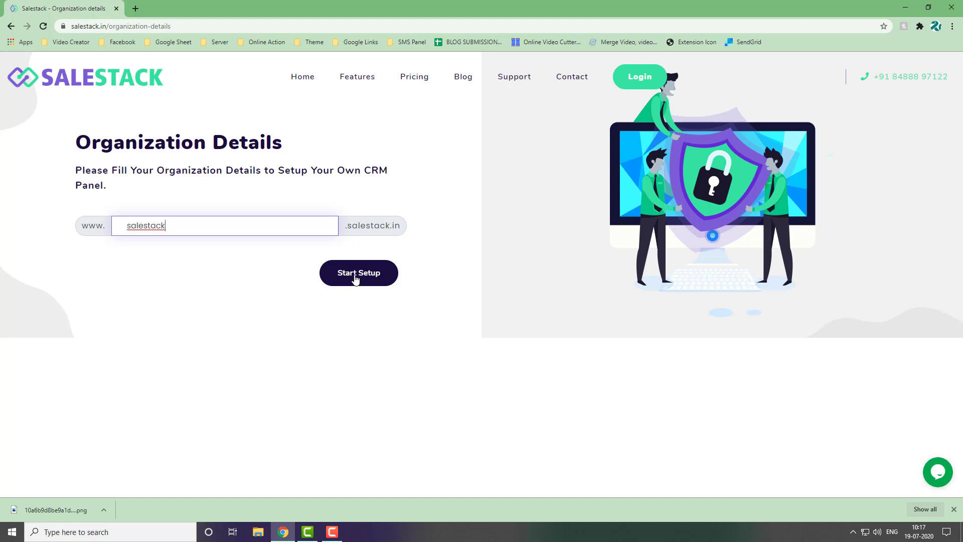
pyautogui.click(355, 277)
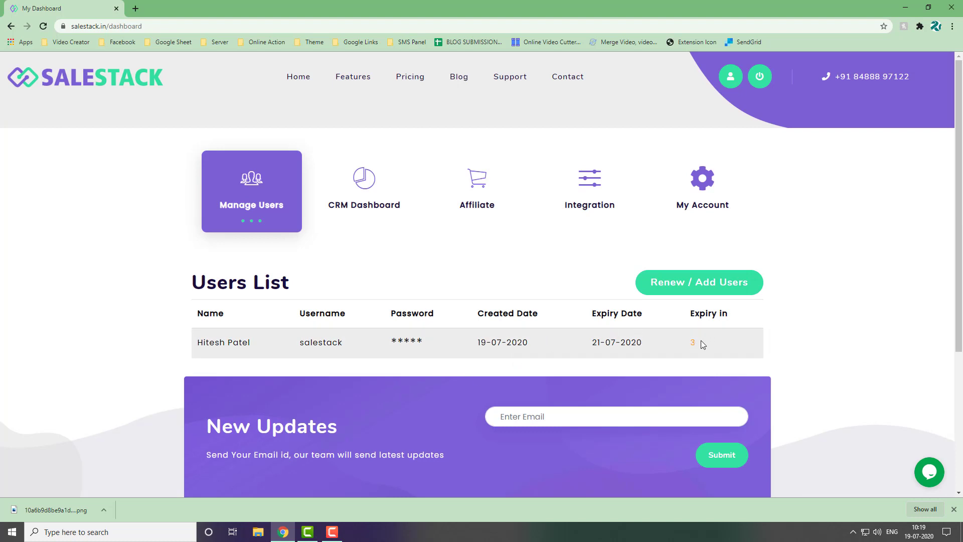
# Step: Open the Renew / Add Users subscription page from the Users List
pyautogui.moveTo(700, 342); pyautogui.dragTo(685, 344)
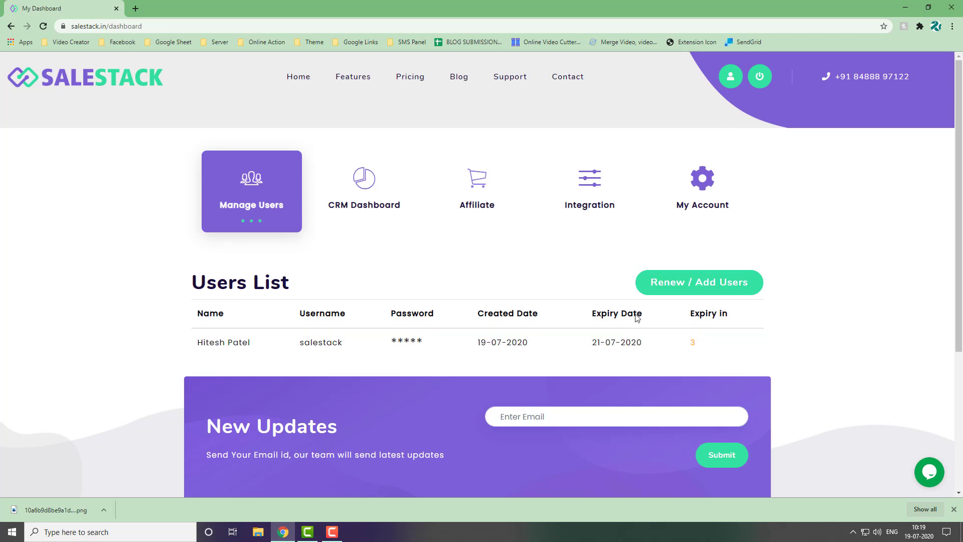
pyautogui.click(667, 289)
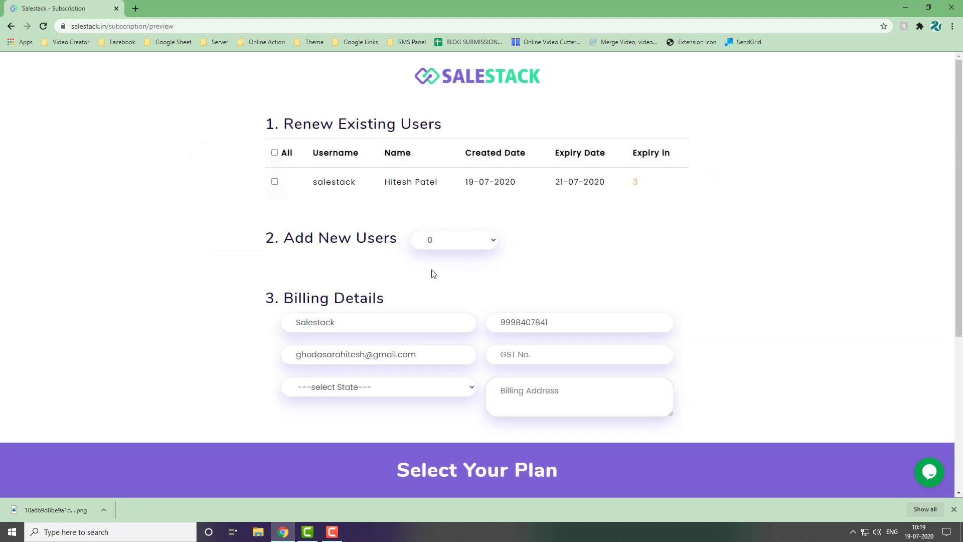
# Step: Choose one new user and tick the existing user for renewal
pyautogui.scroll(-3, 439, 241)
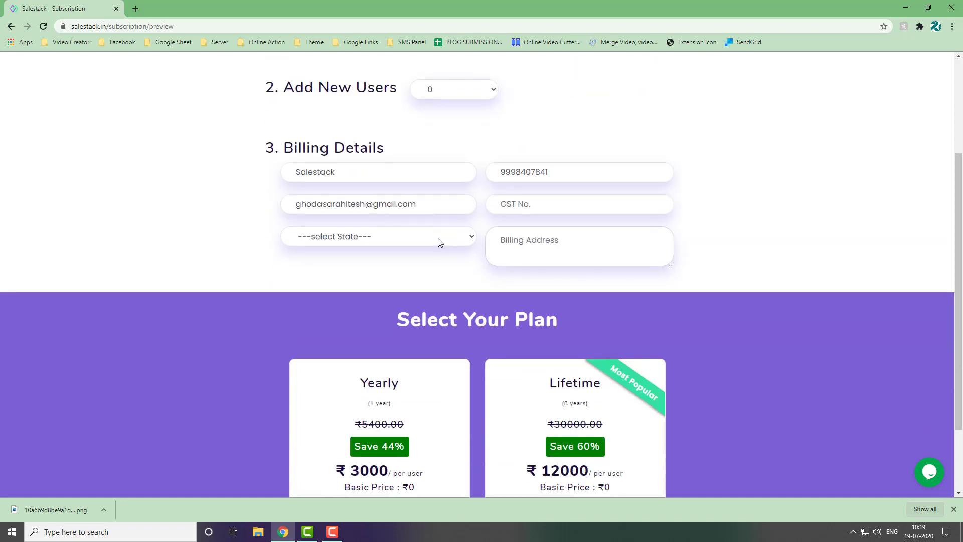
pyautogui.scroll(3, 440, 240)
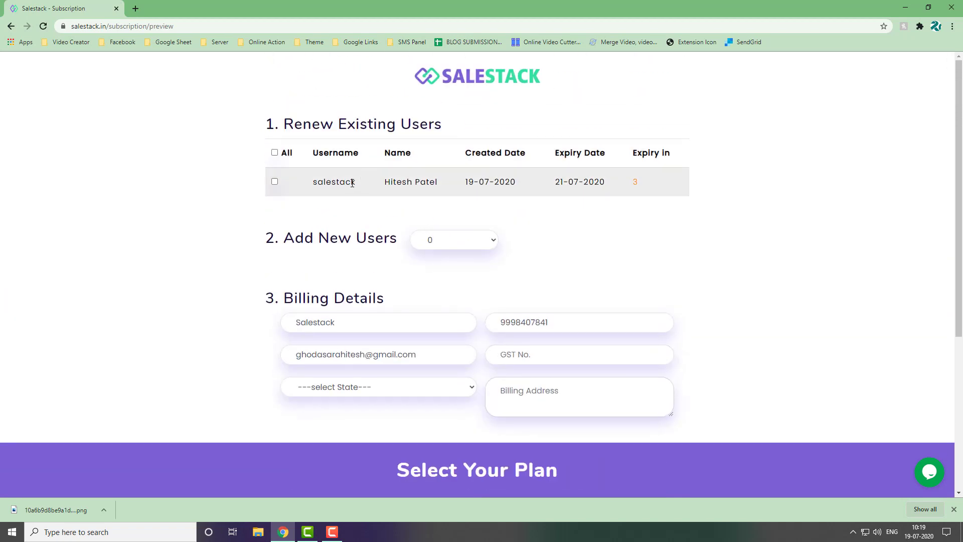
pyautogui.click(275, 182)
pyautogui.click(427, 244)
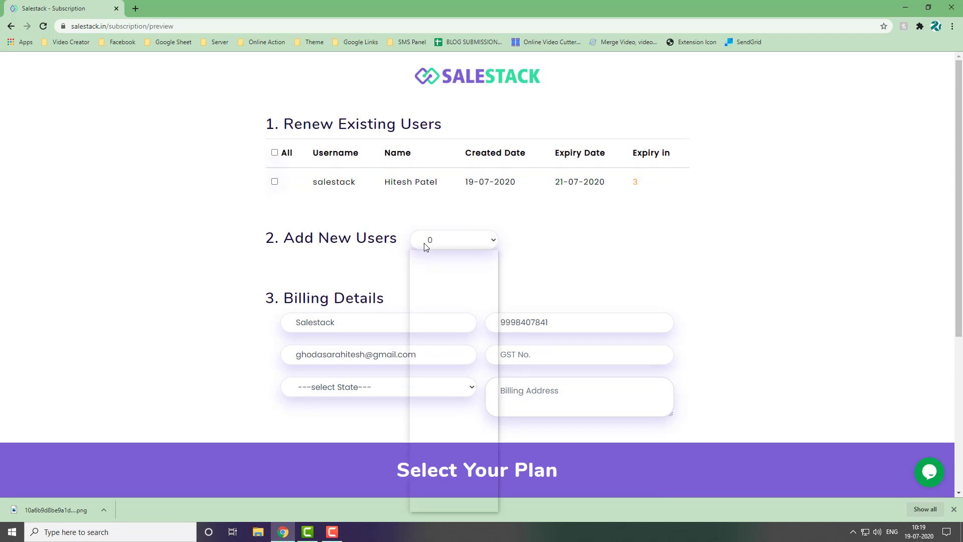
pyautogui.click(434, 272)
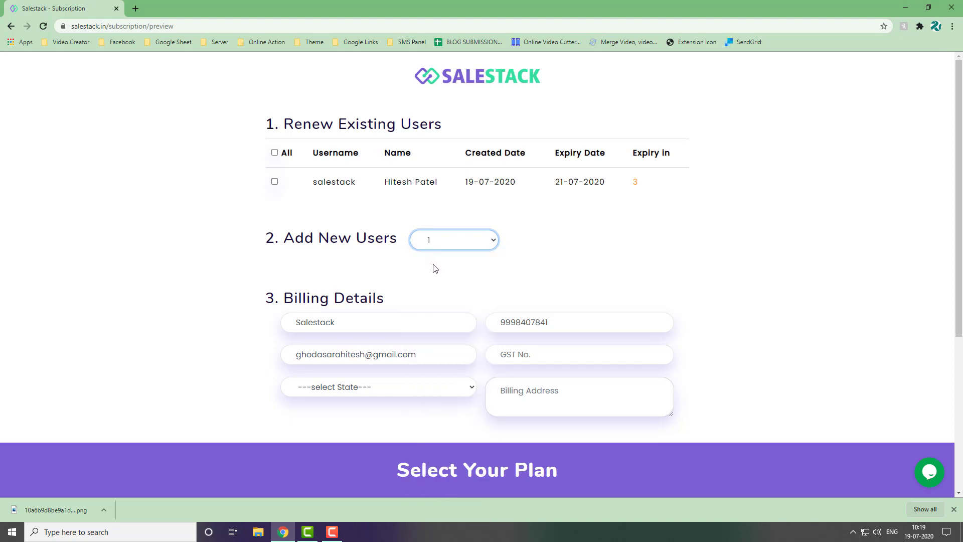
pyautogui.click(435, 268)
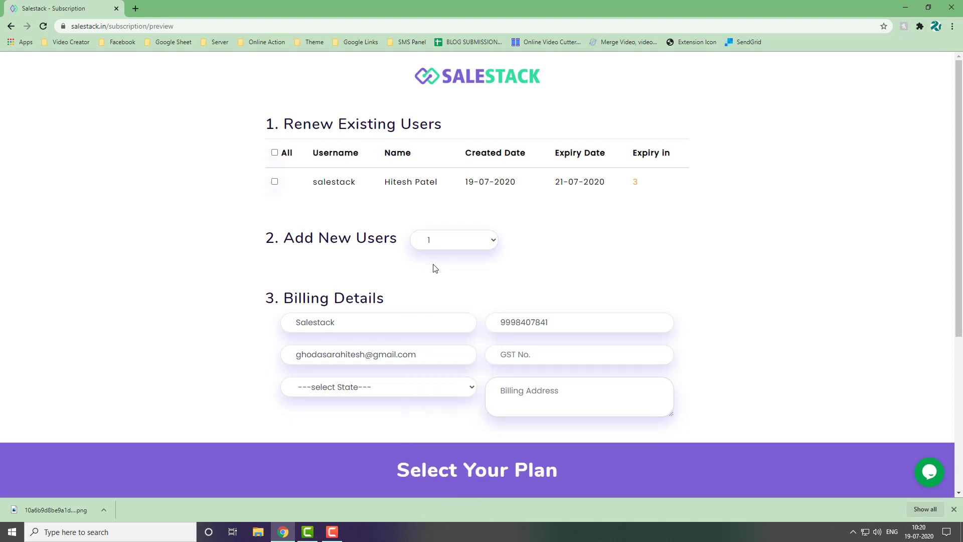
pyautogui.click(275, 182)
# Step: Set the billing state to Gujarat in Billing Details
pyautogui.scroll(-2, 330, 252)
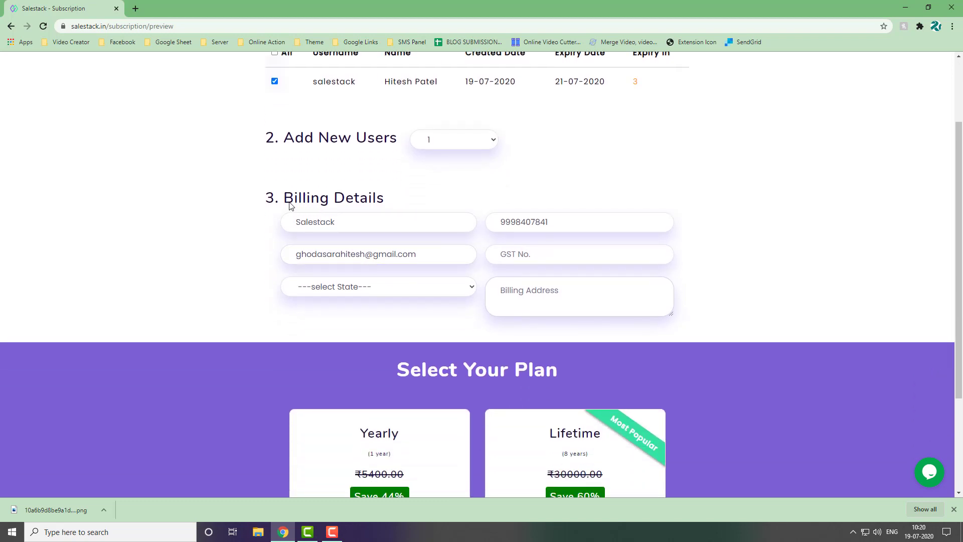
pyautogui.moveTo(288, 202); pyautogui.dragTo(390, 200)
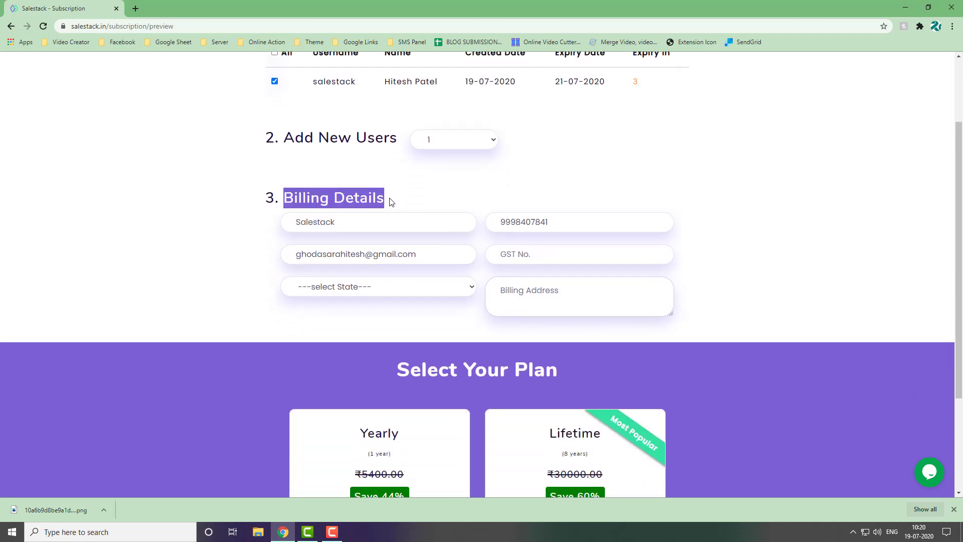
pyautogui.click(345, 216)
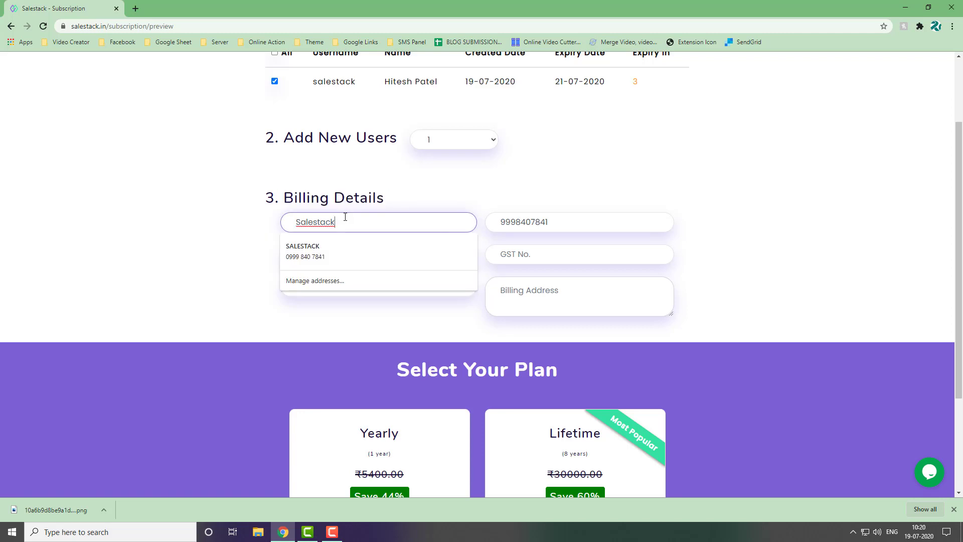
pyautogui.click(411, 201)
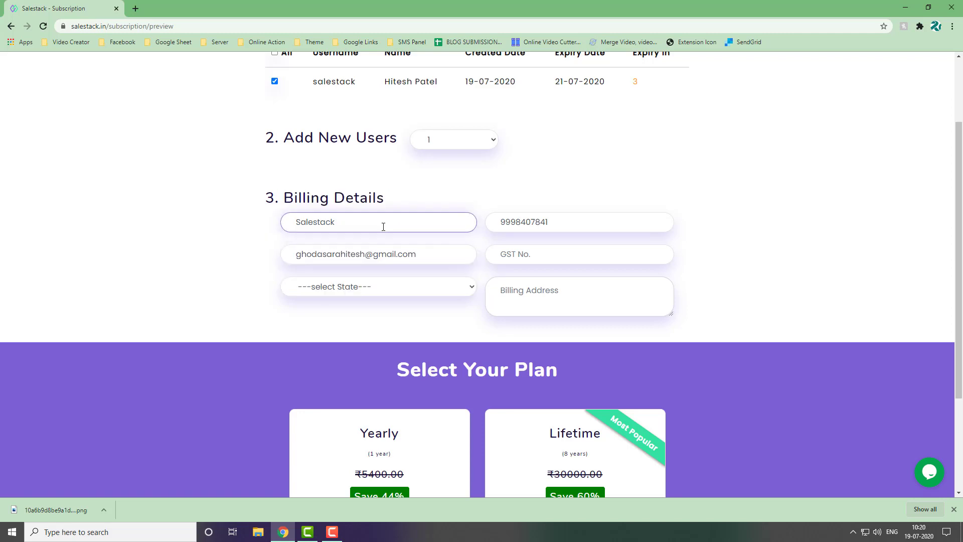
pyautogui.click(425, 230)
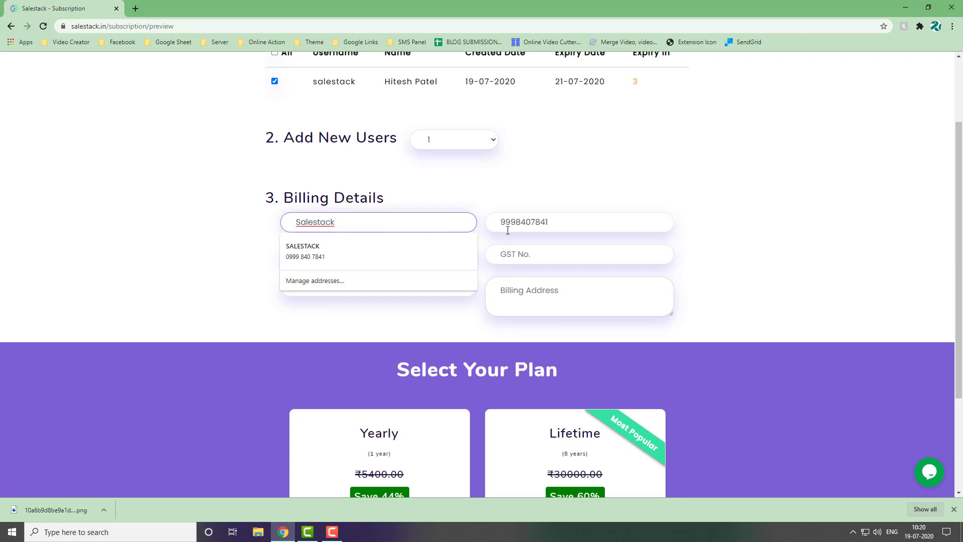
pyautogui.click(568, 169)
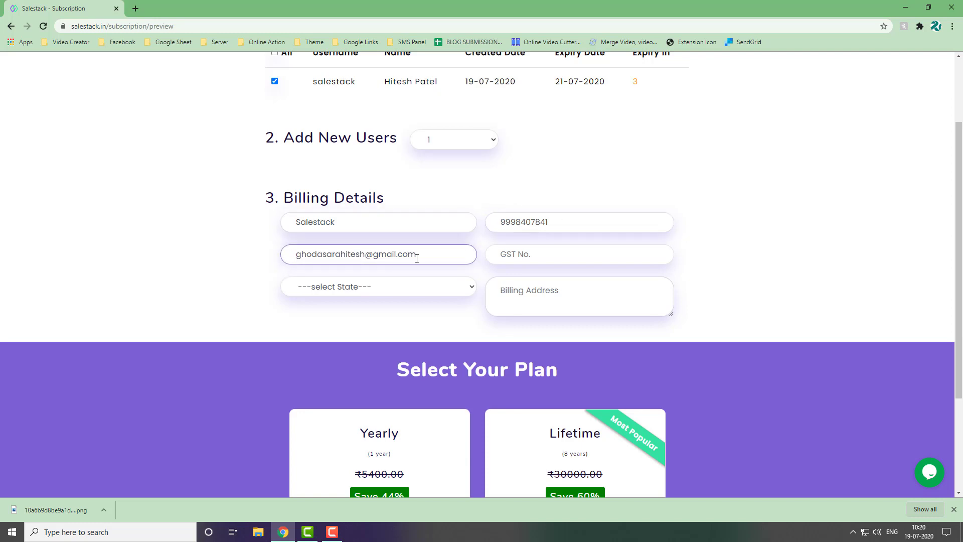
pyautogui.click(407, 293)
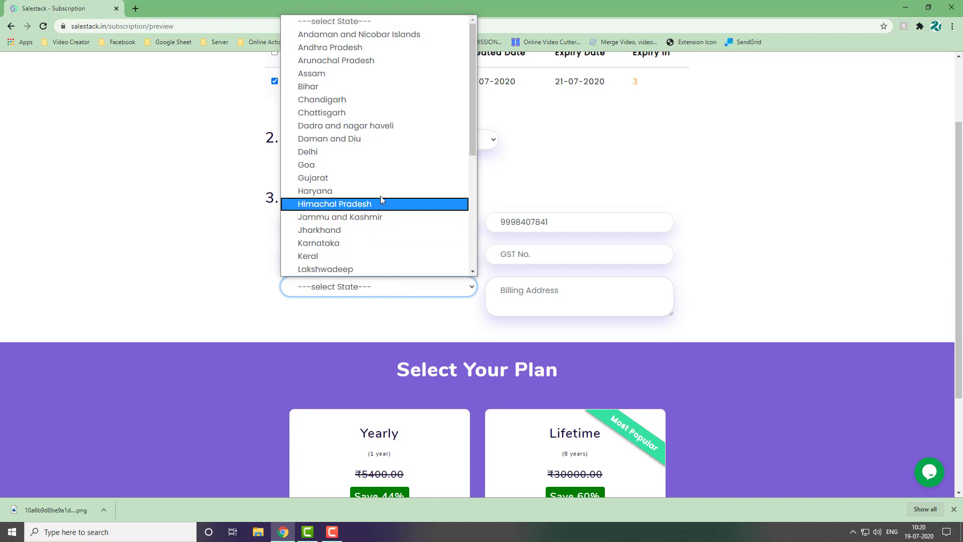
pyautogui.click(387, 179)
pyautogui.click(531, 289)
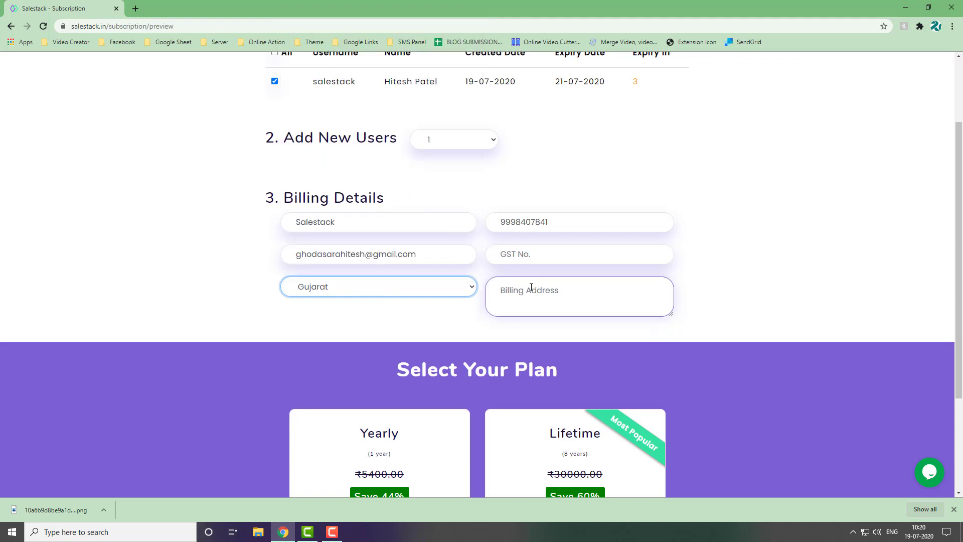
pyautogui.click(459, 326)
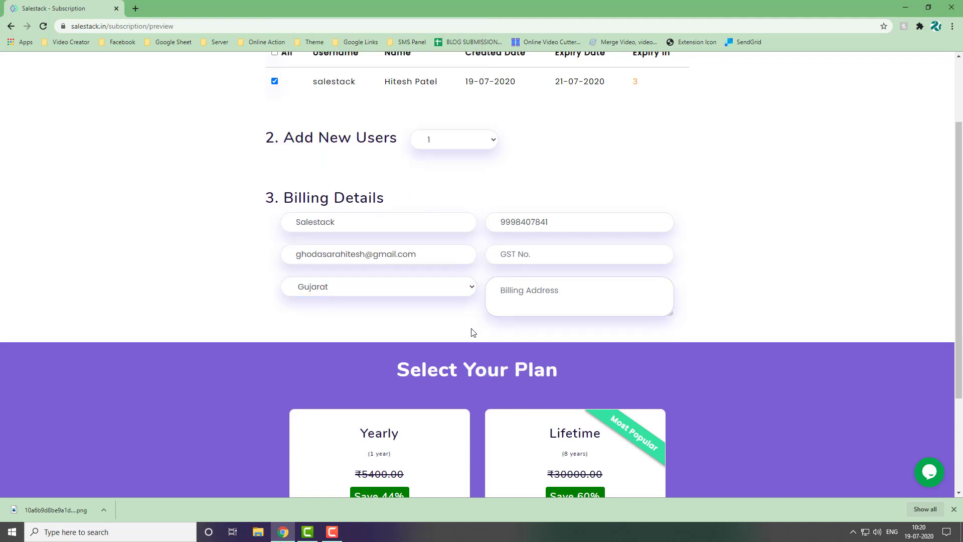
# Step: Return to the dashboard via the Salestack logo and open Integration settings
pyautogui.scroll(-3, 462, 344)
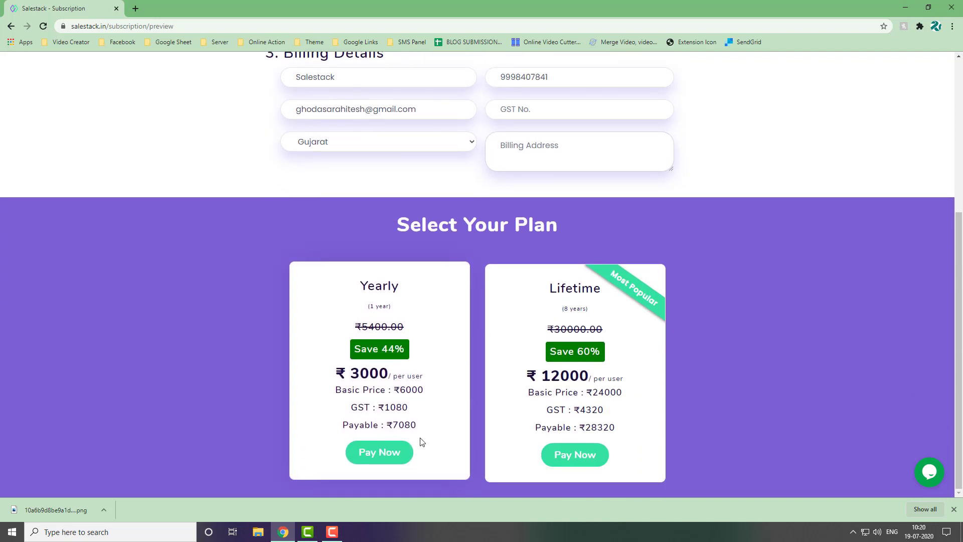
pyautogui.scroll(5, 466, 101)
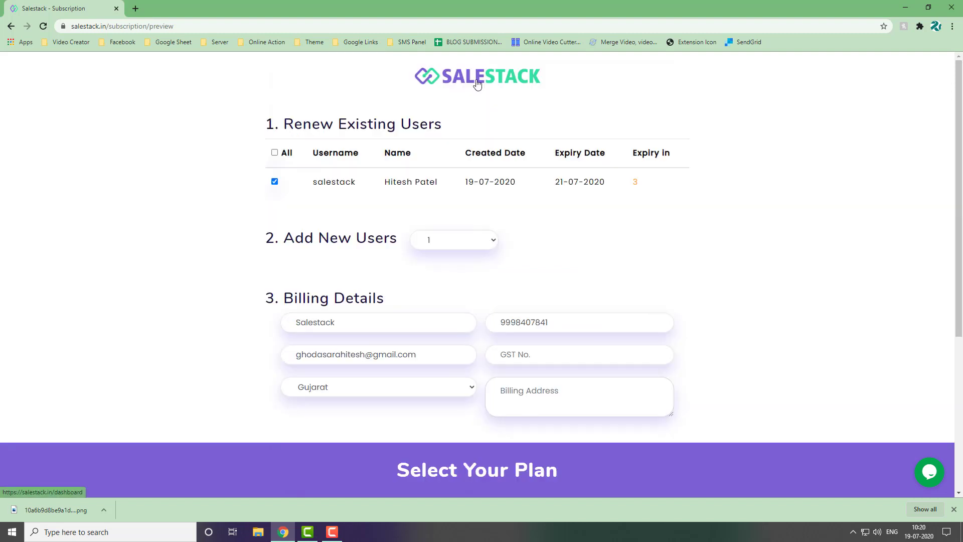
pyautogui.click(477, 85)
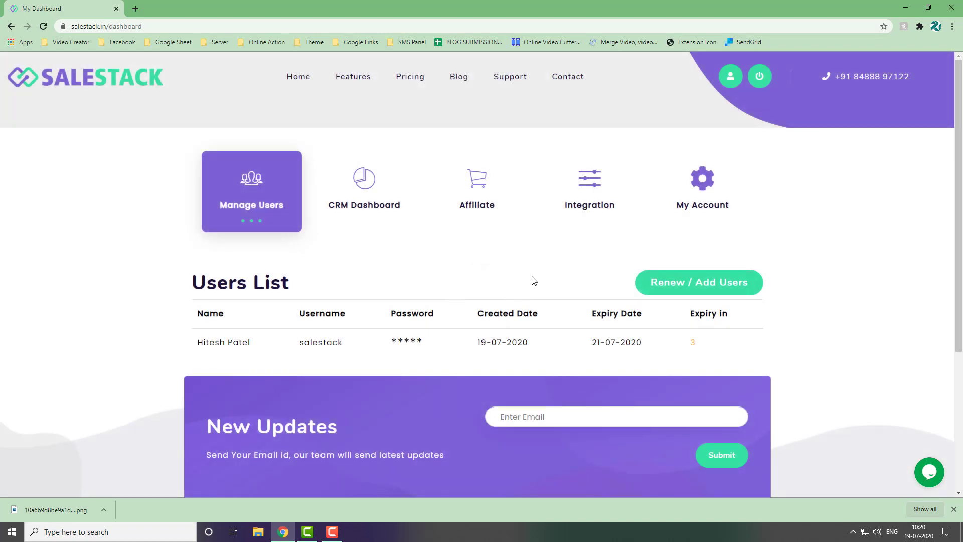
pyautogui.click(586, 214)
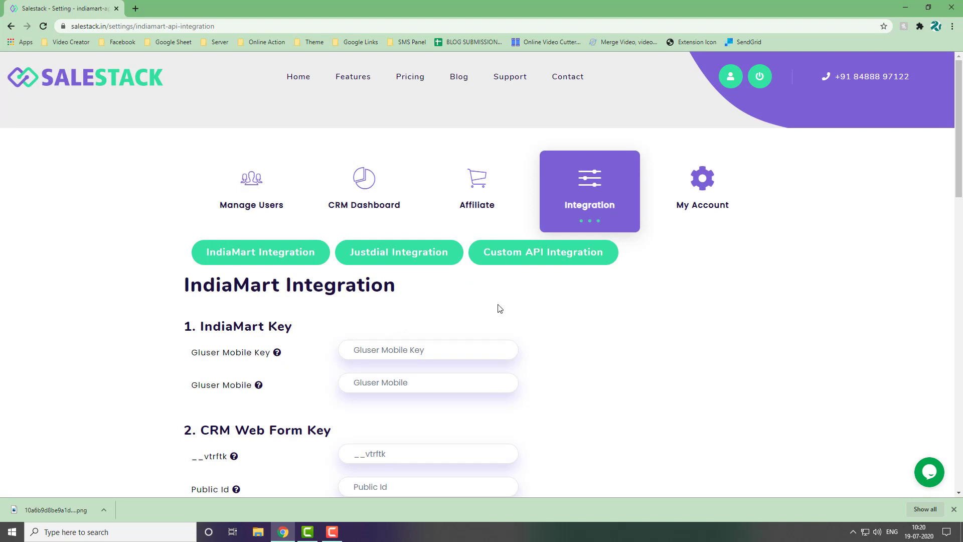
# Step: Review the IndiaMart web form key and Field Setting rows, focusing the Query ID column field
pyautogui.scroll(-2, 301, 256)
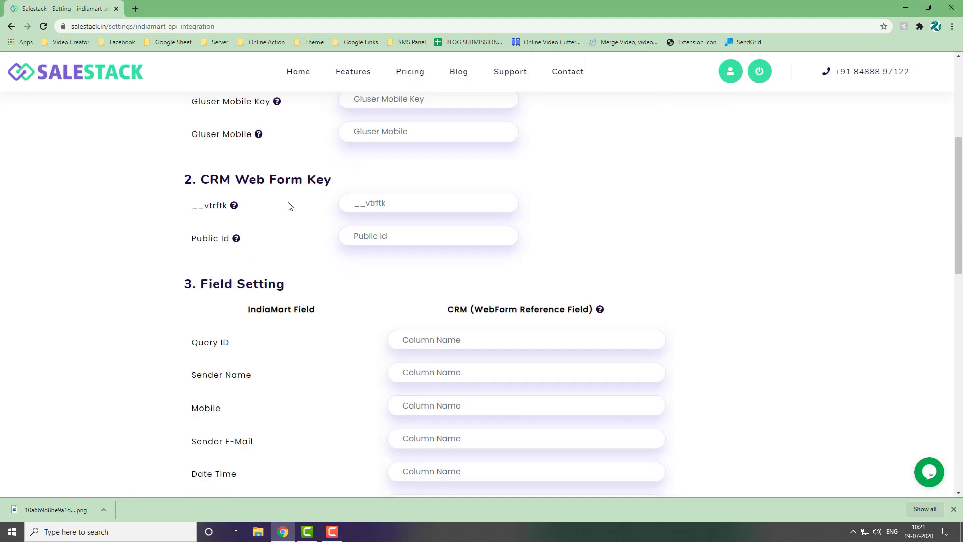
pyautogui.scroll(1, 288, 207)
pyautogui.click(381, 255)
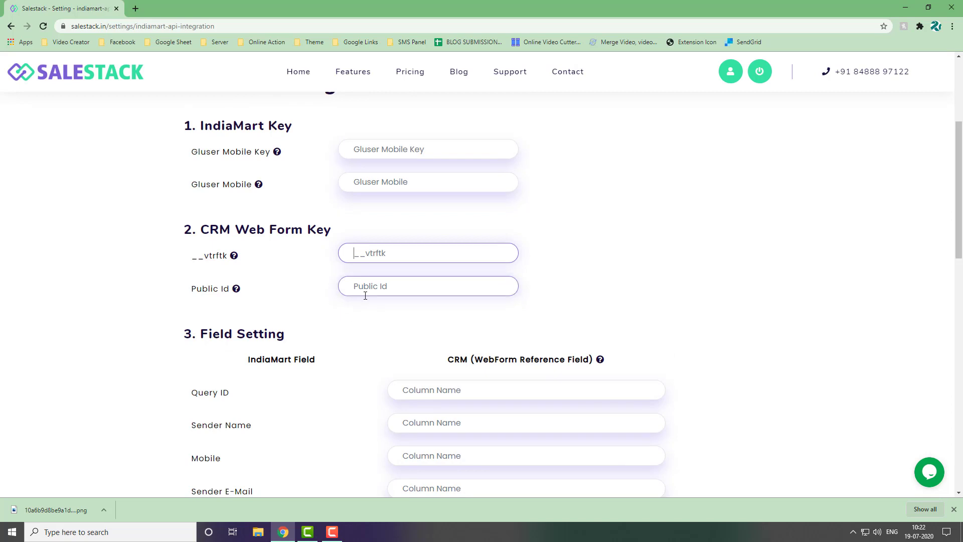
pyautogui.click(376, 336)
pyautogui.scroll(-5, 374, 336)
pyautogui.scroll(2, 303, 310)
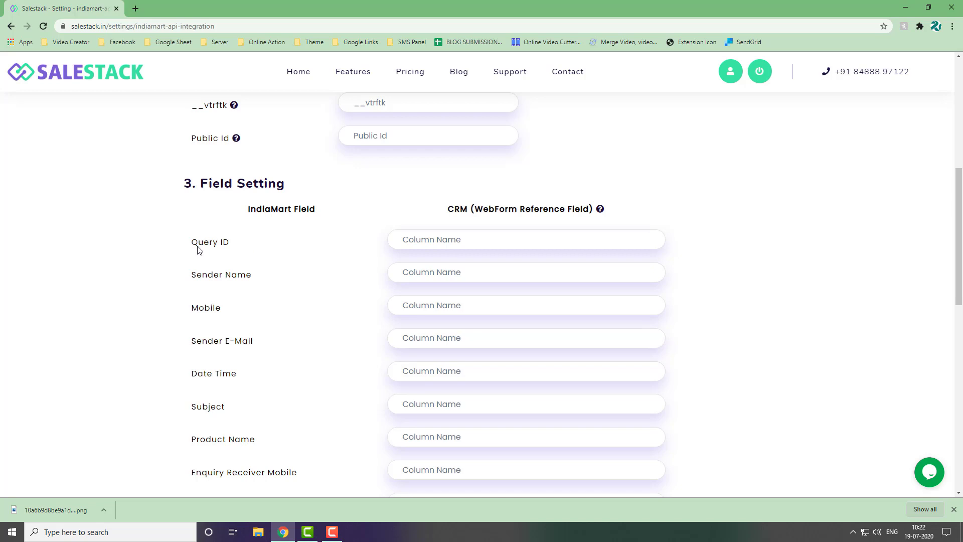
pyautogui.moveTo(192, 246); pyautogui.dragTo(239, 245)
pyautogui.click(459, 240)
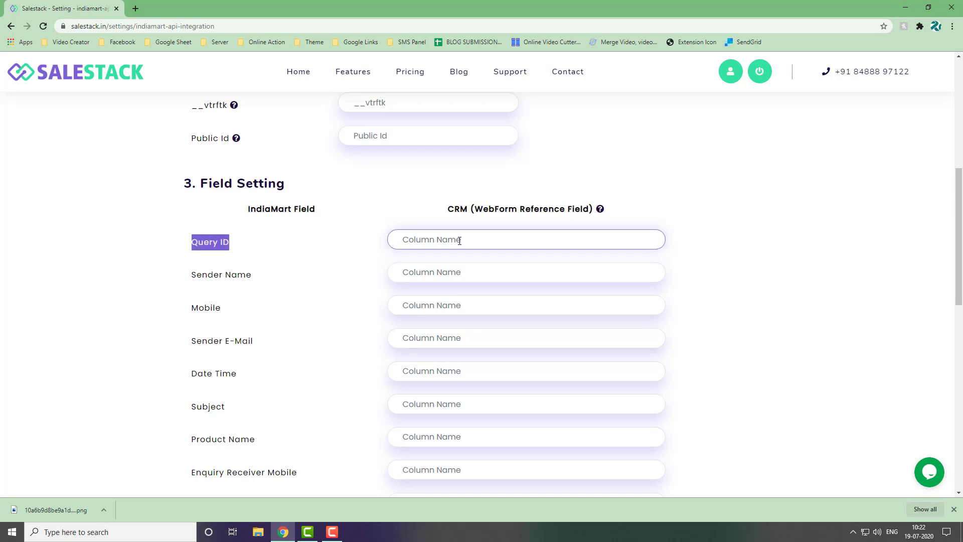
pyautogui.click(601, 210)
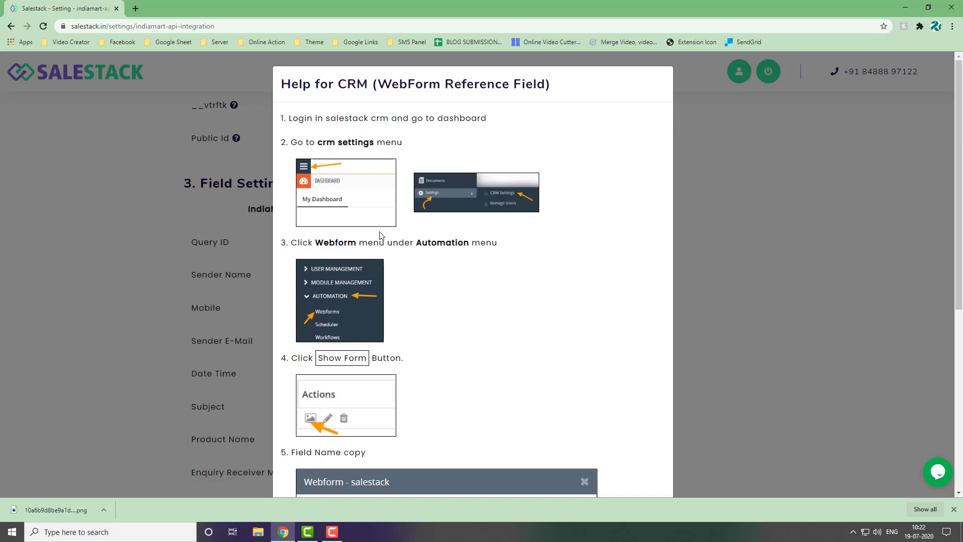
pyautogui.scroll(-1, 391, 260)
pyautogui.scroll(-1, 391, 260)
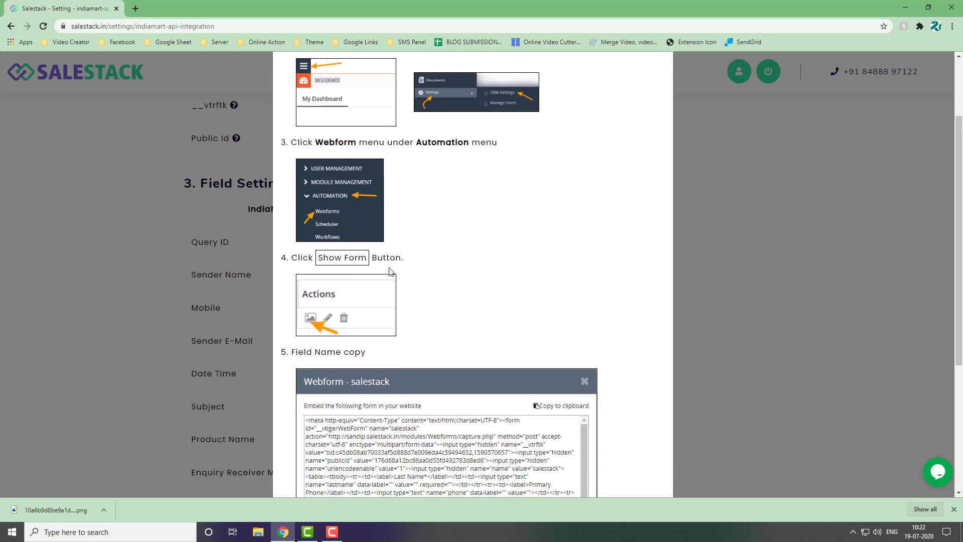
pyautogui.scroll(2, 390, 274)
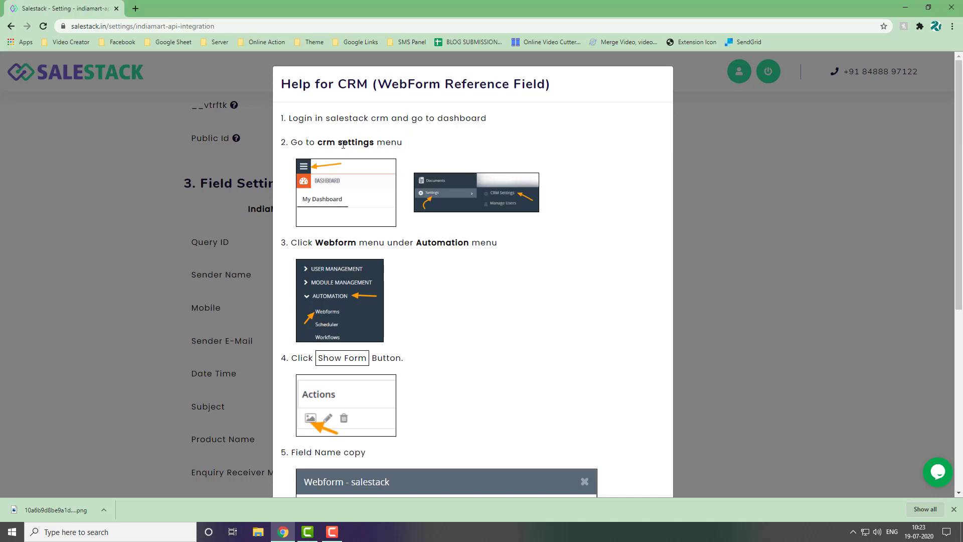
pyautogui.scroll(-3, 378, 240)
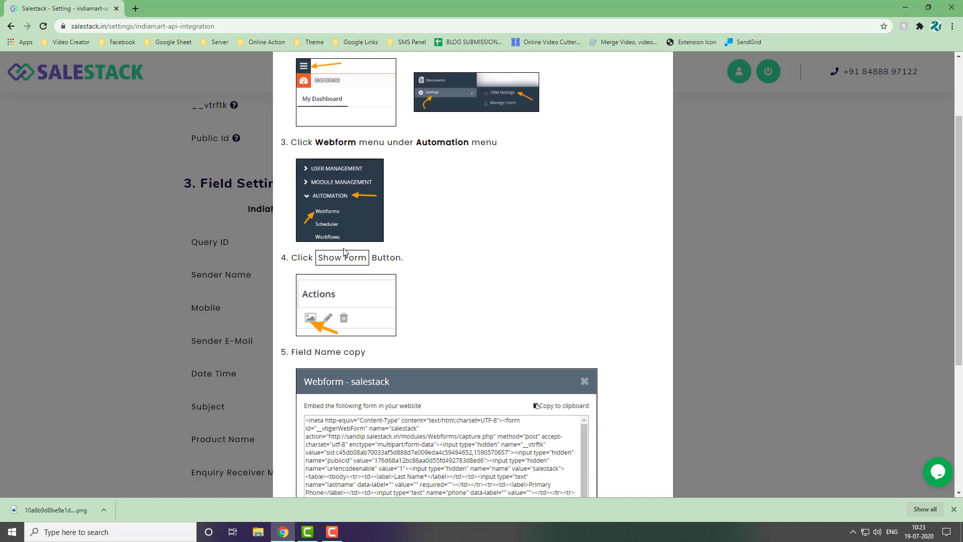
pyautogui.scroll(-3, 347, 273)
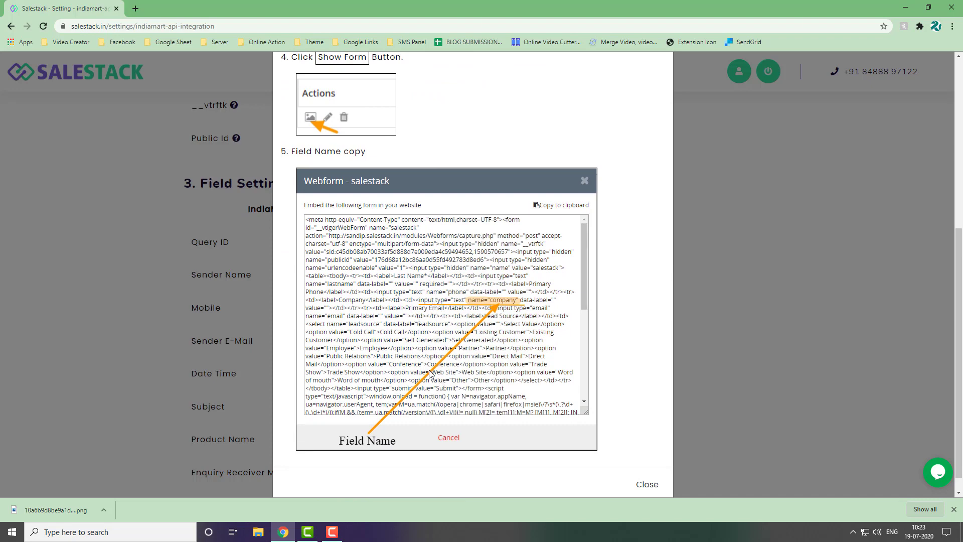
pyautogui.scroll(-1, 431, 375)
pyautogui.click(648, 464)
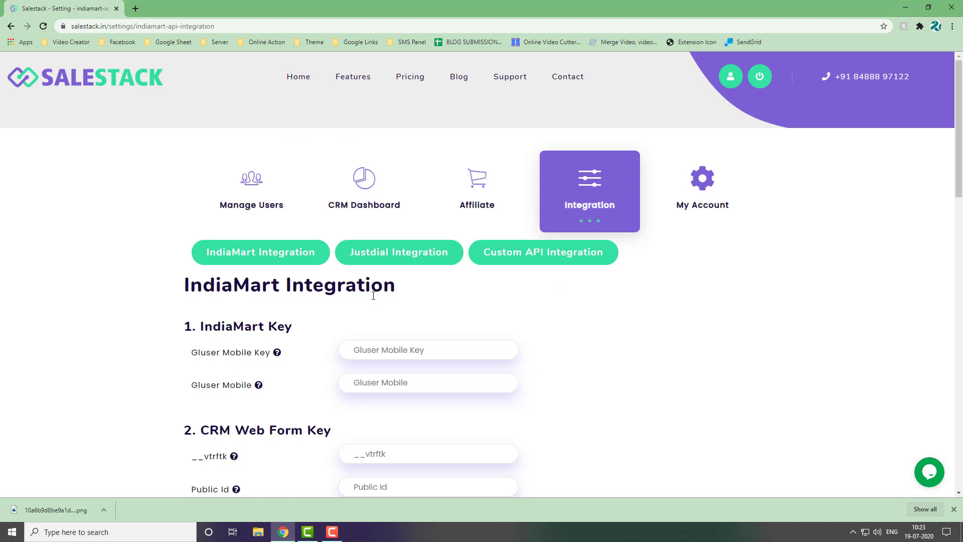
pyautogui.click(404, 254)
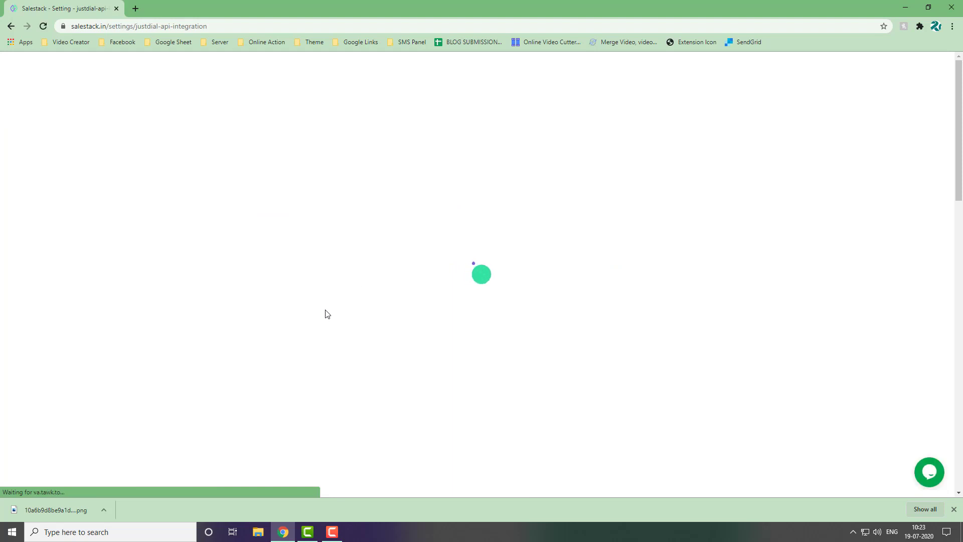
pyautogui.scroll(-2, 325, 317)
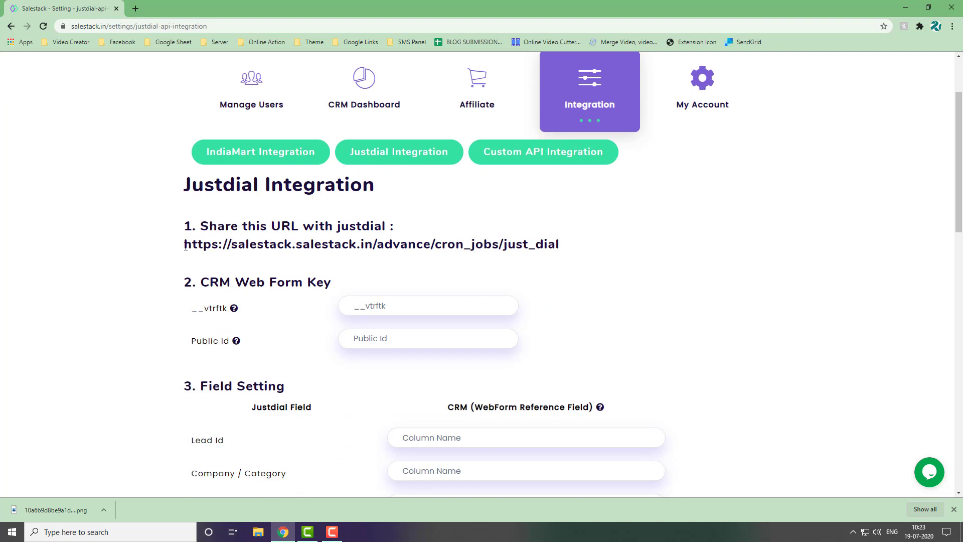
pyautogui.moveTo(185, 244); pyautogui.dragTo(499, 237)
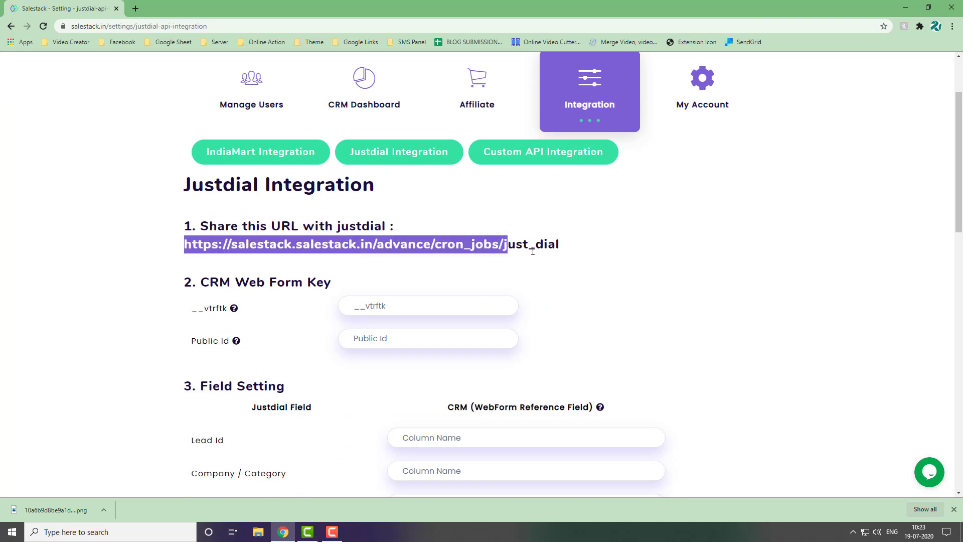
pyautogui.click(255, 241)
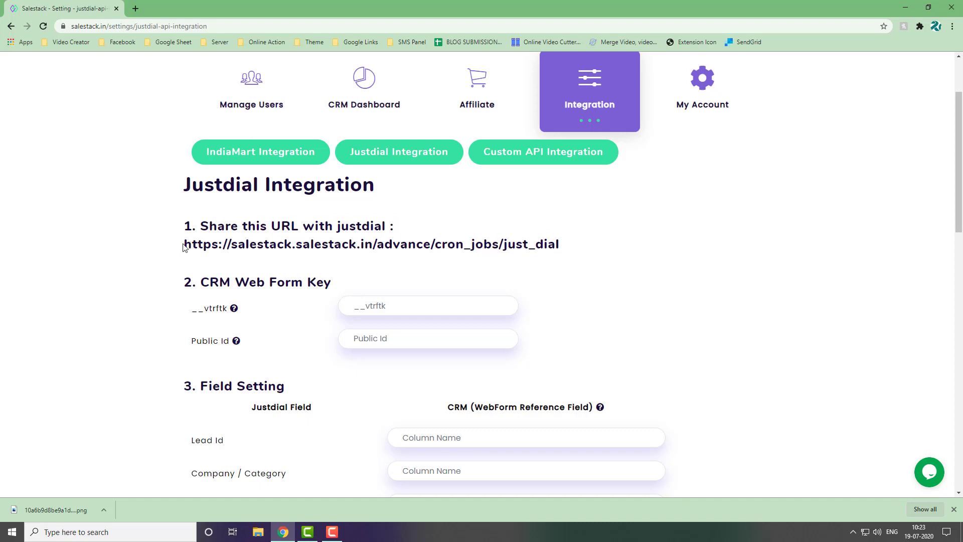
pyautogui.moveTo(183, 246); pyautogui.dragTo(191, 244)
pyautogui.click(253, 282)
pyautogui.click(367, 305)
pyautogui.click(362, 332)
pyautogui.click(340, 359)
pyautogui.scroll(-2, 246, 281)
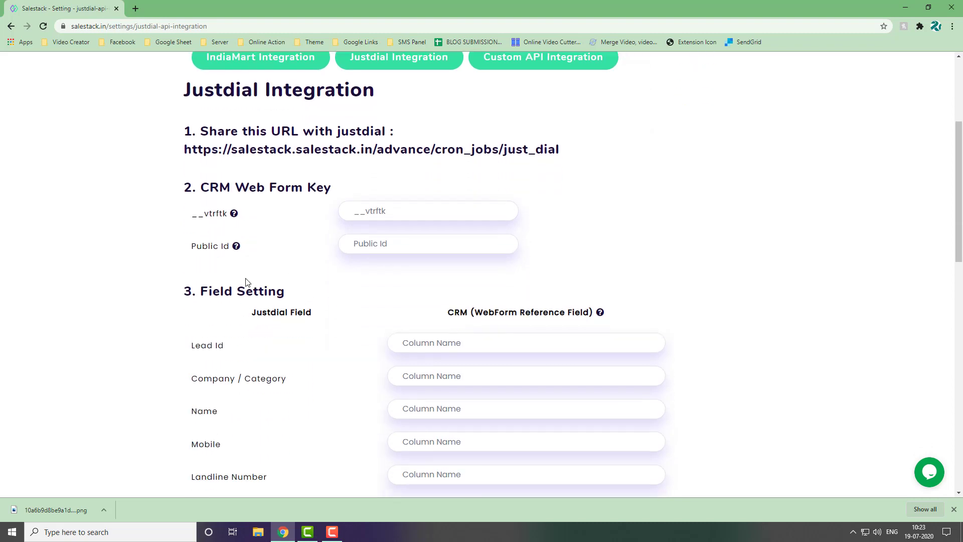
pyautogui.scroll(1, 246, 273)
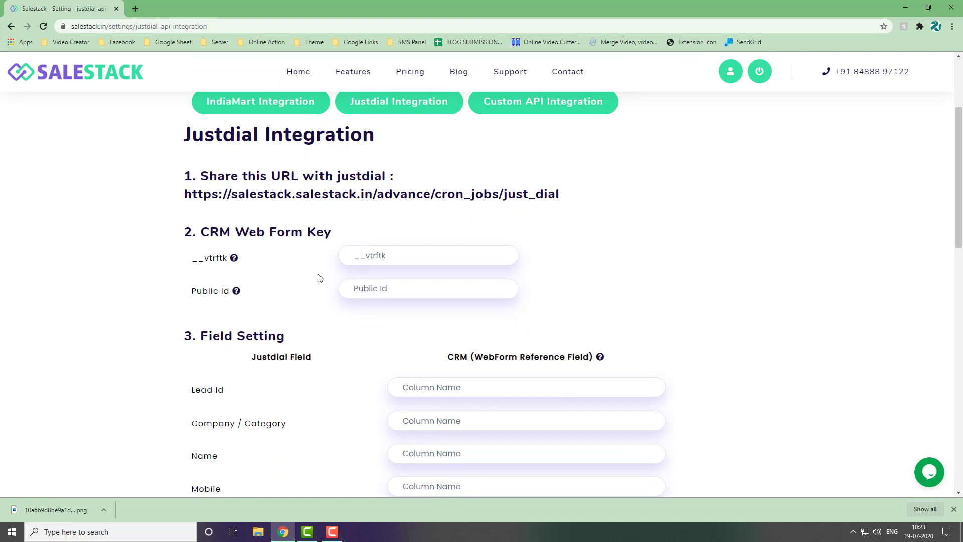
pyautogui.click(378, 254)
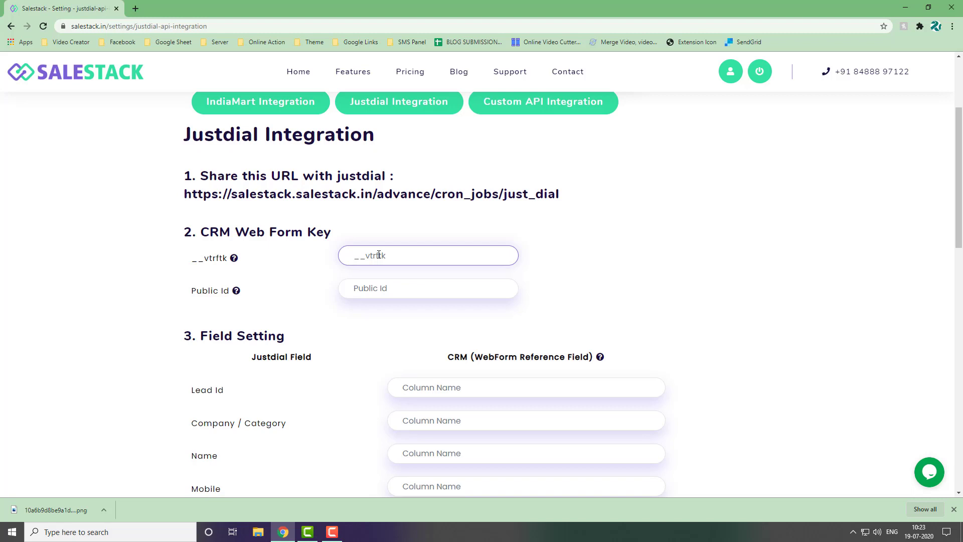
pyautogui.scroll(-2, 379, 255)
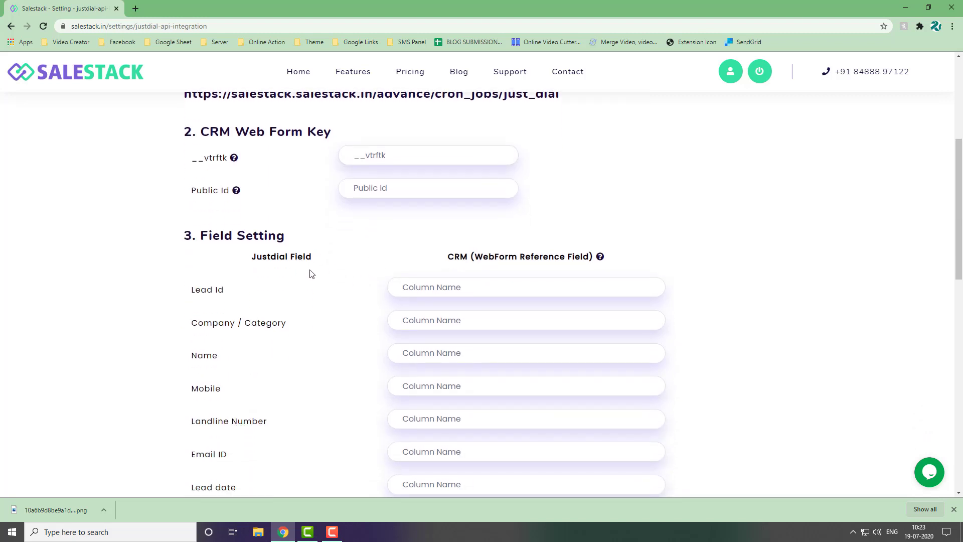
pyautogui.scroll(-2, 310, 275)
pyautogui.scroll(1, 301, 284)
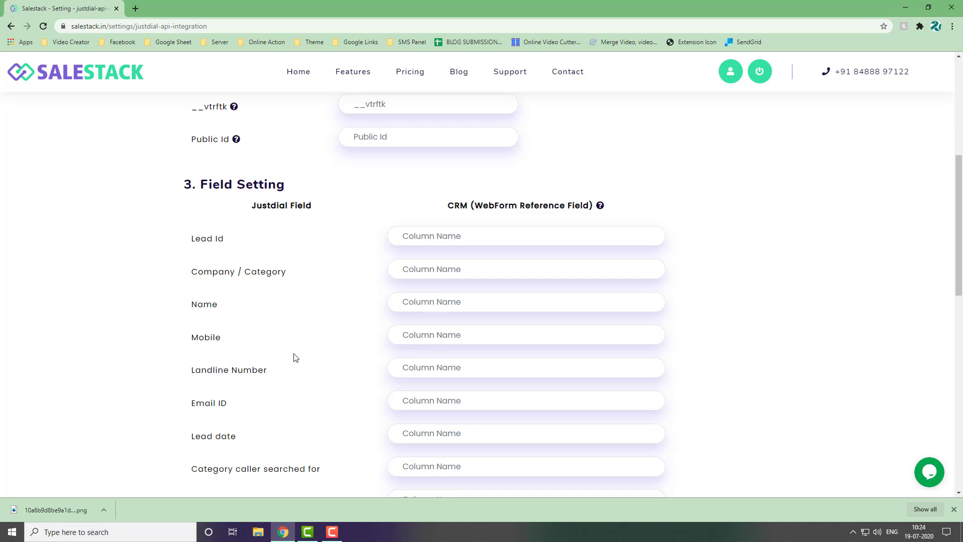
pyautogui.scroll(-3, 294, 357)
pyautogui.scroll(3, 295, 357)
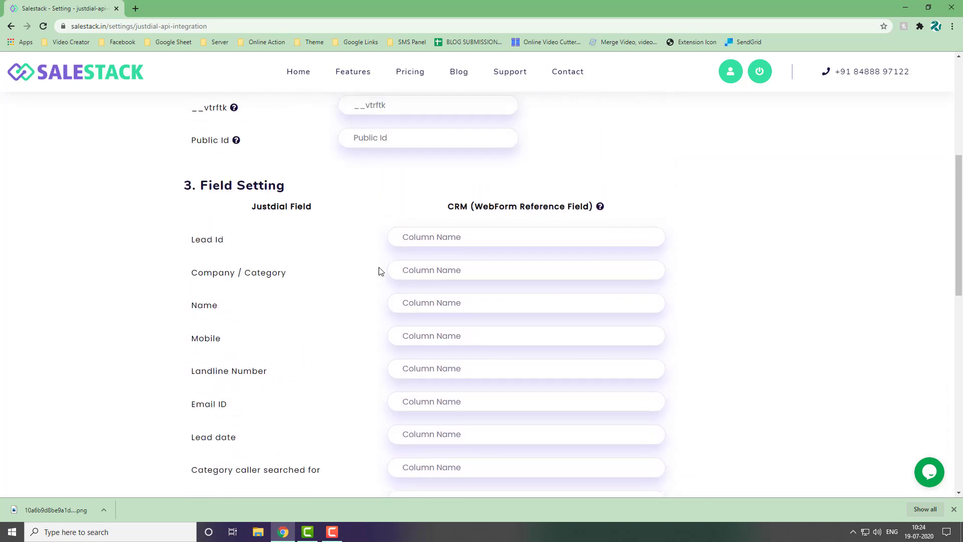
pyautogui.doubleClick(454, 207)
pyautogui.click(424, 237)
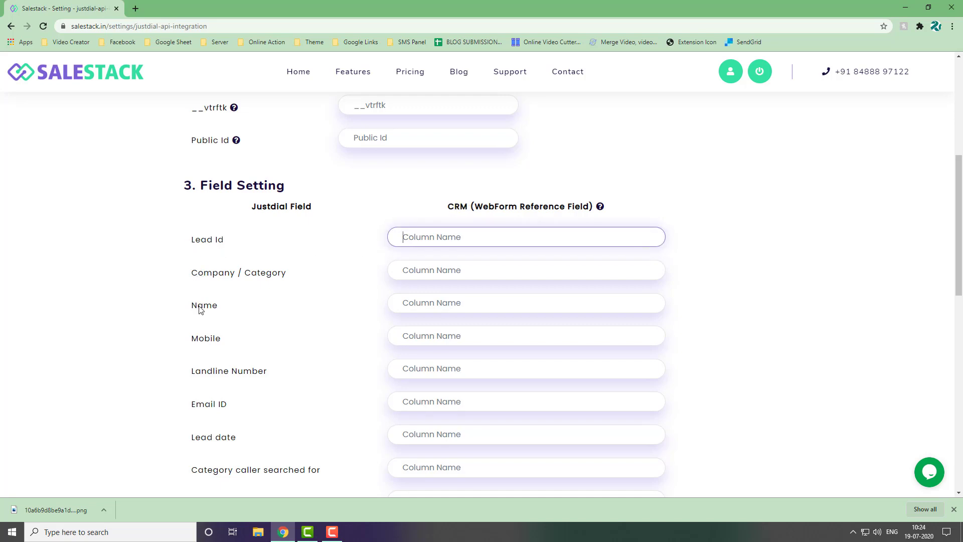
pyautogui.moveTo(192, 307); pyautogui.dragTo(219, 308)
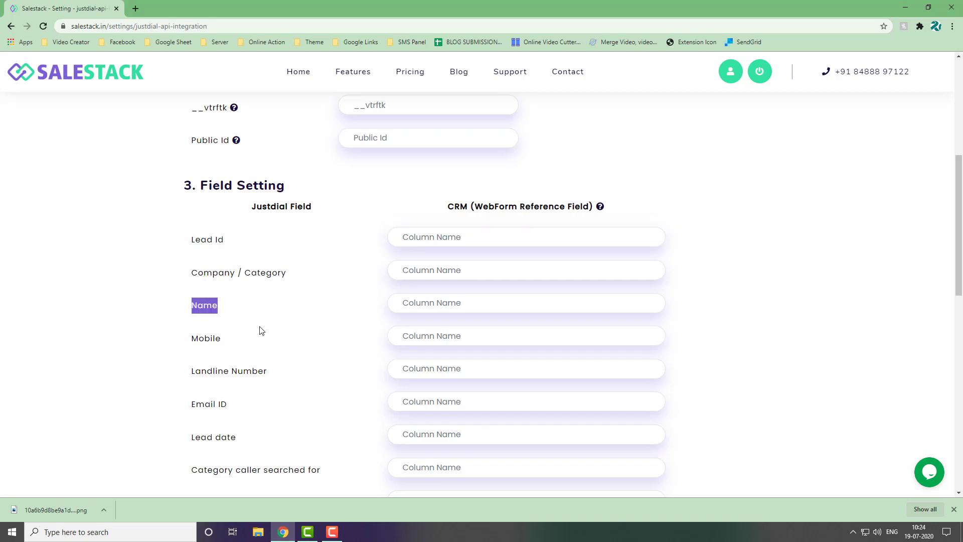
pyautogui.click(472, 303)
pyautogui.click(462, 303)
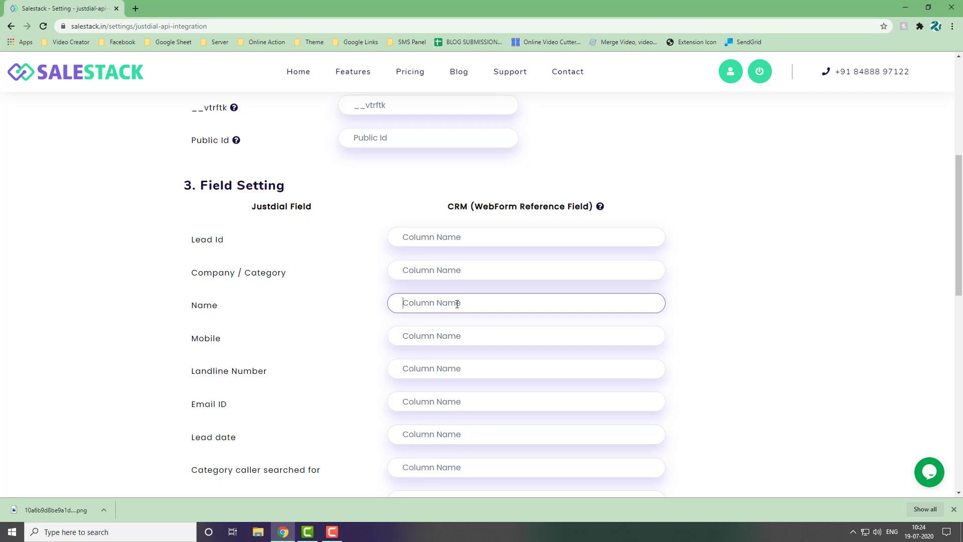
pyautogui.scroll(-1, 331, 301)
pyautogui.click(438, 284)
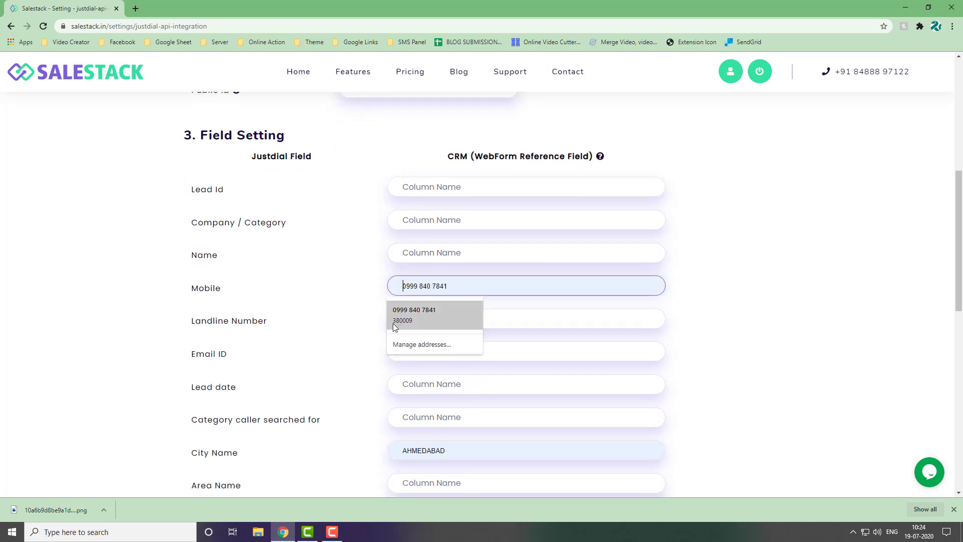
pyautogui.click(359, 365)
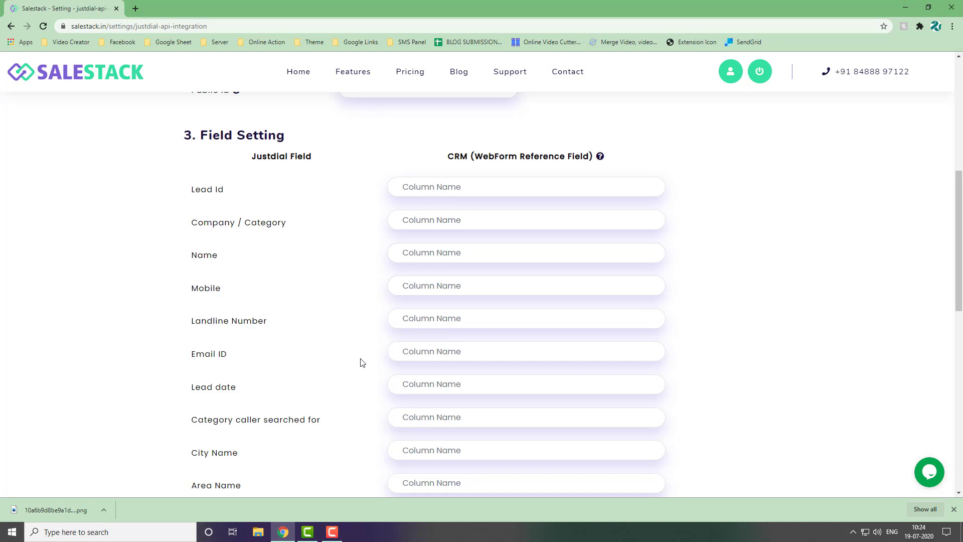
pyautogui.scroll(-3, 363, 363)
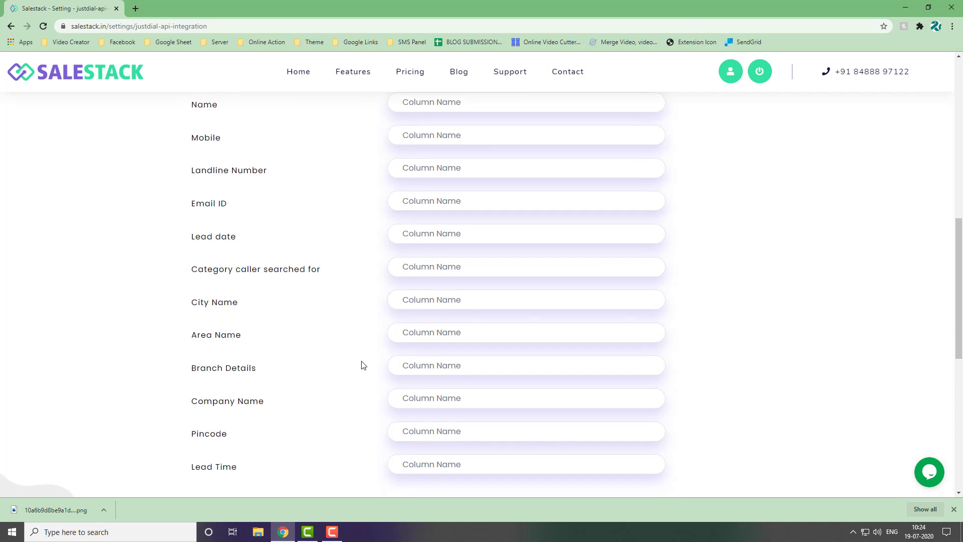
pyautogui.scroll(-4, 362, 367)
pyautogui.scroll(1, 480, 325)
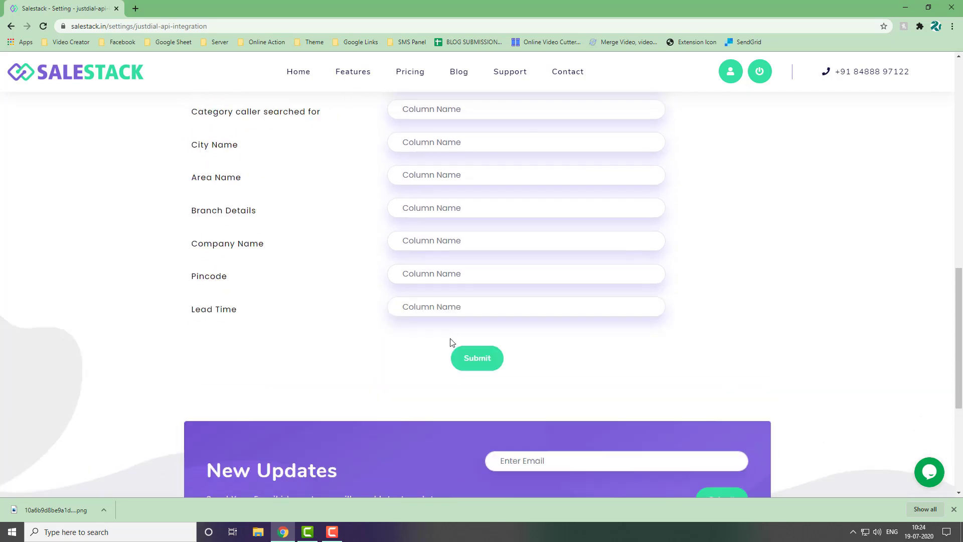
pyautogui.scroll(12, 427, 344)
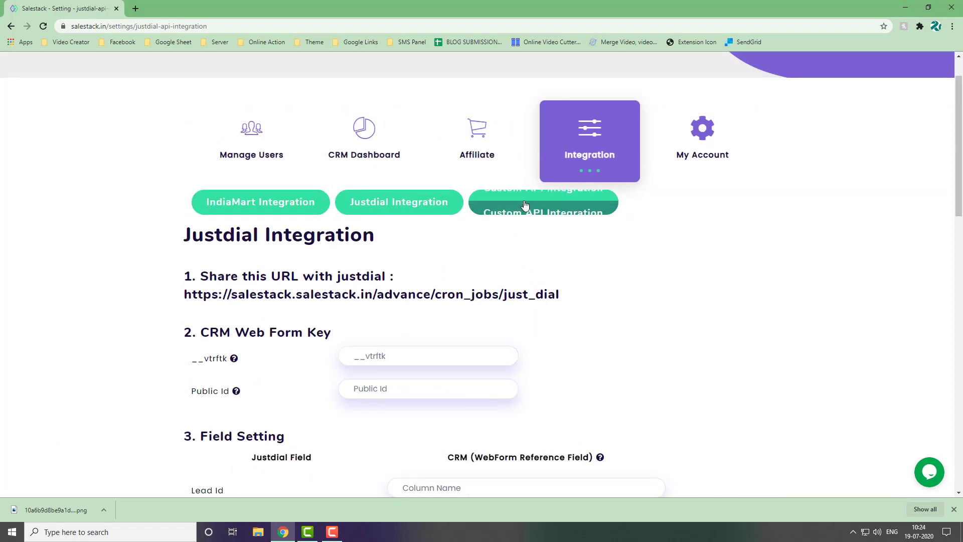
# Step: Open Custom API Integration and start adding a new custom API
pyautogui.click(525, 206)
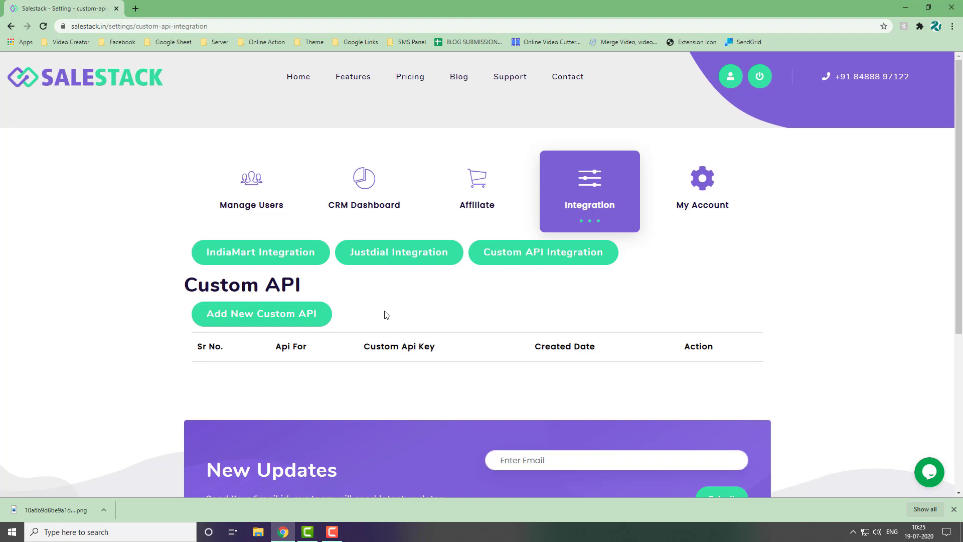
pyautogui.click(308, 328)
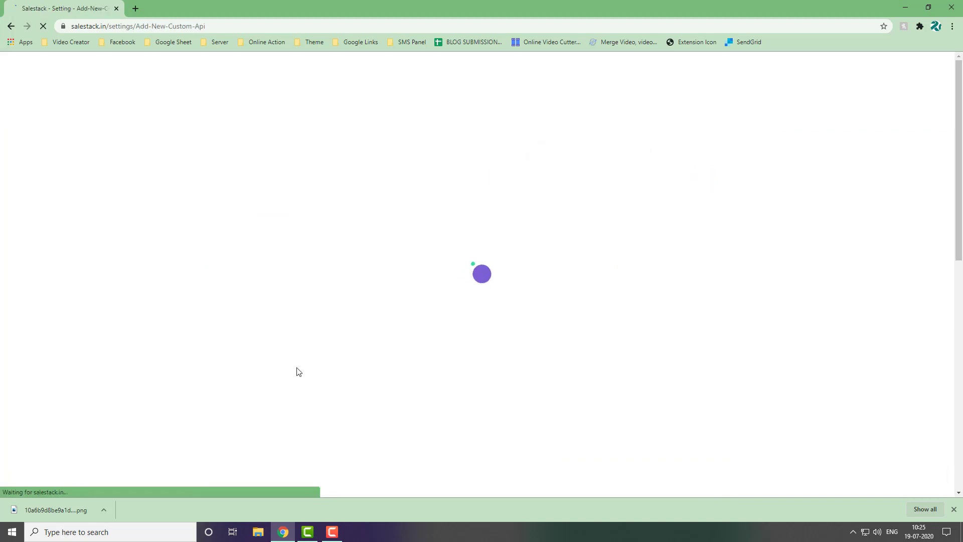
# Step: Title the new custom API 'Mobile app'
pyautogui.scroll(-2, 355, 372)
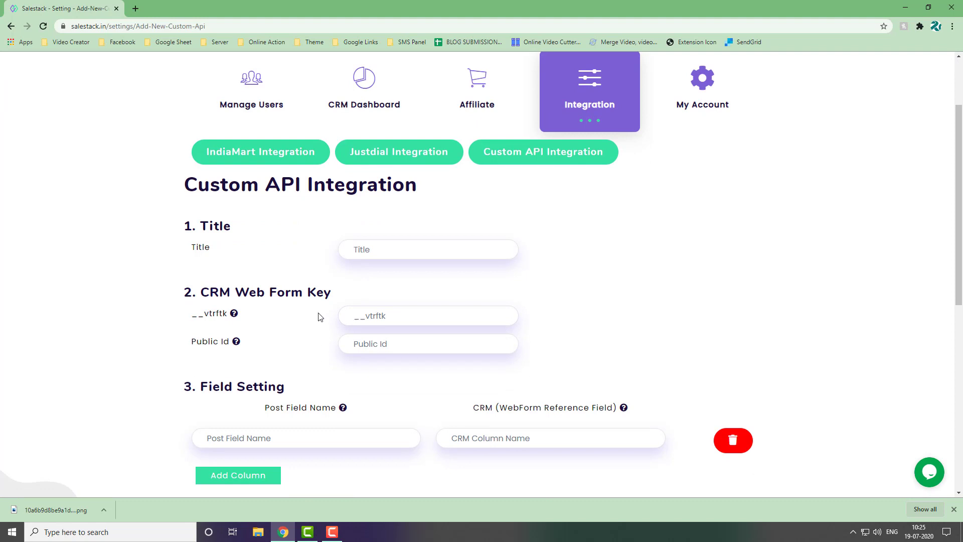
pyautogui.click(373, 252)
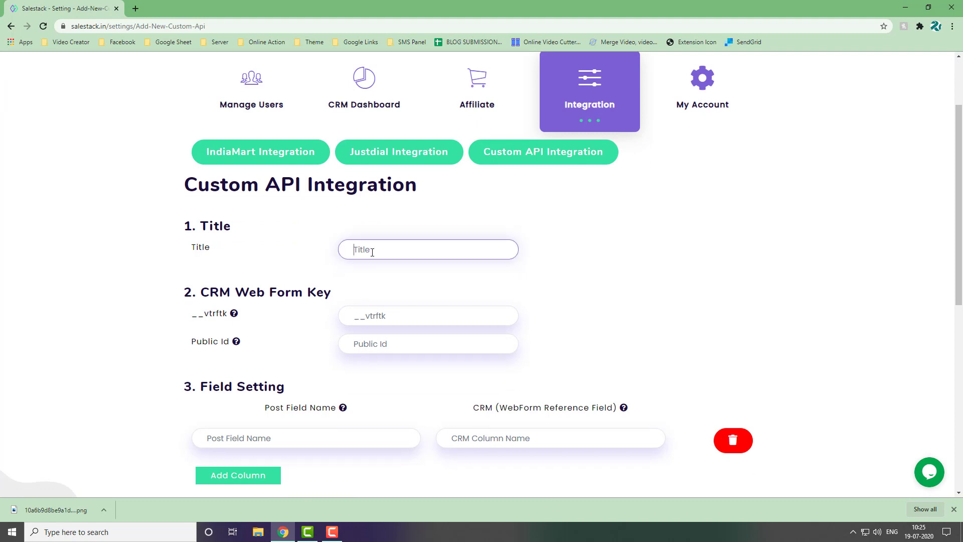
pyautogui.write('M')
pyautogui.press('BackSpace')
pyautogui.write('Mobile app')
pyautogui.click(387, 317)
pyautogui.click(387, 343)
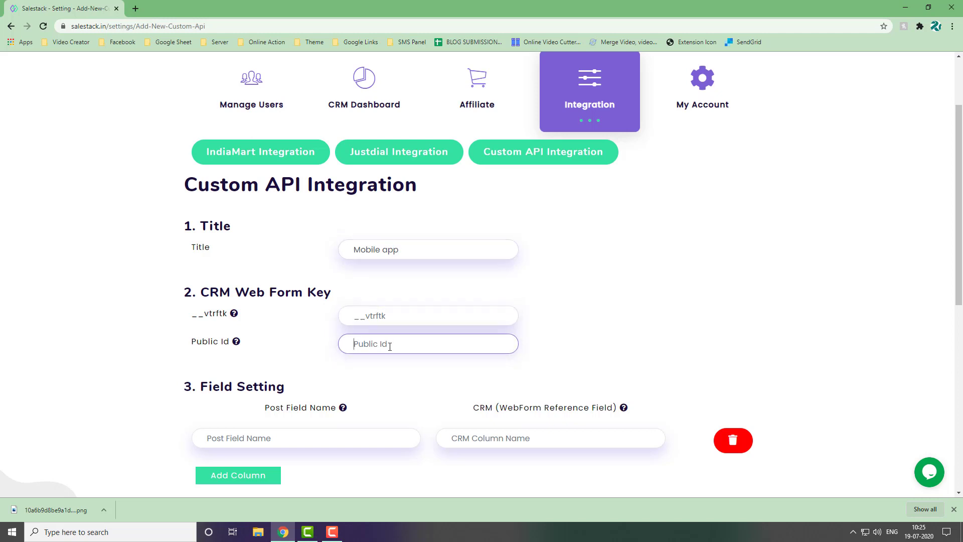
pyautogui.scroll(-1, 386, 381)
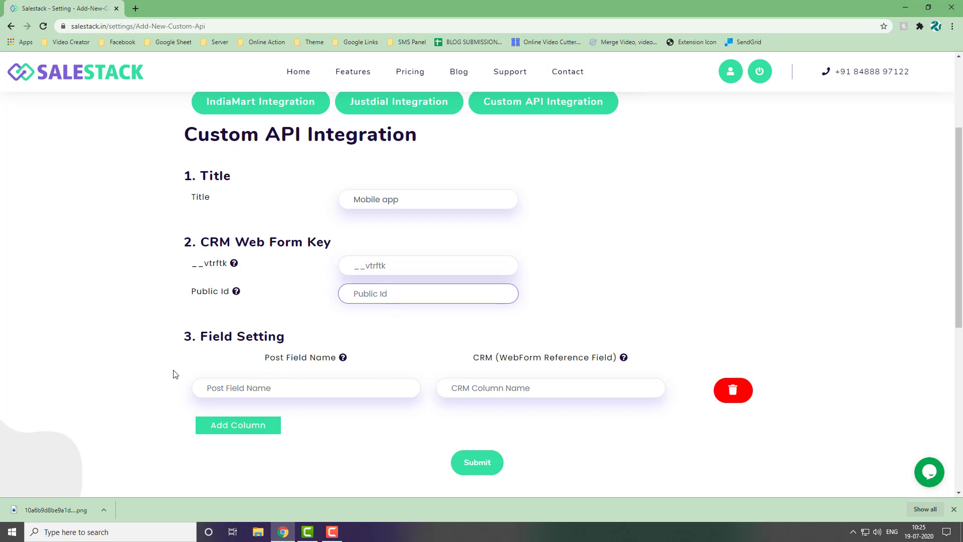
# Step: Read the Post Field Name help for the first field-mapping row
pyautogui.click(243, 384)
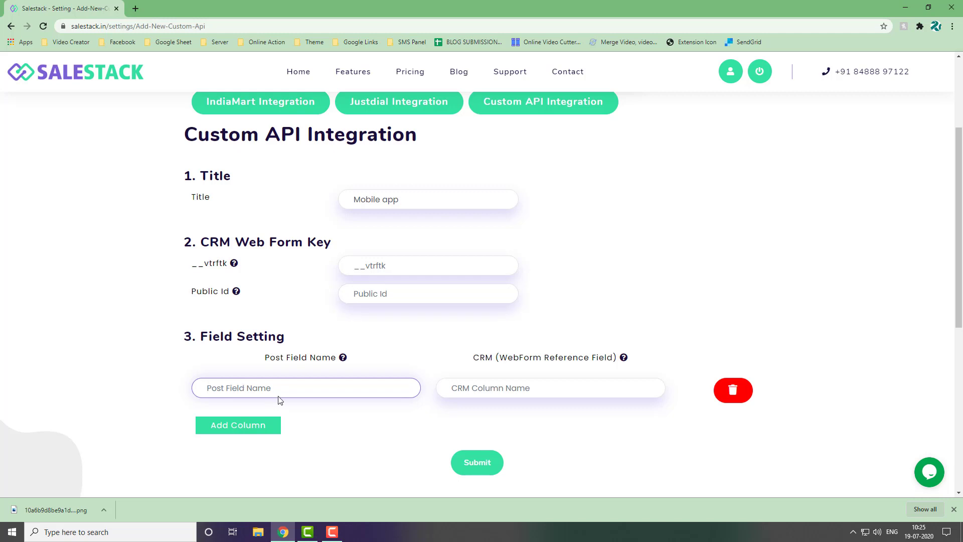
pyautogui.click(345, 358)
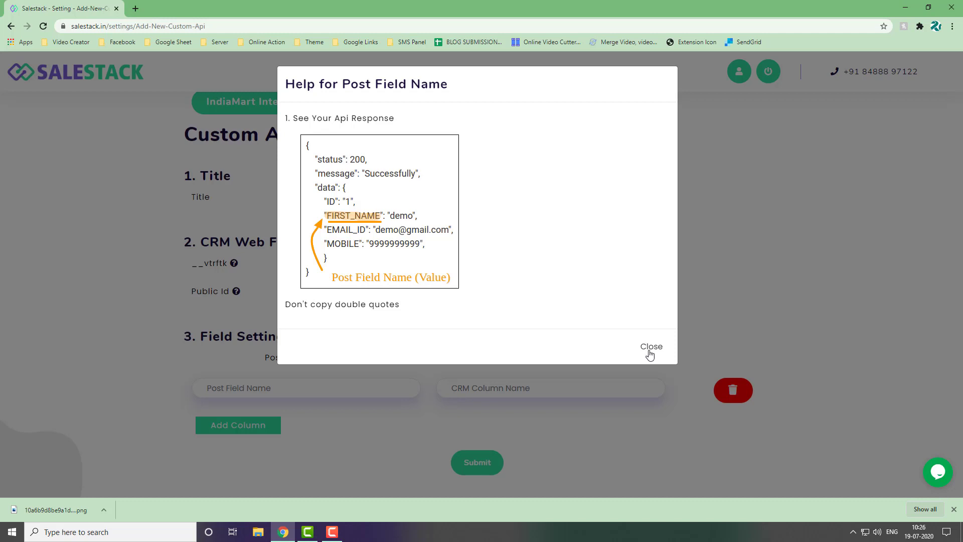
pyautogui.click(651, 351)
pyautogui.click(355, 393)
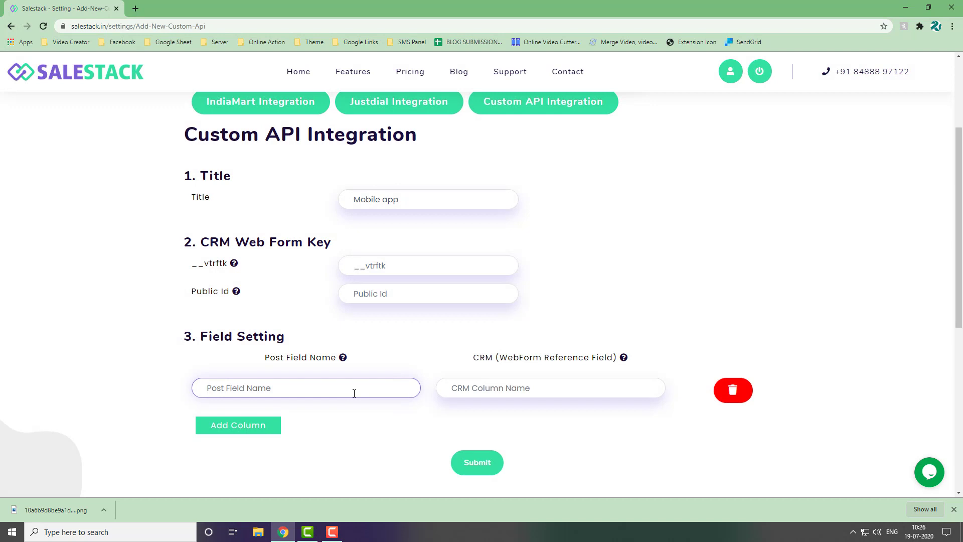
pyautogui.click(533, 387)
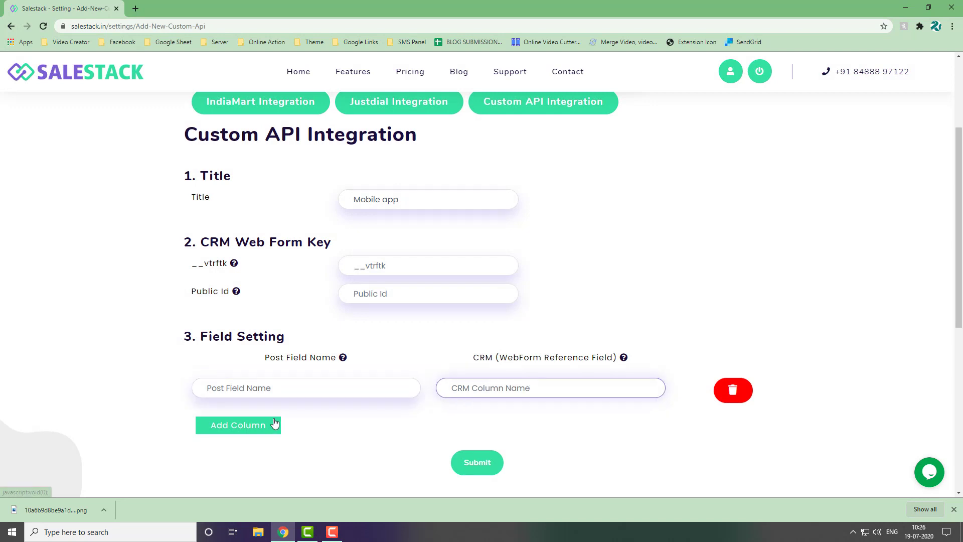
# Step: Add four more field-mapping rows, making five in total
pyautogui.click(275, 424)
pyautogui.scroll(-3, 275, 427)
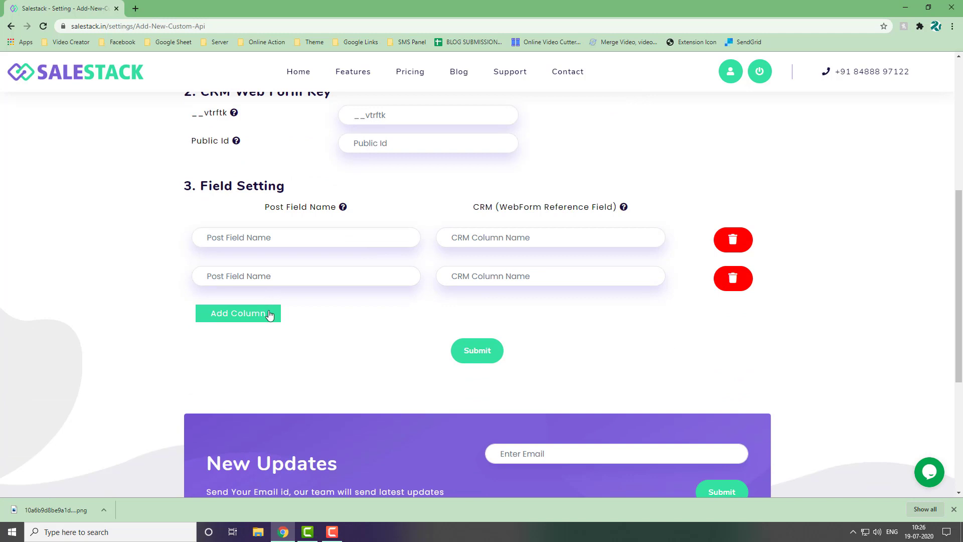
pyautogui.click(269, 315)
pyautogui.click(263, 354)
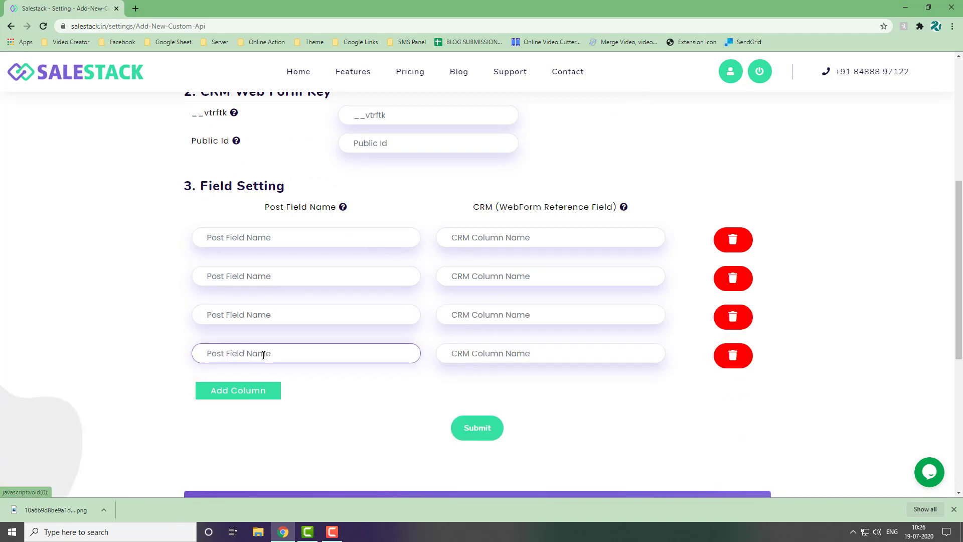
pyautogui.click(269, 396)
pyautogui.scroll(3, 269, 408)
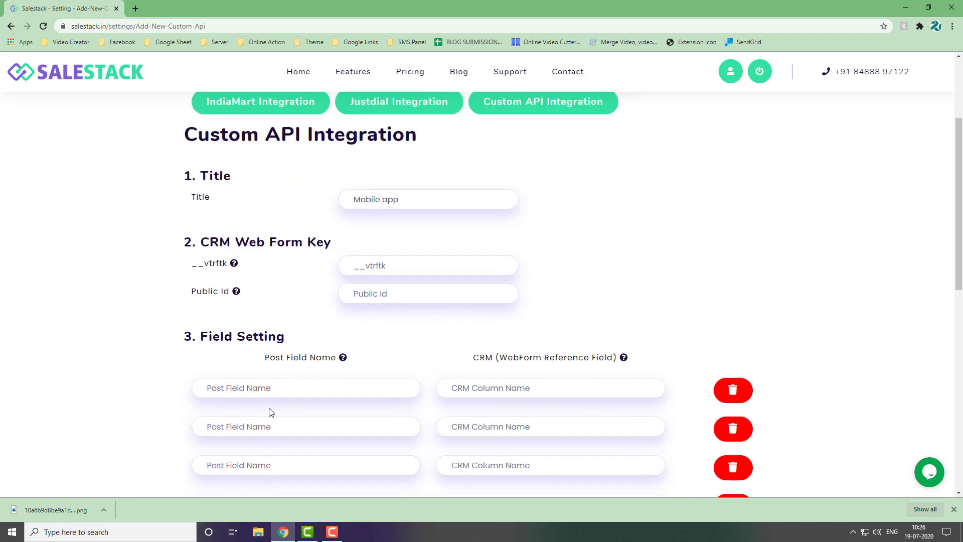
pyautogui.scroll(1, 271, 412)
# Step: Review the custom API form fields, then go to the Affiliate referral page
pyautogui.click(365, 315)
pyautogui.scroll(-1, 364, 316)
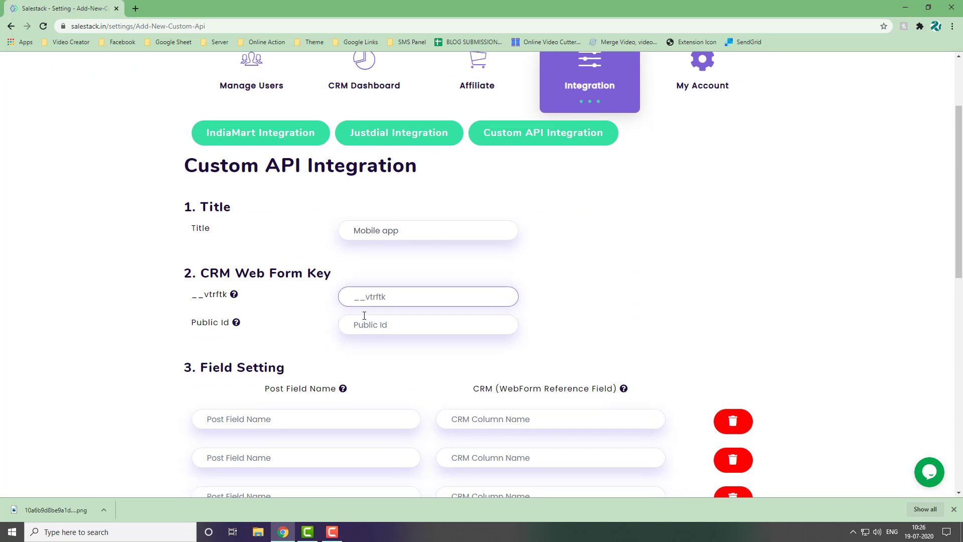
pyautogui.scroll(-4, 364, 321)
pyautogui.scroll(5, 364, 325)
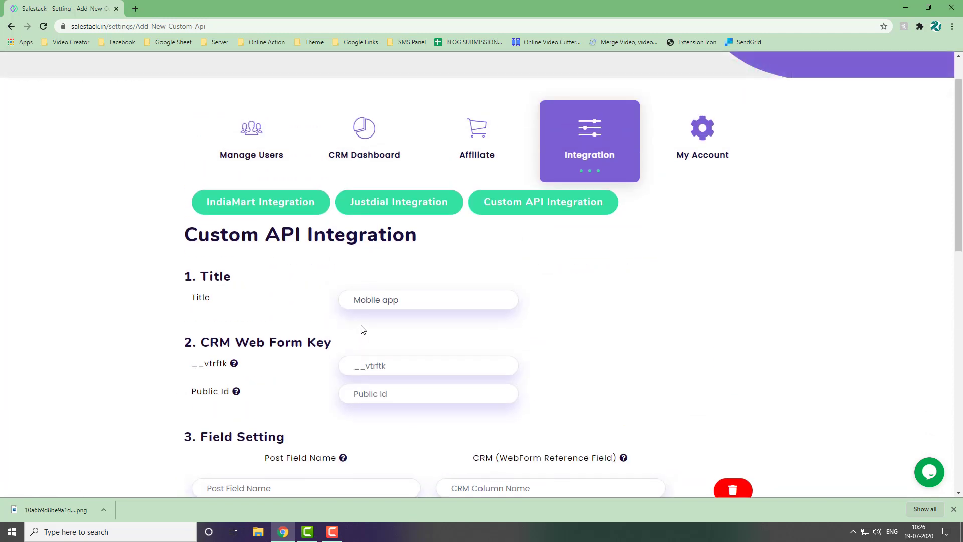
pyautogui.click(377, 300)
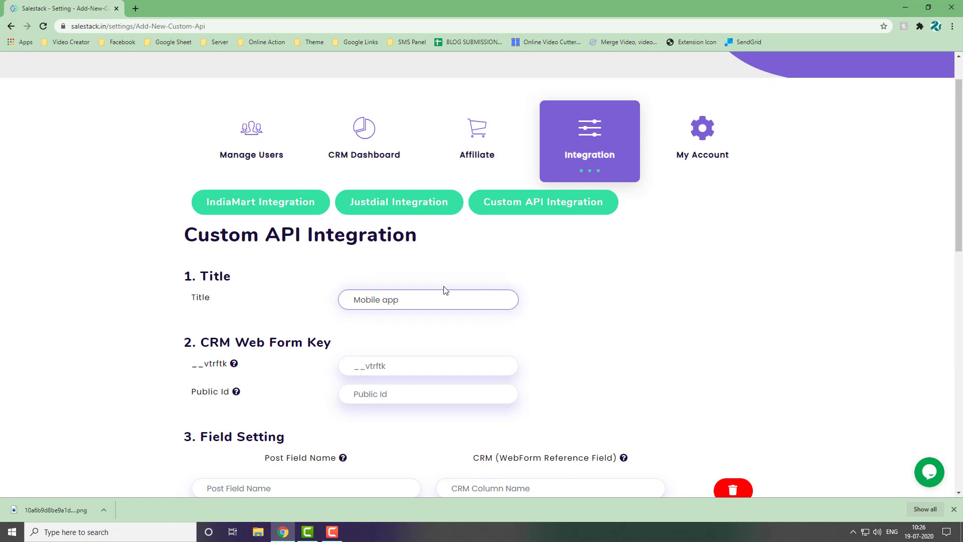
pyautogui.scroll(1, 444, 276)
pyautogui.click(472, 203)
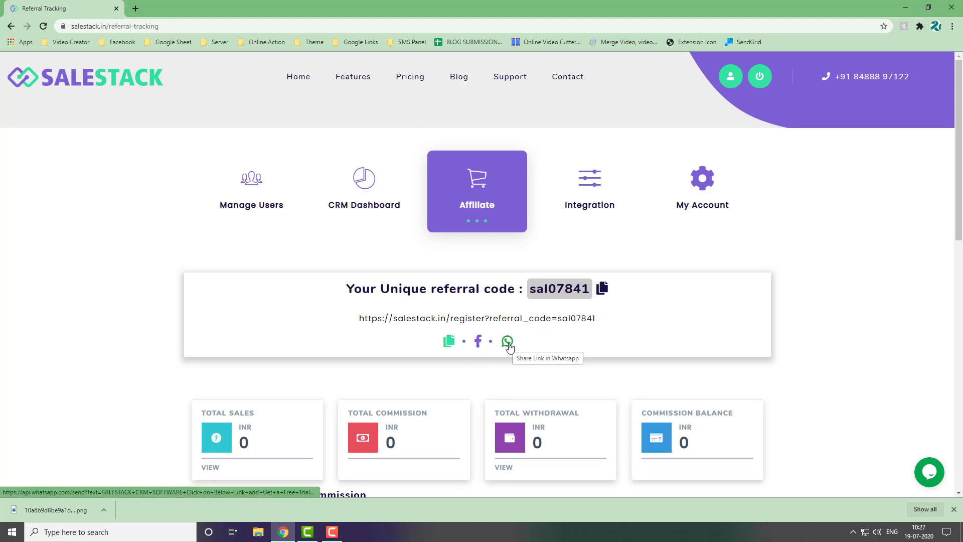
# Step: Select and deselect the referral code, then switch to the CRM dashboard
pyautogui.doubleClick(552, 289)
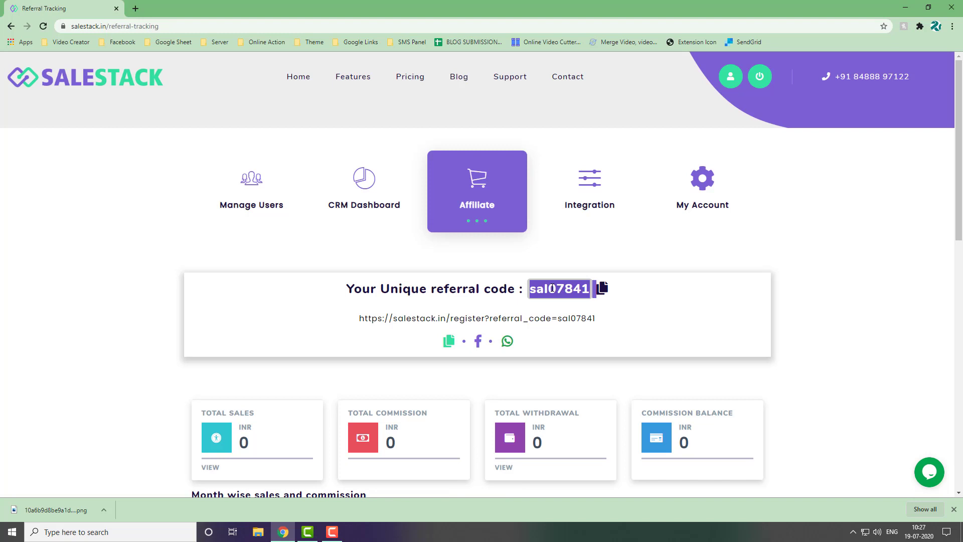
pyautogui.click(550, 309)
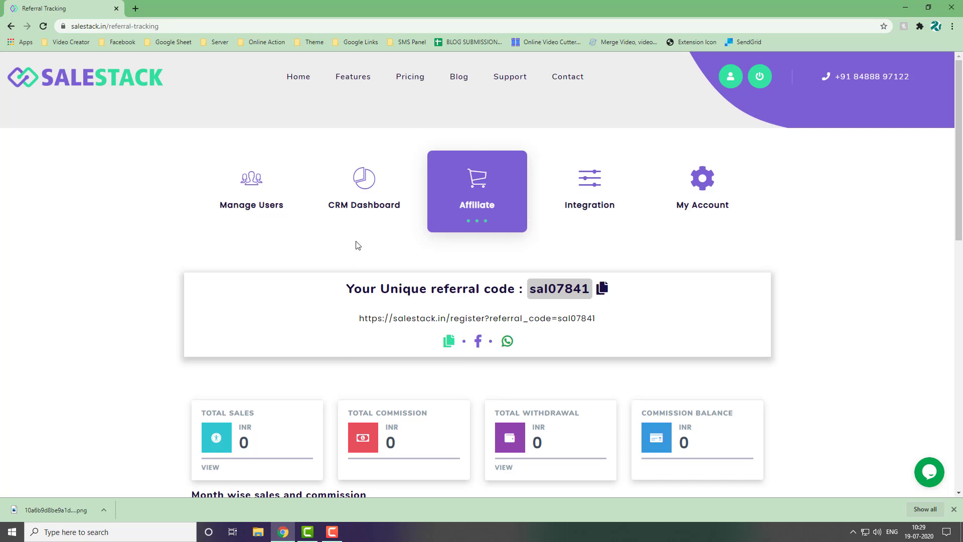
pyautogui.click(361, 213)
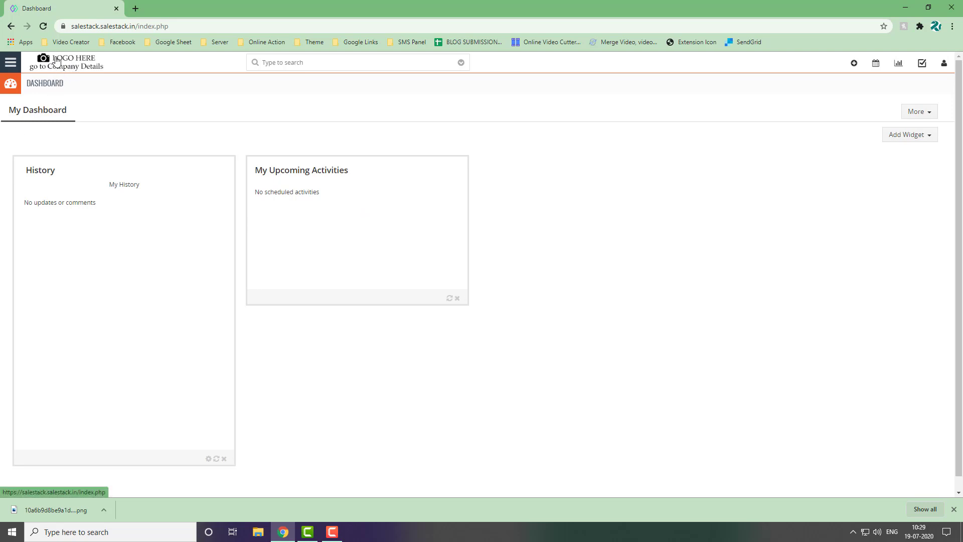
# Step: Go to Tools > CRM Settings and open Company Details under CONFIGURATION
pyautogui.click(10, 63)
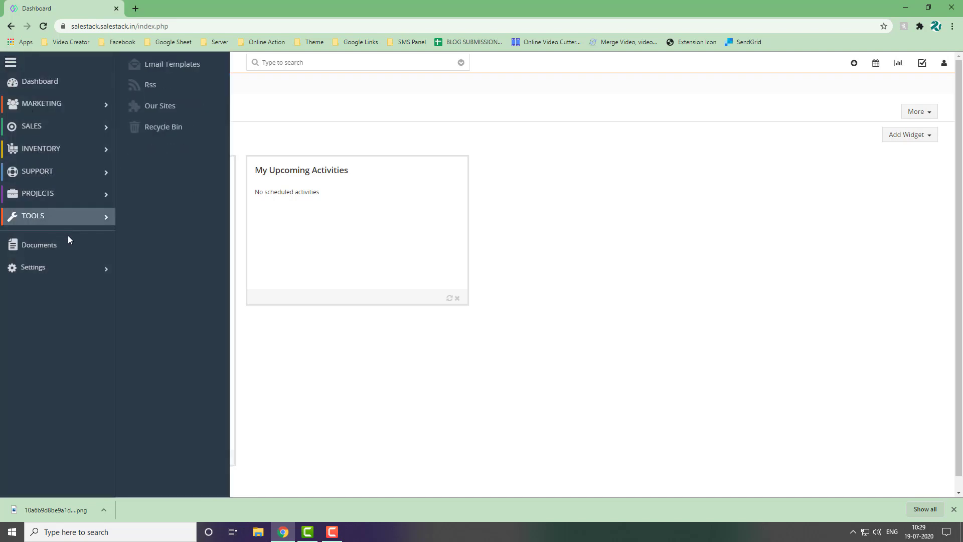
pyautogui.moveTo(73, 270)
pyautogui.click(169, 270)
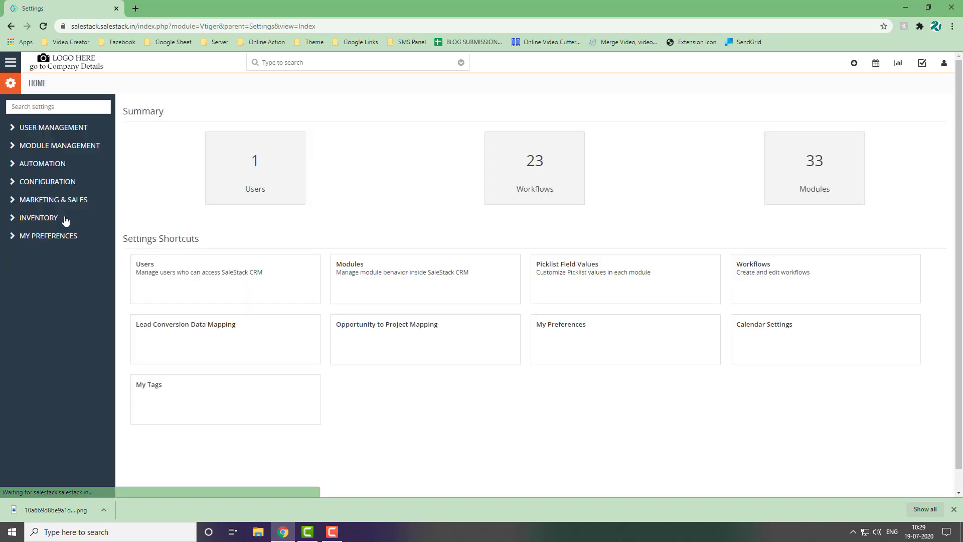
pyautogui.click(61, 184)
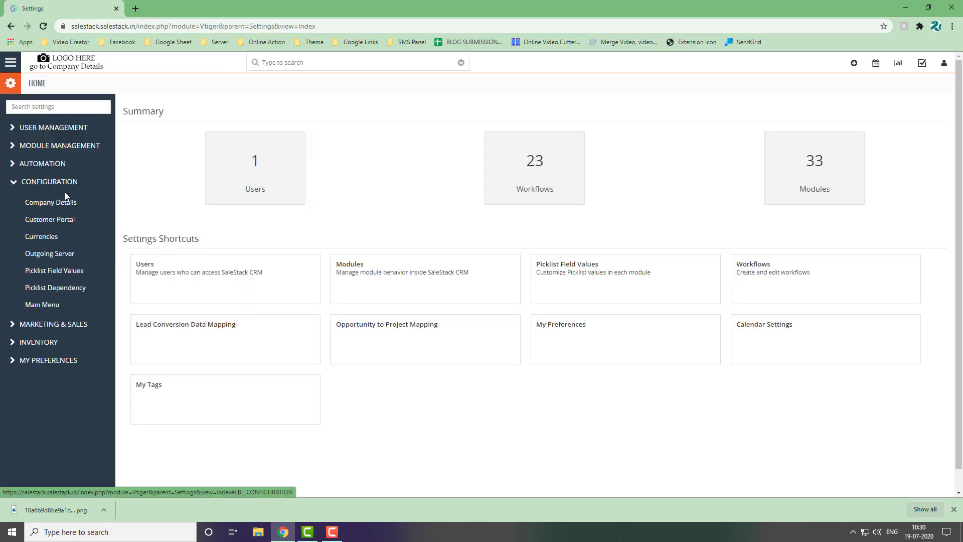
pyautogui.click(71, 203)
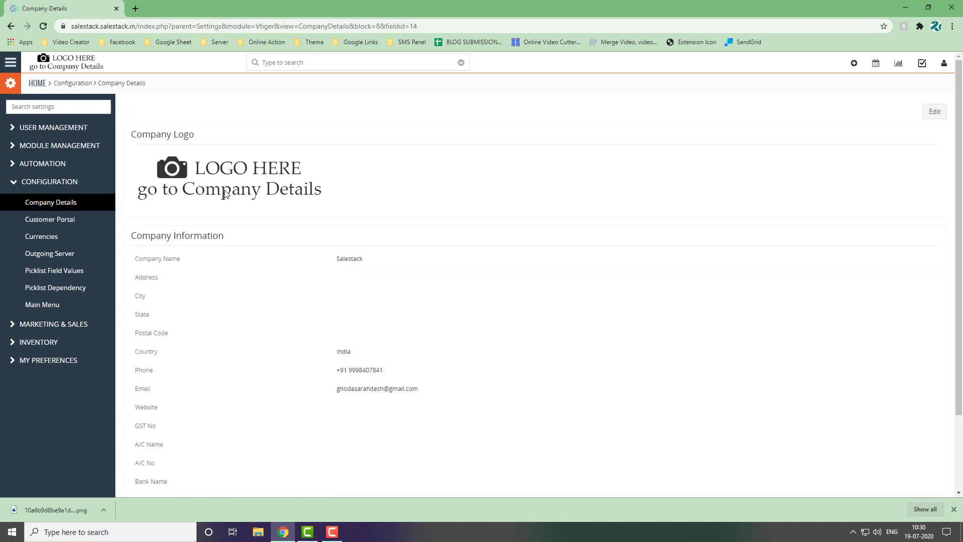
pyautogui.scroll(-2, 236, 226)
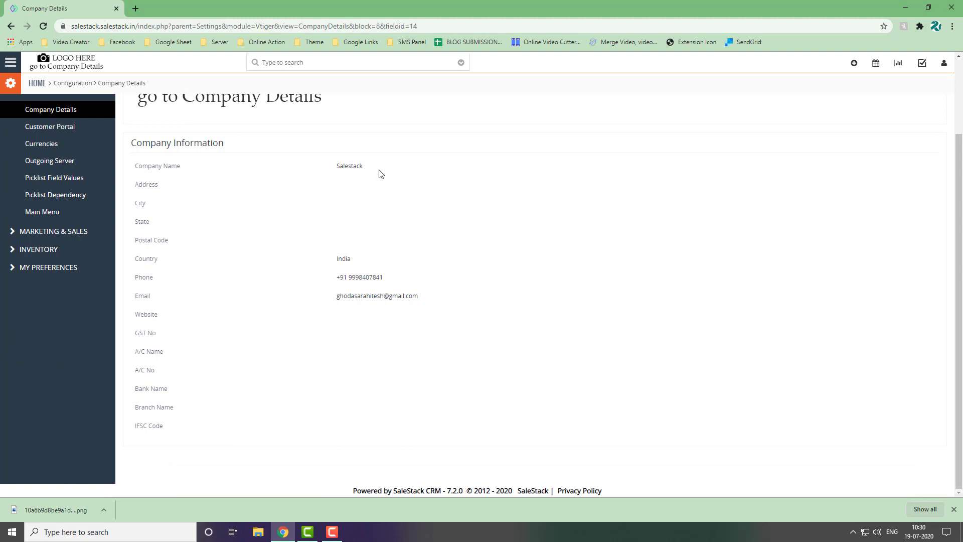
pyautogui.scroll(2, 548, 278)
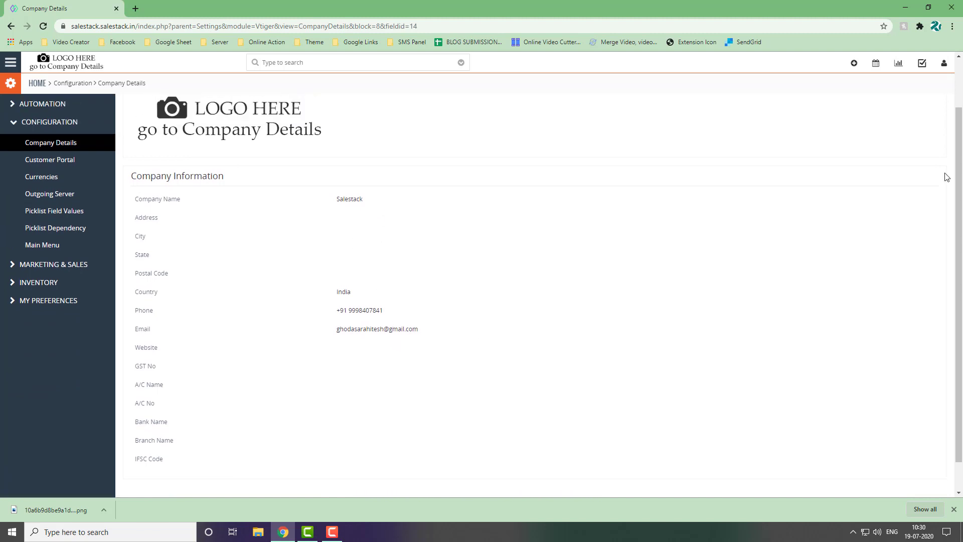
# Step: Edit the company details and upload the SALESTACK logo image as the company logo
pyautogui.click(932, 120)
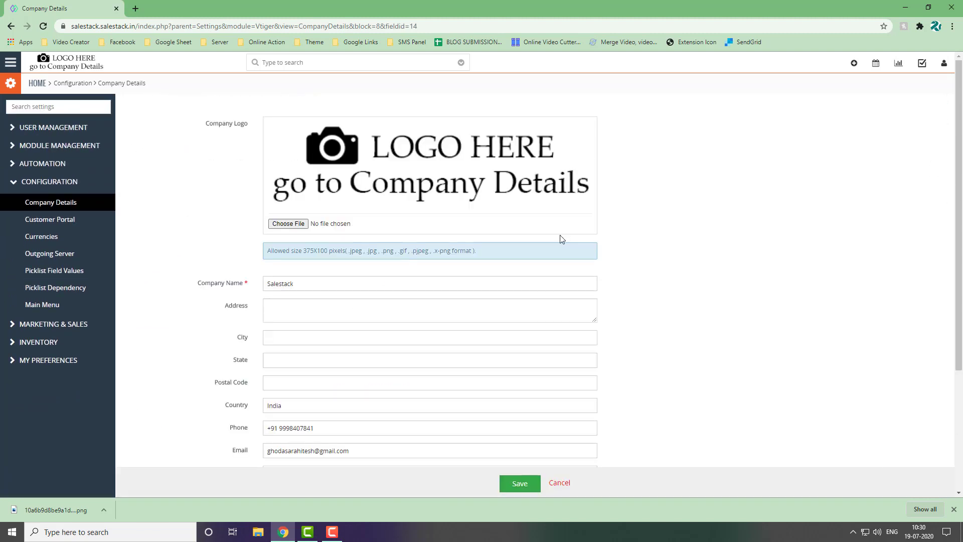
pyautogui.click(305, 224)
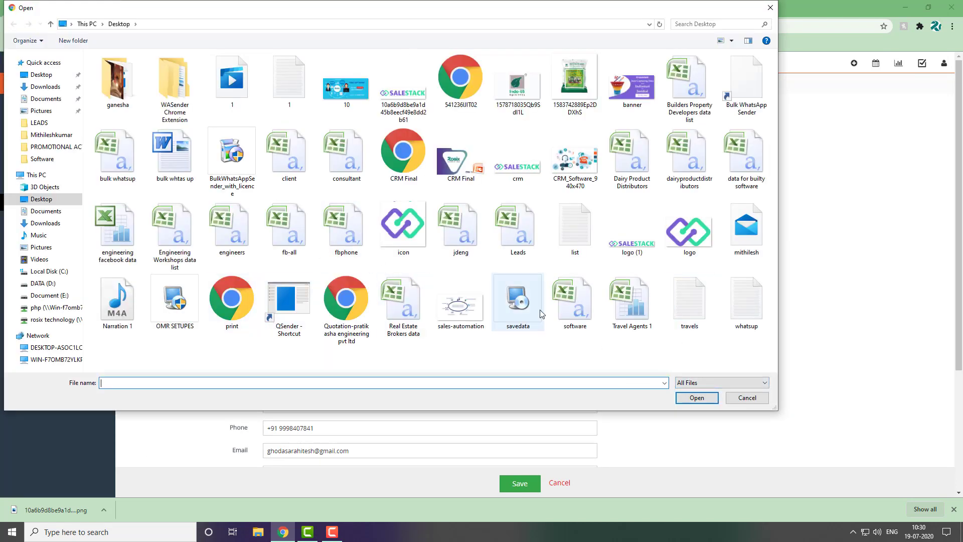
pyautogui.click(713, 383)
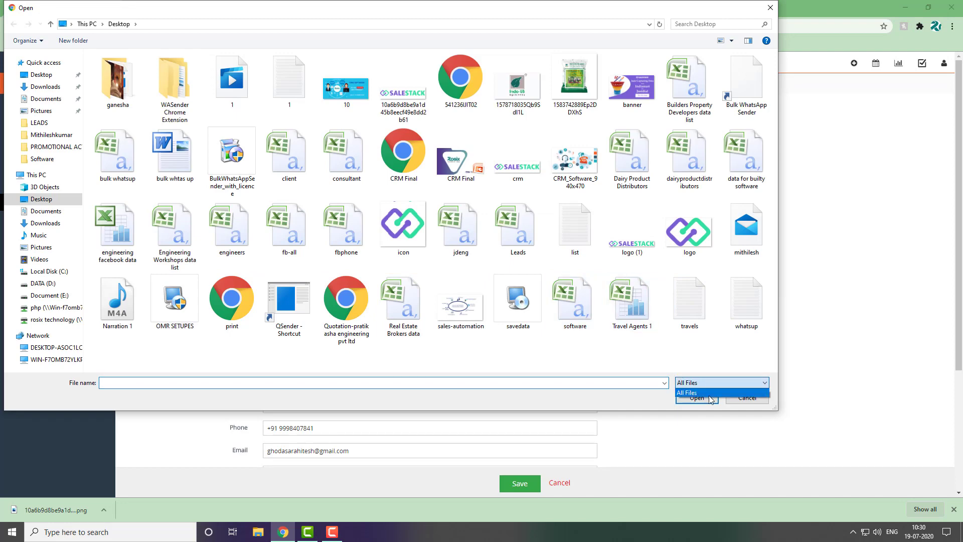
pyautogui.click(715, 393)
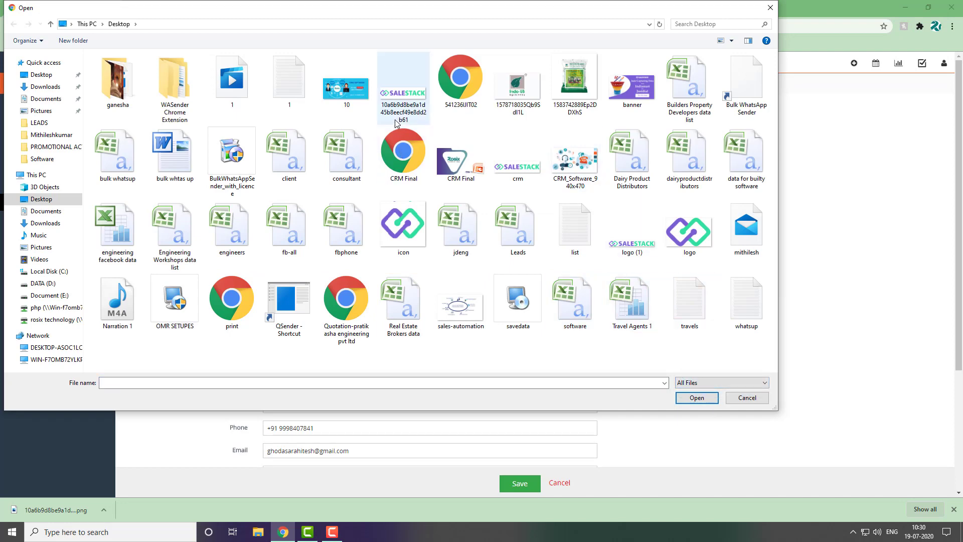
pyautogui.doubleClick(399, 104)
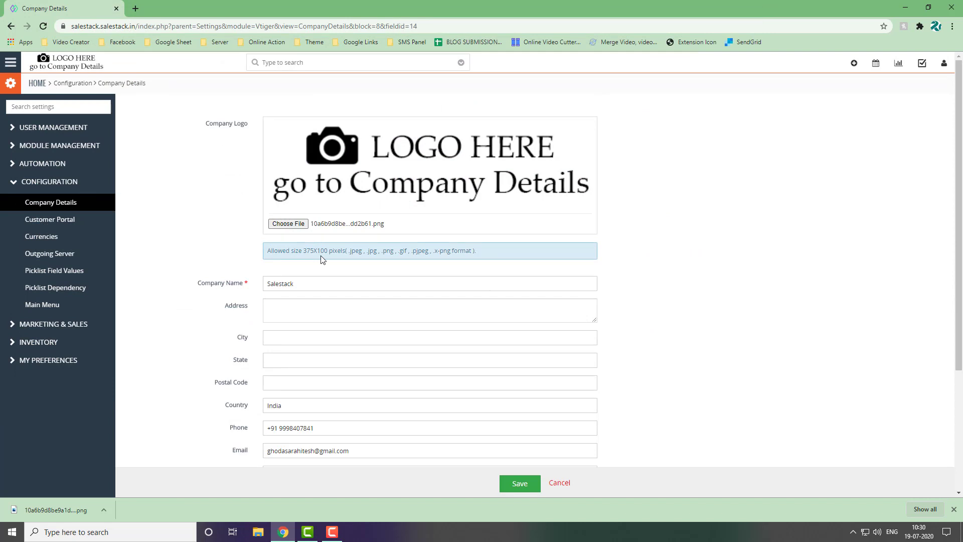
# Step: Autofill the company address, website and GST number
pyautogui.click(307, 309)
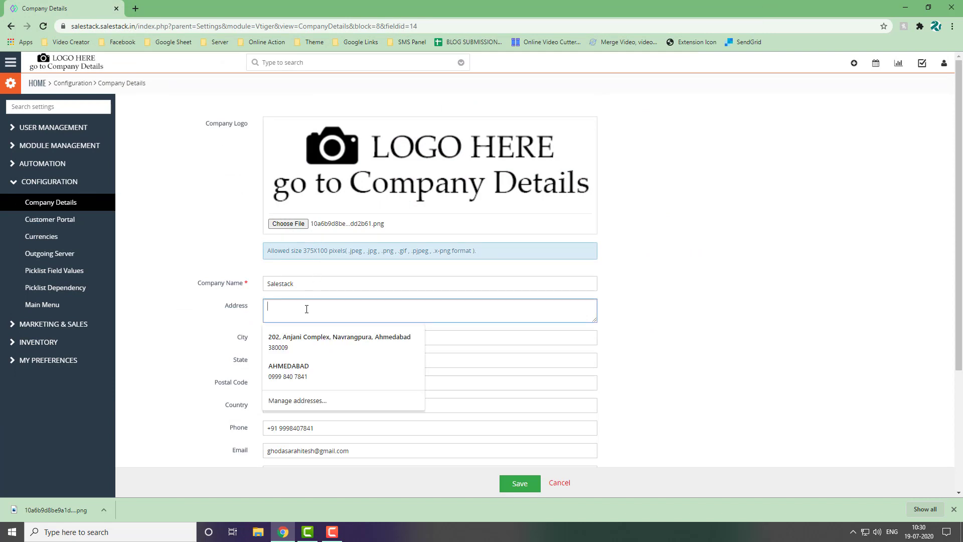
pyautogui.click(315, 342)
pyautogui.scroll(-3, 391, 356)
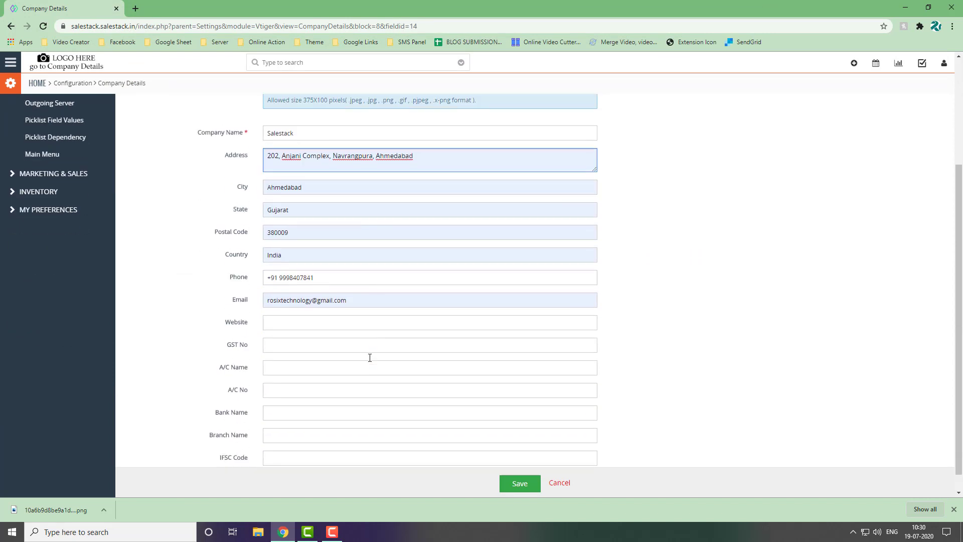
pyautogui.click(268, 326)
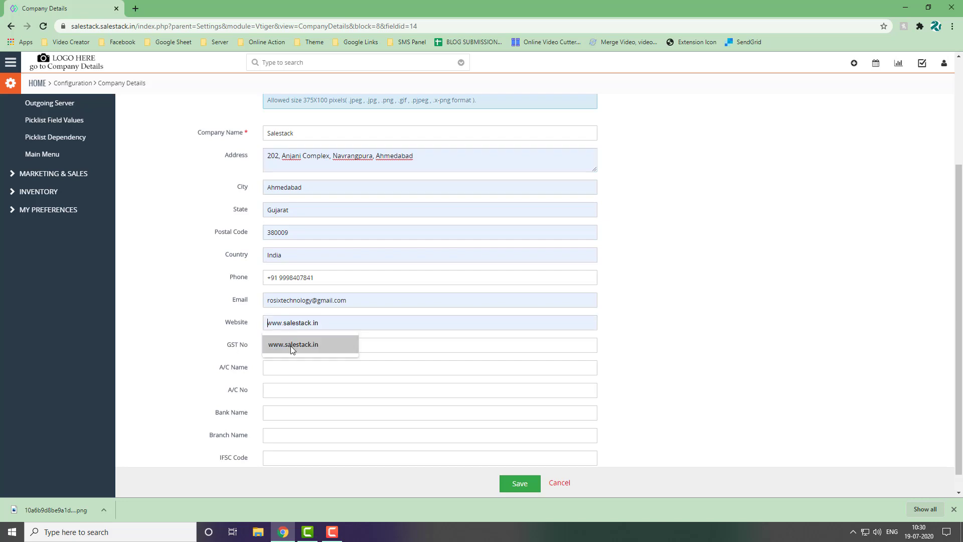
pyautogui.click(291, 345)
pyautogui.click(291, 347)
pyautogui.click(296, 371)
# Step: Fill in account name Salestack, the bank account number and bank Union Bank of India
pyautogui.click(303, 369)
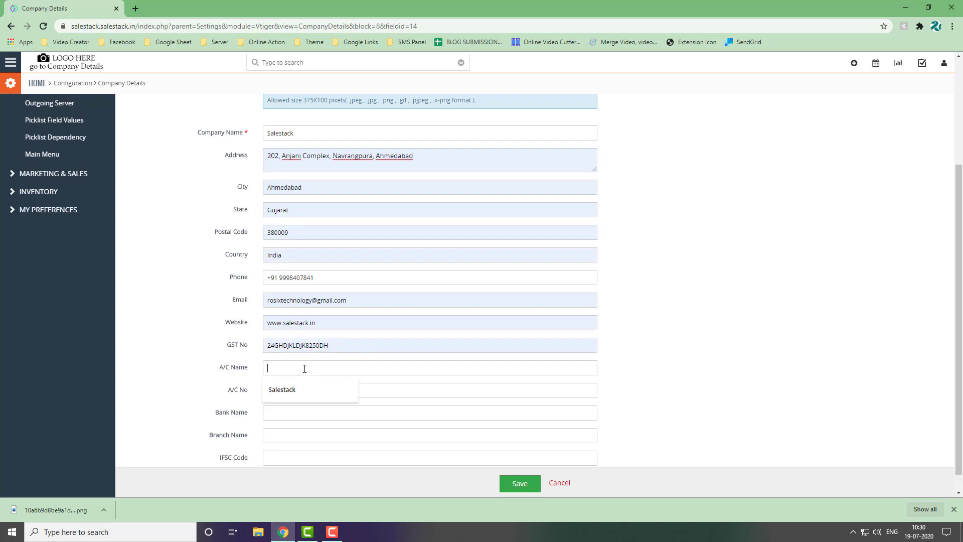
pyautogui.click(308, 389)
pyautogui.click(310, 397)
pyautogui.click(311, 413)
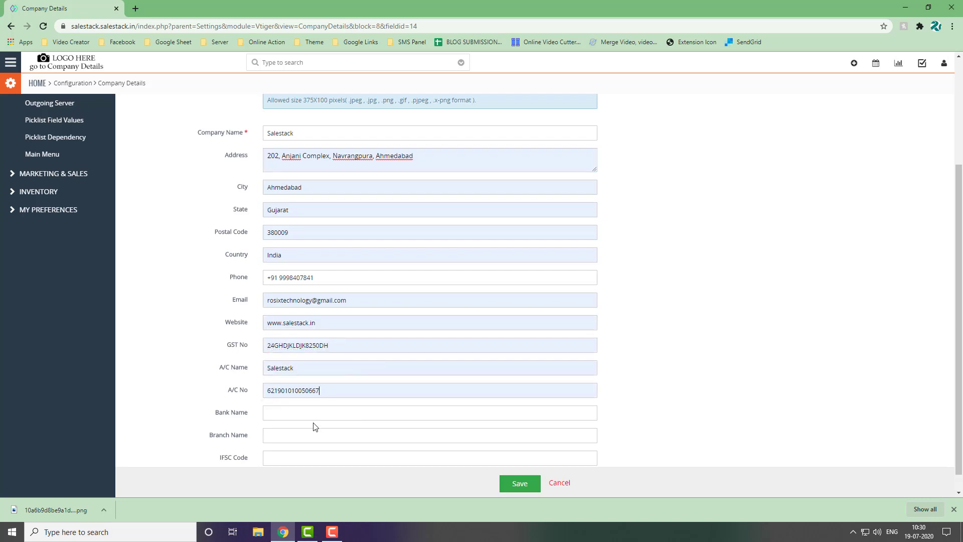
pyautogui.click(319, 413)
pyautogui.click(324, 432)
pyautogui.scroll(-1, 326, 424)
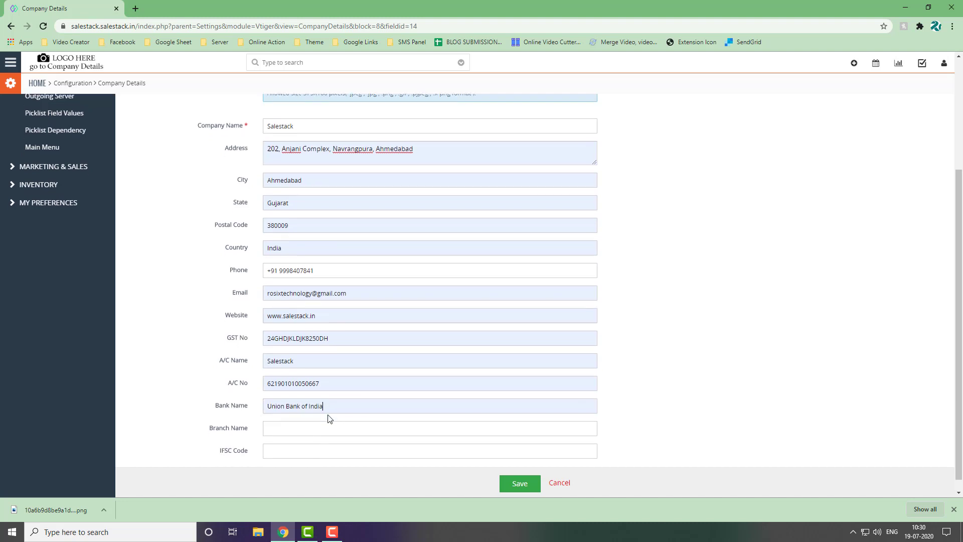
# Step: Add branch Nikol and the IFSC code, then save the company details
pyautogui.click(294, 420)
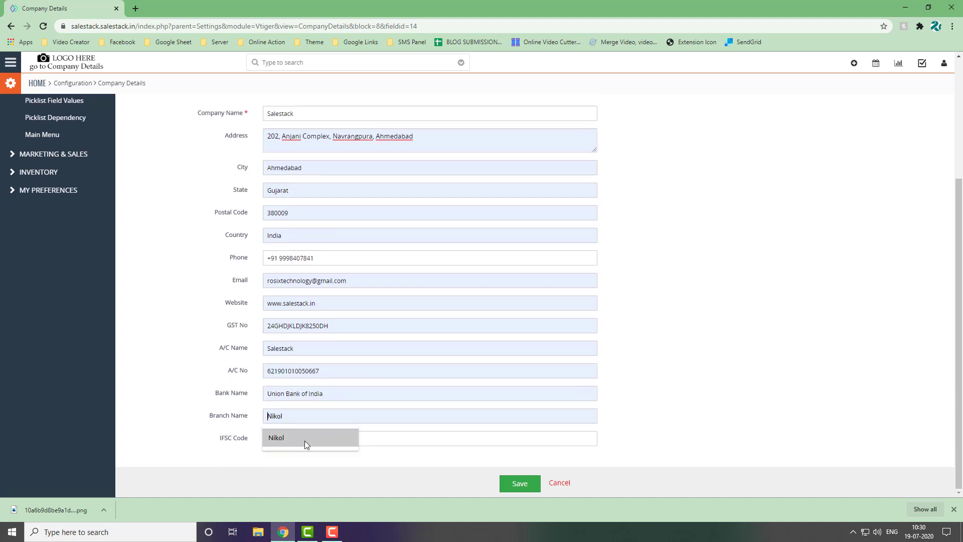
pyautogui.click(305, 441)
pyautogui.click(303, 443)
pyautogui.click(307, 459)
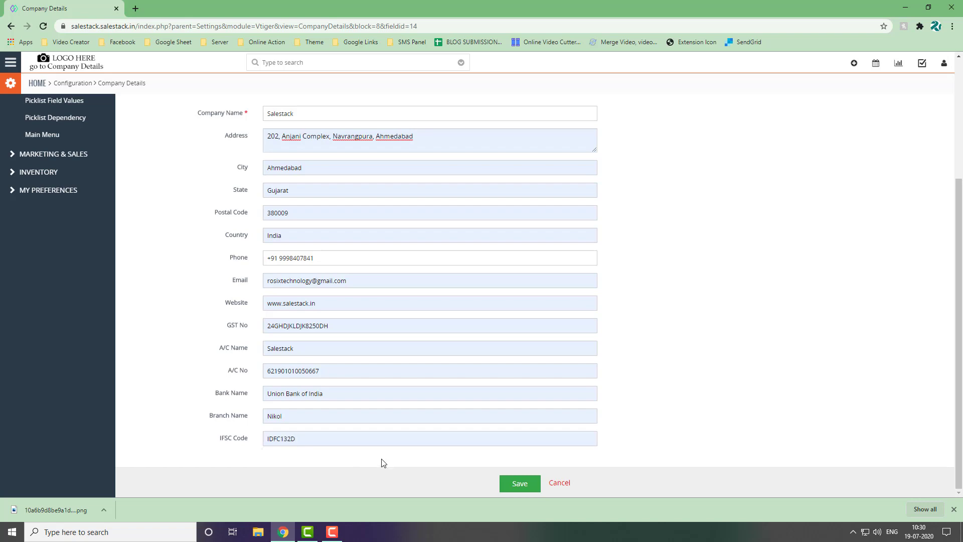
pyautogui.scroll(3, 387, 406)
pyautogui.scroll(-3, 388, 407)
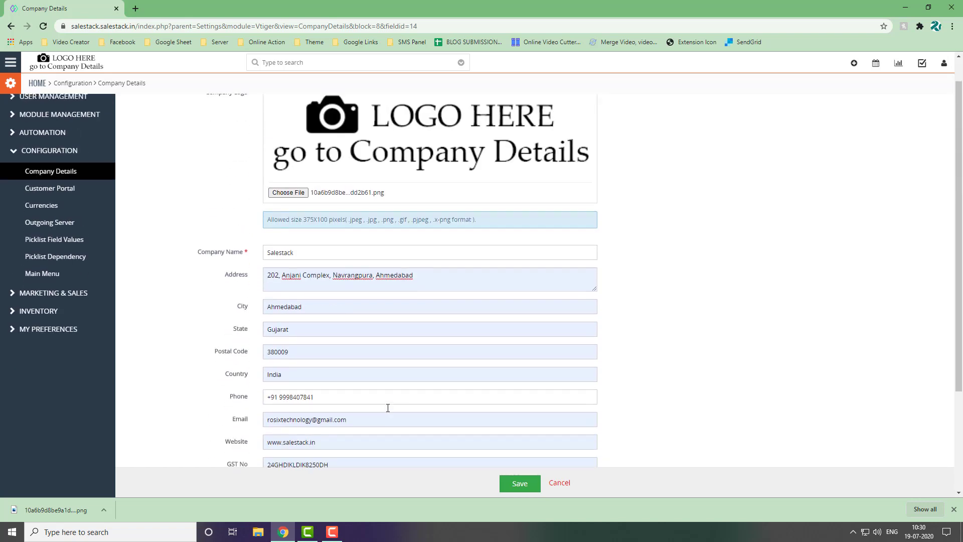
pyautogui.click(507, 490)
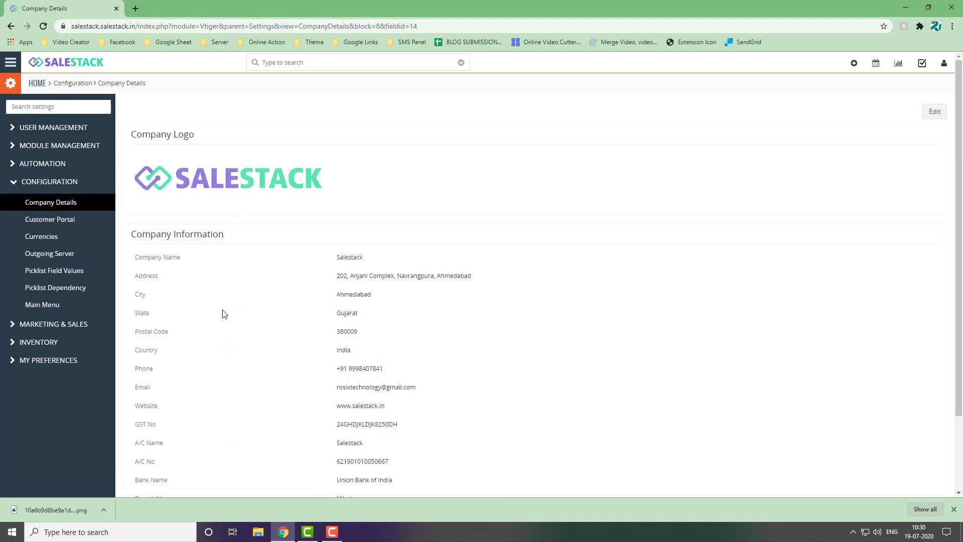
# Step: Collapse CONFIGURATION and open Users under USER MANAGEMENT to list the active users
pyautogui.scroll(-3, 231, 332)
pyautogui.scroll(3, 226, 326)
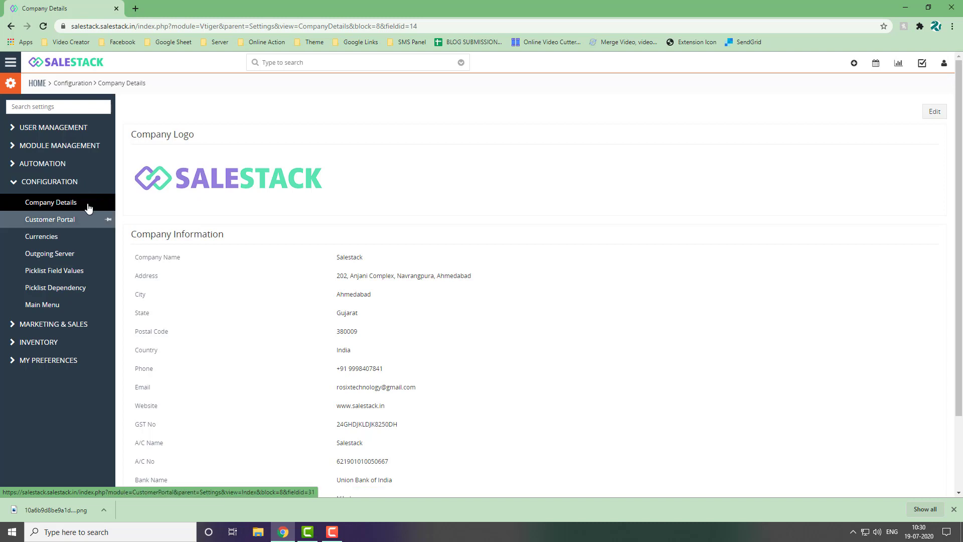
pyautogui.click(15, 182)
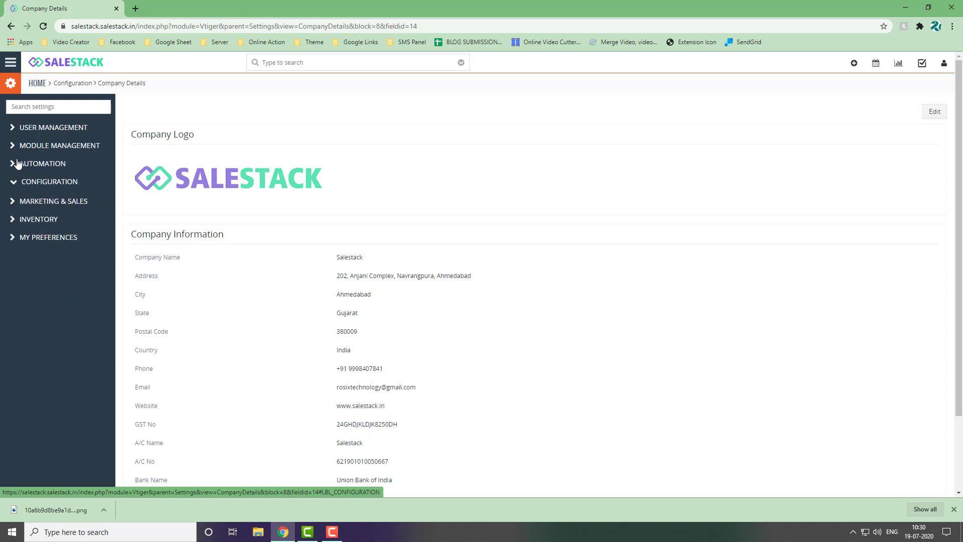
pyautogui.click(44, 132)
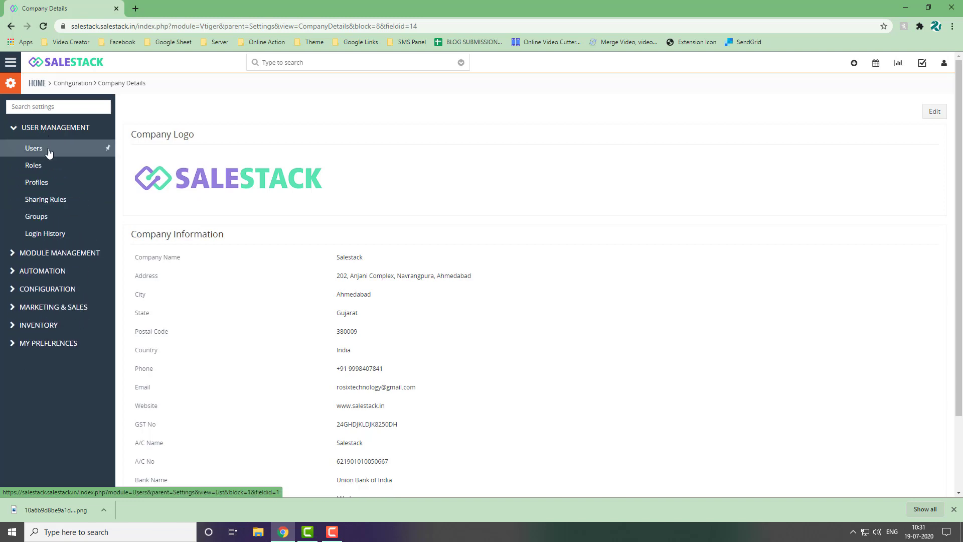
pyautogui.click(49, 152)
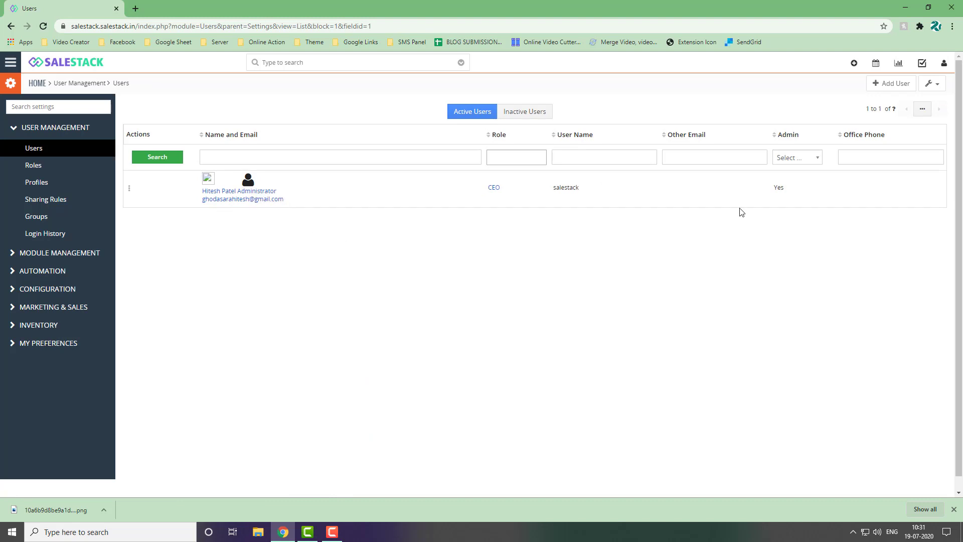
pyautogui.click(895, 87)
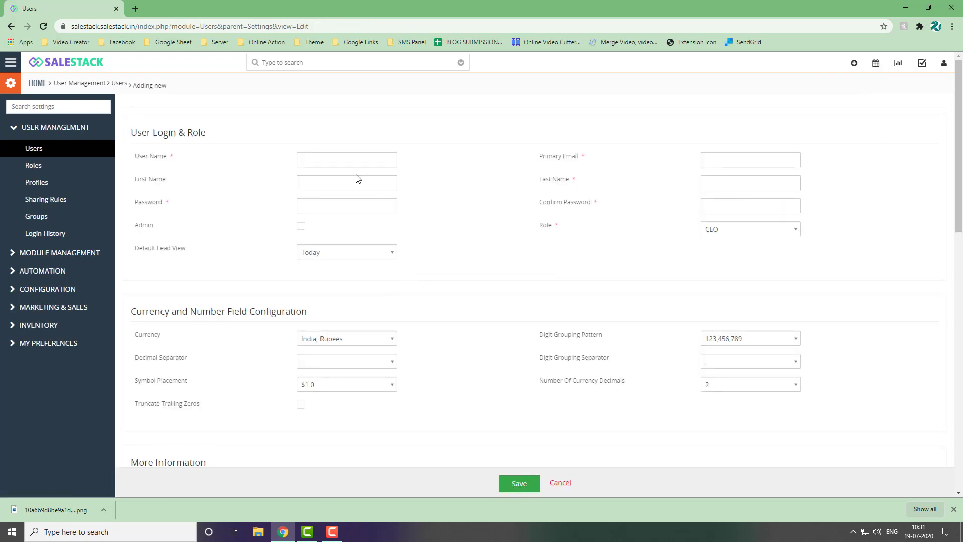
pyautogui.click(354, 157)
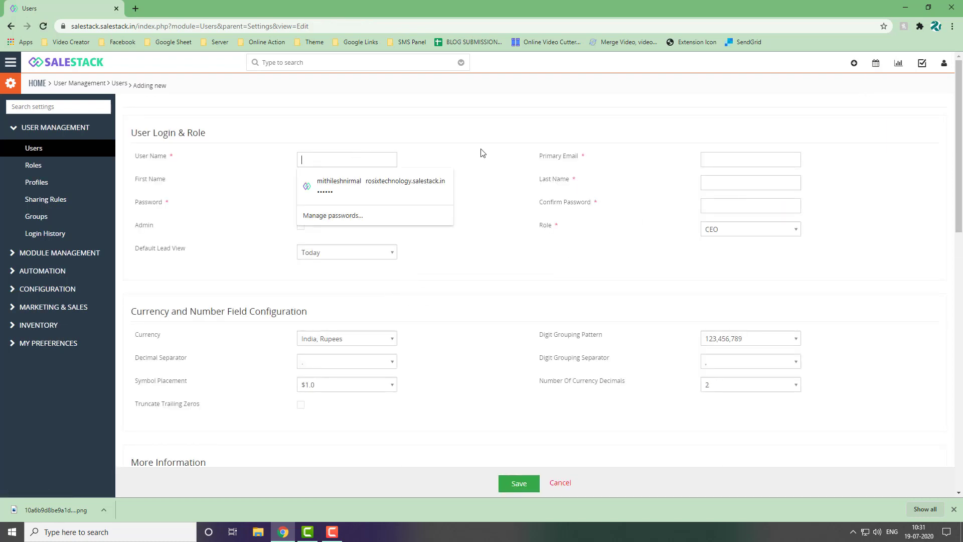
pyautogui.click(482, 164)
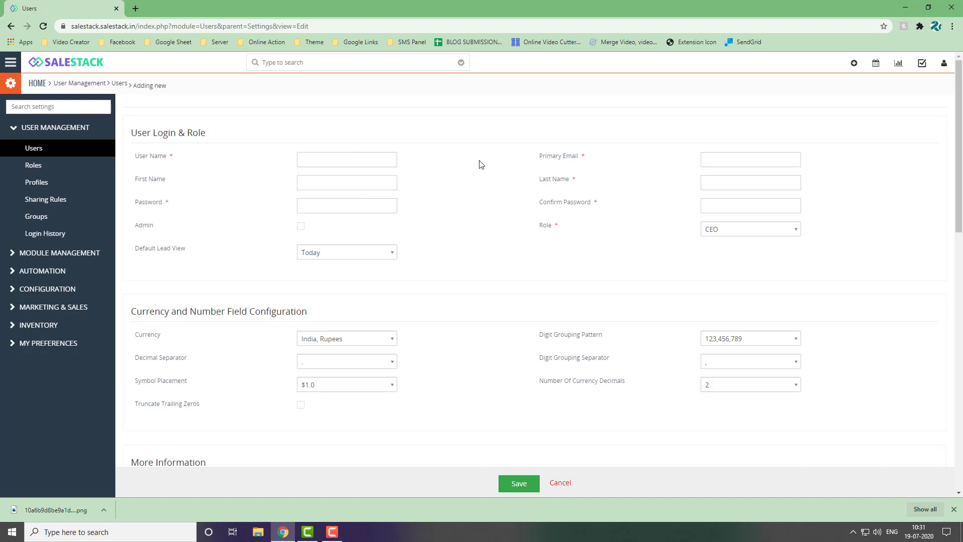
pyautogui.click(744, 157)
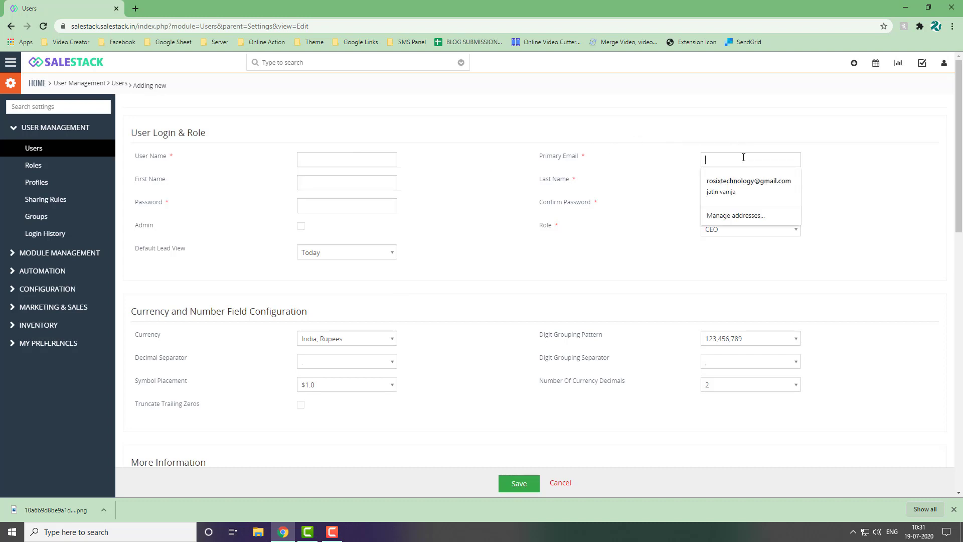
pyautogui.click(352, 179)
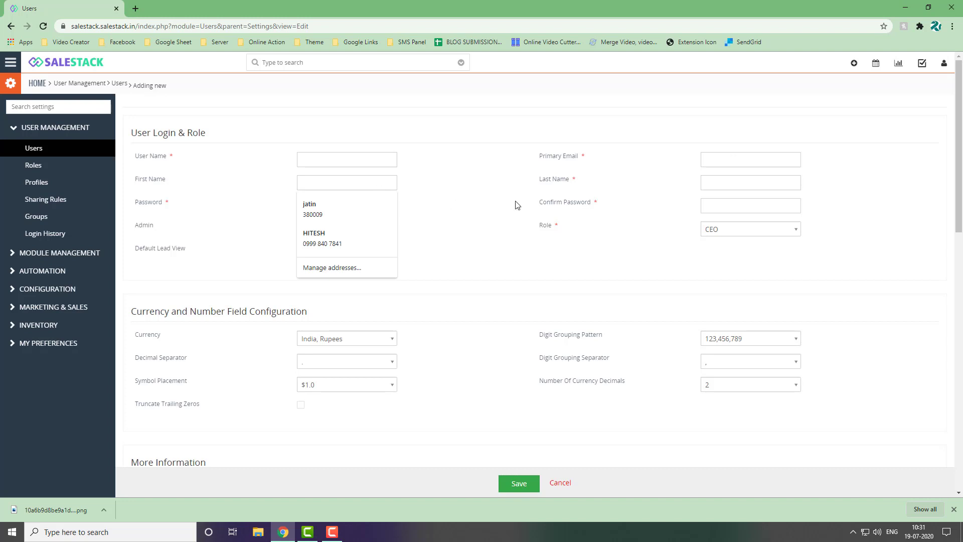
pyautogui.click(708, 186)
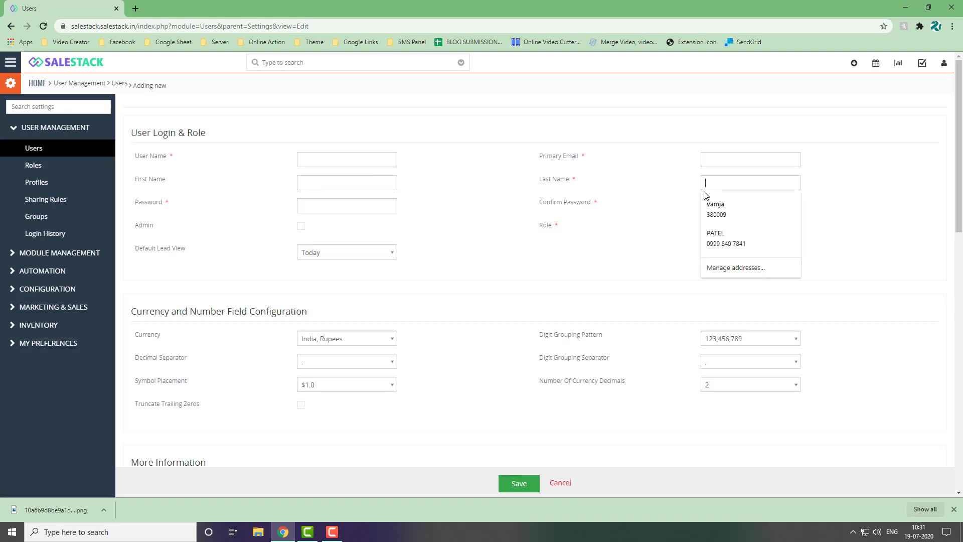
pyautogui.click(370, 211)
pyautogui.click(533, 257)
pyautogui.click(733, 233)
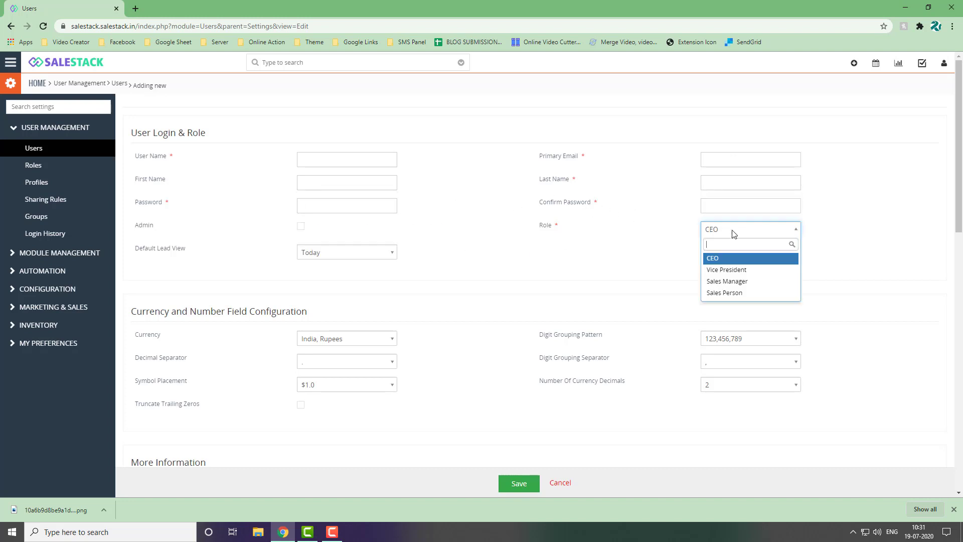
pyautogui.click(733, 235)
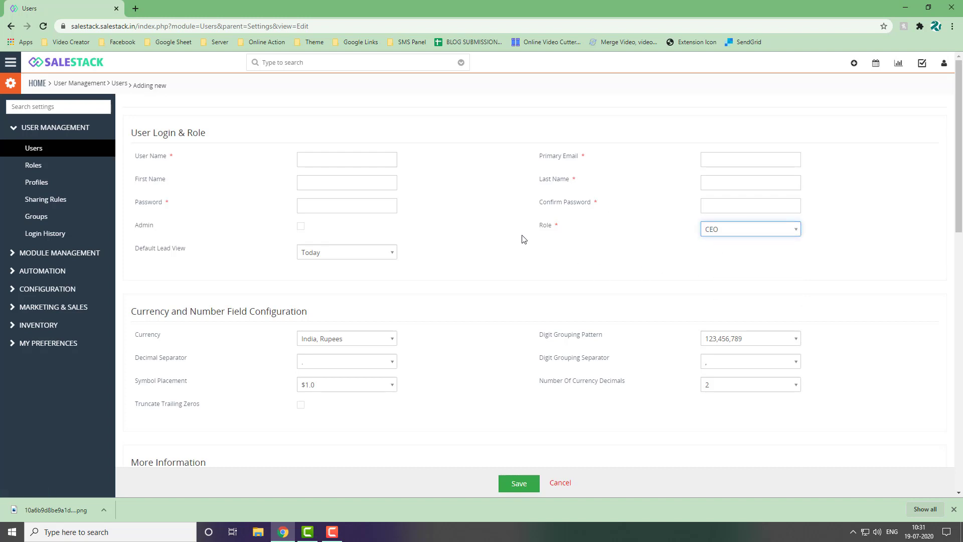
pyautogui.scroll(-3, 354, 324)
pyautogui.scroll(2, 341, 325)
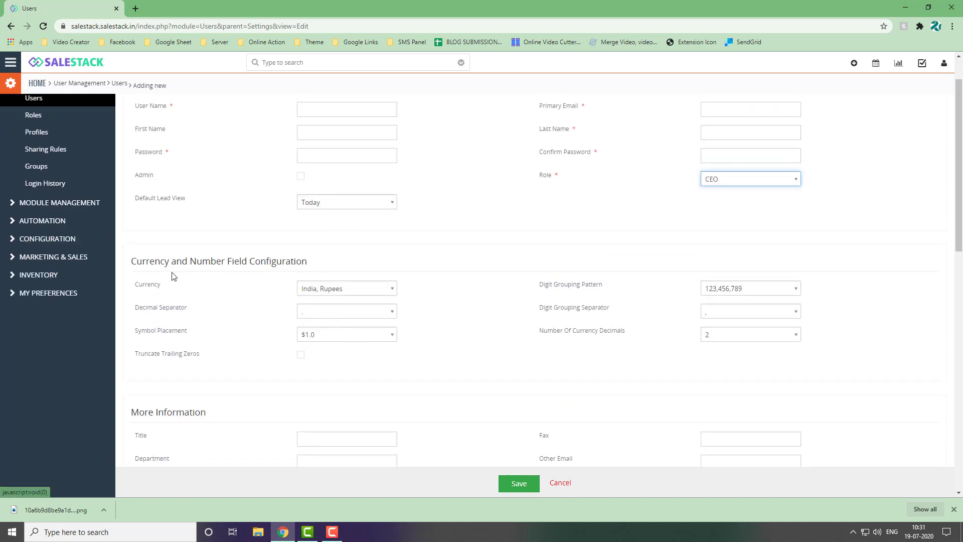
pyautogui.scroll(-3, 628, 333)
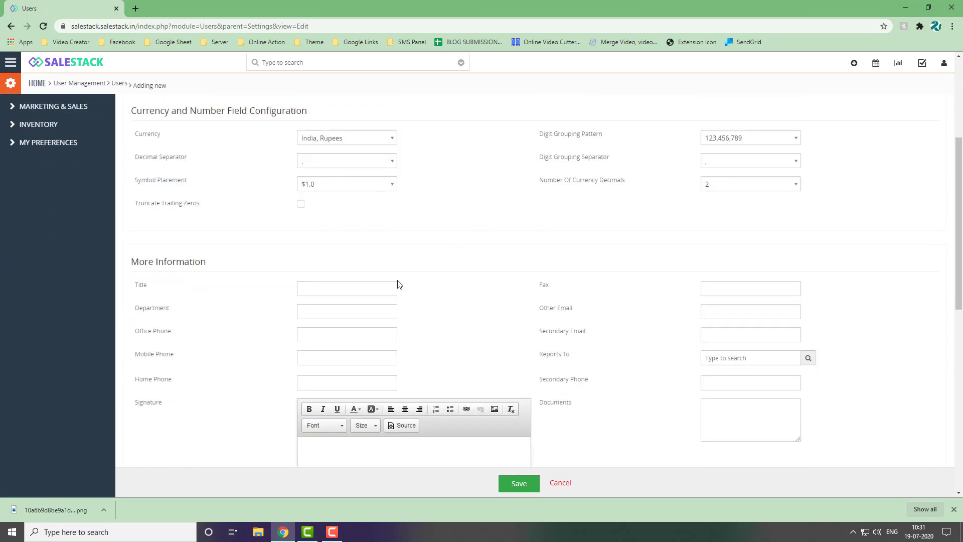
pyautogui.scroll(-1, 304, 284)
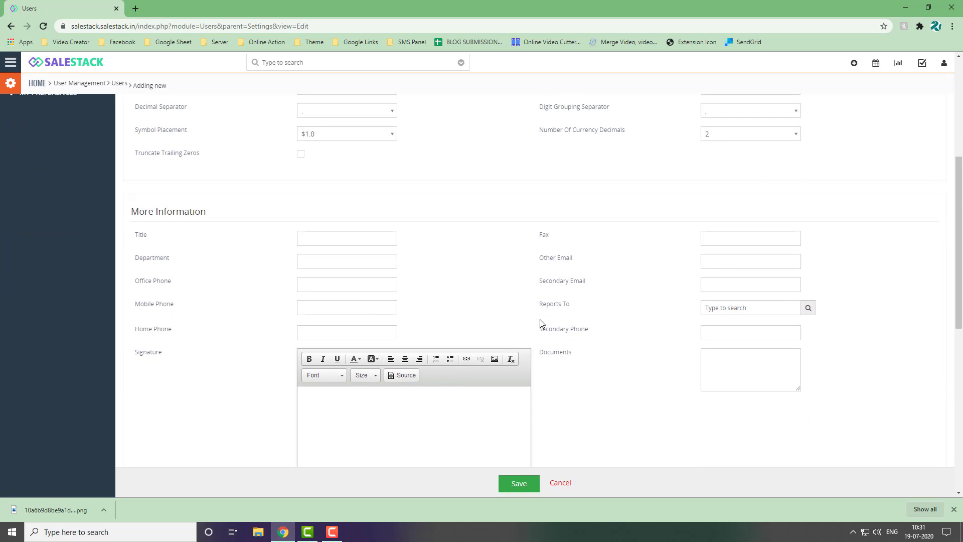
pyautogui.click(774, 303)
pyautogui.scroll(-2, 616, 361)
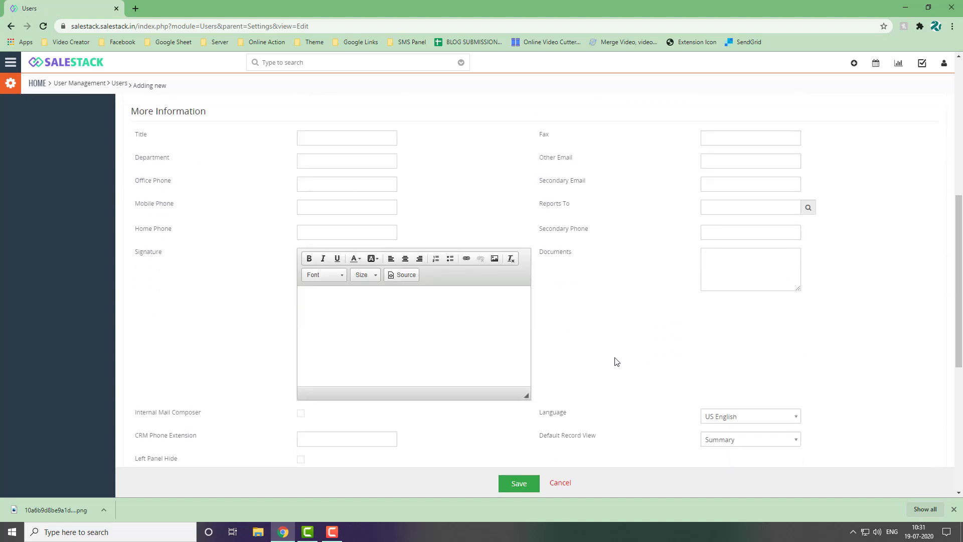
pyautogui.scroll(-3, 616, 362)
pyautogui.scroll(-2, 606, 370)
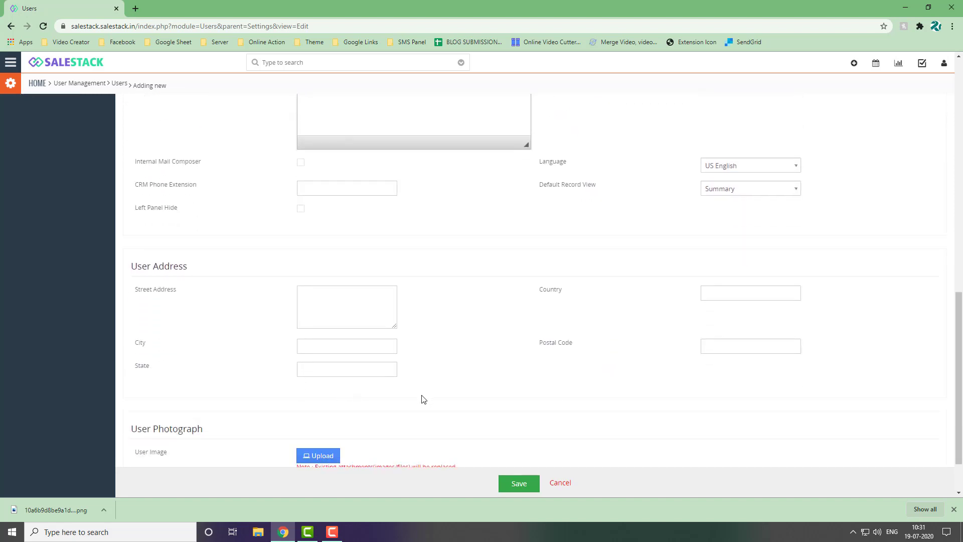
pyautogui.scroll(-1, 420, 397)
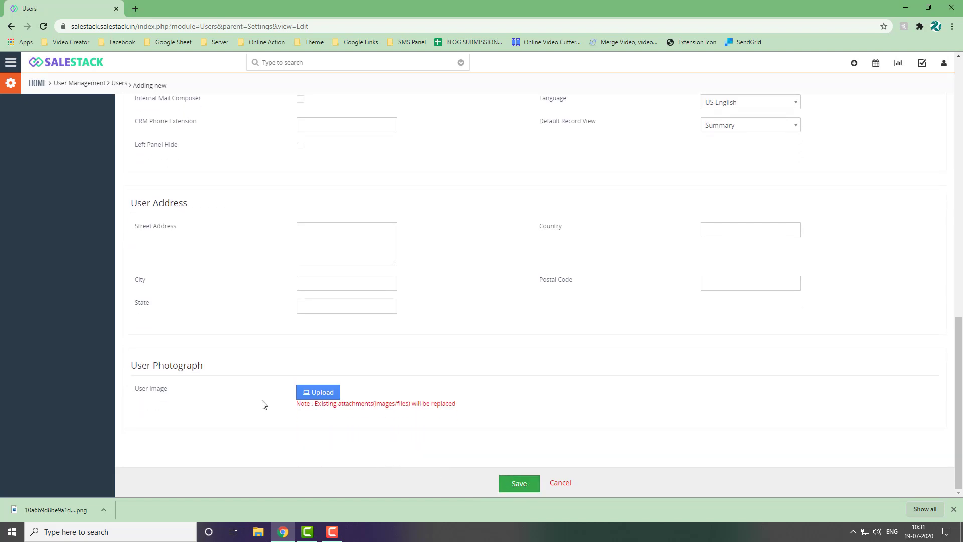
pyautogui.scroll(15, 263, 404)
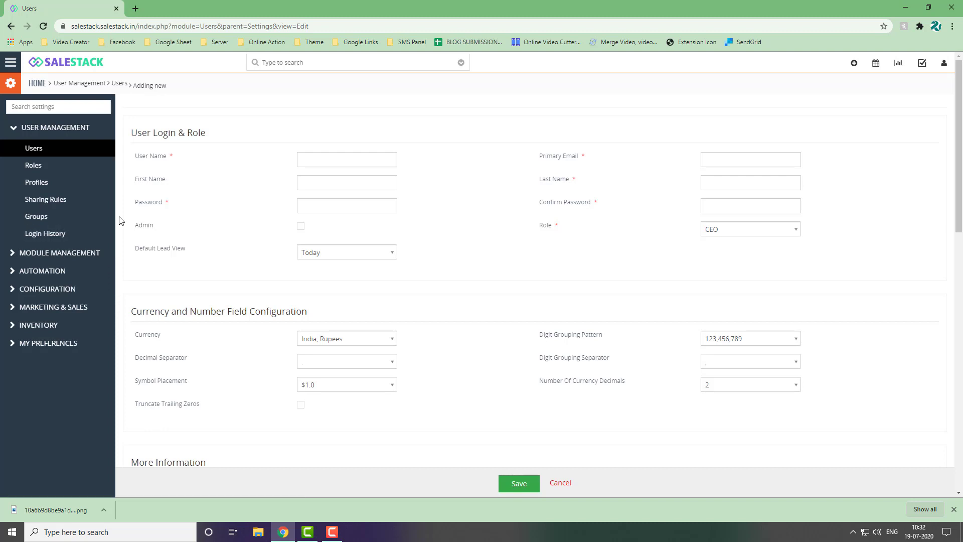
# Step: From Profiles, start a new Sales Executive profile and clear all module privileges
pyautogui.click(78, 187)
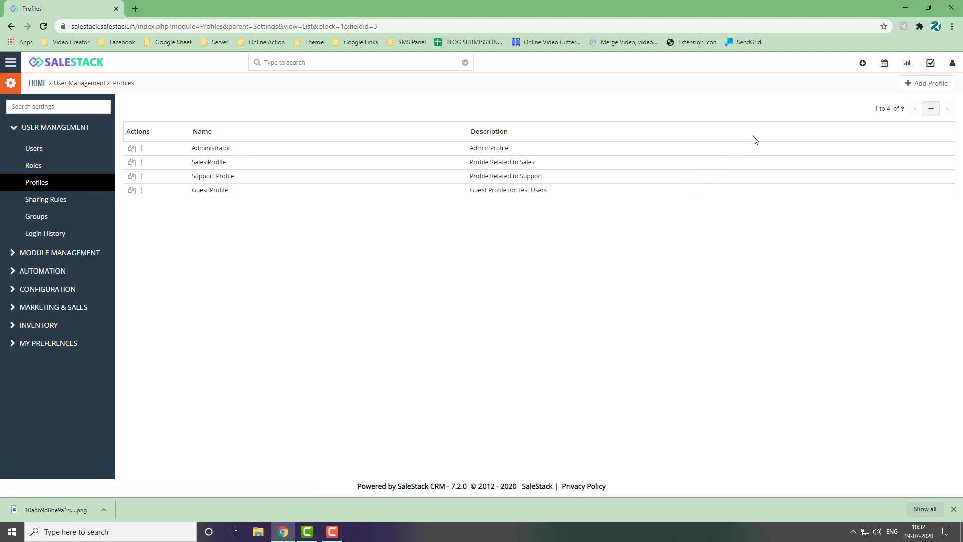
pyautogui.click(928, 85)
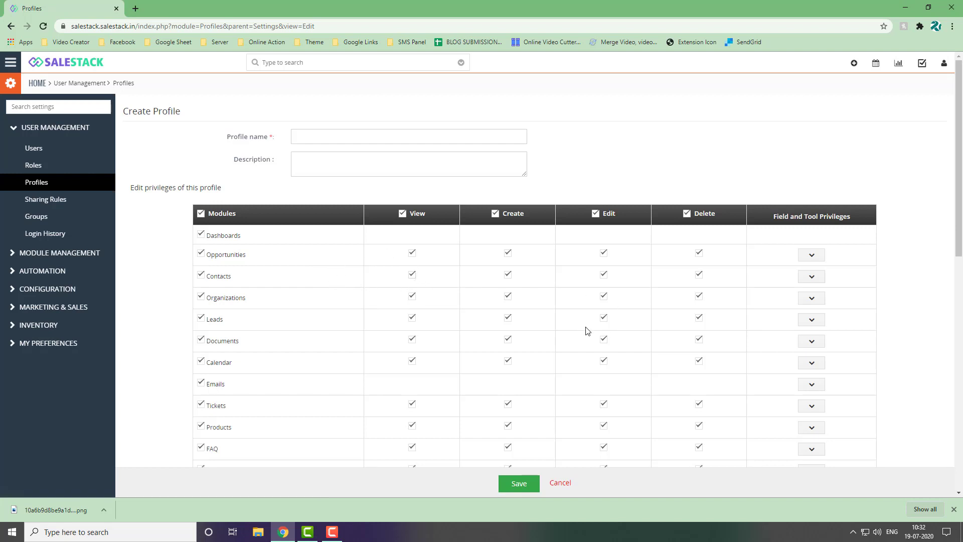
pyautogui.scroll(-9, 587, 331)
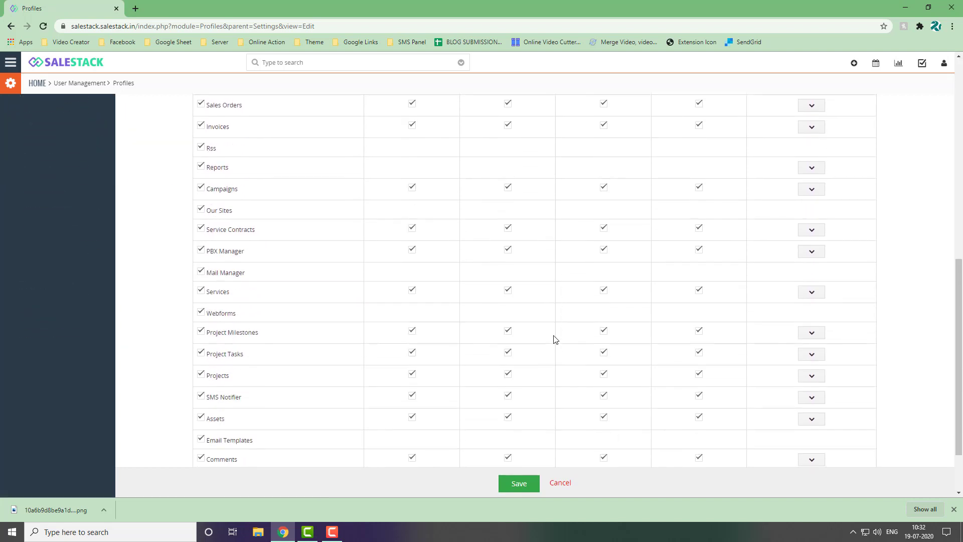
pyautogui.scroll(-3, 554, 341)
pyautogui.scroll(12, 549, 346)
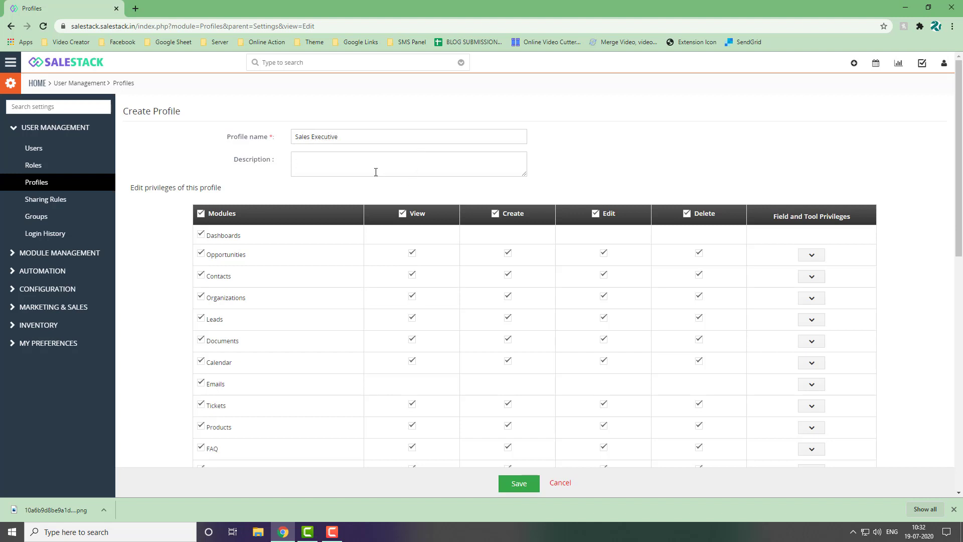
pyautogui.click(201, 214)
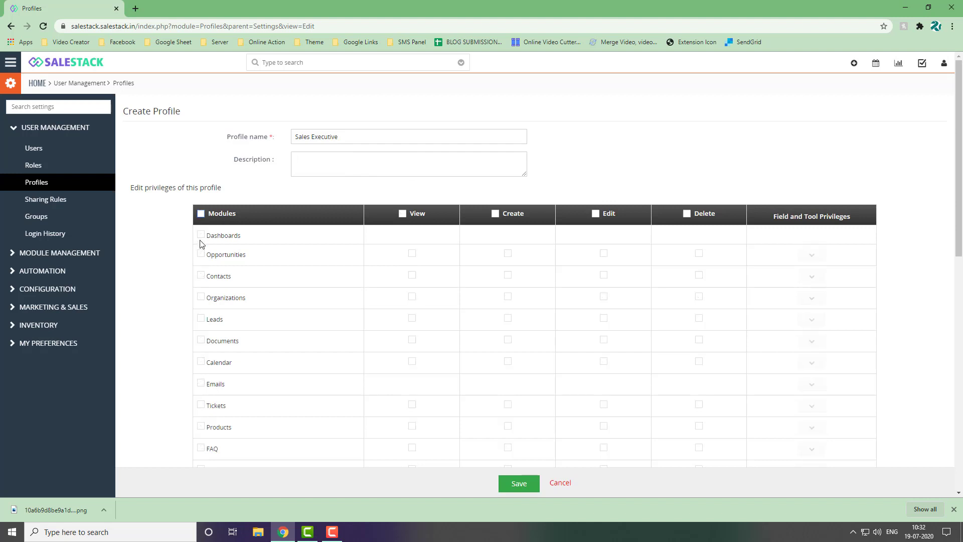
# Step: Enable Contacts, Organizations and Leads, removing their Edit and Delete permissions
pyautogui.click(201, 275)
pyautogui.click(201, 297)
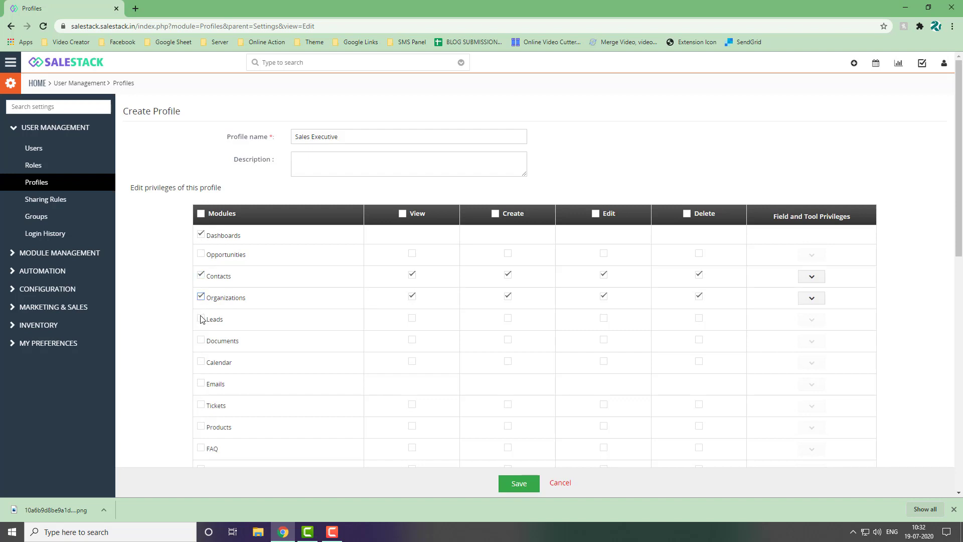
pyautogui.click(201, 319)
pyautogui.click(699, 275)
pyautogui.click(699, 296)
pyautogui.click(701, 321)
pyautogui.click(604, 275)
pyautogui.click(605, 297)
pyautogui.click(602, 322)
pyautogui.click(11, 63)
pyautogui.moveTo(69, 109)
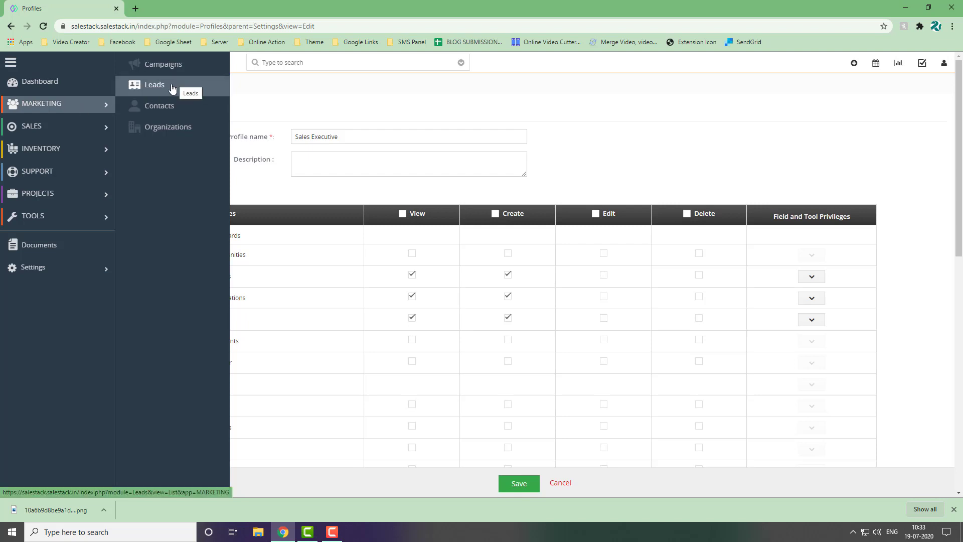
# Step: Go to Marketing > Leads and start a new lead with Add Lead
pyautogui.click(172, 87)
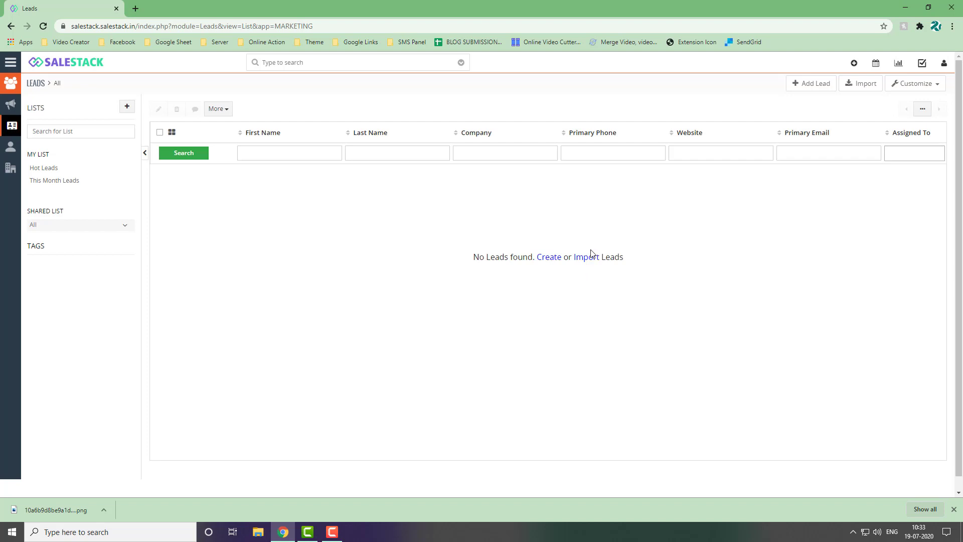
pyautogui.click(808, 88)
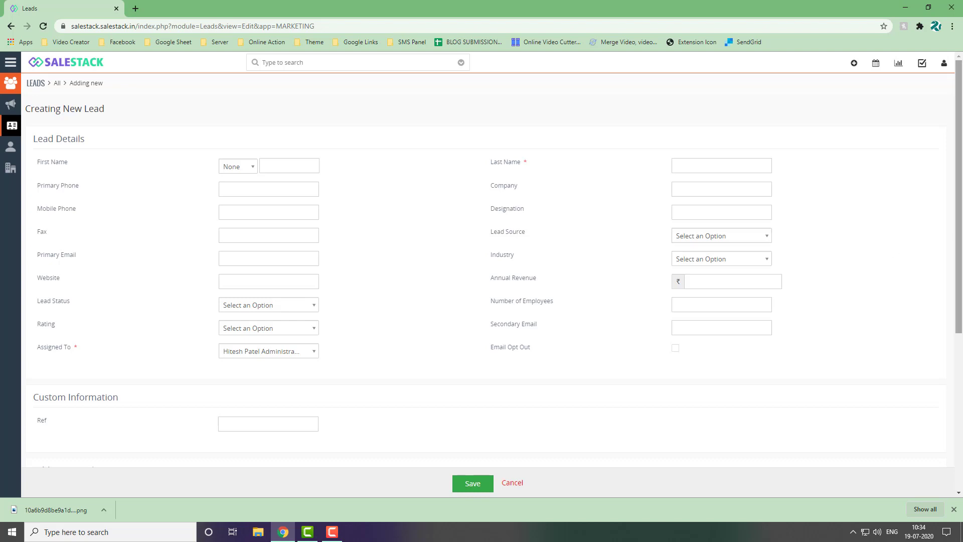
# Step: Enter the new lead's first name and last name
pyautogui.click(274, 169)
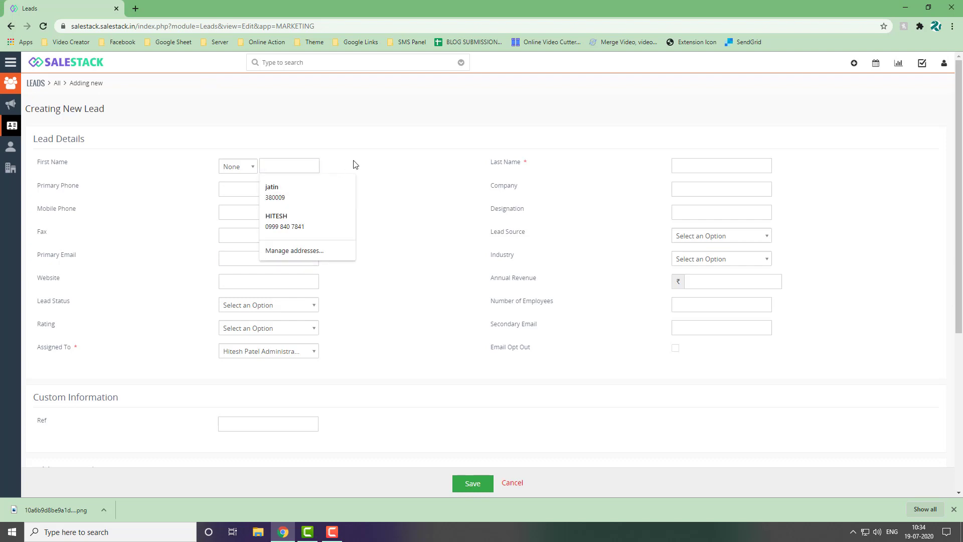
pyautogui.click(319, 160)
pyautogui.click(297, 164)
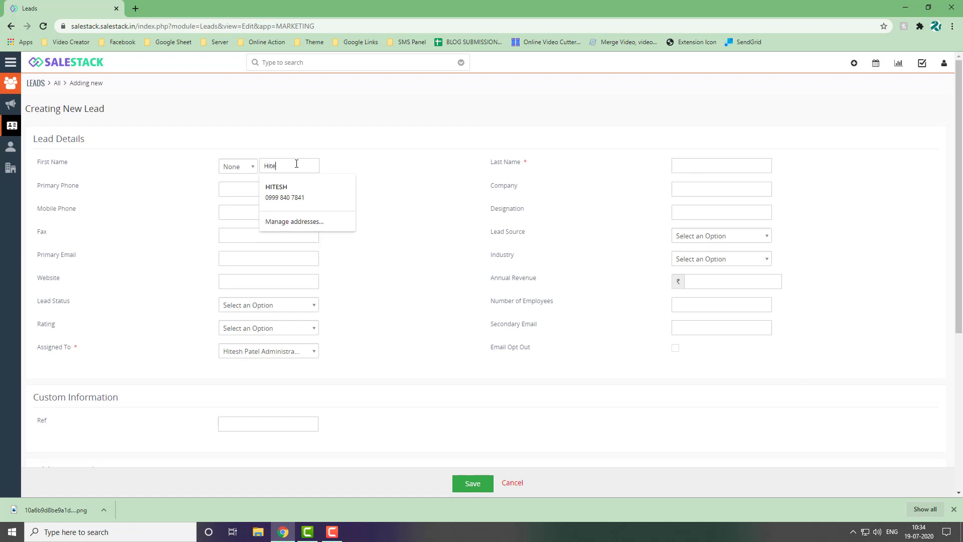
pyautogui.press('Tab')
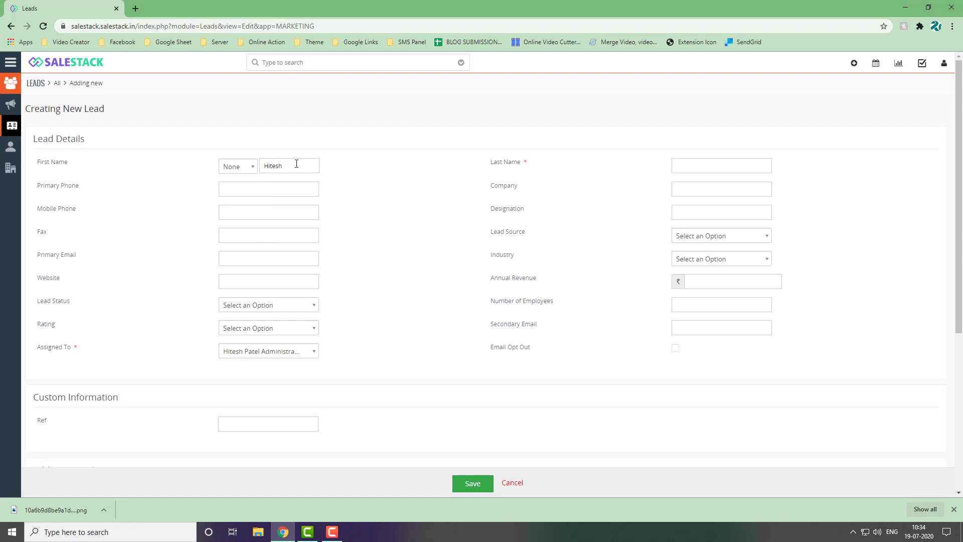
# Step: Add the lead's mobile phone number and save the lead
pyautogui.click(265, 188)
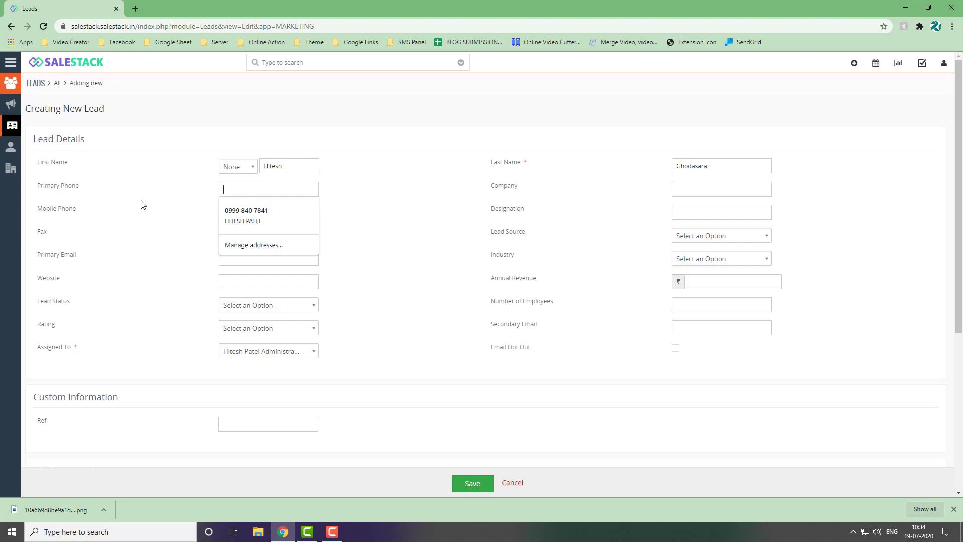
pyautogui.click(237, 210)
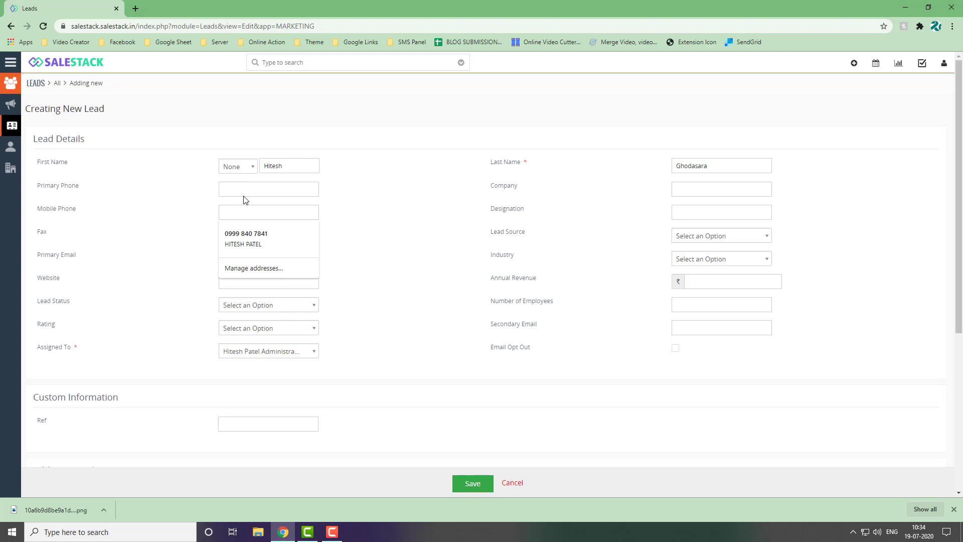
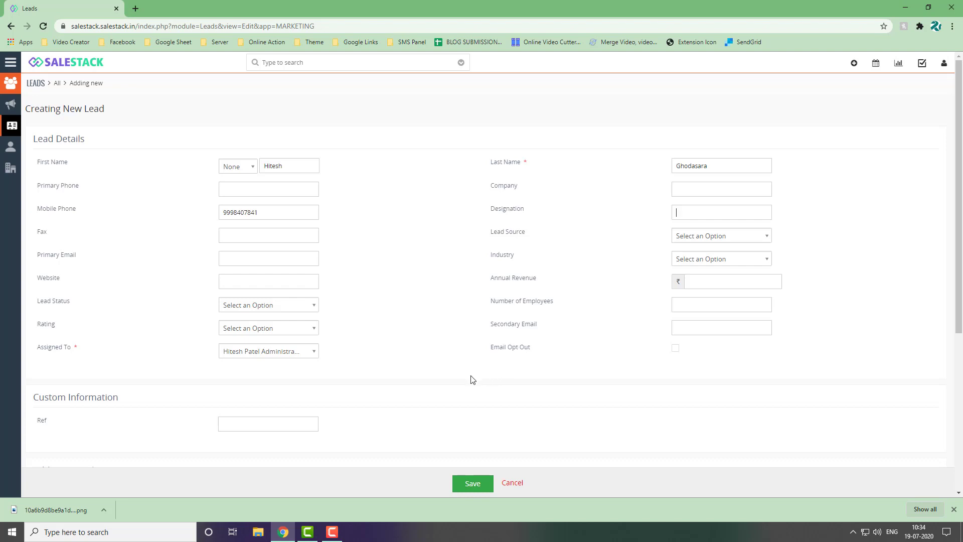
pyautogui.scroll(-5, 471, 378)
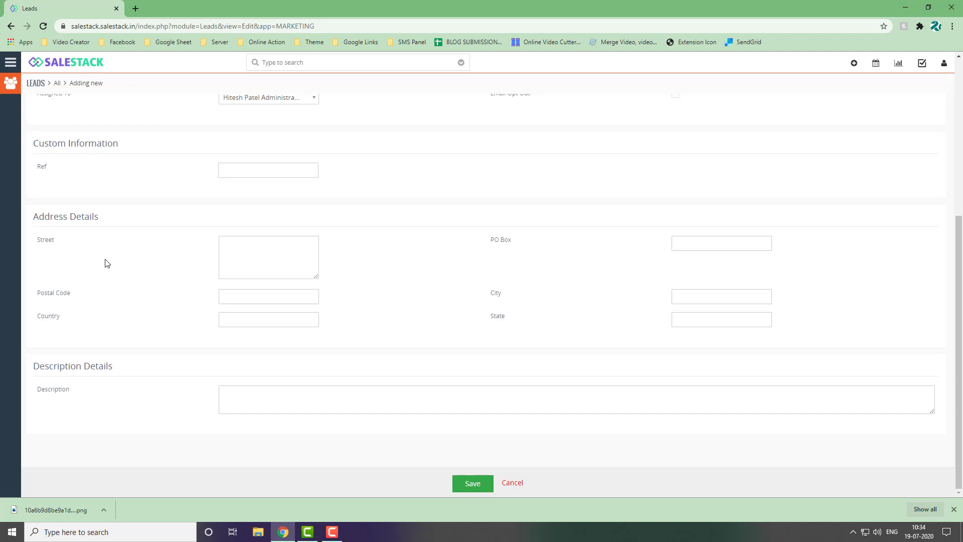
pyautogui.click(351, 401)
pyautogui.click(473, 483)
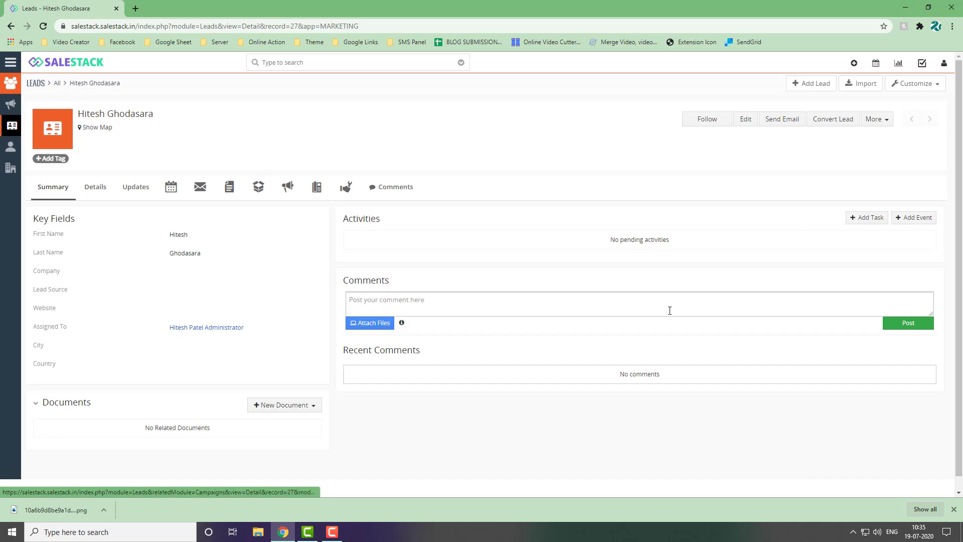
# Step: From the Leads list, import Leads.csv from the computer and continue to duplicate handling
pyautogui.click(868, 87)
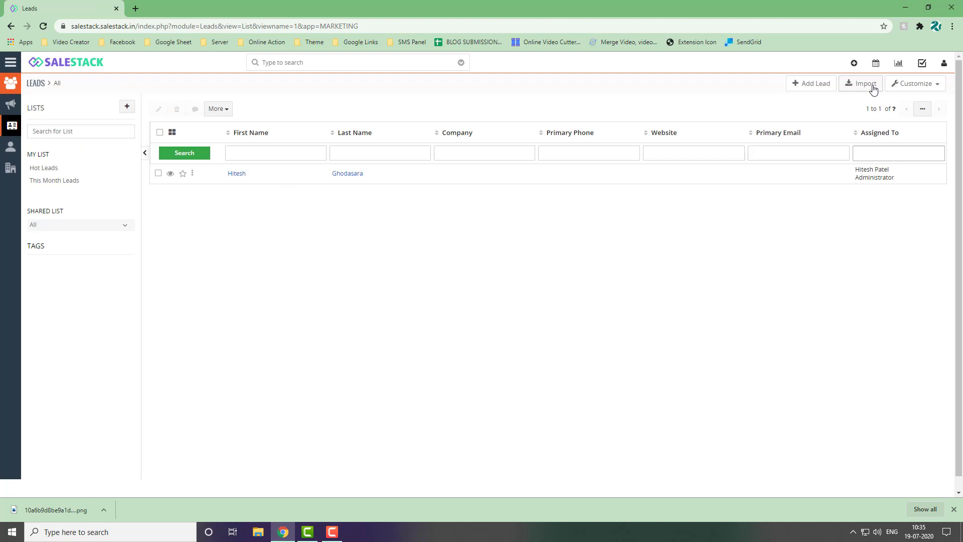
pyautogui.click(873, 89)
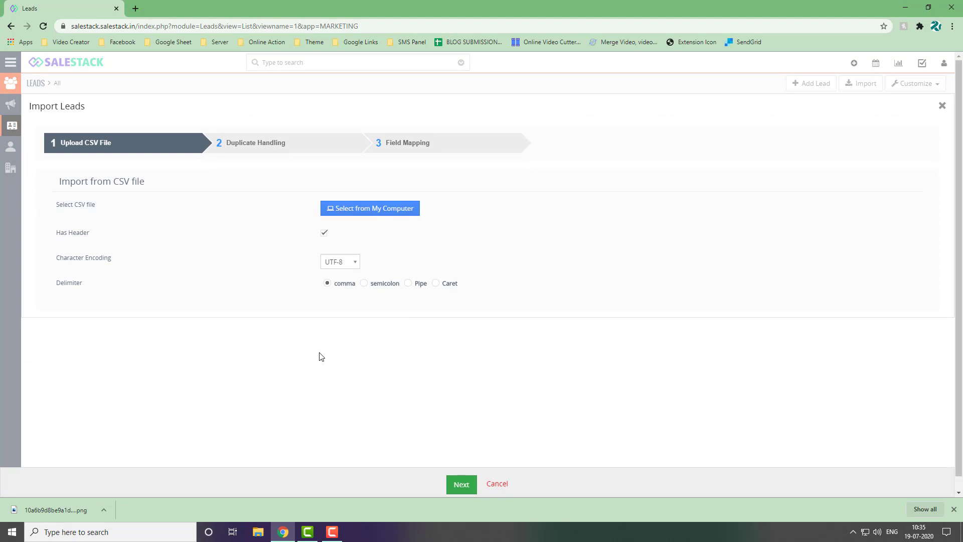
pyautogui.click(393, 212)
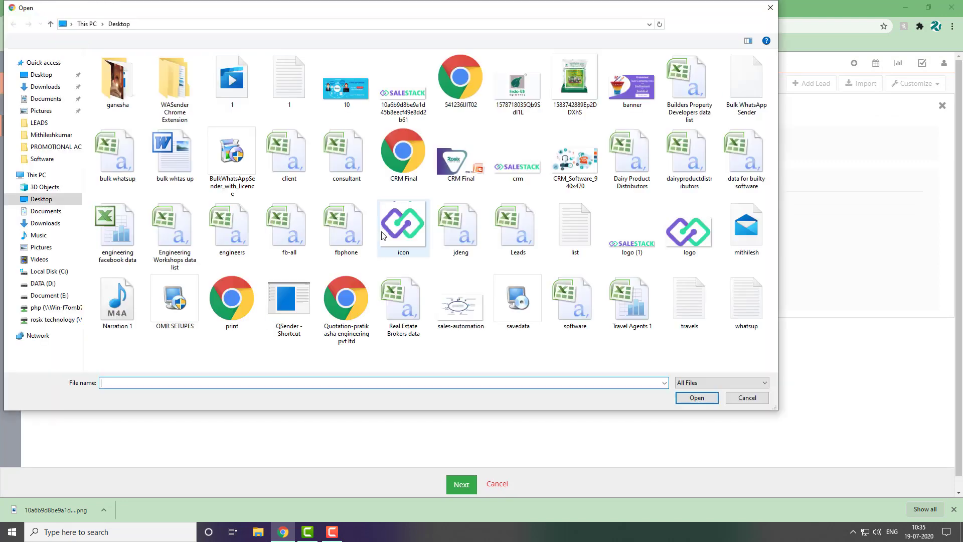
pyautogui.click(391, 245)
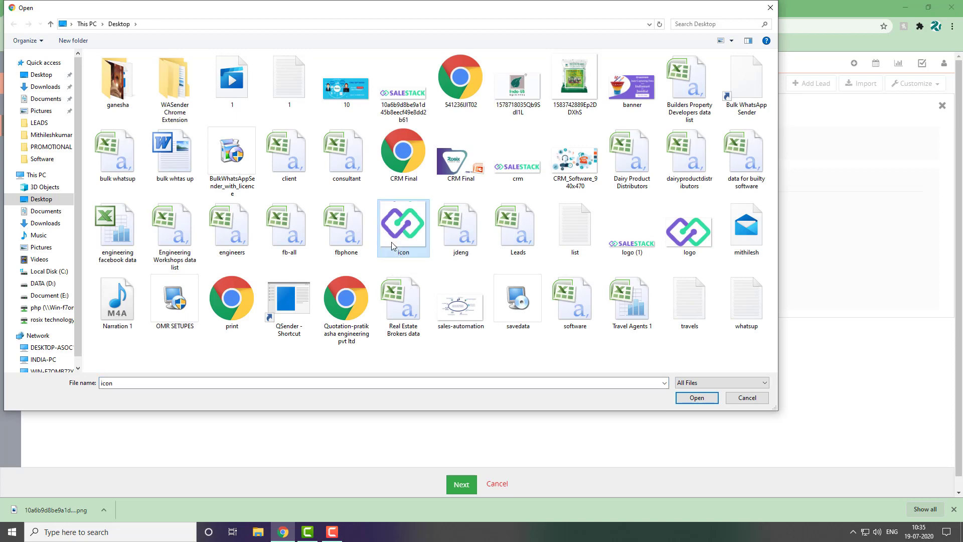
pyautogui.press('l')
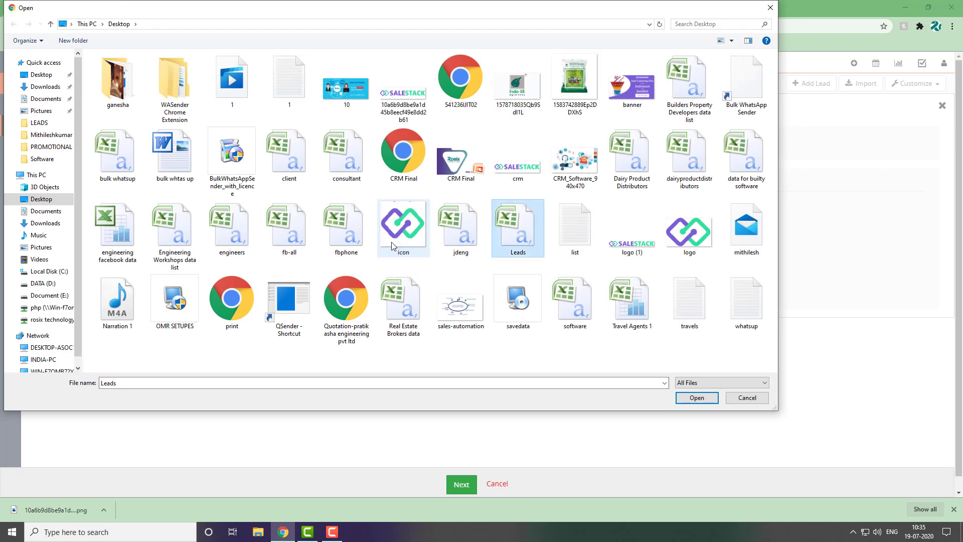
pyautogui.press('Return')
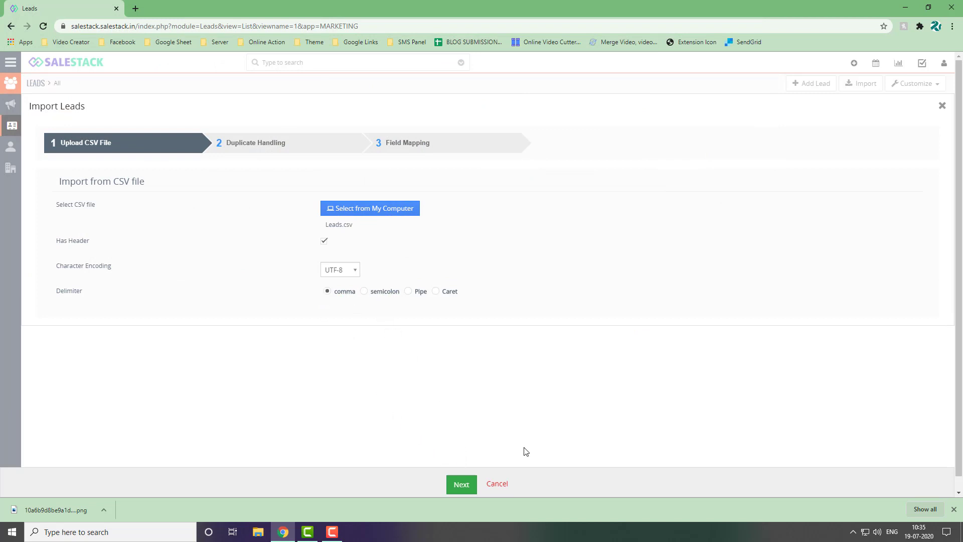
pyautogui.click(462, 484)
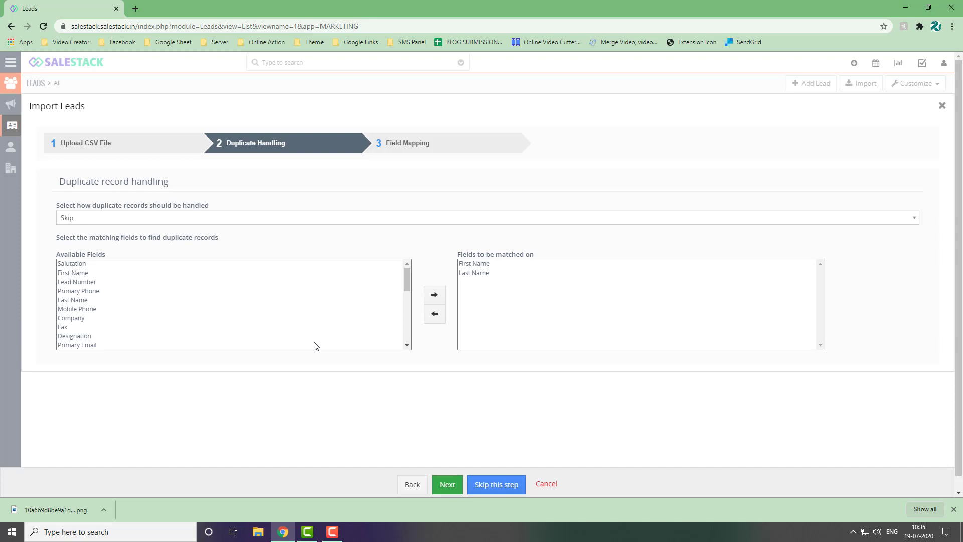
# Step: Keep Skip for duplicates and add Mobile Phone to the fields matched on
pyautogui.click(221, 222)
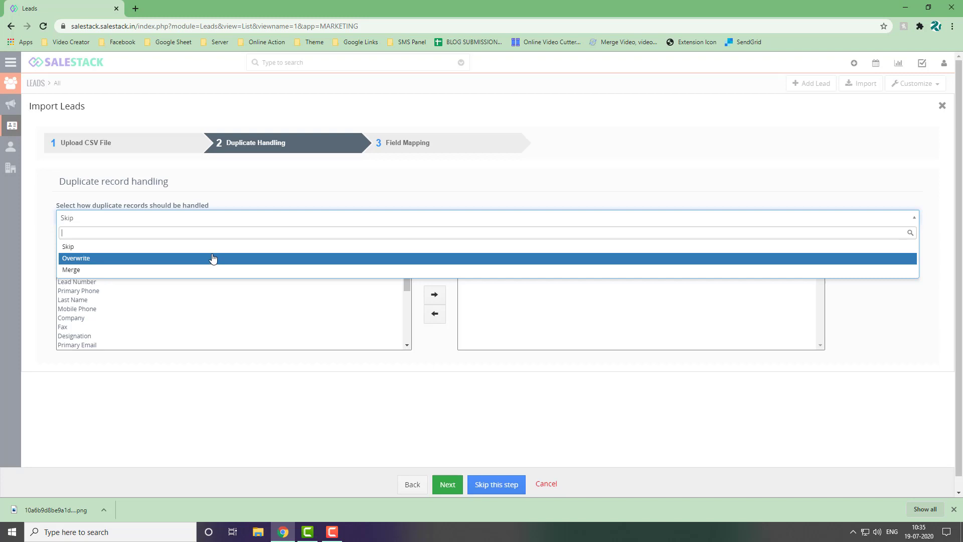
pyautogui.click(231, 249)
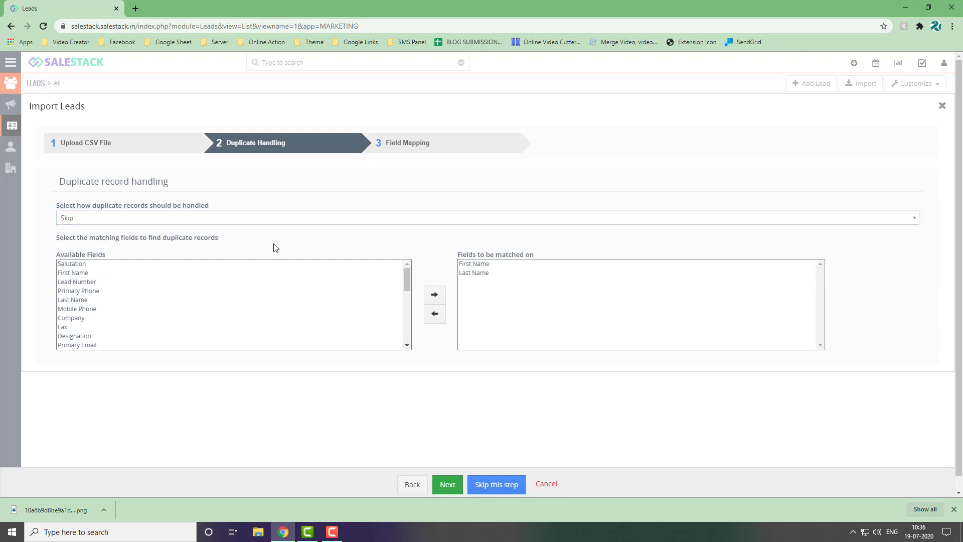
pyautogui.click(468, 266)
pyautogui.click(475, 275)
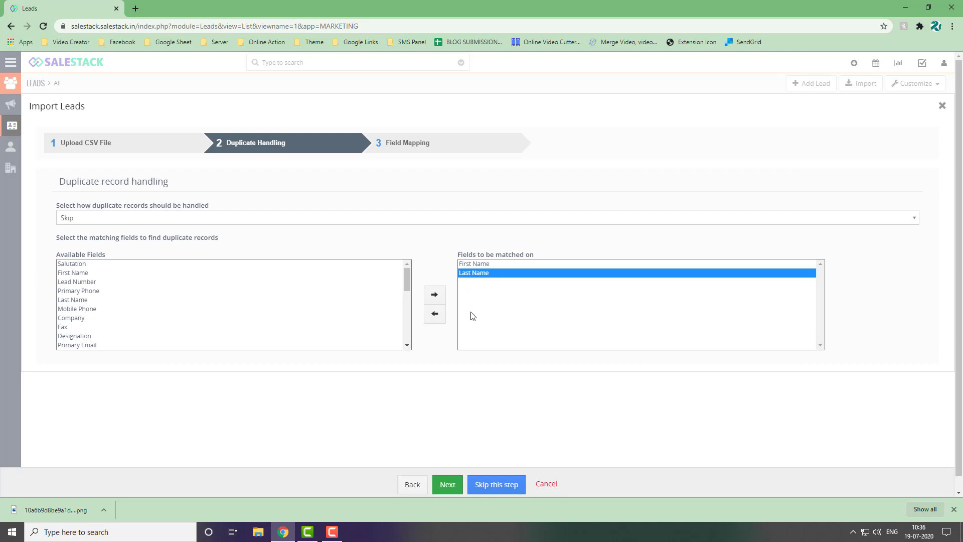
pyautogui.click(83, 309)
pyautogui.click(434, 294)
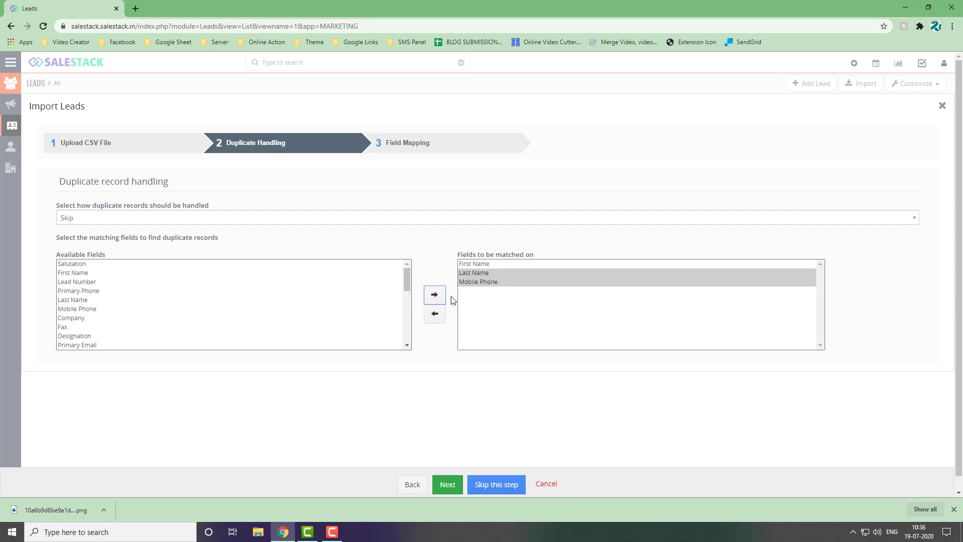
# Step: Remove First Name and Last Name from matching and skip ahead to field mapping
pyautogui.click(472, 300)
pyautogui.click(491, 272)
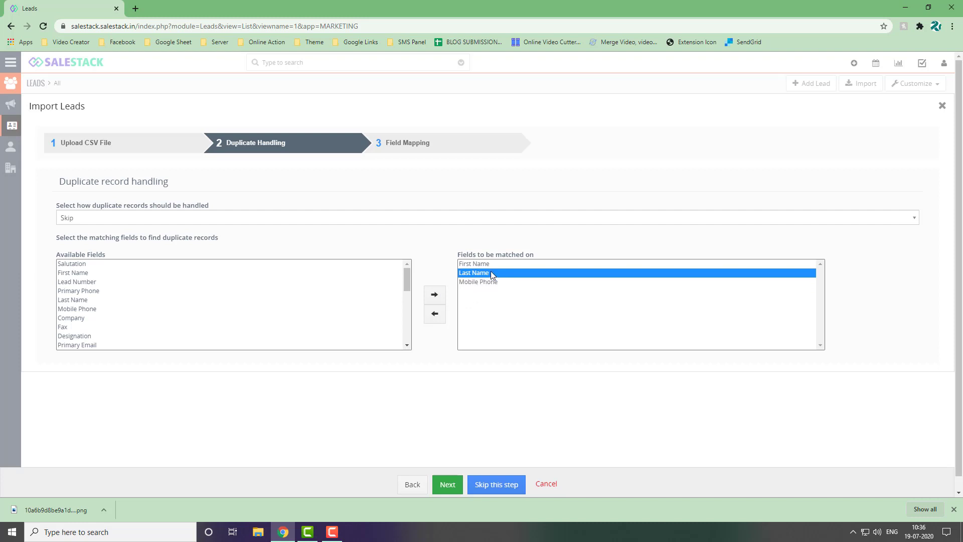
pyautogui.keyDown('ctrl'); pyautogui.click(489, 263); pyautogui.keyUp('ctrl')
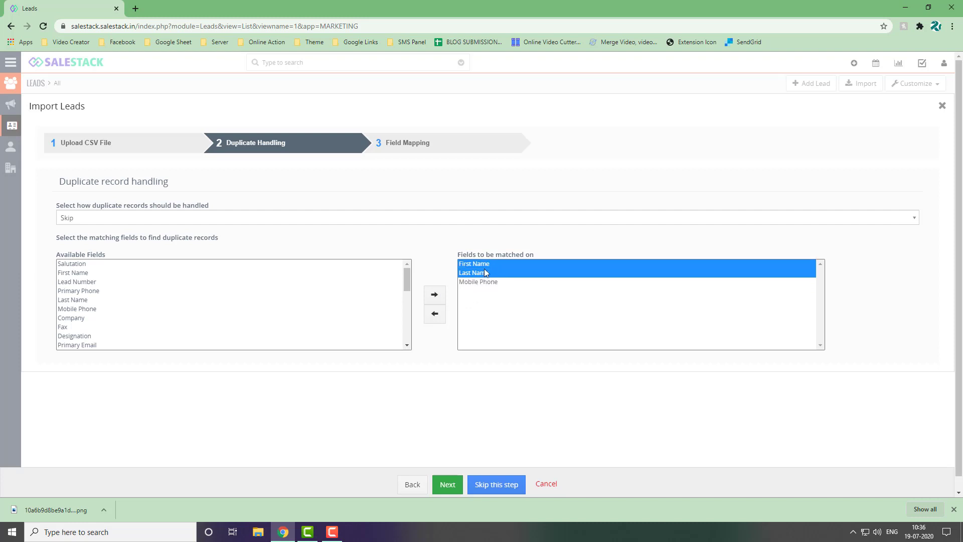
pyautogui.click(435, 314)
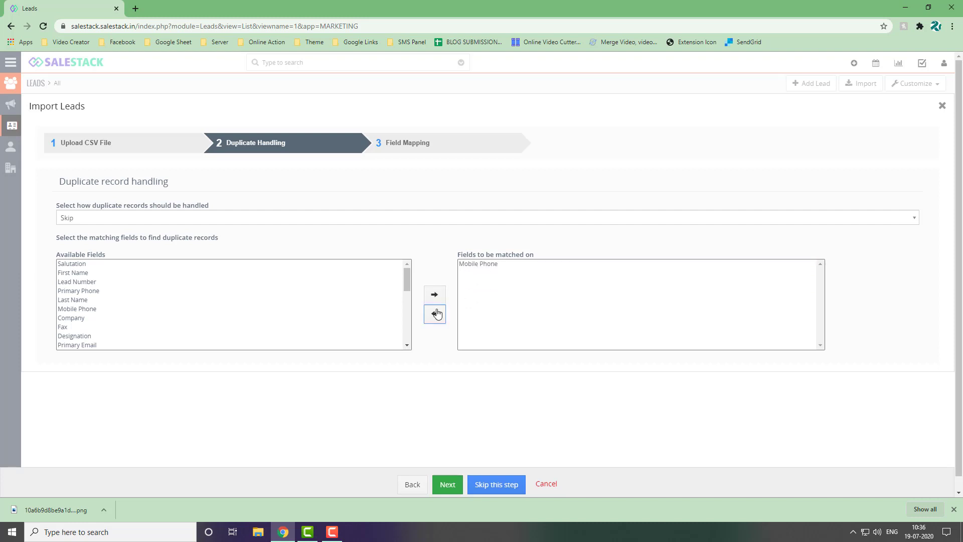
pyautogui.click(481, 266)
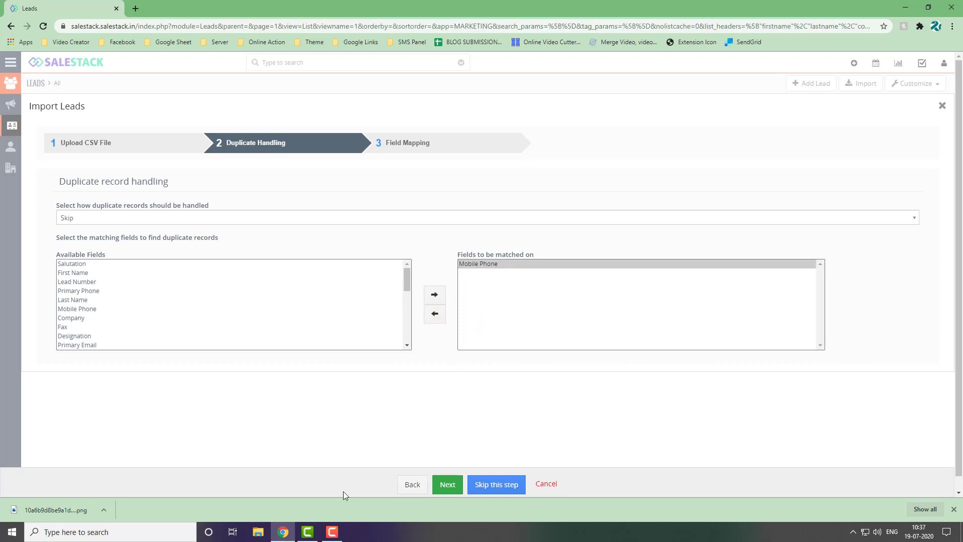
pyautogui.click(509, 485)
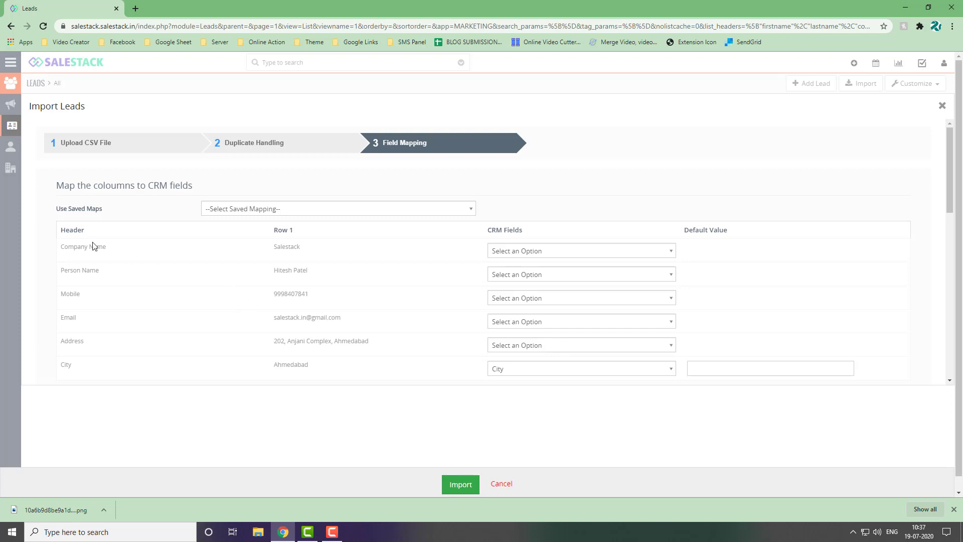
# Step: Map Company Name to Company and Person Name to Last Name
pyautogui.moveTo(61, 246); pyautogui.dragTo(318, 249)
pyautogui.click(514, 252)
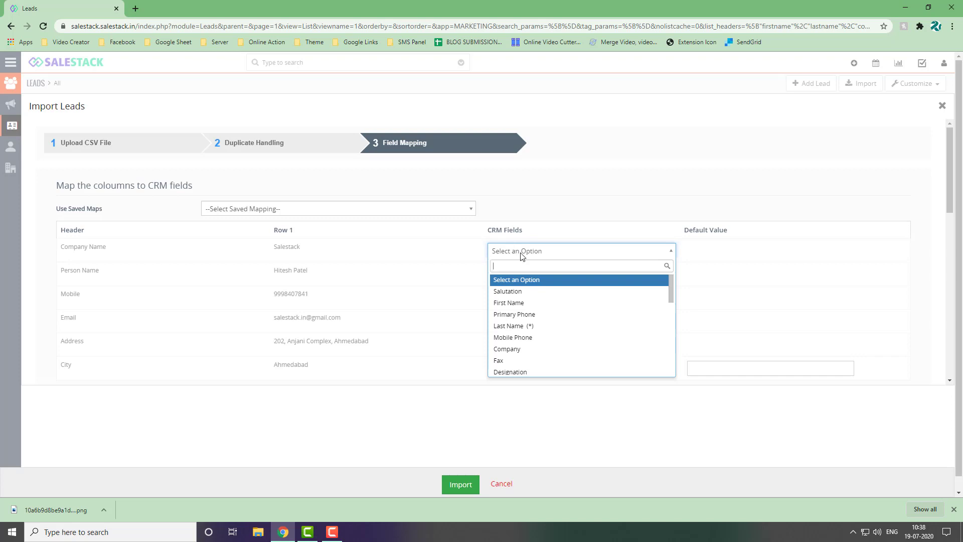
pyautogui.write('com')
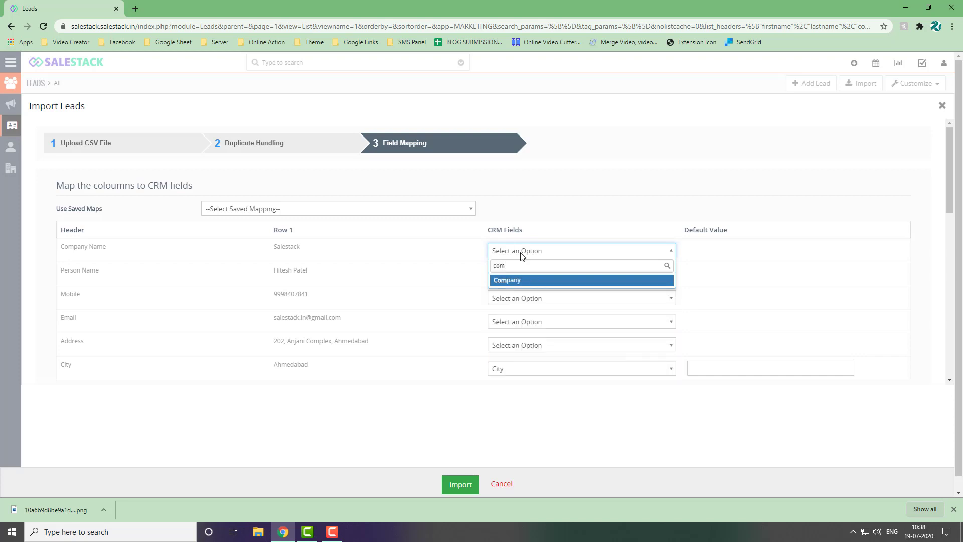
pyautogui.press('Return')
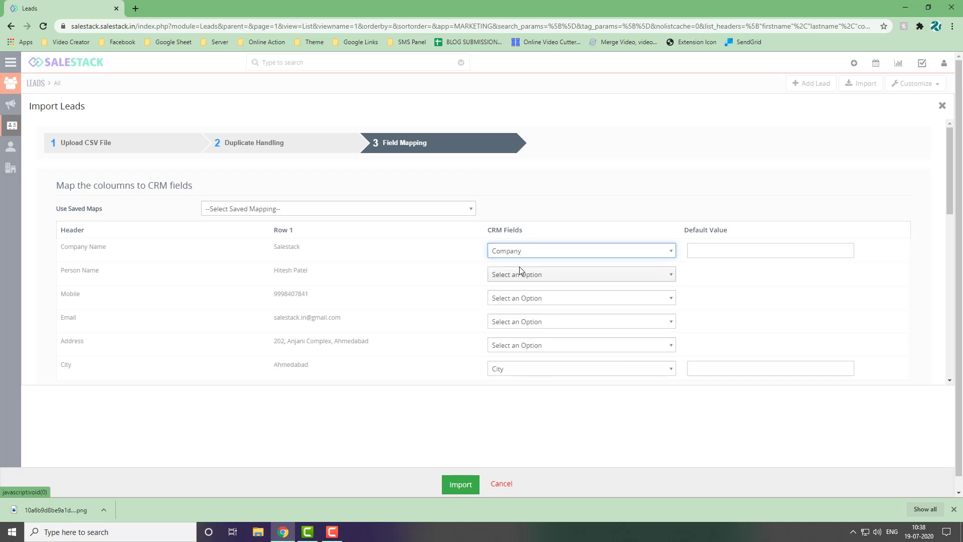
pyautogui.click(519, 275)
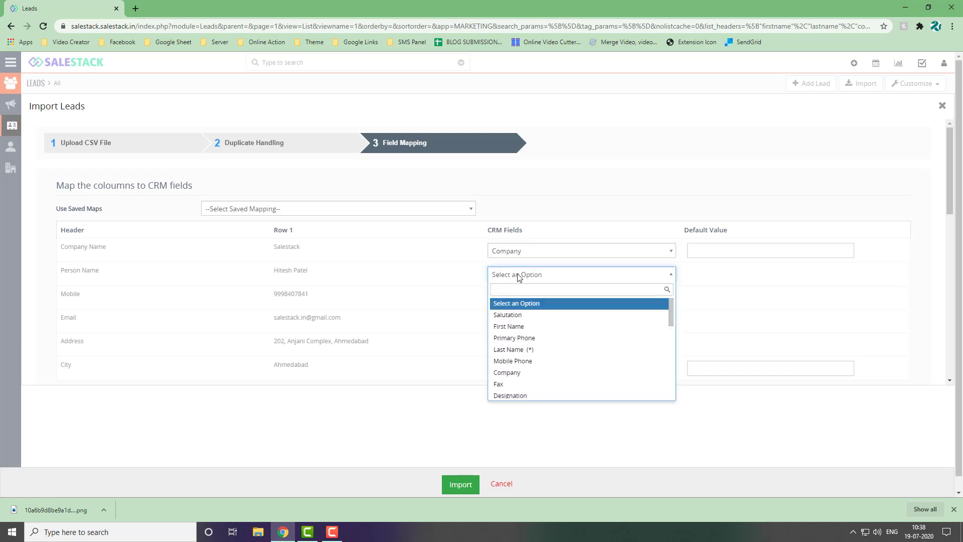
pyautogui.press('Down')
pyautogui.press('Down')
pyautogui.press('Down')
pyautogui.press('Down')
pyautogui.press('Return')
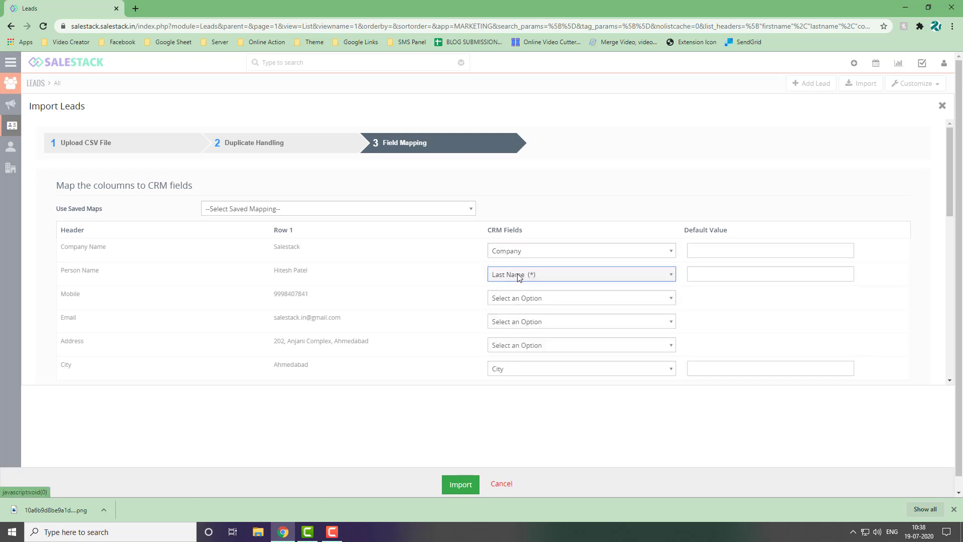
# Step: Map the Mobile column to Mobile Phone and Email to Primary Email
pyautogui.click(524, 299)
pyautogui.write('mobi')
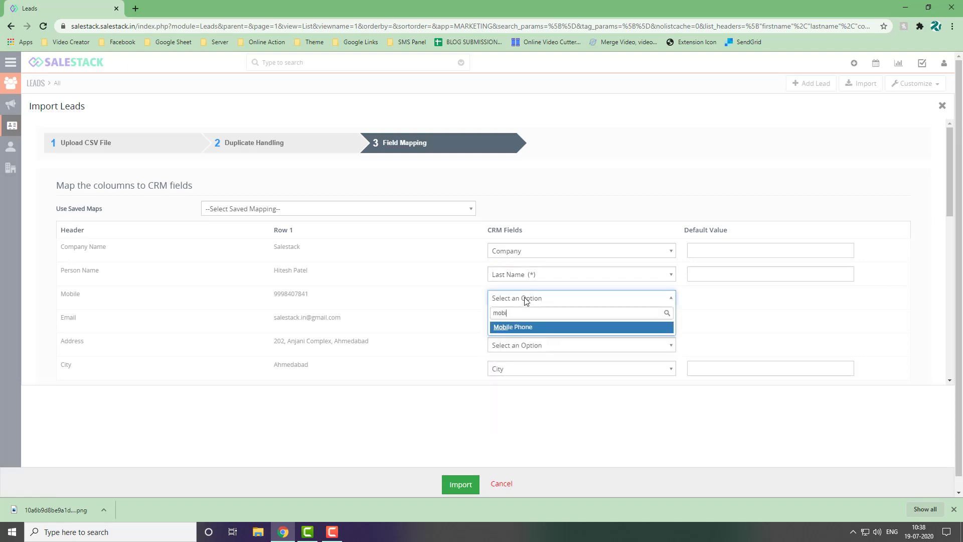
pyautogui.press('Return')
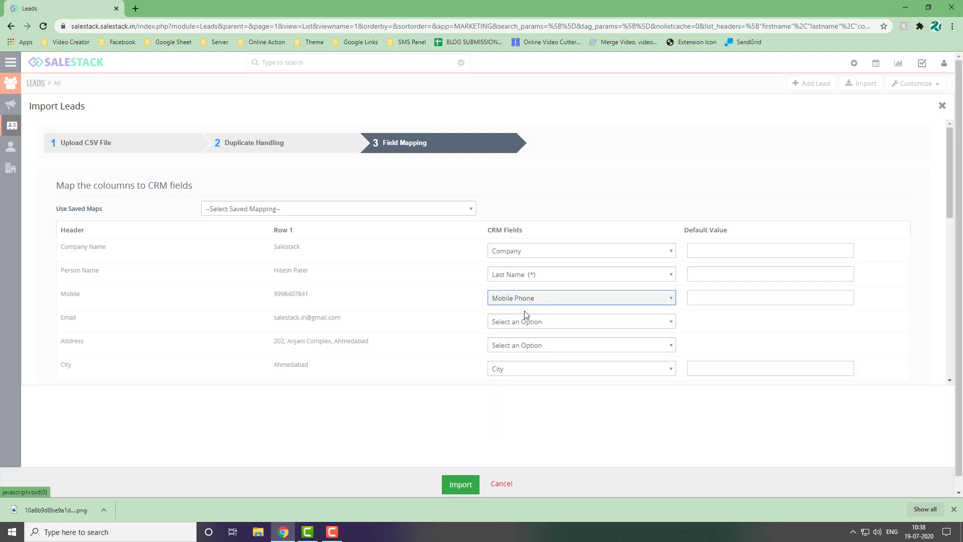
pyautogui.click(525, 322)
pyautogui.write('emil')
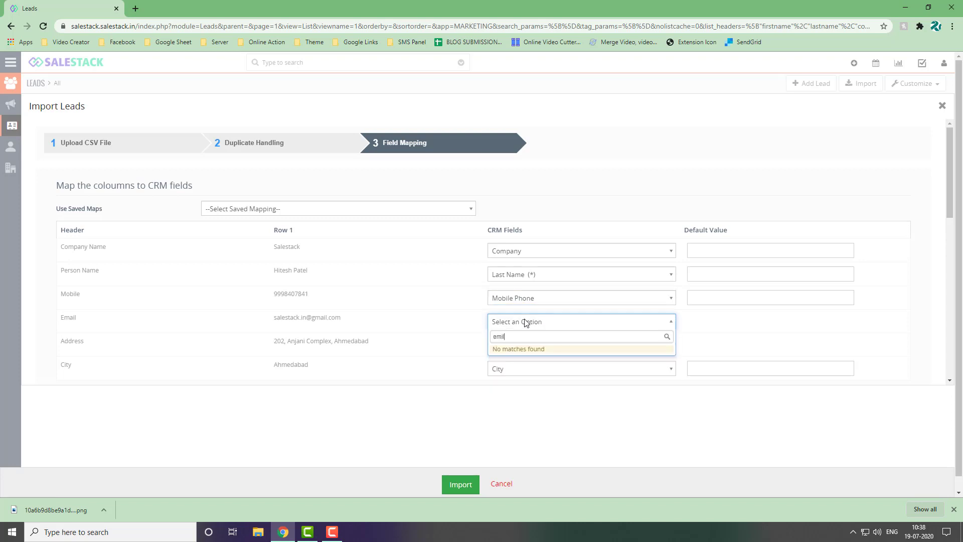
pyautogui.press('BackSpace')
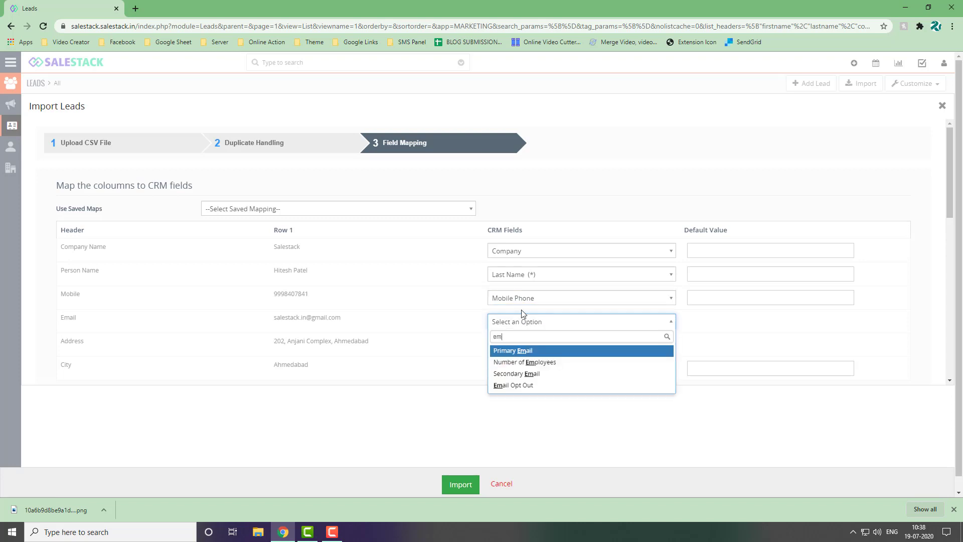
pyautogui.click(523, 350)
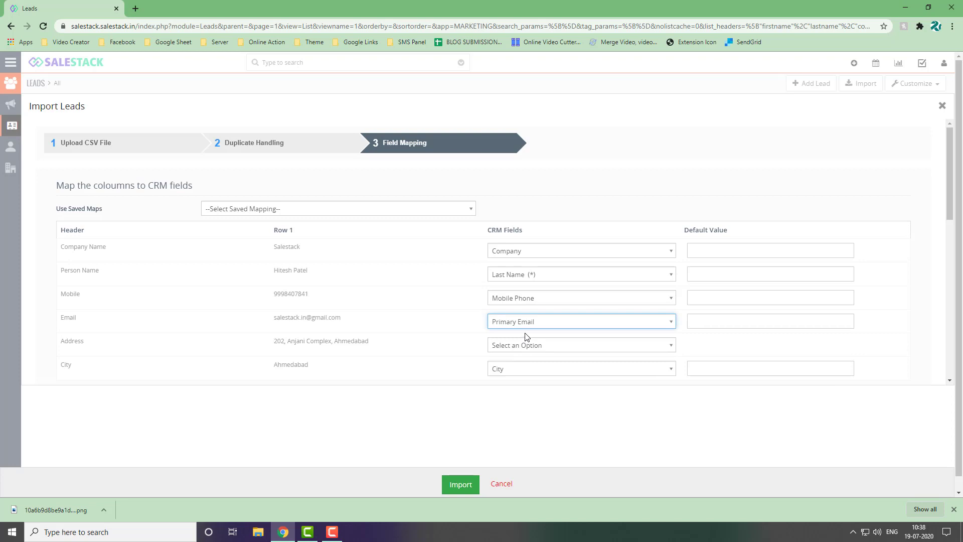
# Step: Map Address to Street and start importing the mapped leads
pyautogui.click(527, 345)
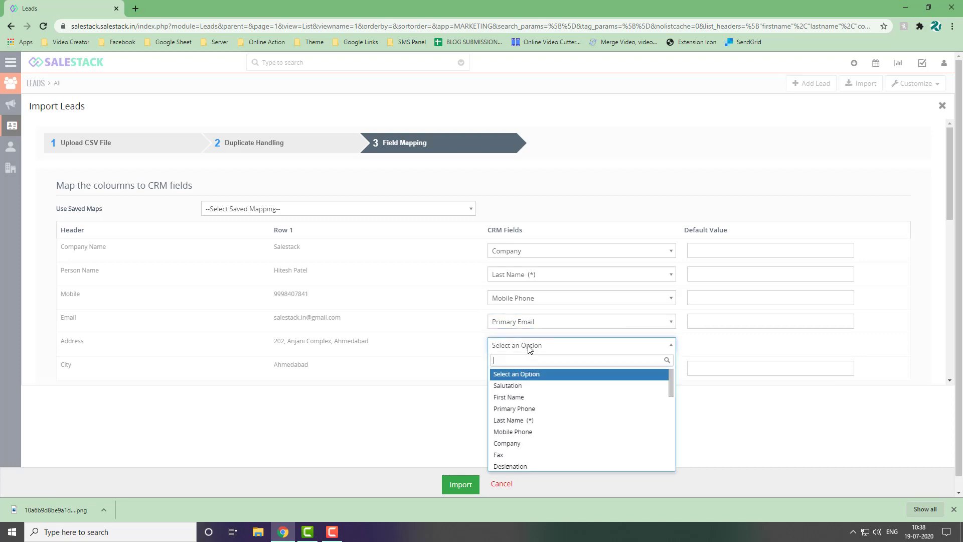
pyautogui.write('ad')
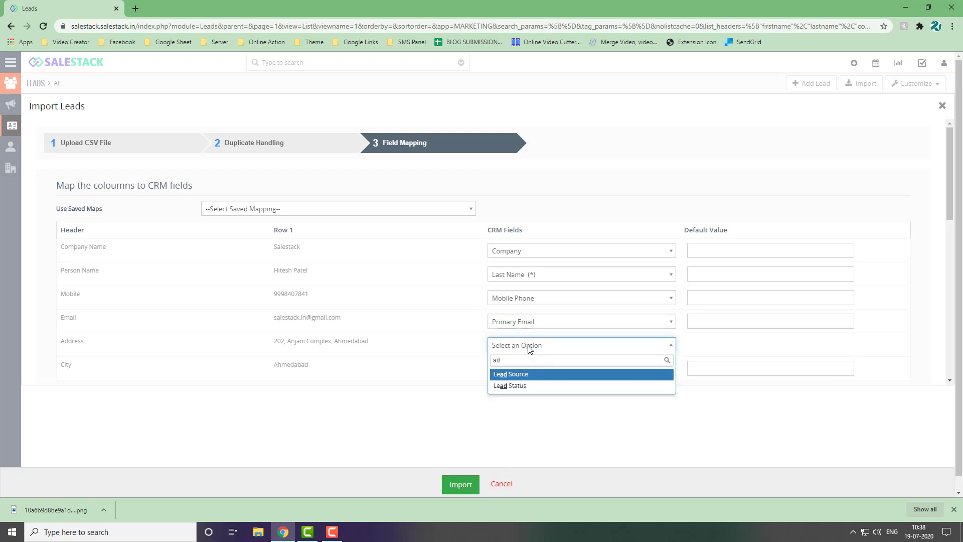
pyautogui.press('BackSpace')
pyautogui.press('BackSpace')
pyautogui.write('st')
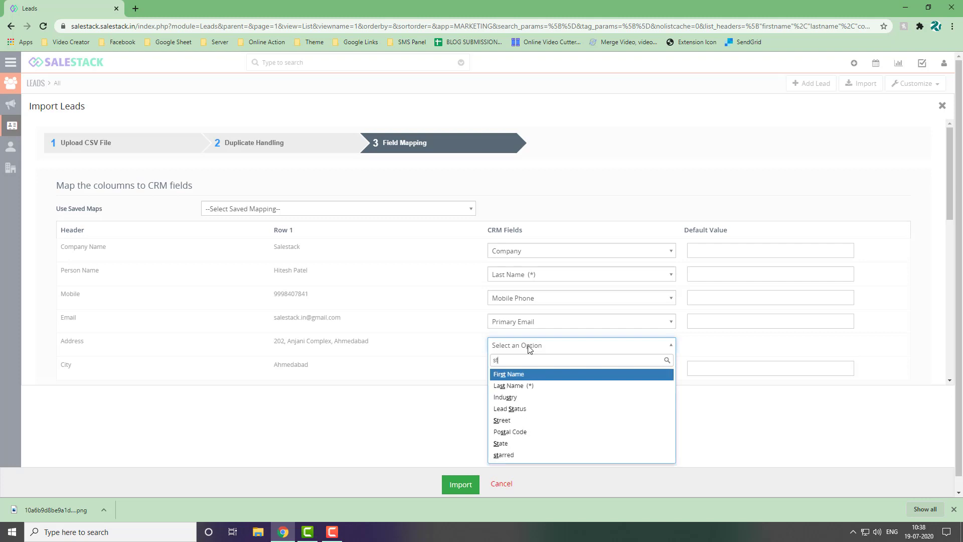
pyautogui.click(522, 420)
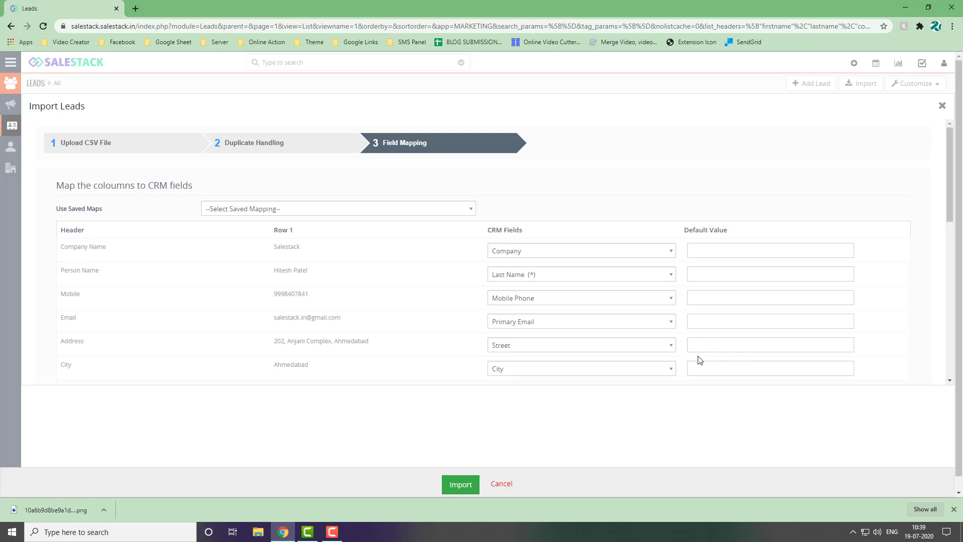
pyautogui.click(461, 485)
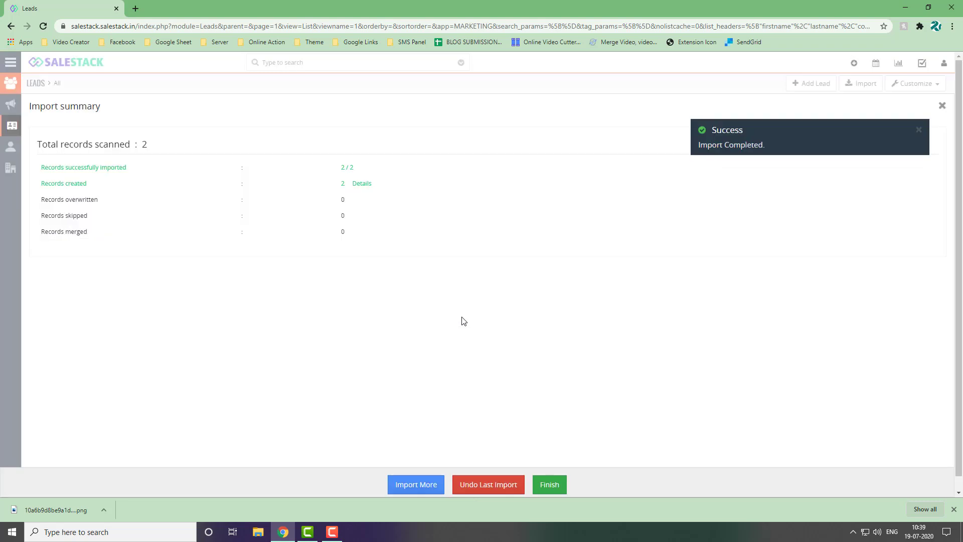
# Step: Dismiss the import-completed notice and finish the import to return to Leads
pyautogui.click(792, 142)
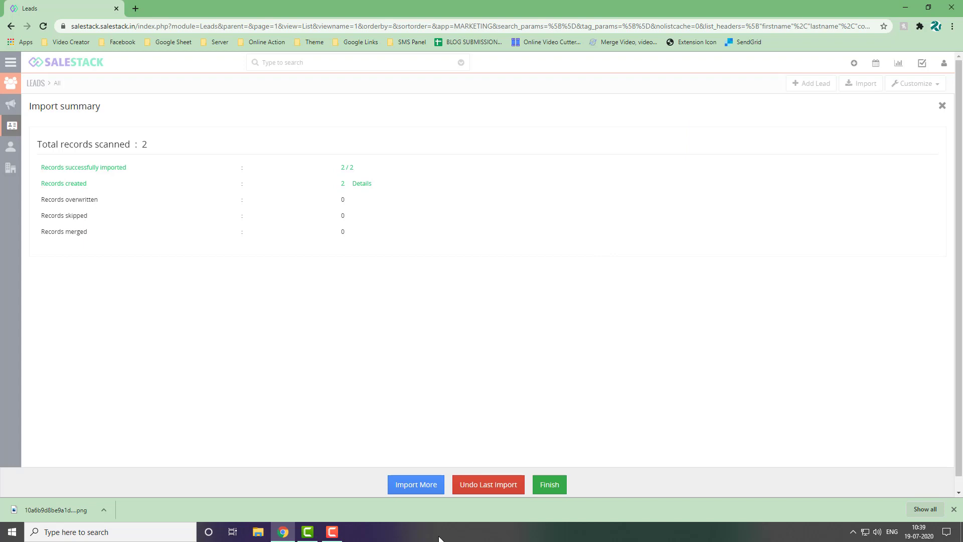
pyautogui.click(549, 485)
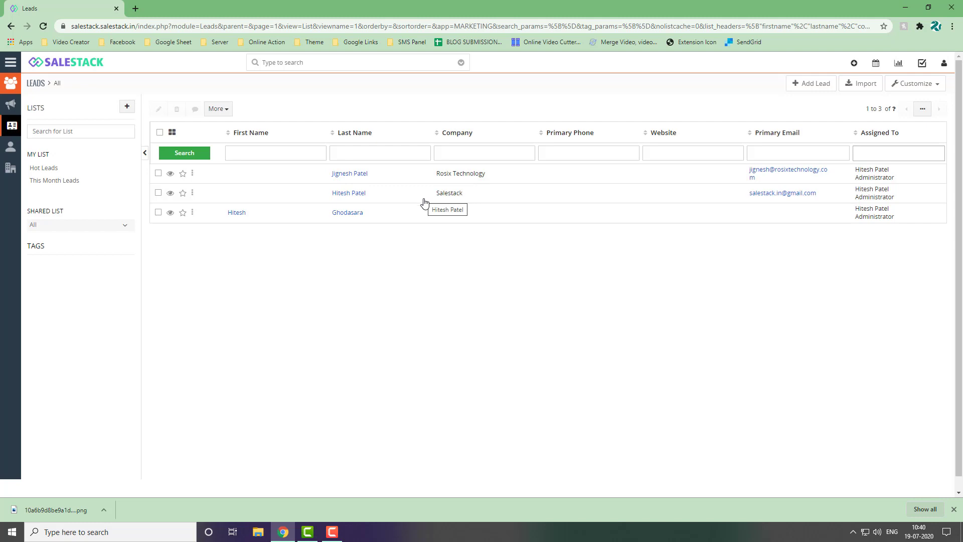
# Step: View the imported Salestack lead, go back to all leads, and open the Customize menu
pyautogui.click(354, 195)
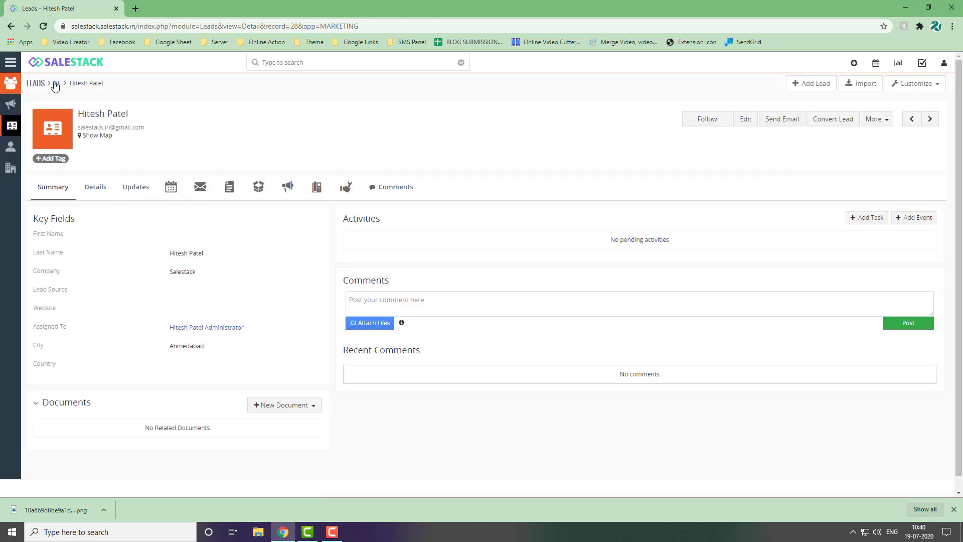
pyautogui.click(56, 83)
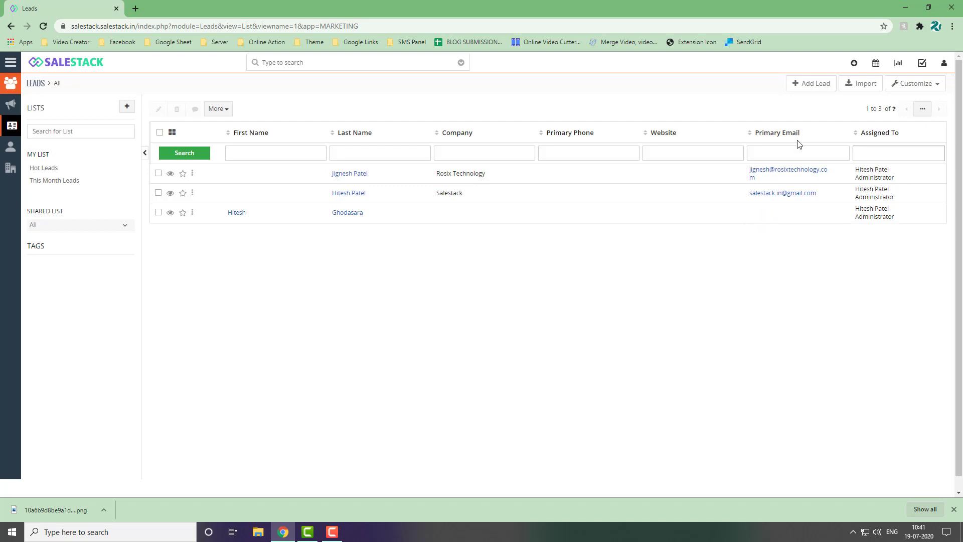
pyautogui.click(916, 85)
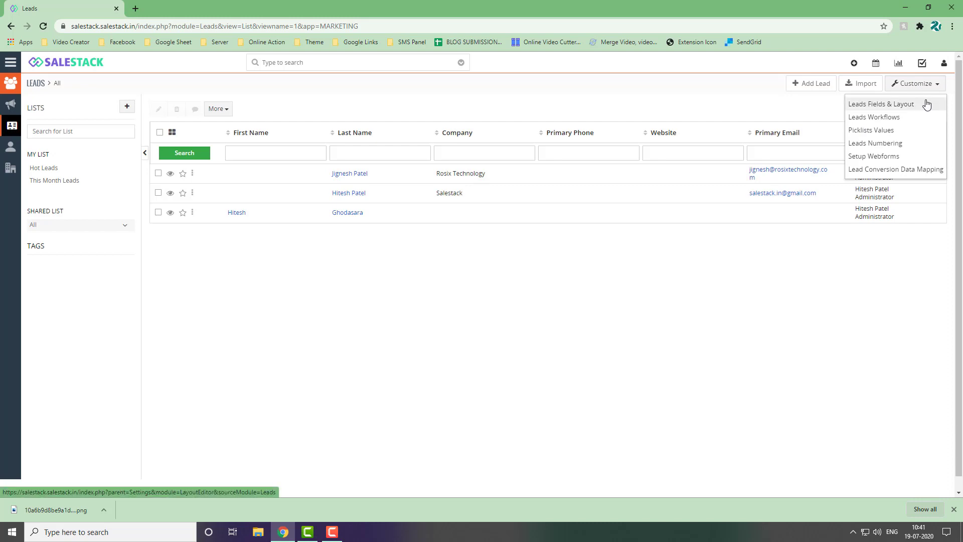
# Step: Open the Layout Editor with Leads selected and scroll to Lead Details' 'Add new field here' slot
pyautogui.click(927, 104)
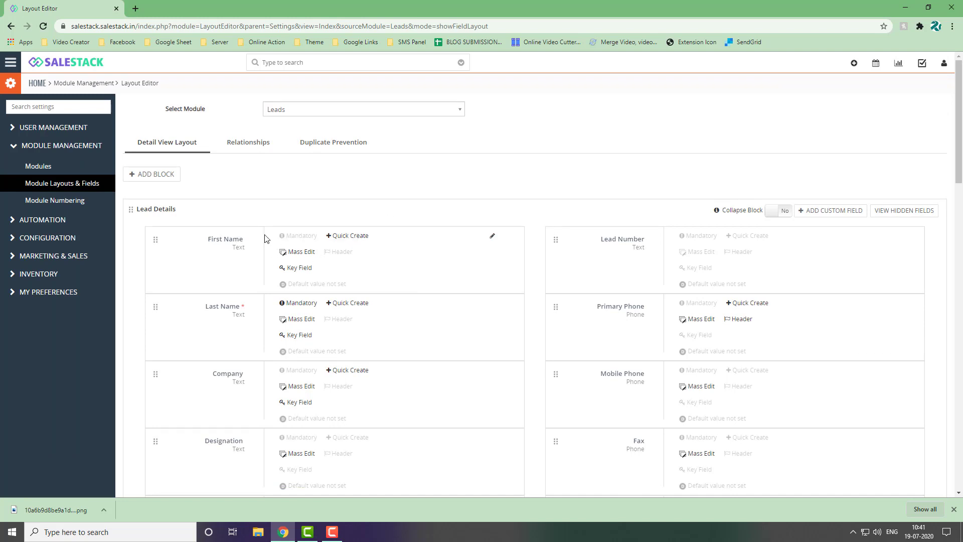
pyautogui.click(10, 62)
pyautogui.moveTo(113, 272)
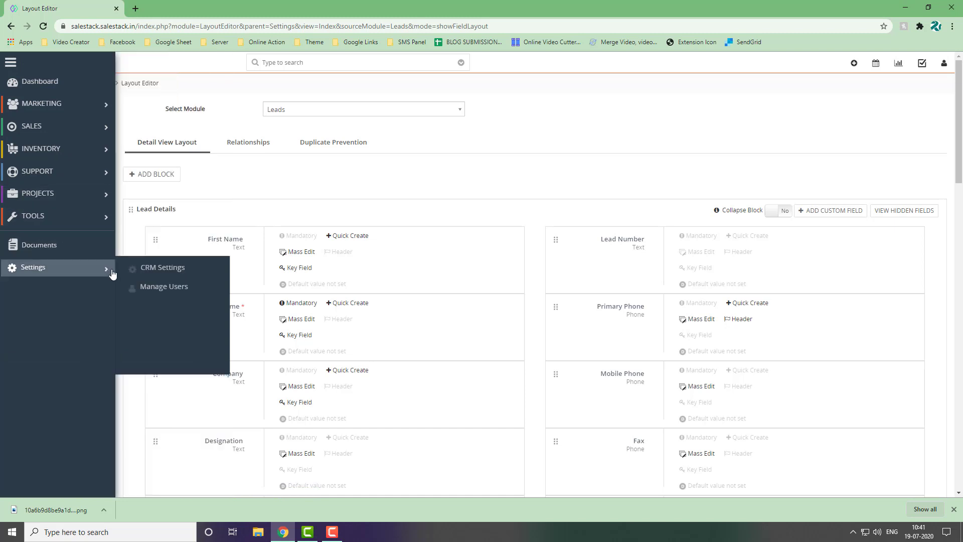
pyautogui.click(165, 272)
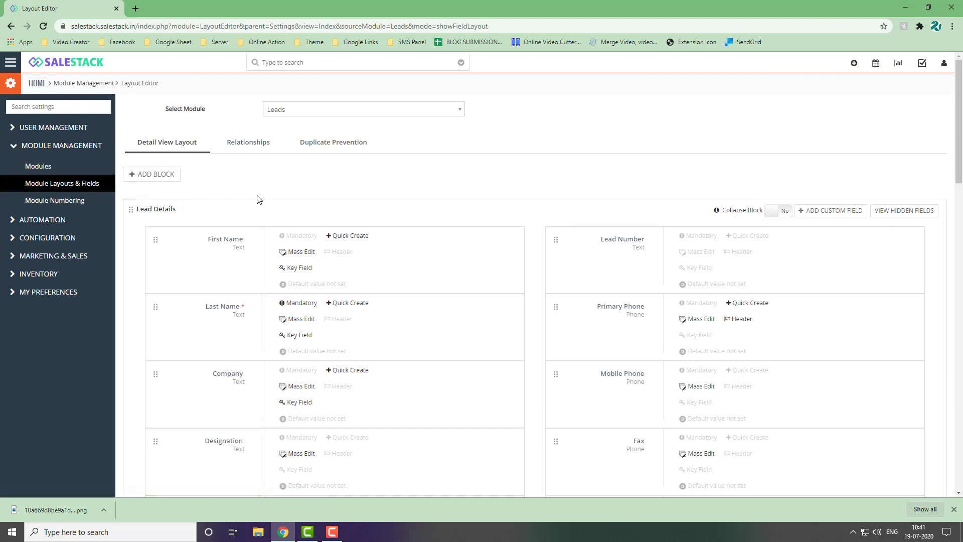
pyautogui.click(294, 112)
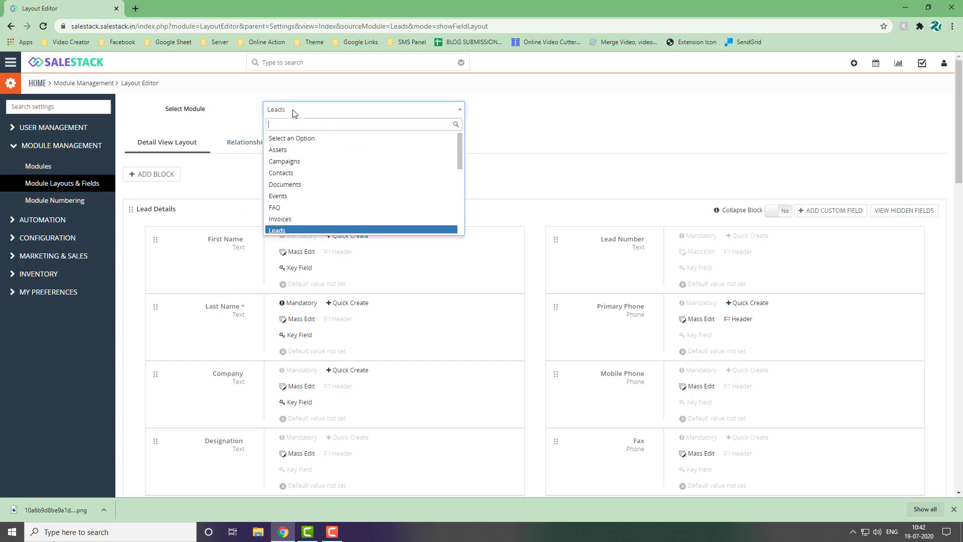
pyautogui.click(294, 111)
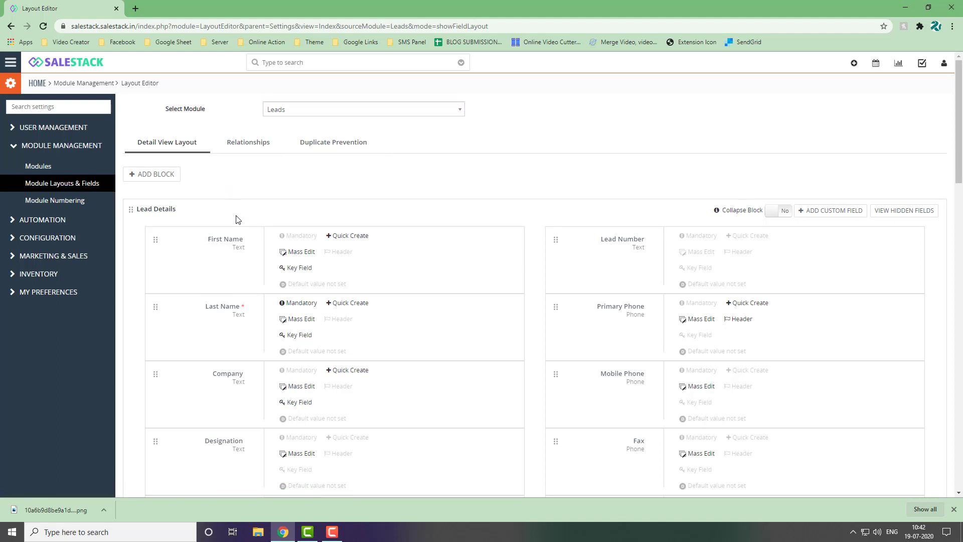
pyautogui.scroll(-1, 237, 219)
pyautogui.scroll(-1, 236, 219)
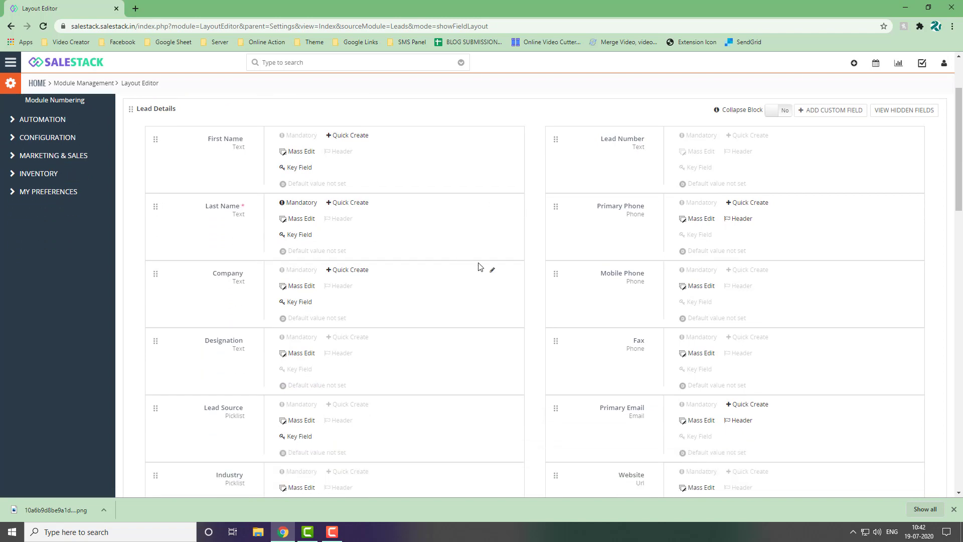
pyautogui.scroll(-5, 489, 276)
pyautogui.scroll(-5, 491, 286)
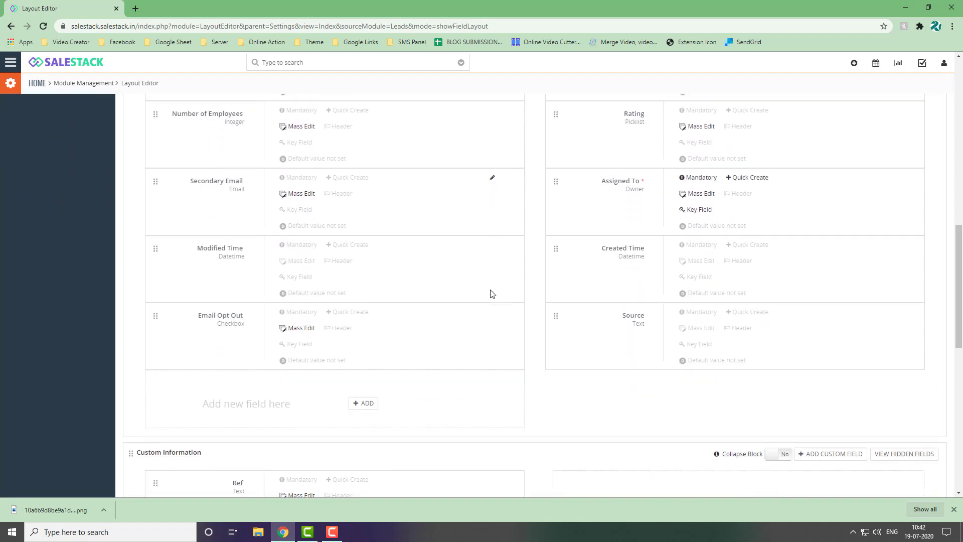
# Step: Add a field to Lead Details in Create Custom Field, selecting Picklist as its type
pyautogui.click(369, 397)
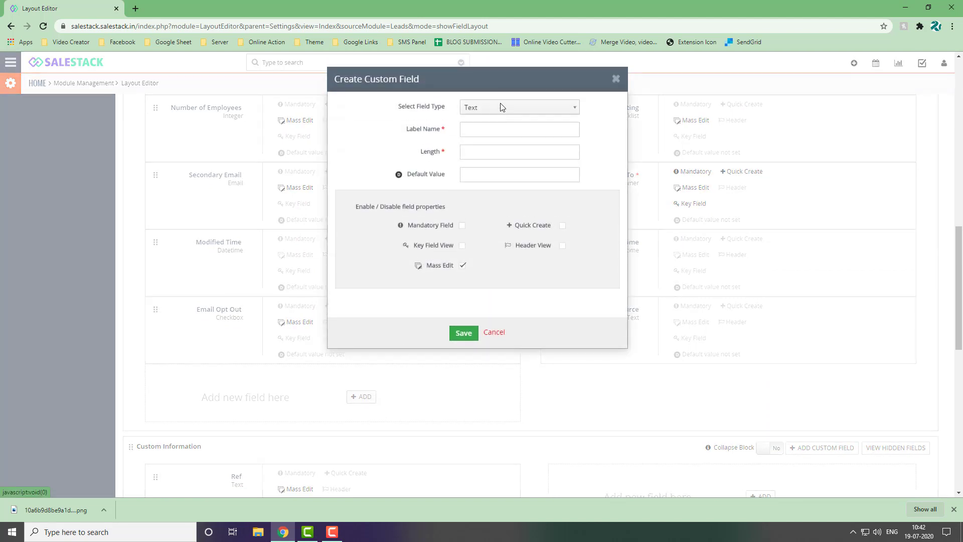
pyautogui.click(500, 107)
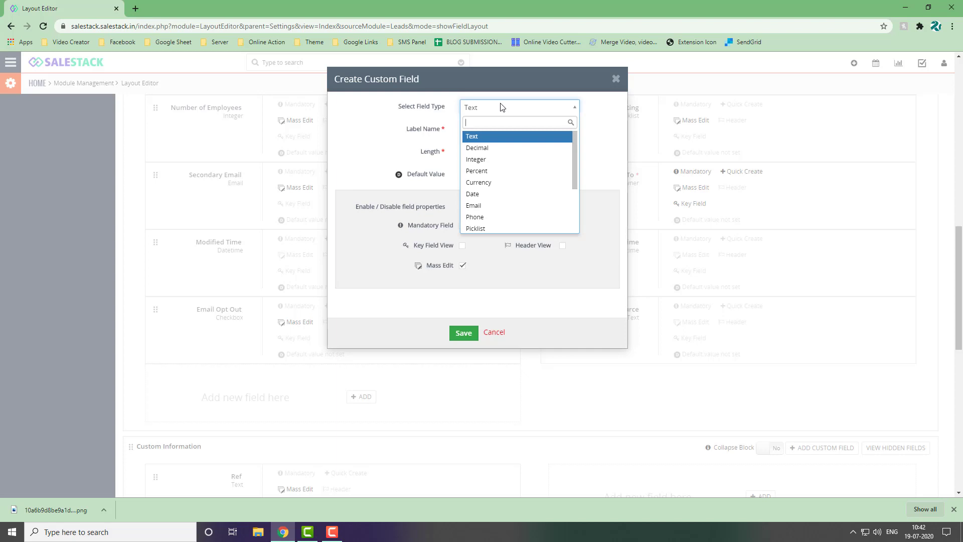
pyautogui.write('pl')
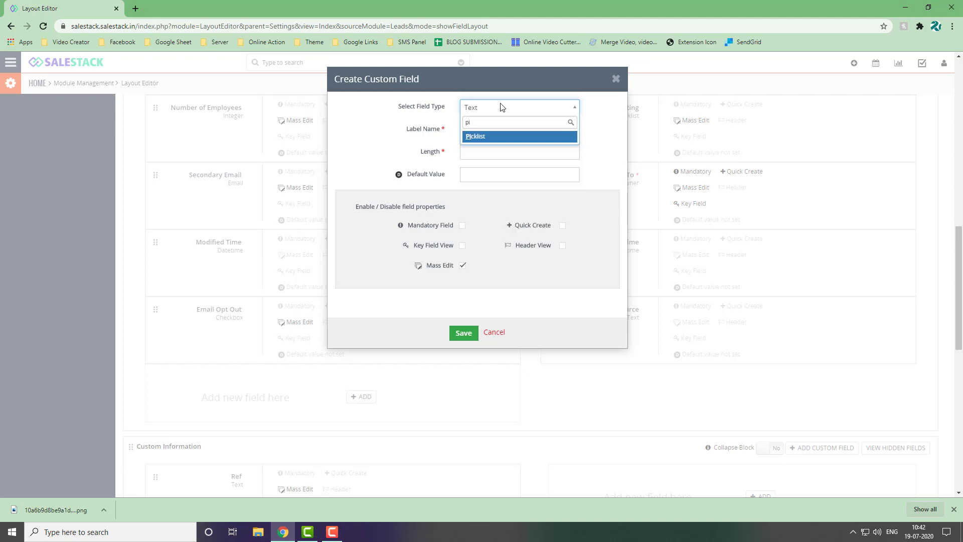
pyautogui.press('Return')
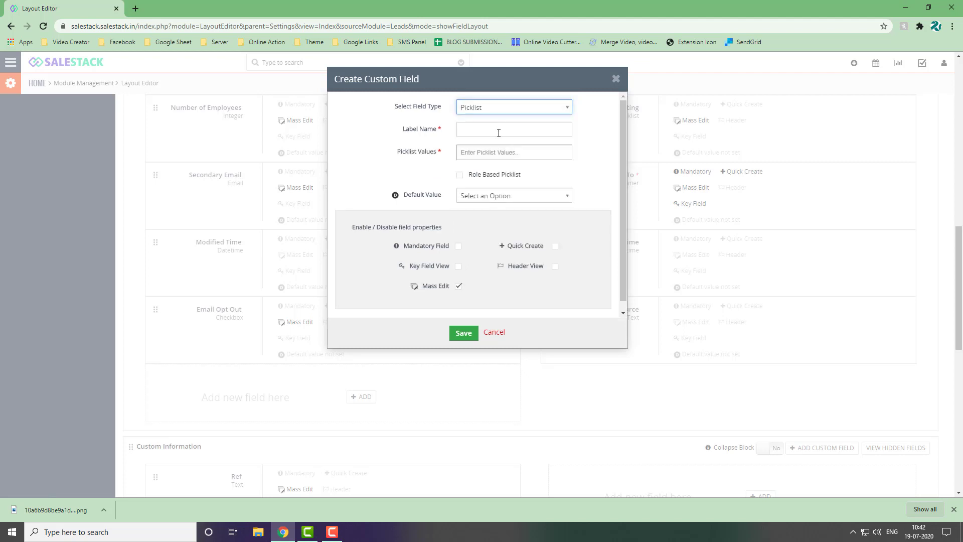
pyautogui.click(507, 113)
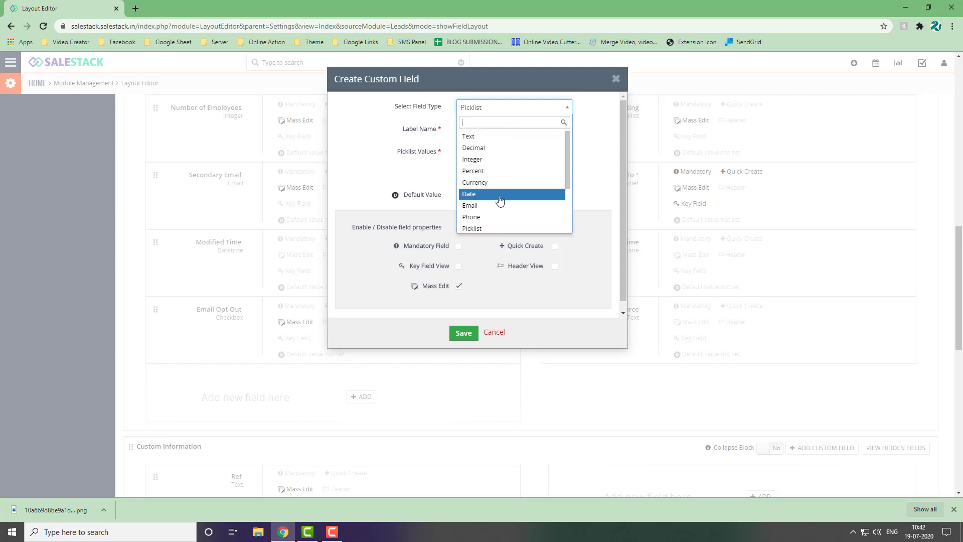
pyautogui.scroll(-2, 501, 203)
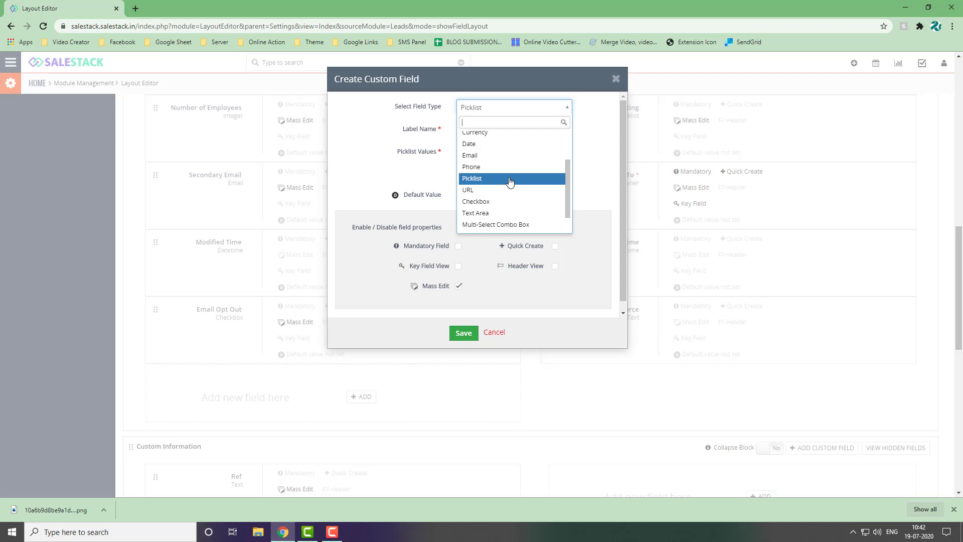
pyautogui.click(509, 179)
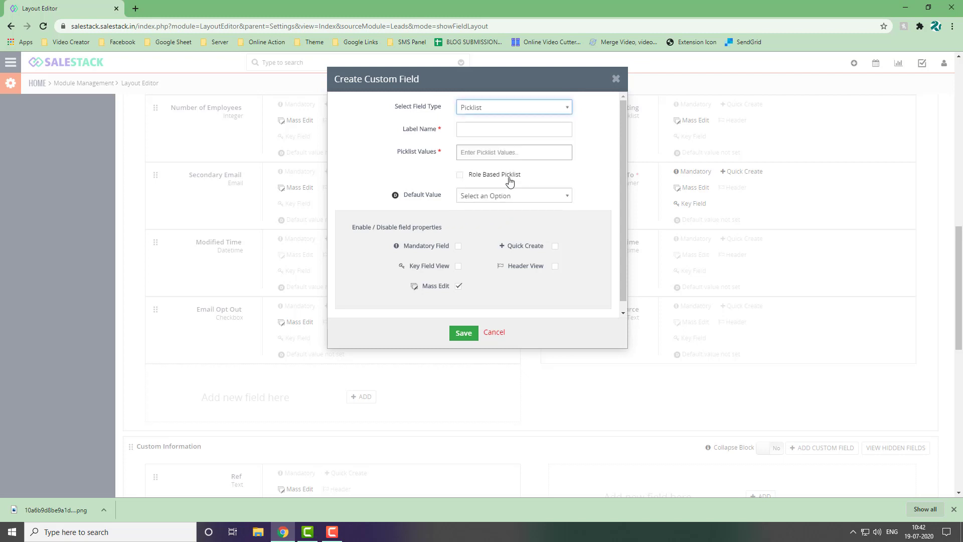
pyautogui.click(491, 128)
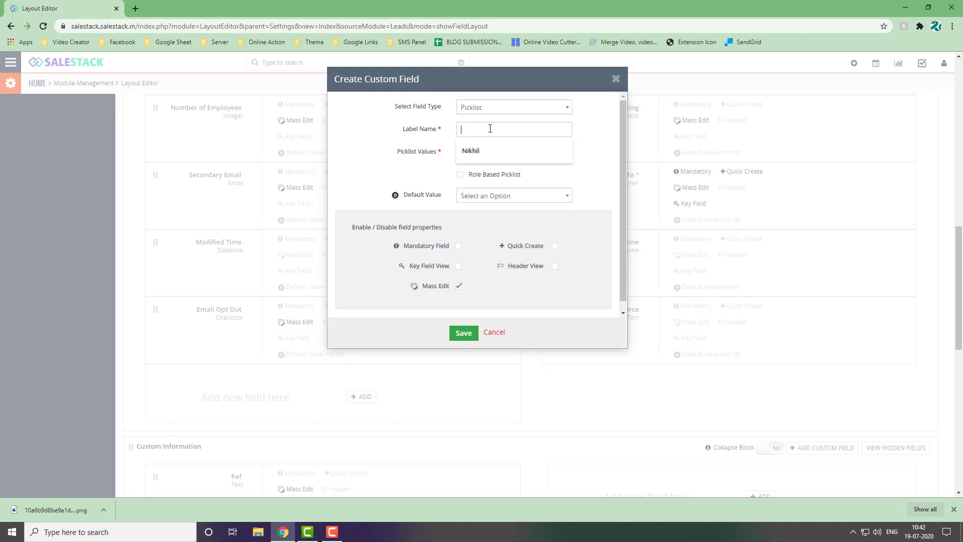
# Step: Label the picklist 'Product Name' with values Product 1 and Product 2, leaving no default
pyautogui.write('Prod')
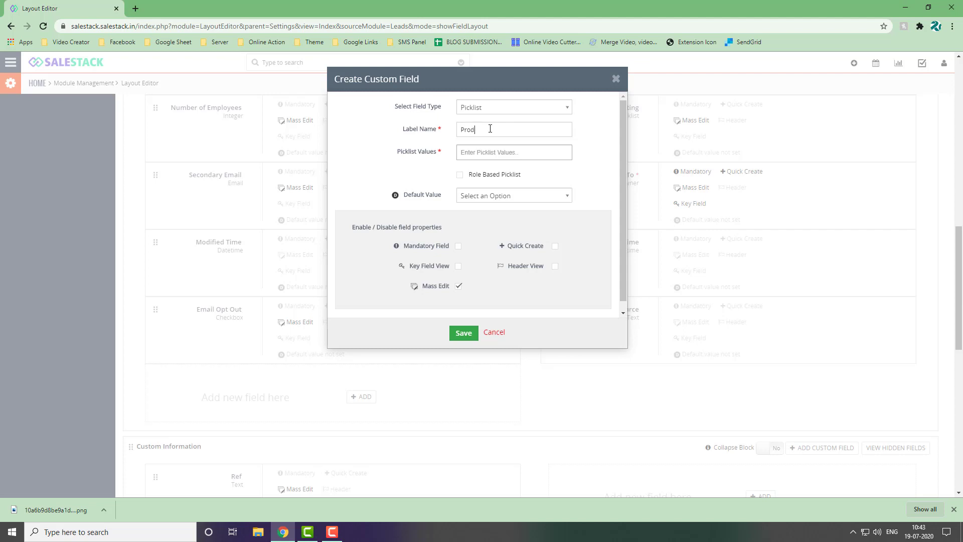
pyautogui.write('uct Name')
pyautogui.click(545, 147)
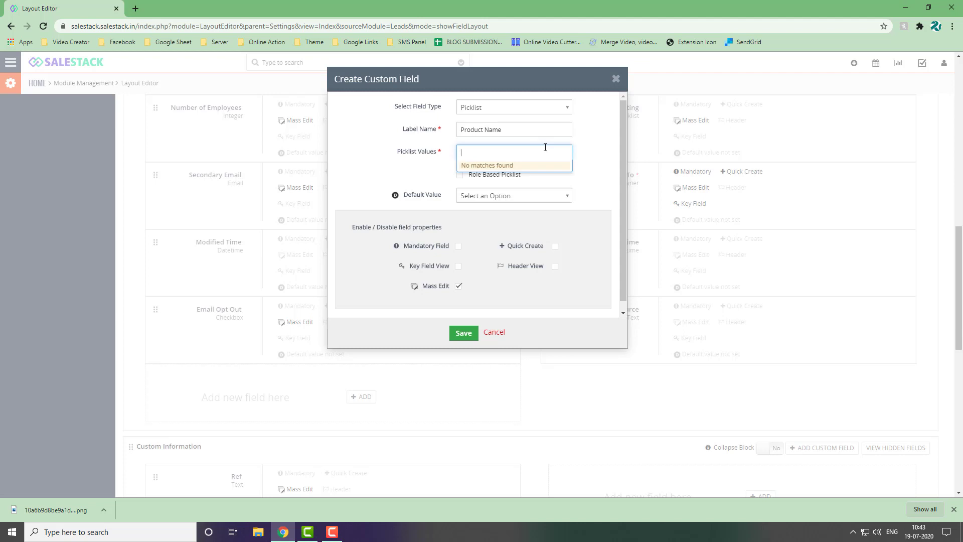
pyautogui.write('Pr')
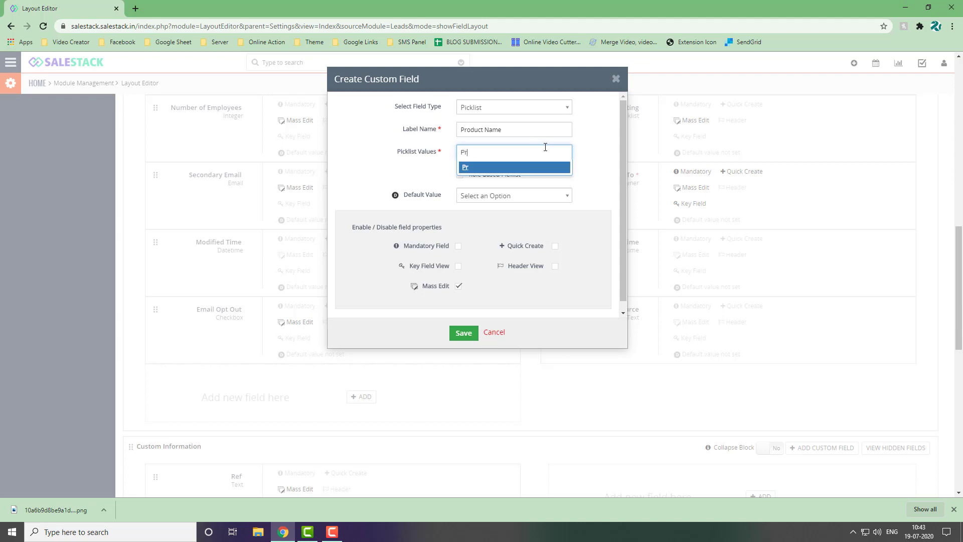
pyautogui.write('oduct 1')
pyautogui.press('Return')
pyautogui.write('Product 2')
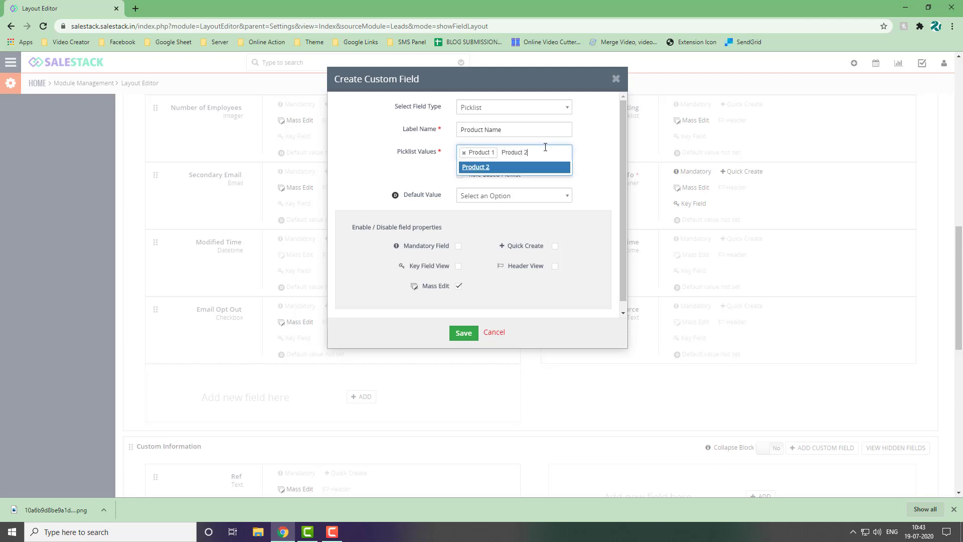
pyautogui.press('Return')
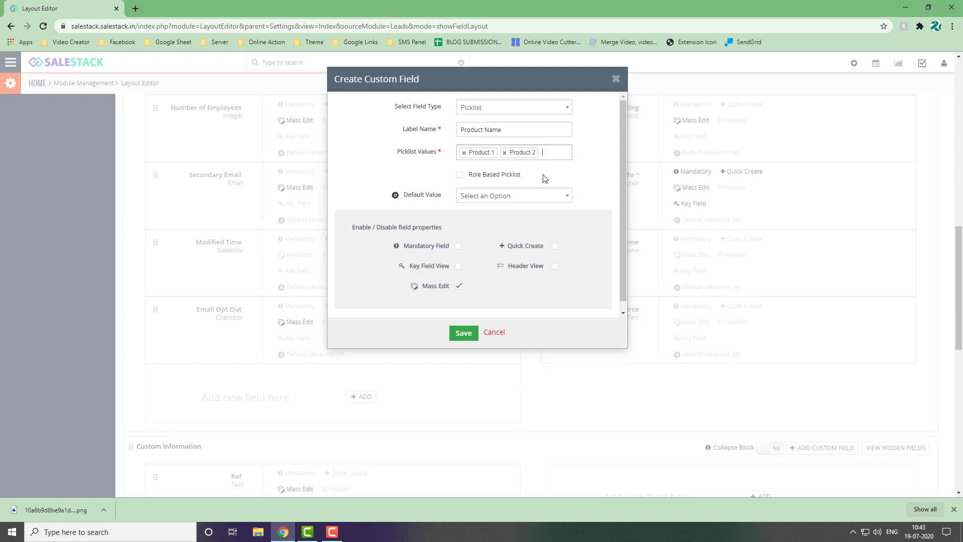
pyautogui.click(542, 201)
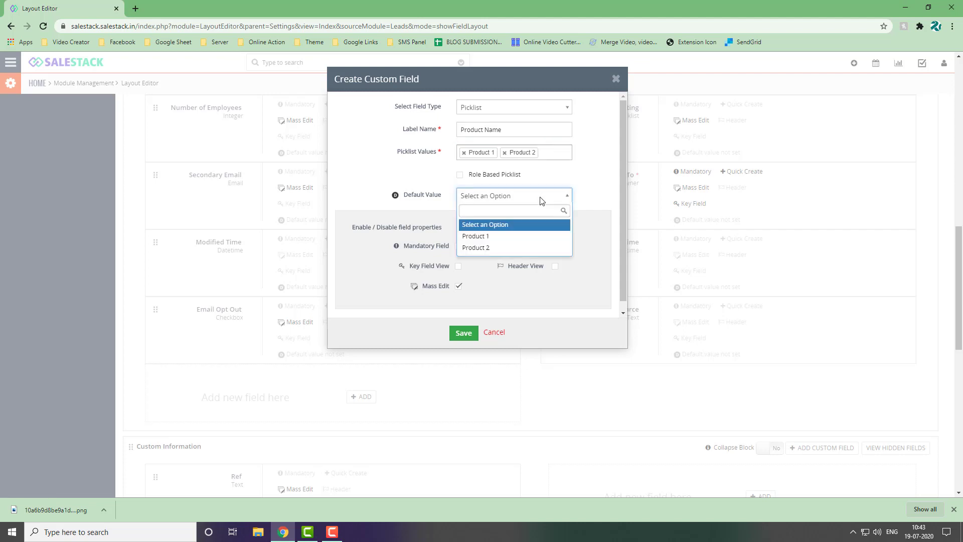
pyautogui.click(542, 198)
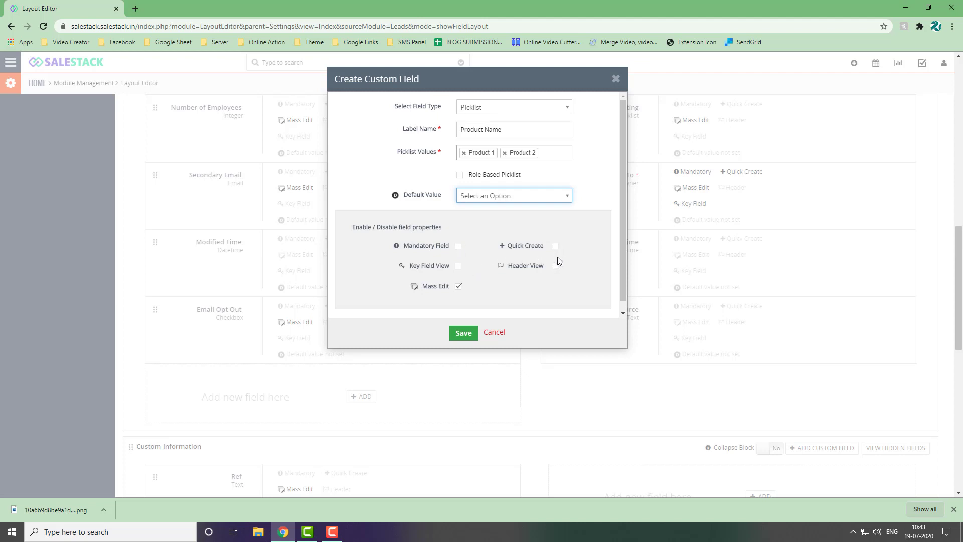
# Step: Make Product Name a mandatory key field and save it
pyautogui.click(458, 267)
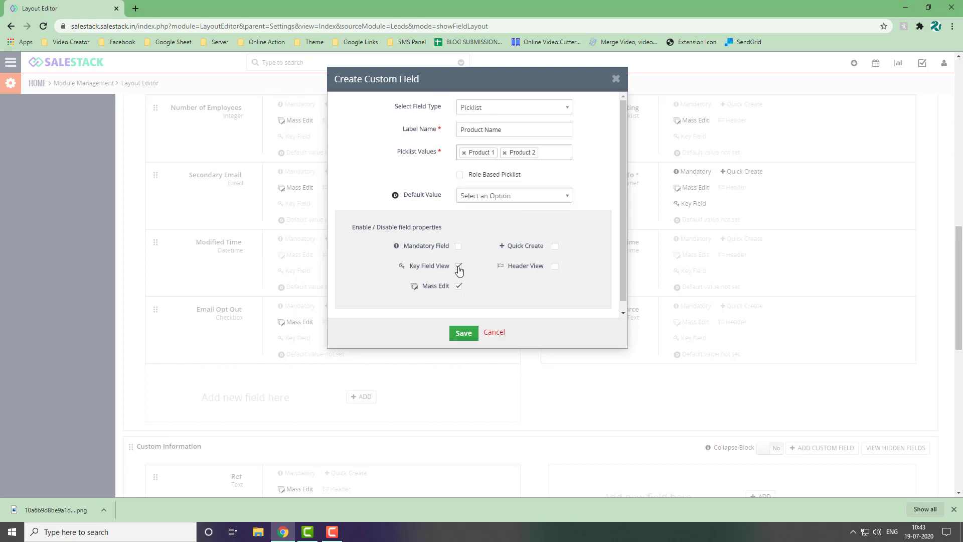
pyautogui.click(459, 249)
pyautogui.click(499, 317)
pyautogui.click(463, 338)
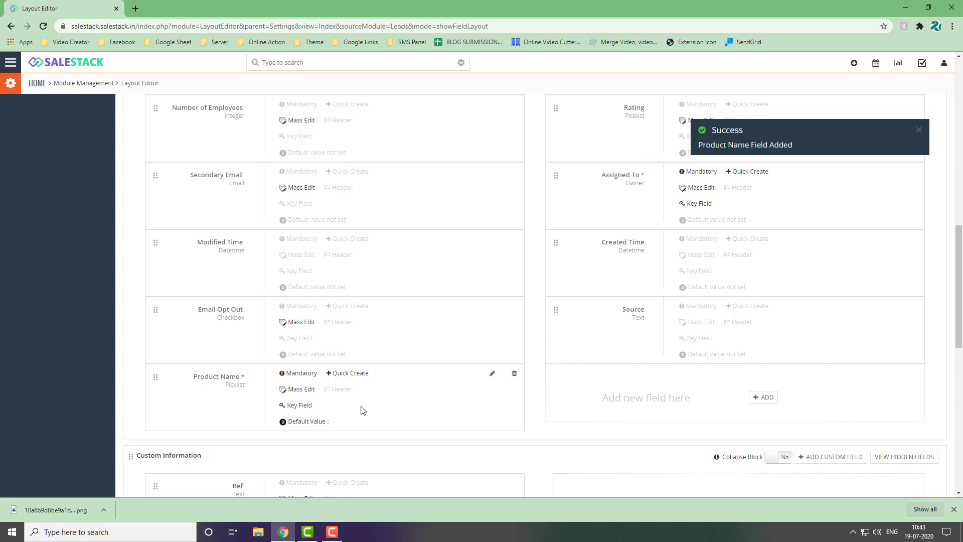
# Step: Review the saved Product Name field's properties without changes and bring up the main navigation
pyautogui.moveTo(317, 389)
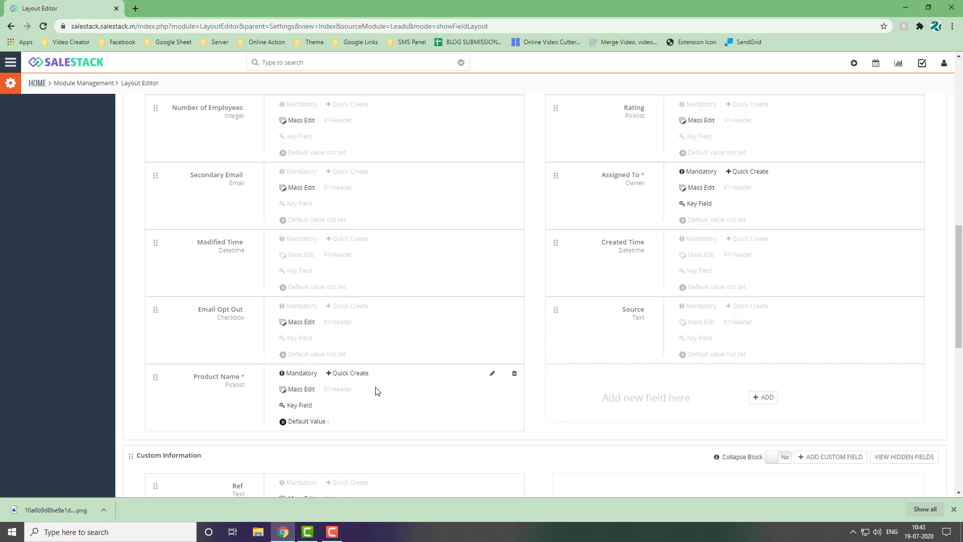
pyautogui.click(492, 376)
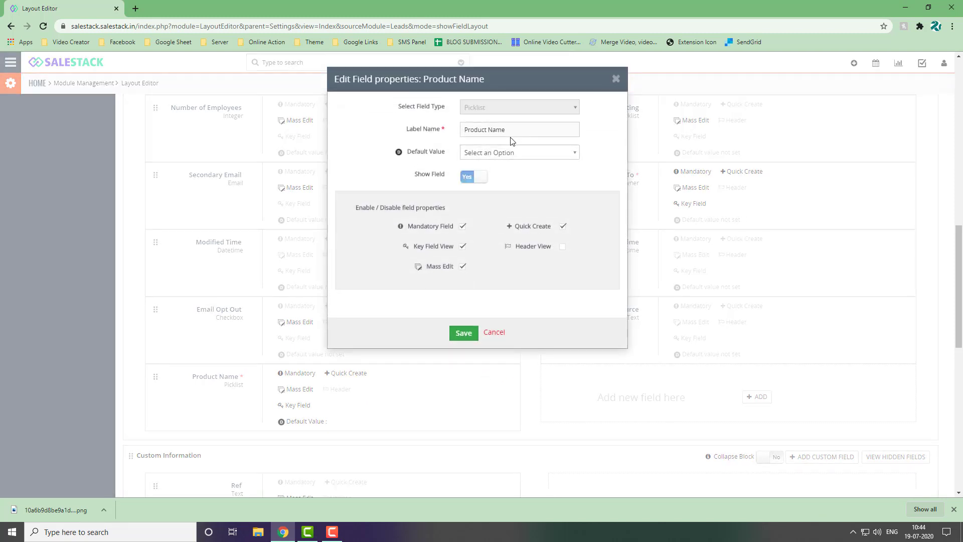
pyautogui.click(494, 333)
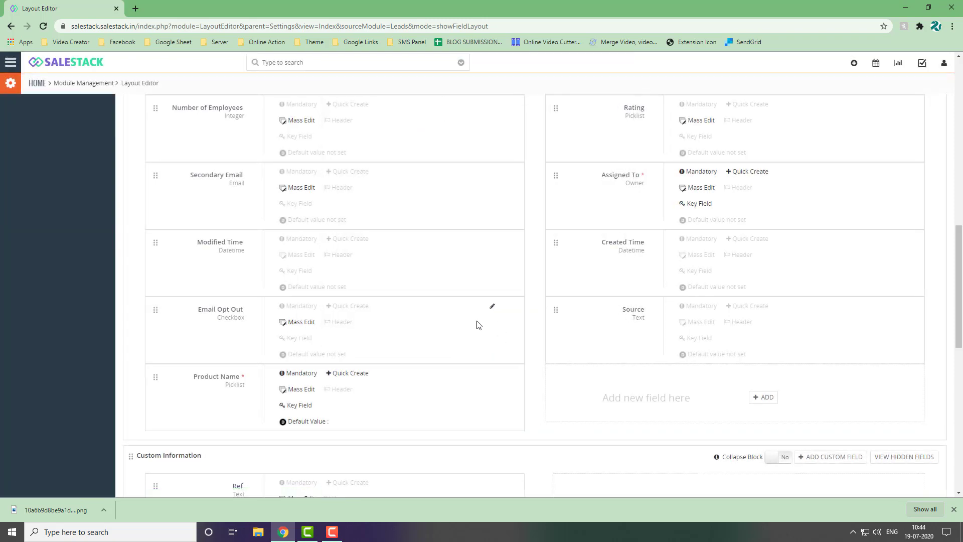
pyautogui.scroll(8, 453, 325)
pyautogui.scroll(4, 453, 325)
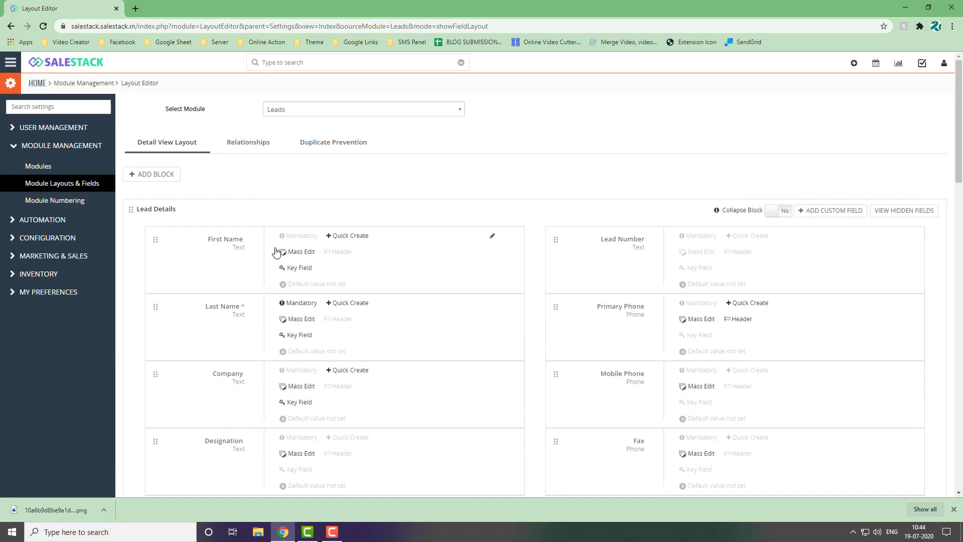
pyautogui.click(10, 62)
# Step: Go to Leads, start a new lead, and look over its Product Name choices
pyautogui.moveTo(59, 104)
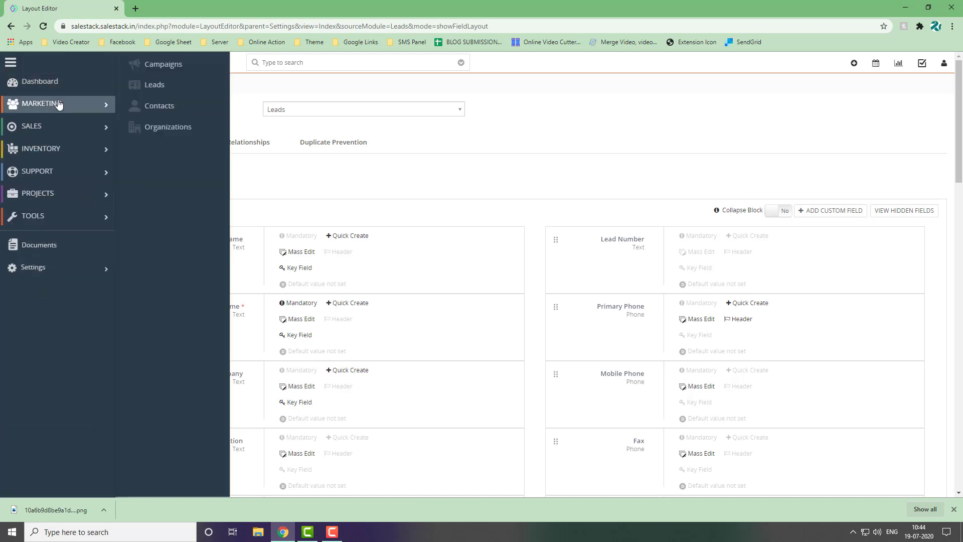
pyautogui.click(146, 90)
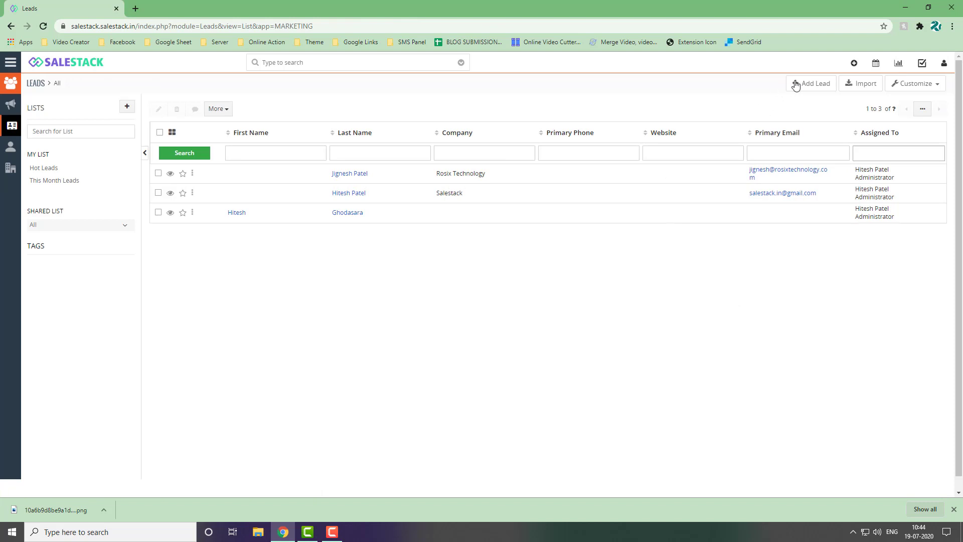
pyautogui.click(815, 84)
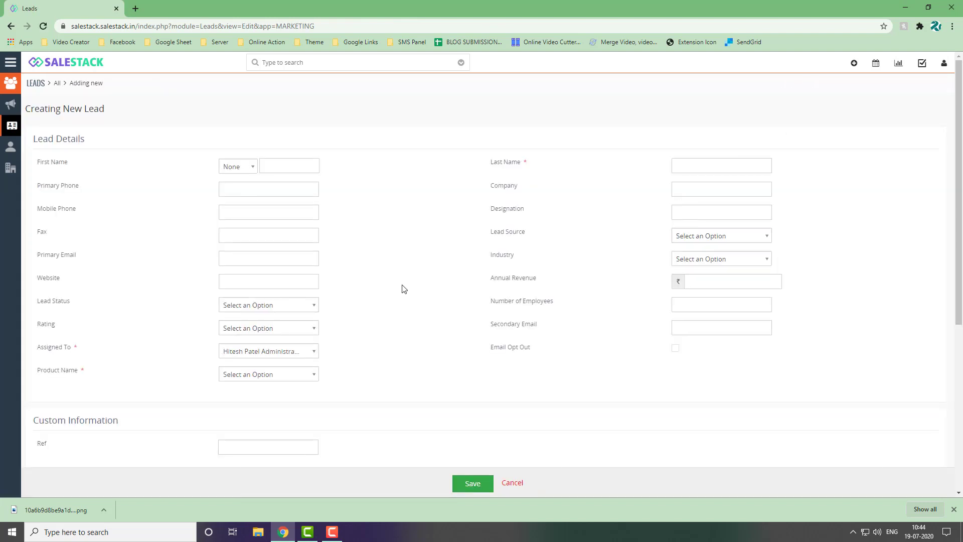
pyautogui.scroll(-2, 397, 292)
pyautogui.click(310, 276)
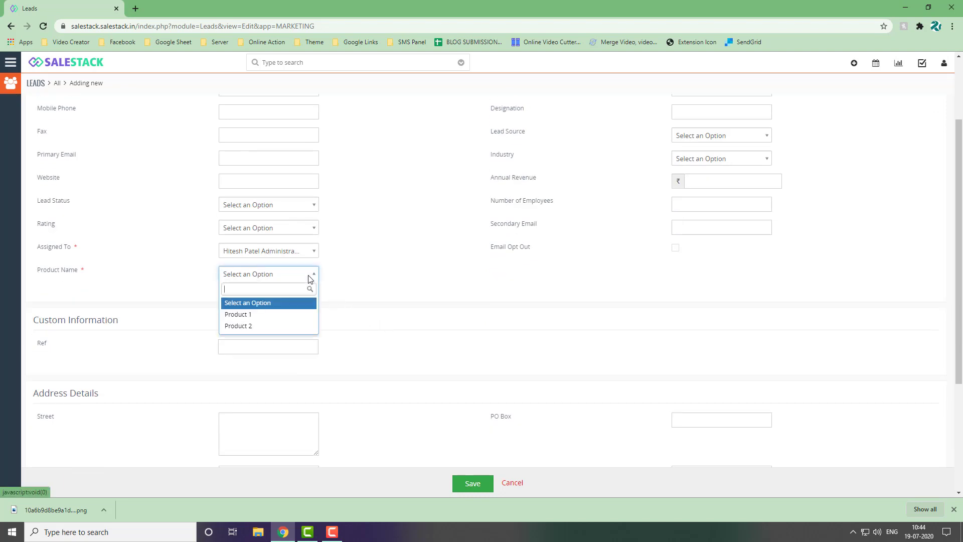
pyautogui.scroll(2, 307, 281)
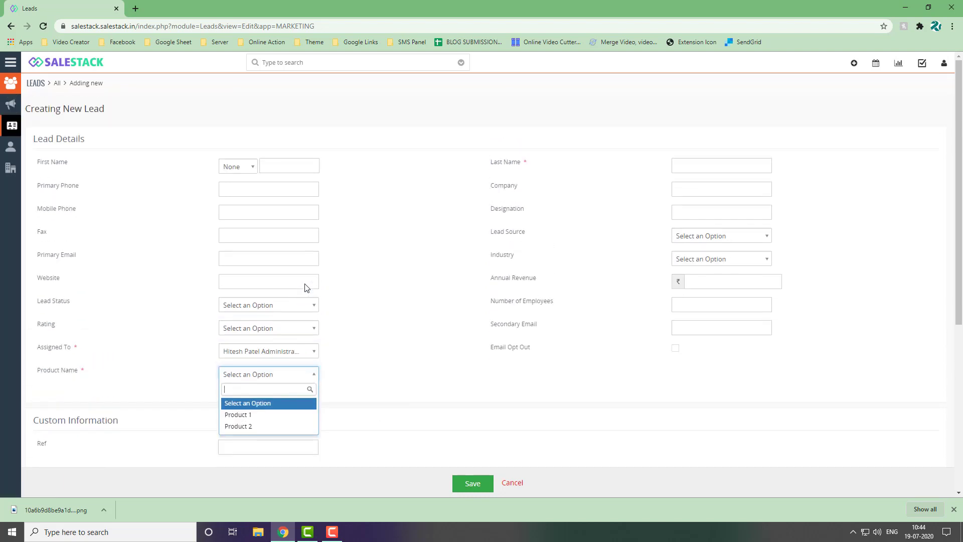
pyautogui.click(299, 166)
# Step: Enter the lead's first name, last name and primary phone number
pyautogui.click(300, 166)
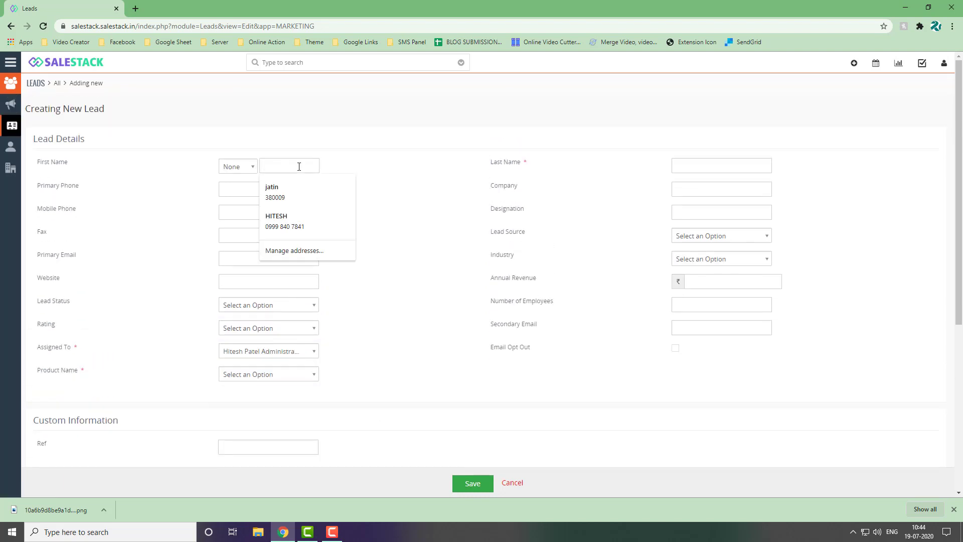
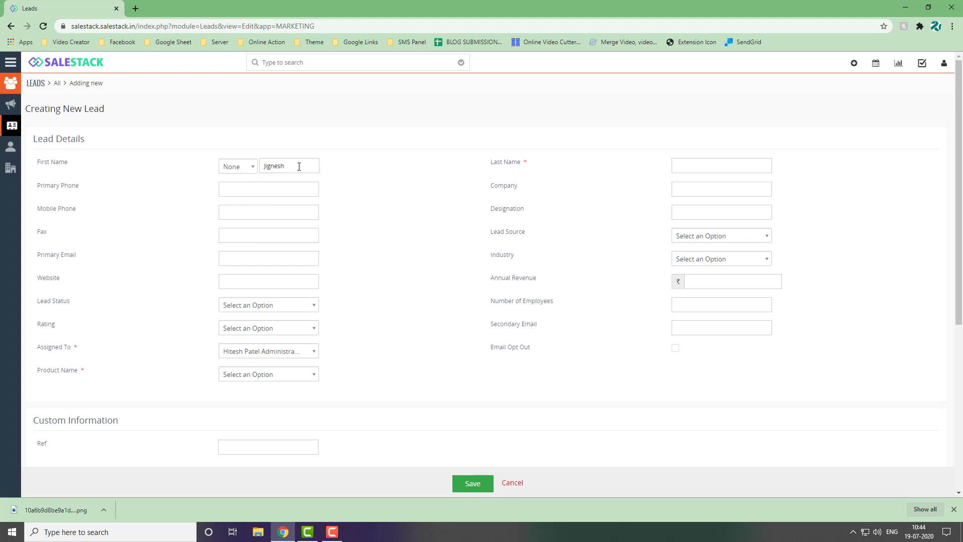
pyautogui.click(708, 166)
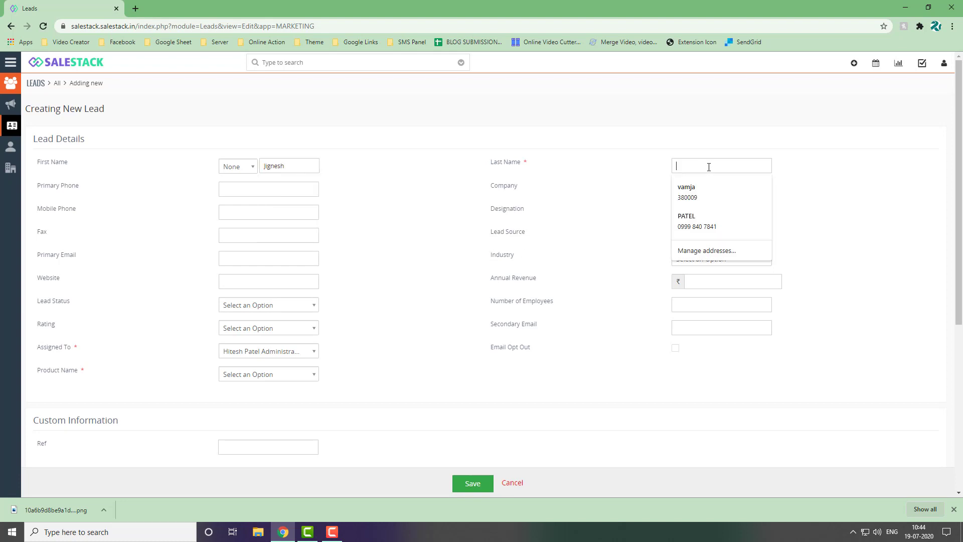
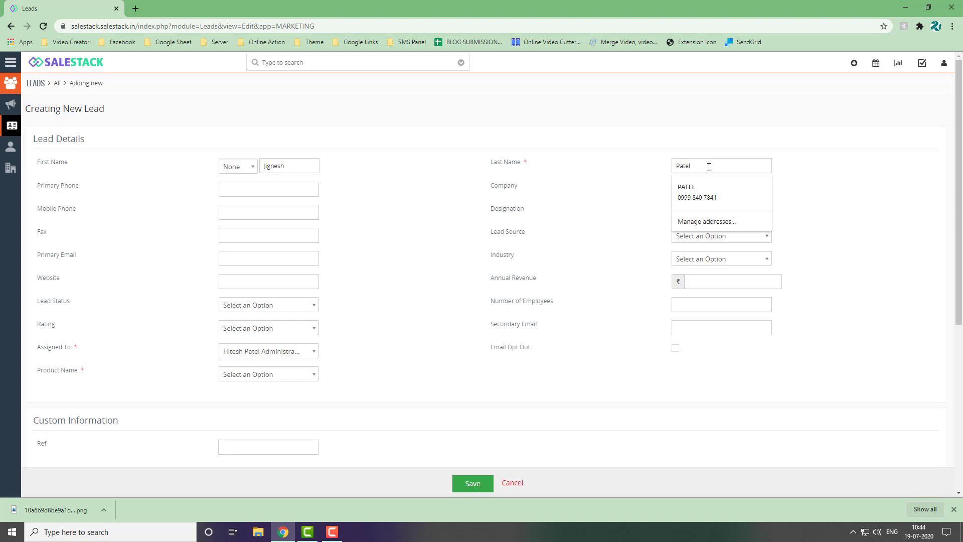
pyautogui.click(615, 206)
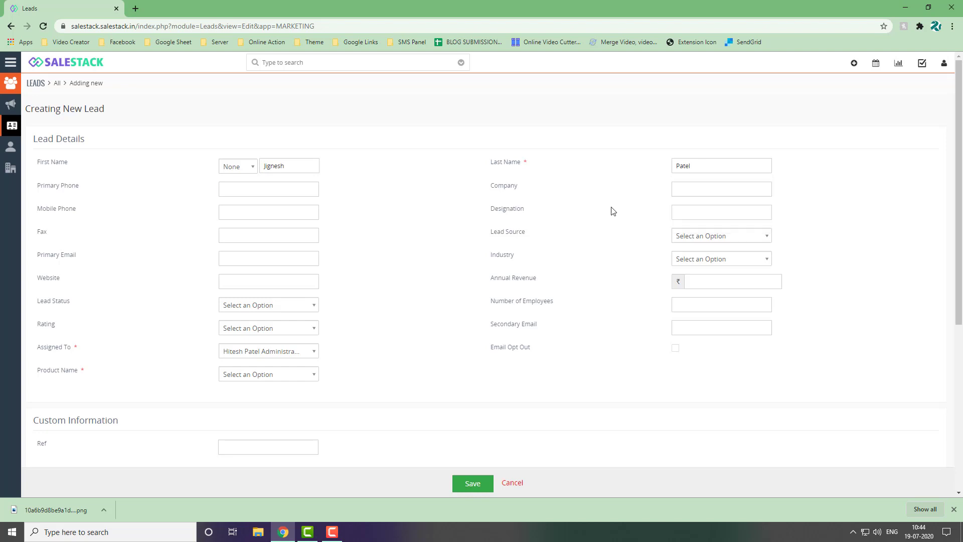
pyautogui.click(233, 194)
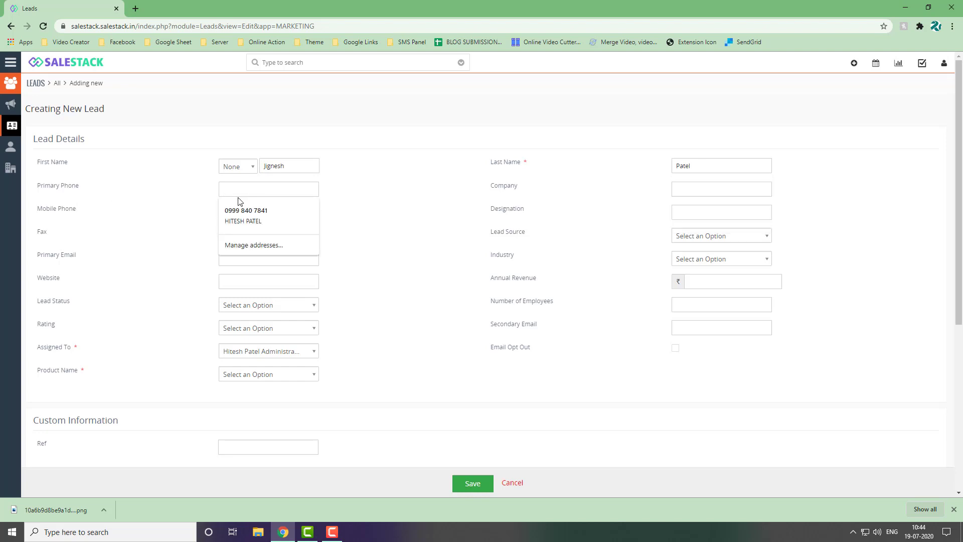
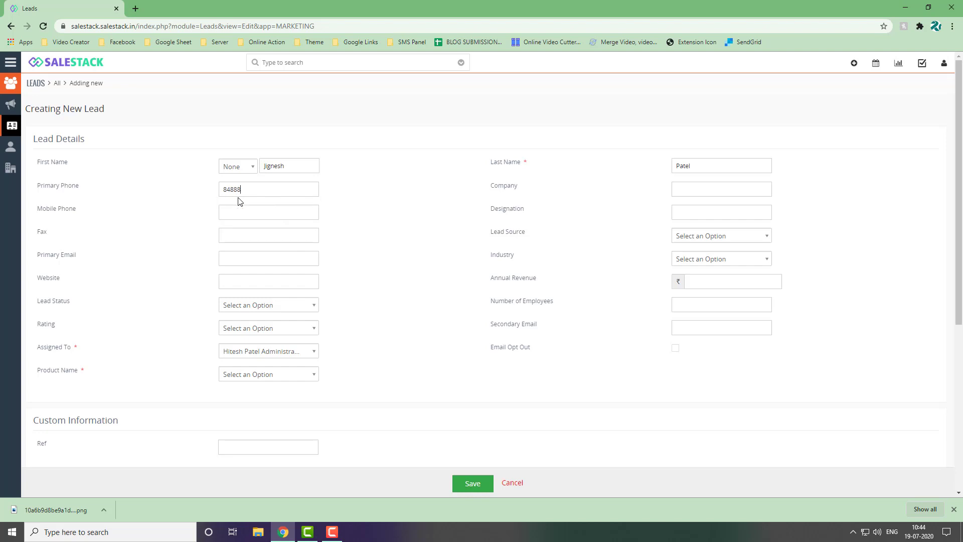
# Step: Set Product Name to Product 1 and save the lead
pyautogui.click(301, 376)
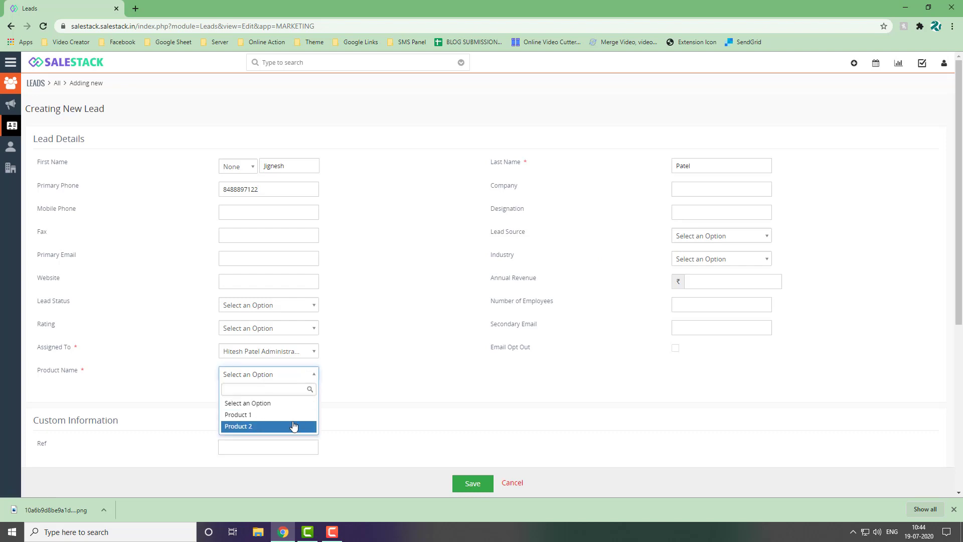
pyautogui.click(301, 415)
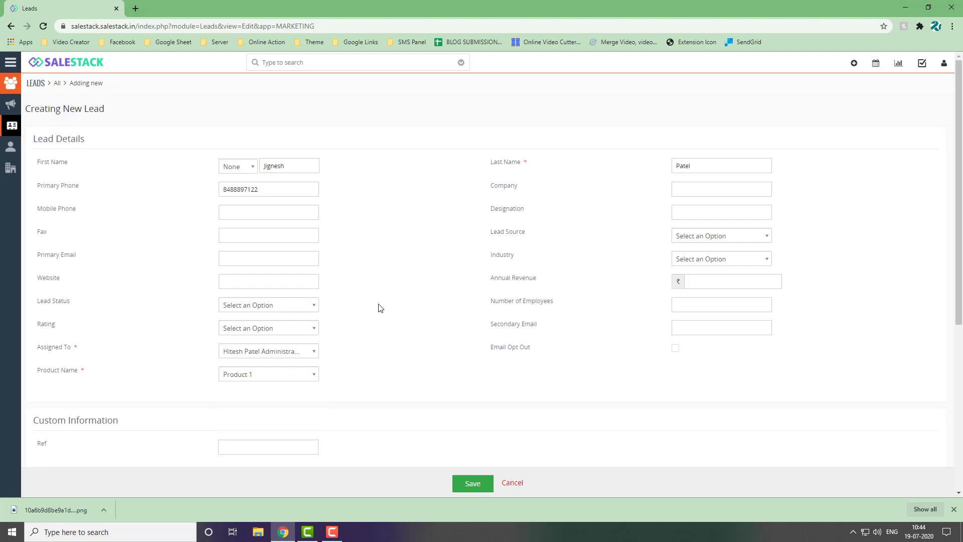
pyautogui.scroll(-6, 386, 356)
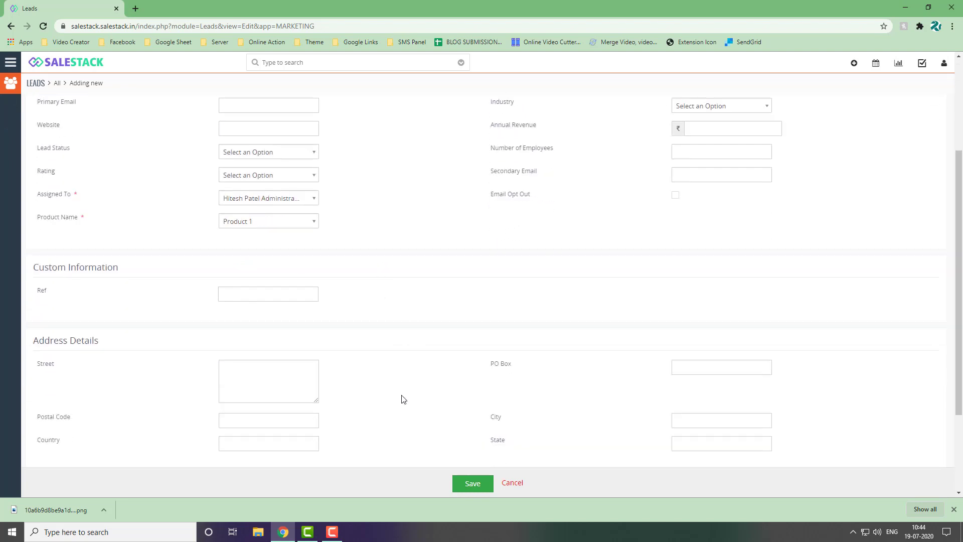
pyautogui.click(473, 483)
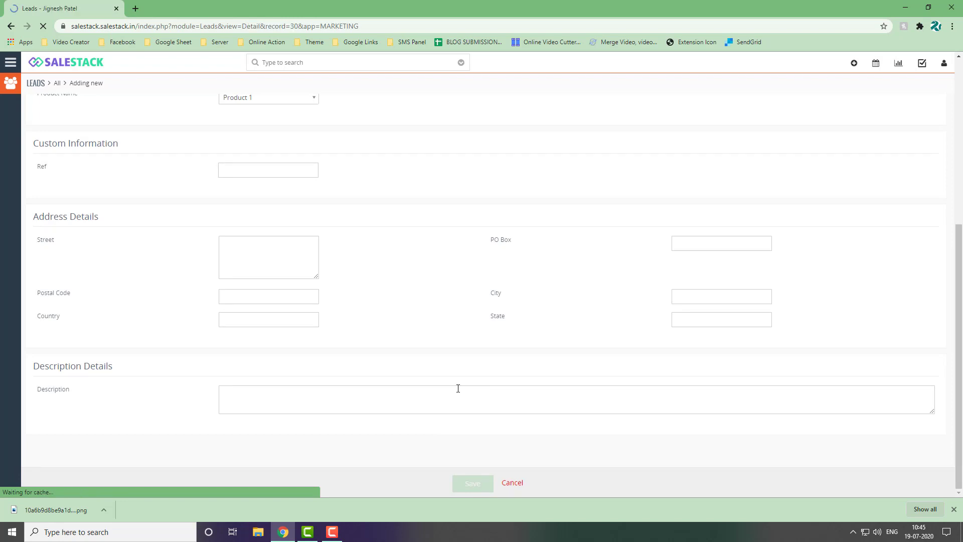
# Step: Create a lead list named 'My Product 1 List', dropping the Country column and unticking Set as Default
pyautogui.click(58, 84)
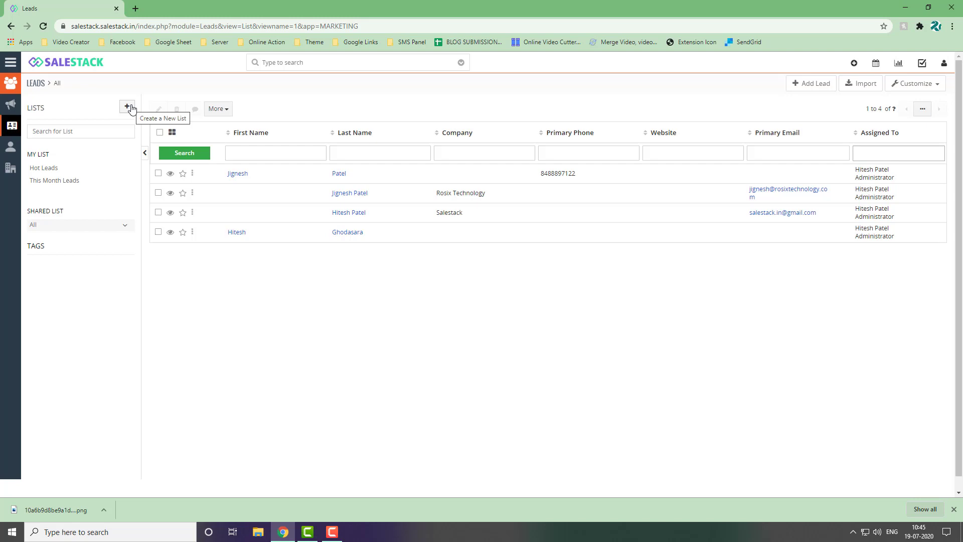
pyautogui.click(128, 107)
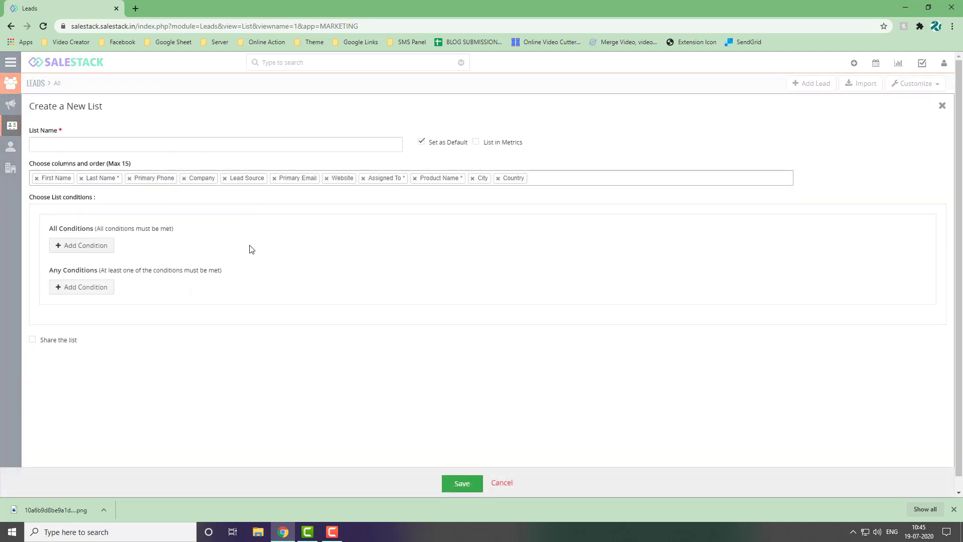
pyautogui.click(47, 146)
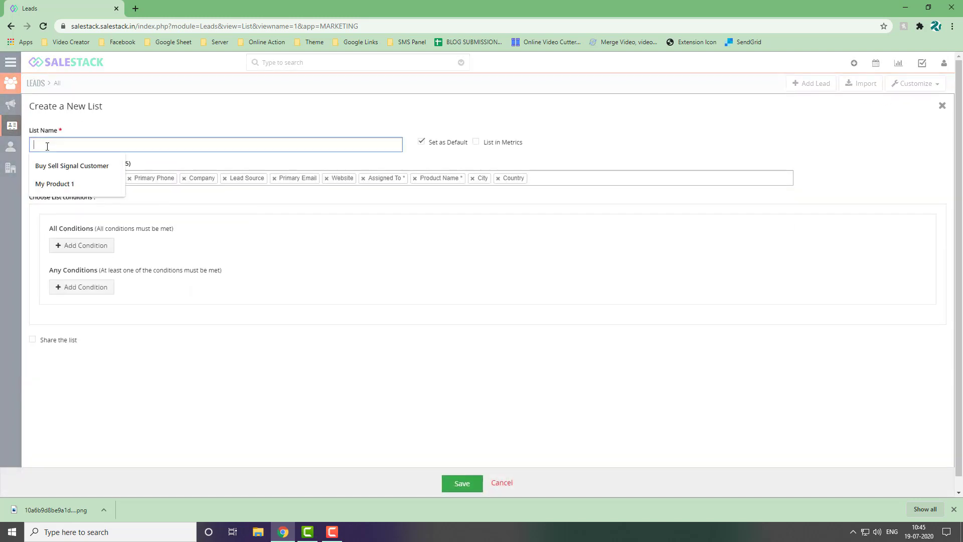
pyautogui.write('My Pr')
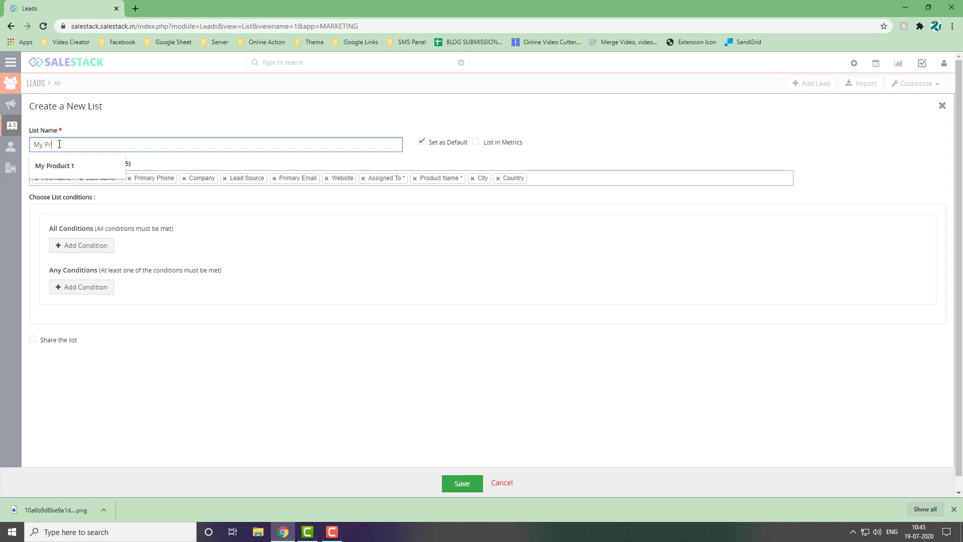
pyautogui.write('oduct 1')
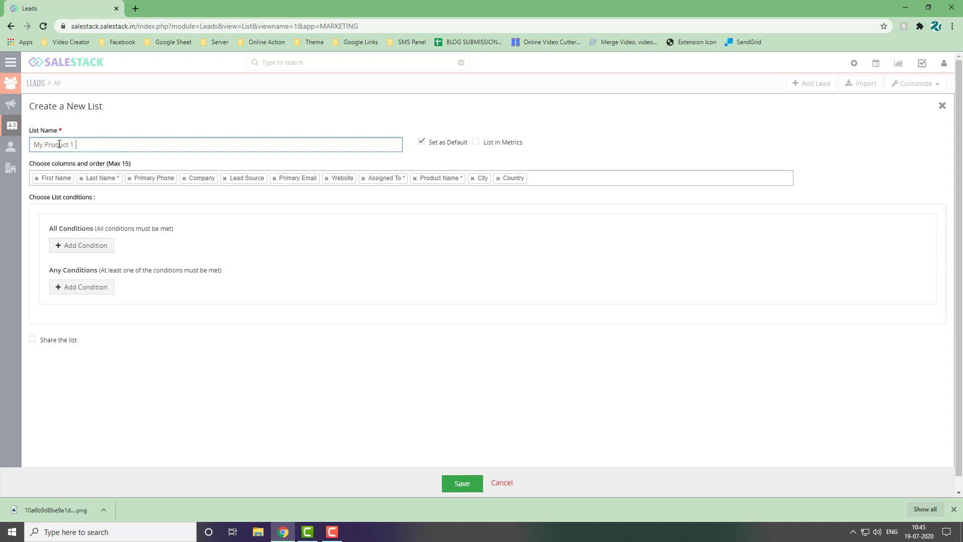
pyautogui.write(' List')
pyautogui.click(568, 179)
pyautogui.press('BackSpace')
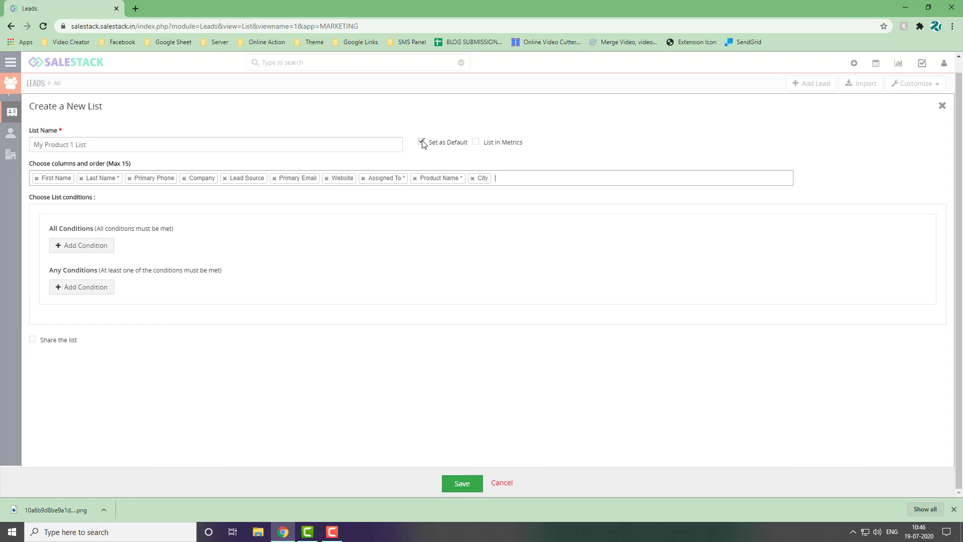
pyautogui.click(422, 142)
# Step: Add an All Conditions rule: Product Name equals Product 1
pyautogui.click(107, 246)
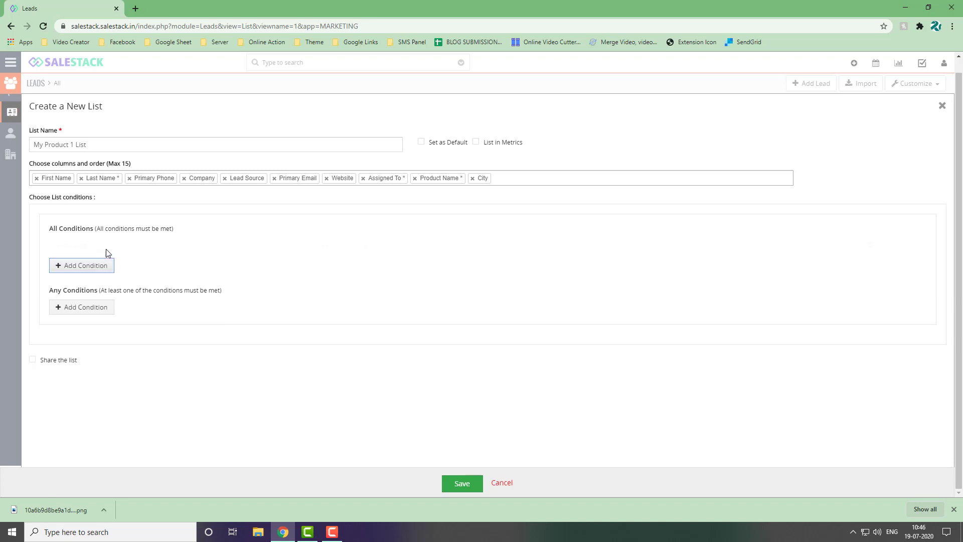
pyautogui.click(142, 250)
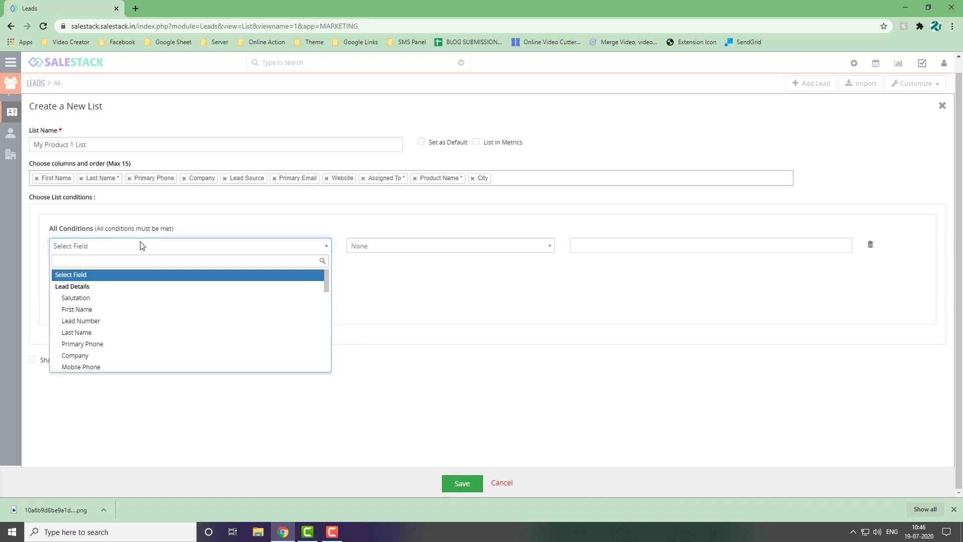
pyautogui.write('pro')
pyautogui.press('Return')
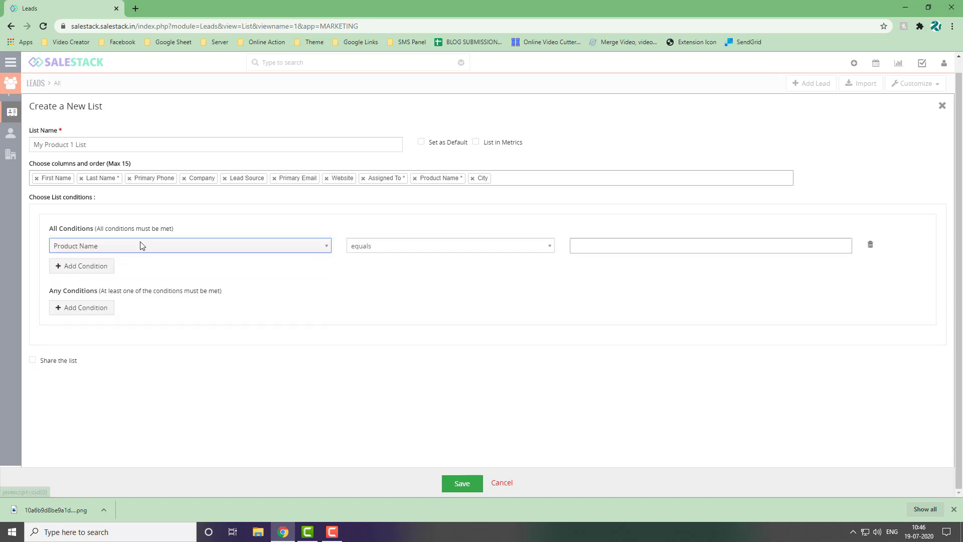
pyautogui.click(658, 246)
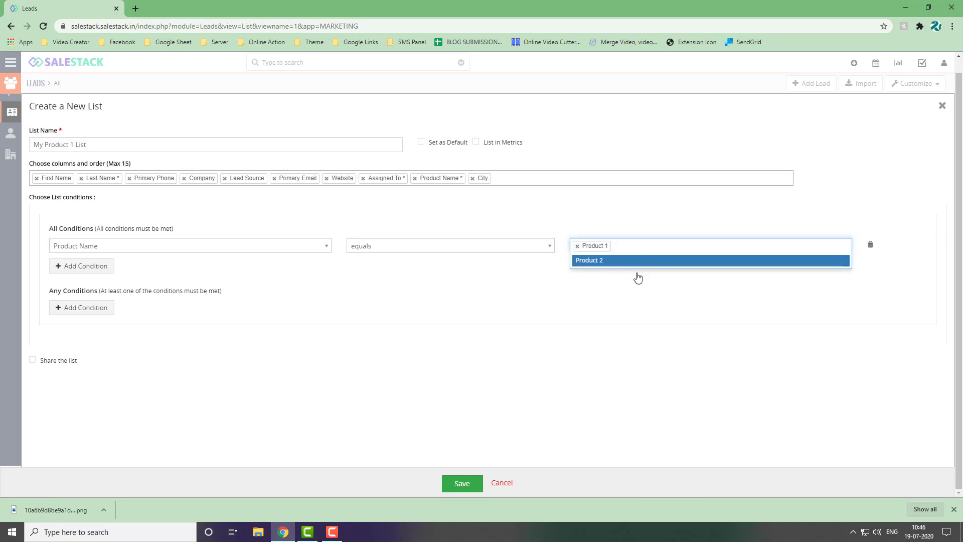
pyautogui.click(608, 311)
pyautogui.click(615, 251)
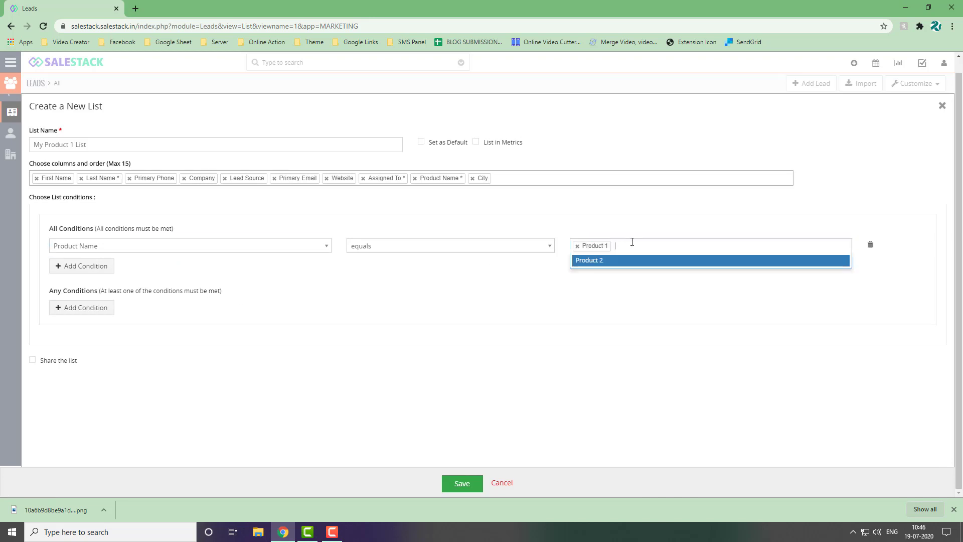
pyautogui.click(630, 301)
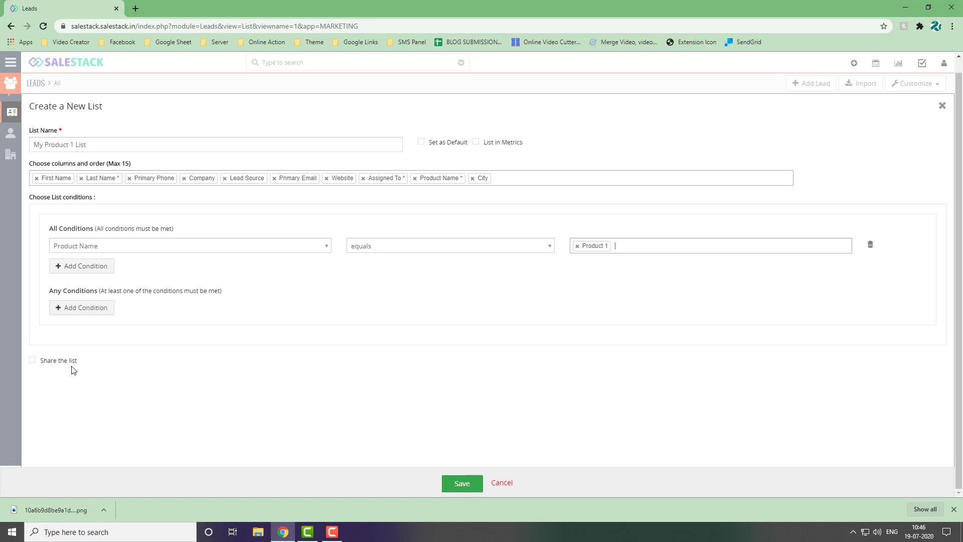
# Step: Toggle Share the list on and back off, leaving the list unshared
pyautogui.click(32, 361)
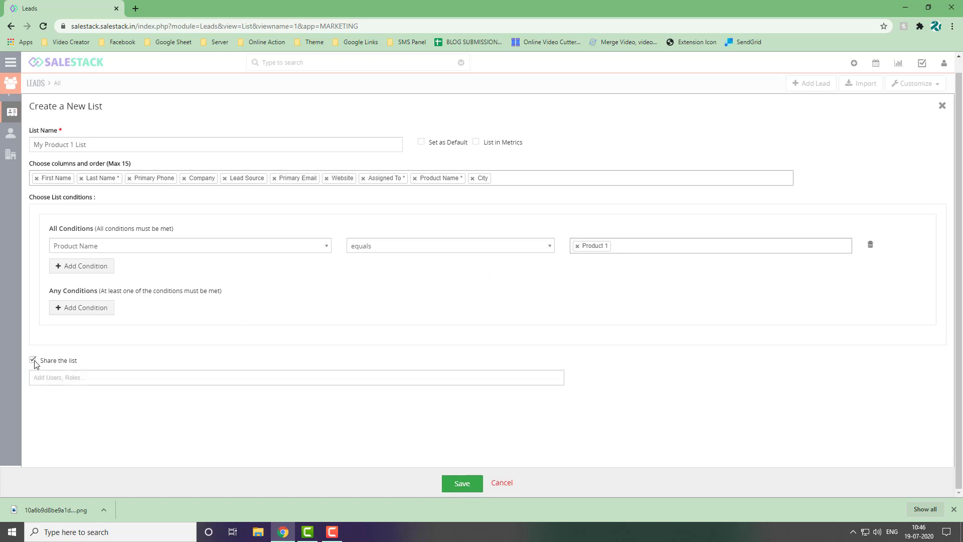
pyautogui.click(63, 380)
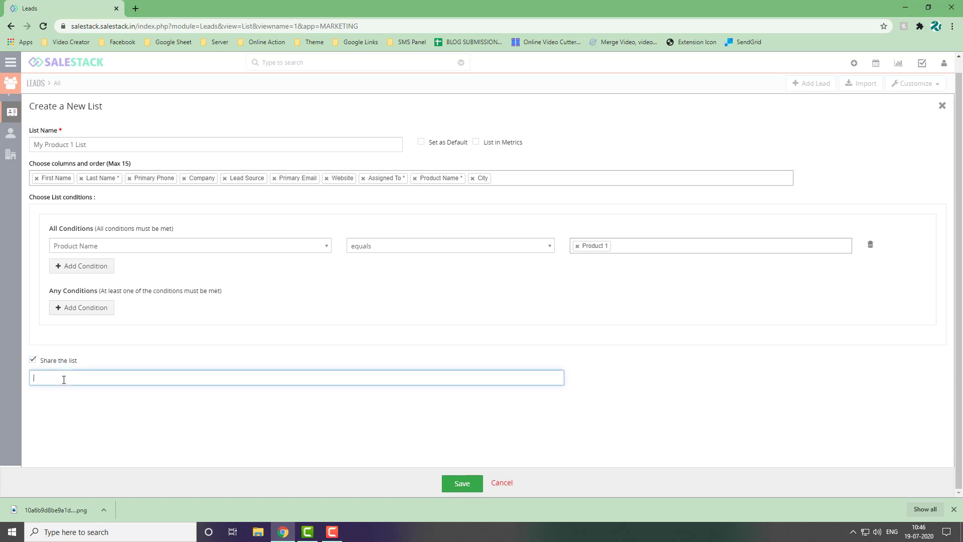
pyautogui.click(126, 348)
pyautogui.click(33, 359)
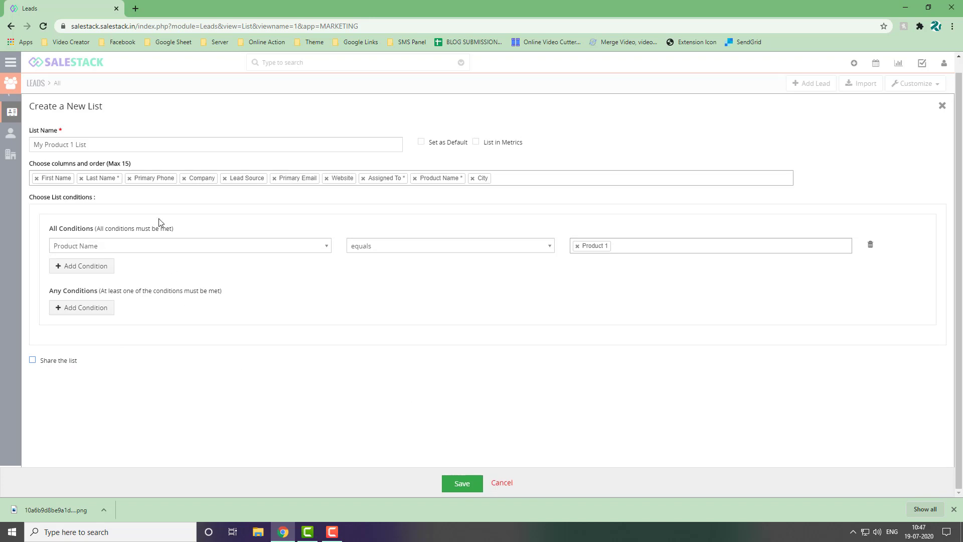
# Step: Add a Mobile Phone column, move Website to the end and Company to the front, then save
pyautogui.click(513, 177)
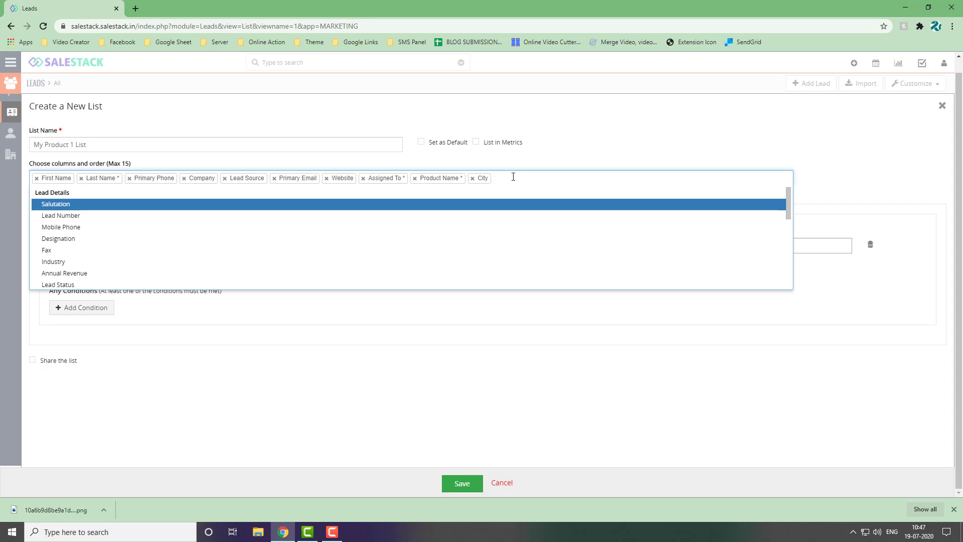
pyautogui.click(303, 230)
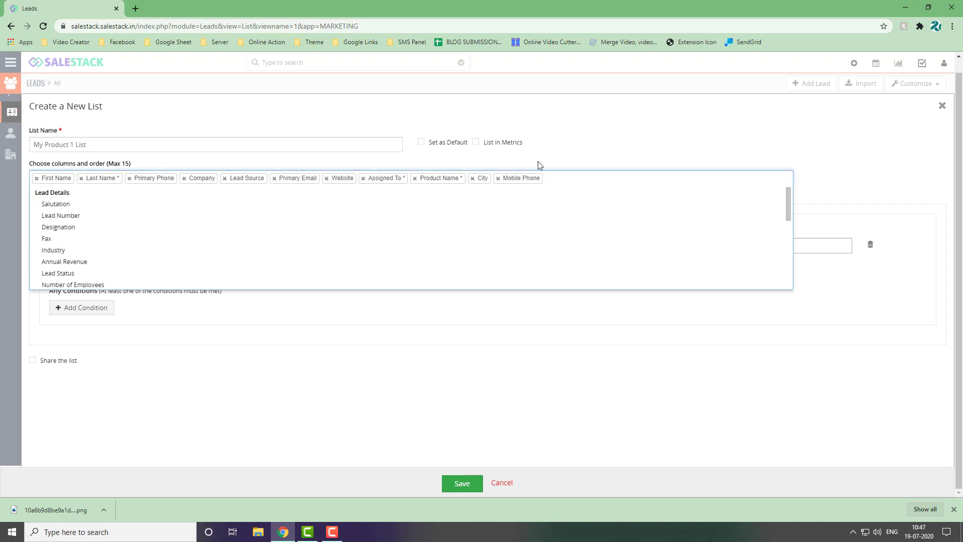
pyautogui.click(561, 162)
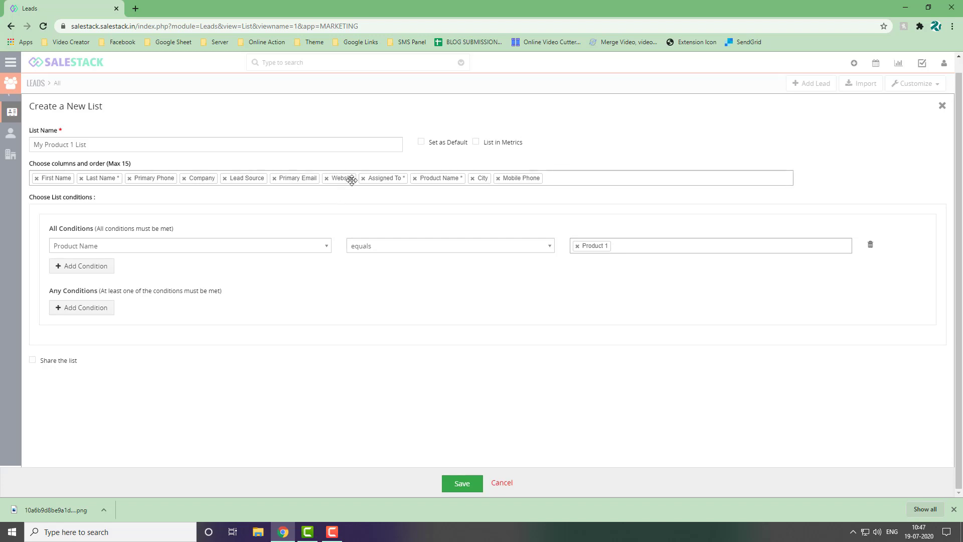
pyautogui.moveTo(339, 179); pyautogui.dragTo(516, 175)
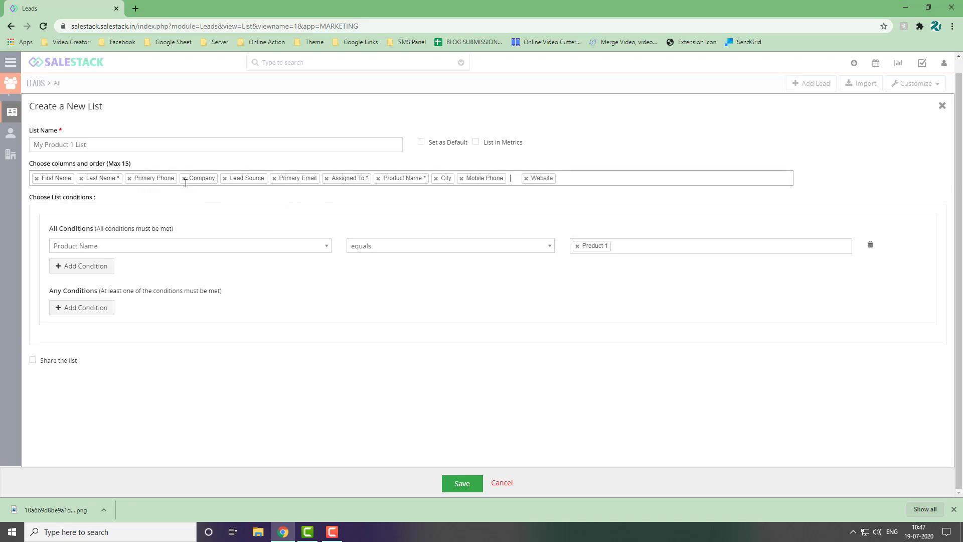
pyautogui.moveTo(191, 172); pyautogui.dragTo(48, 179)
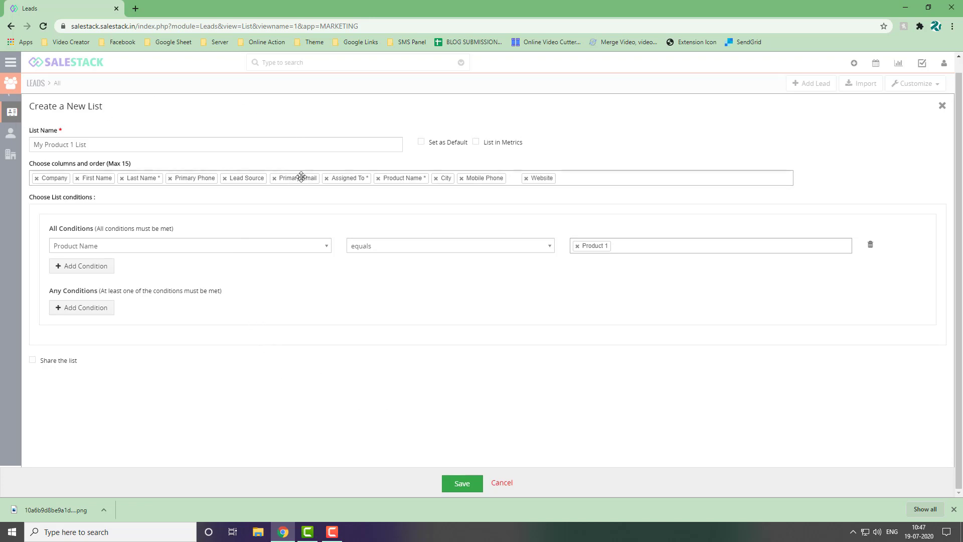
pyautogui.click(462, 485)
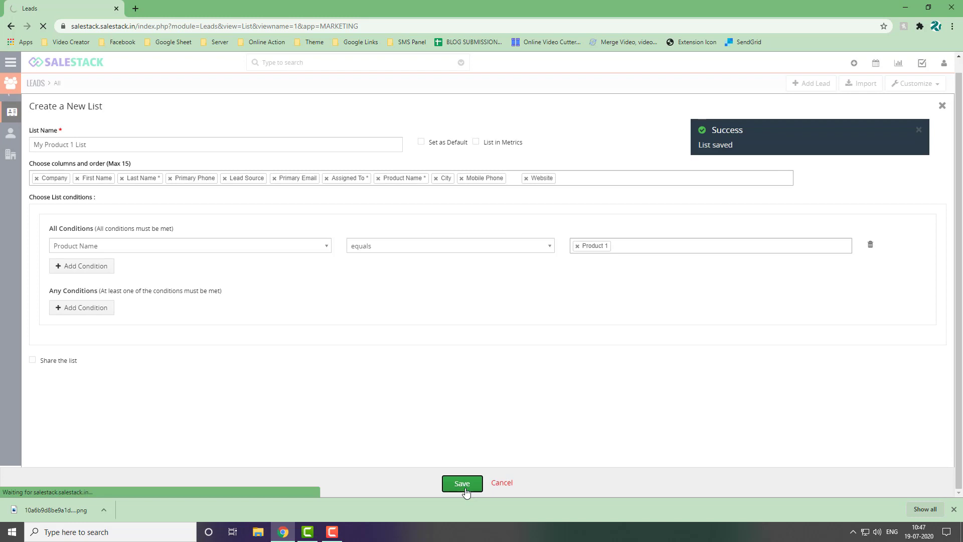
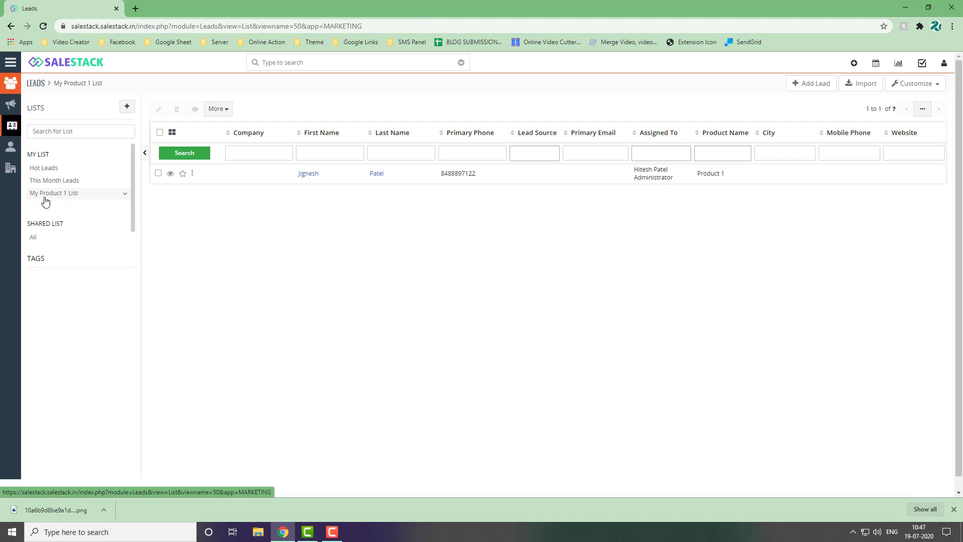
# Step: Leave My Product 1 List and show the All leads list with four leads
pyautogui.click(75, 195)
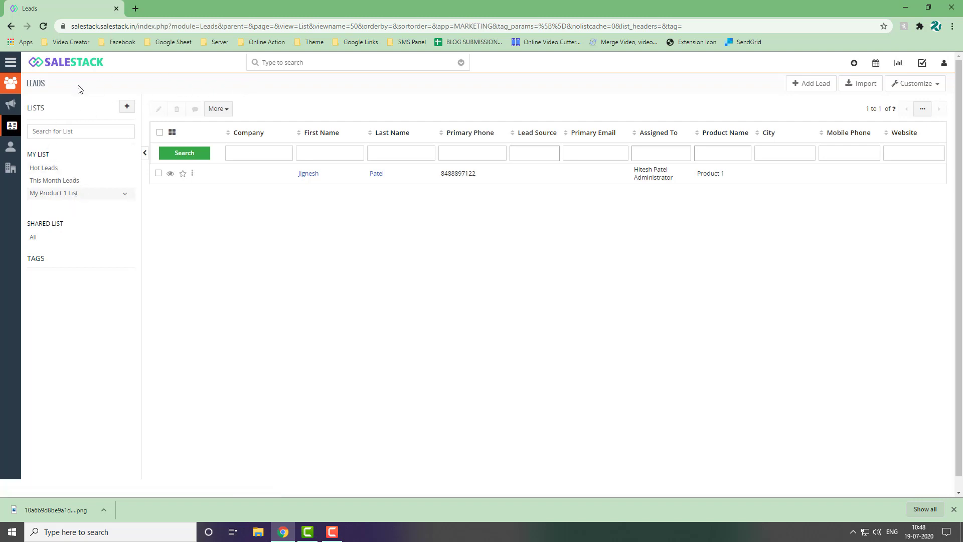
pyautogui.click(41, 85)
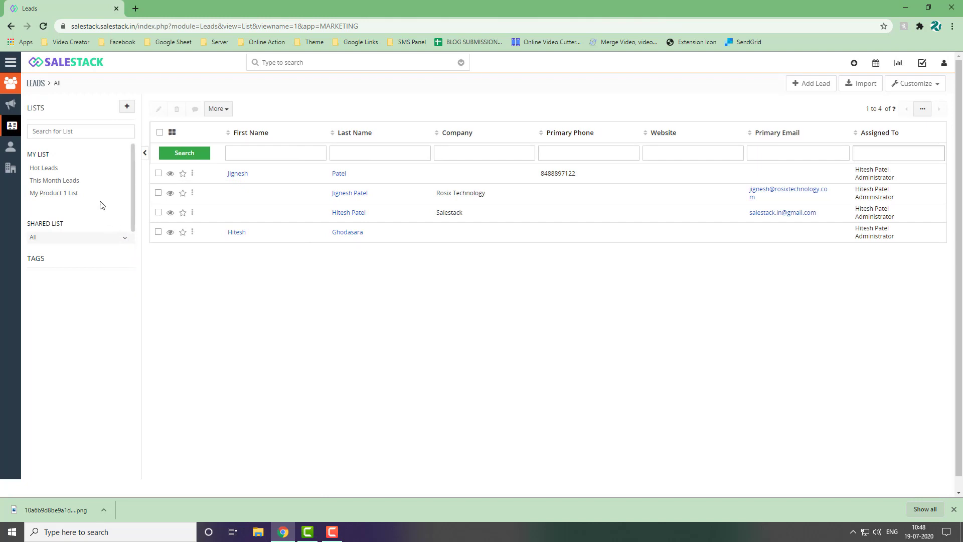
# Step: Save the comment 'ok' on the first lead in the All leads list
pyautogui.moveTo(119, 194)
pyautogui.click(158, 173)
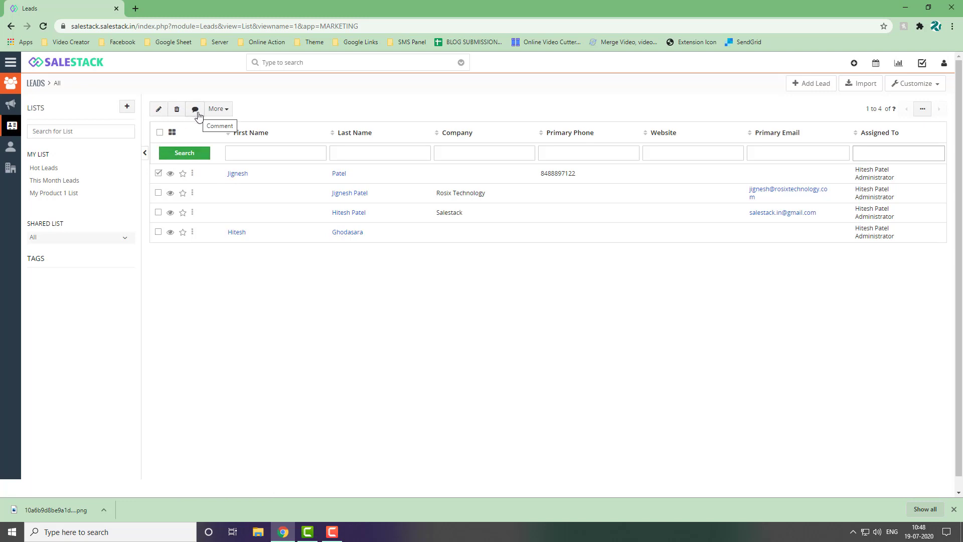
pyautogui.click(198, 114)
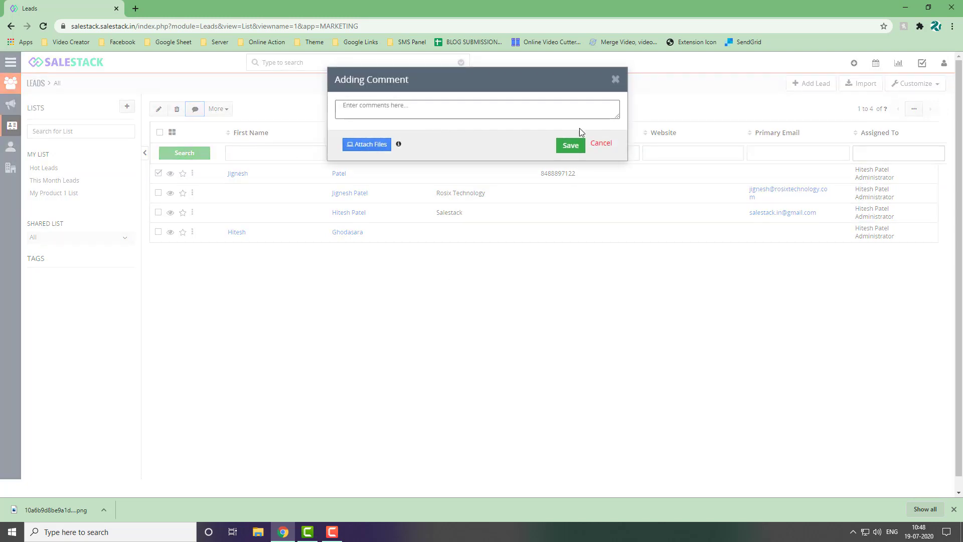
pyautogui.click(562, 109)
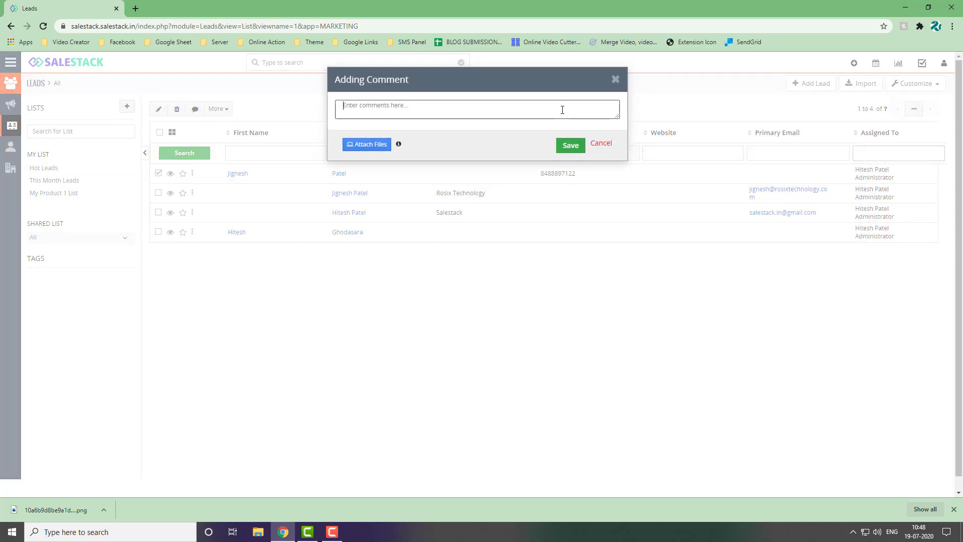
pyautogui.write('ok')
pyautogui.click(577, 148)
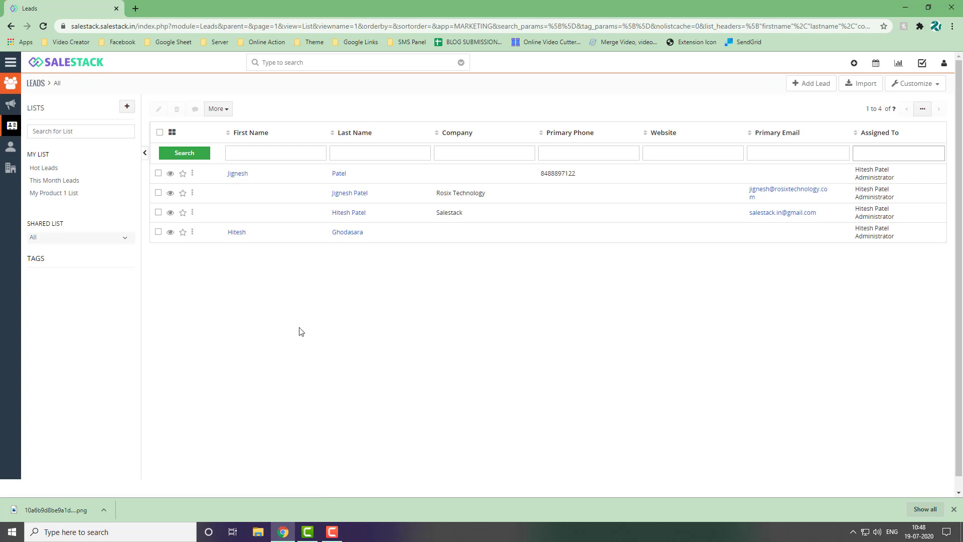
# Step: Tick the first lead and look through its More actions without choosing one
pyautogui.click(159, 174)
pyautogui.click(221, 109)
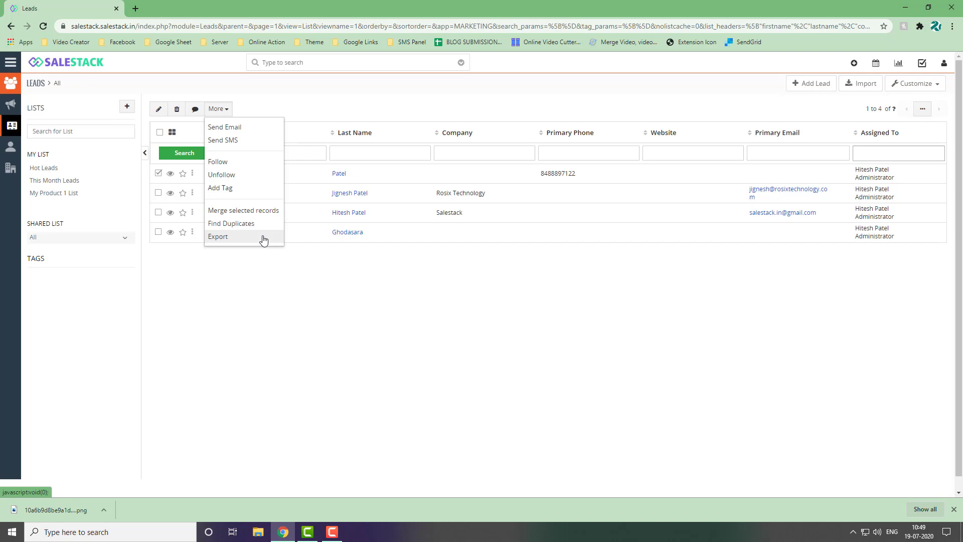
pyautogui.click(275, 296)
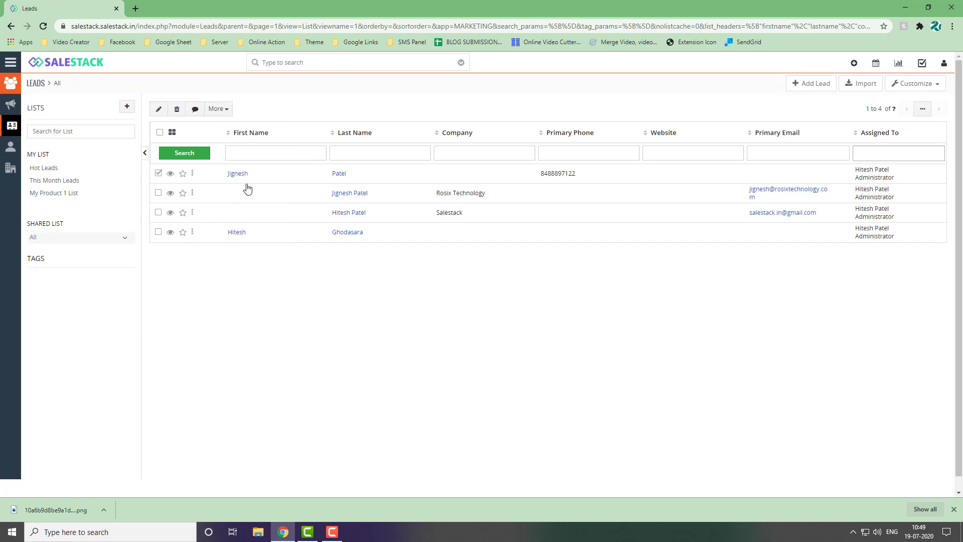
# Step: Try the first name, last name and company filters, then open Configure Columns
pyautogui.click(257, 153)
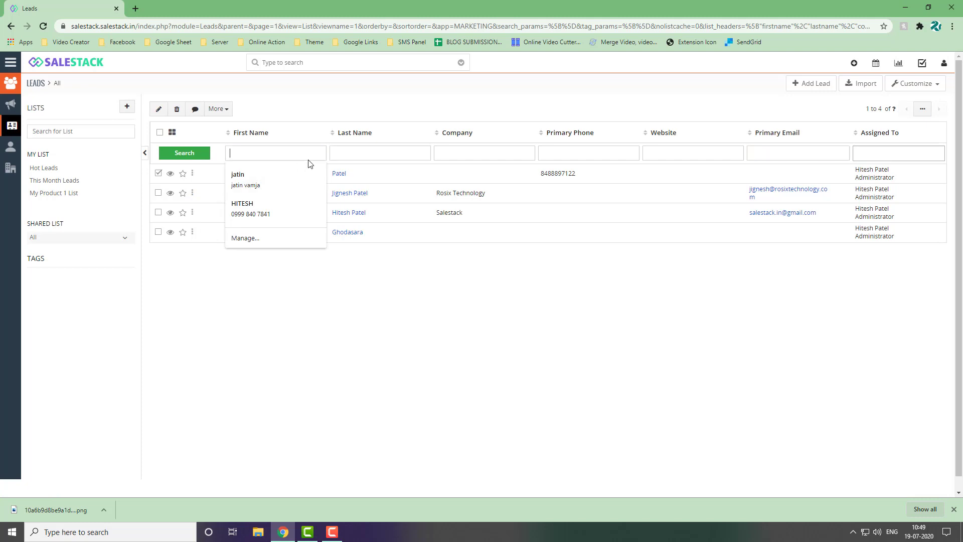
pyautogui.click(379, 151)
pyautogui.click(482, 152)
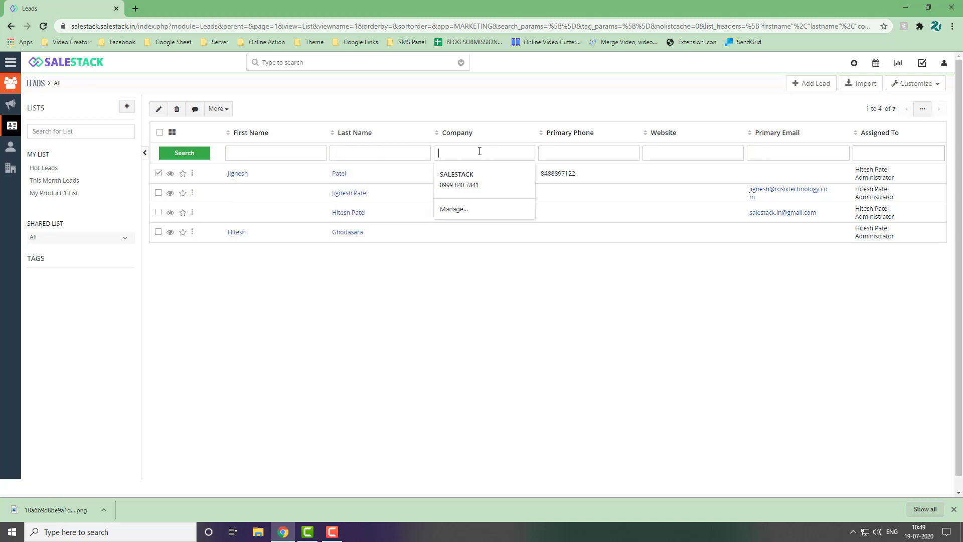
pyautogui.click(664, 310)
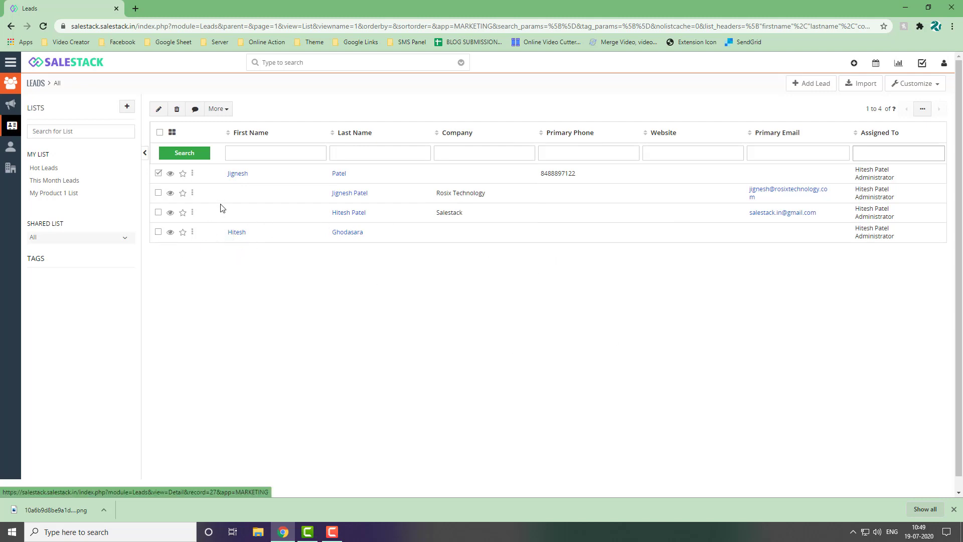
pyautogui.click(173, 133)
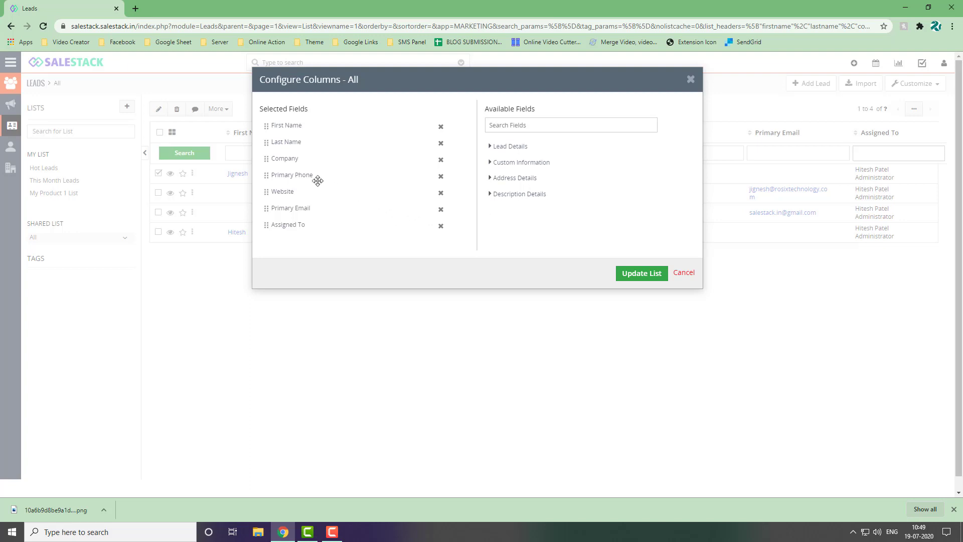
# Step: Remove Website, add Mobile Phone right after Last Name, and update the list
pyautogui.moveTo(290, 192); pyautogui.dragTo(284, 219)
pyautogui.click(441, 226)
pyautogui.click(491, 148)
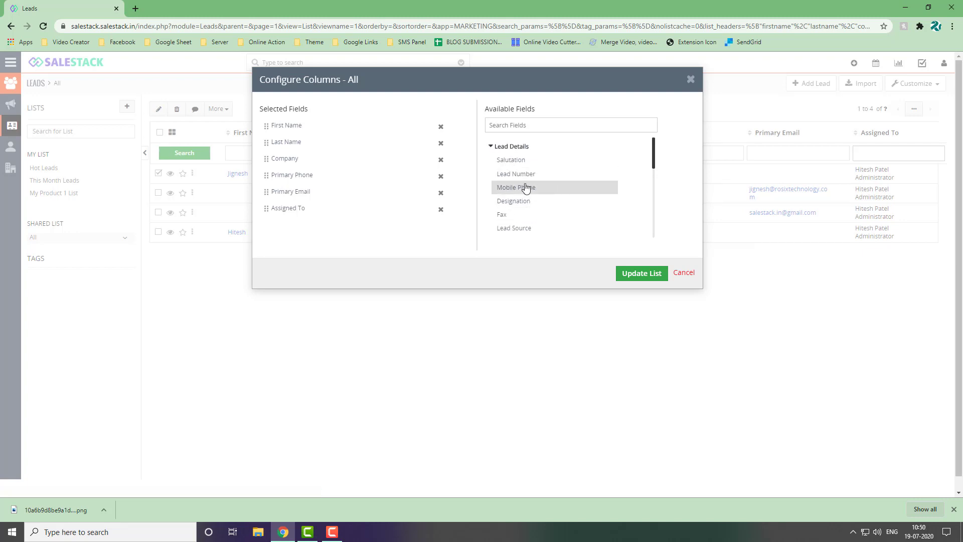
pyautogui.click(528, 188)
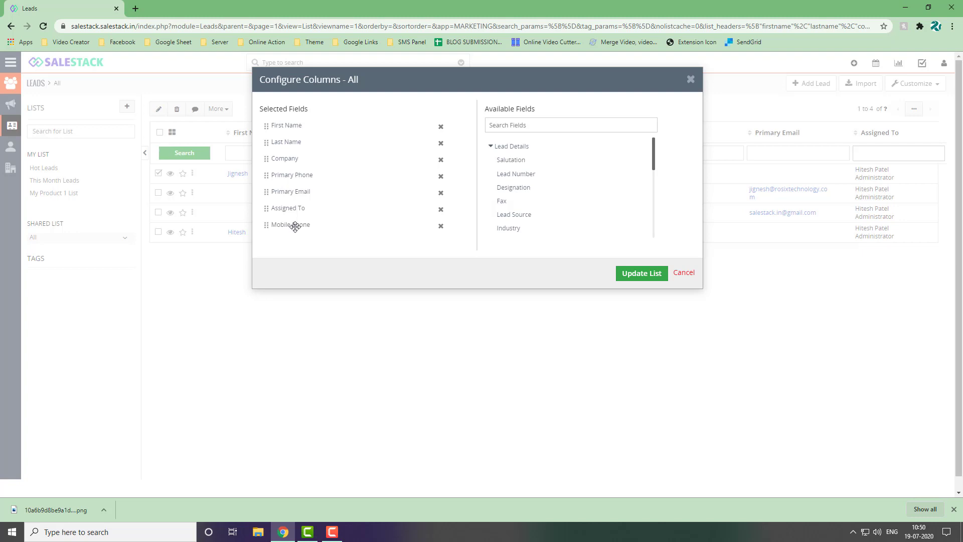
pyautogui.moveTo(294, 223); pyautogui.dragTo(299, 155)
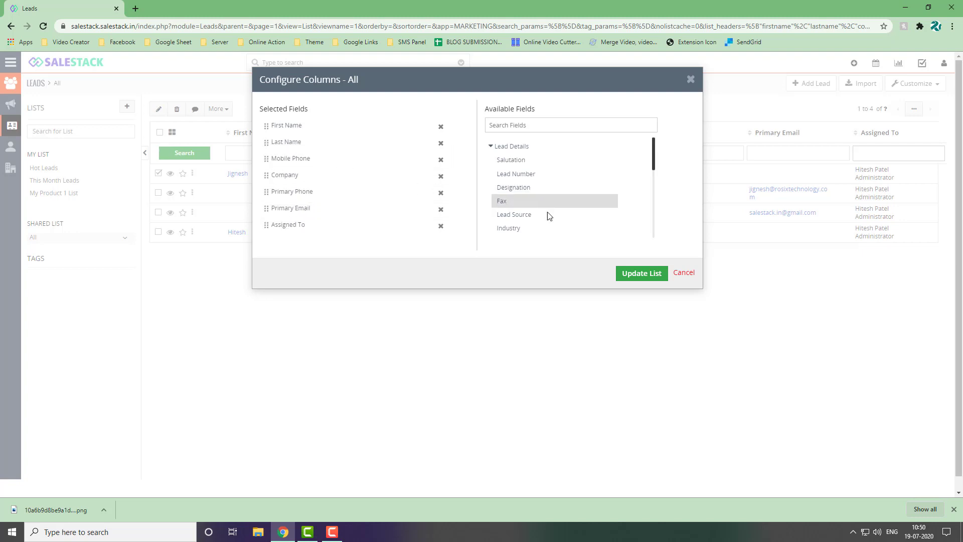
pyautogui.click(641, 274)
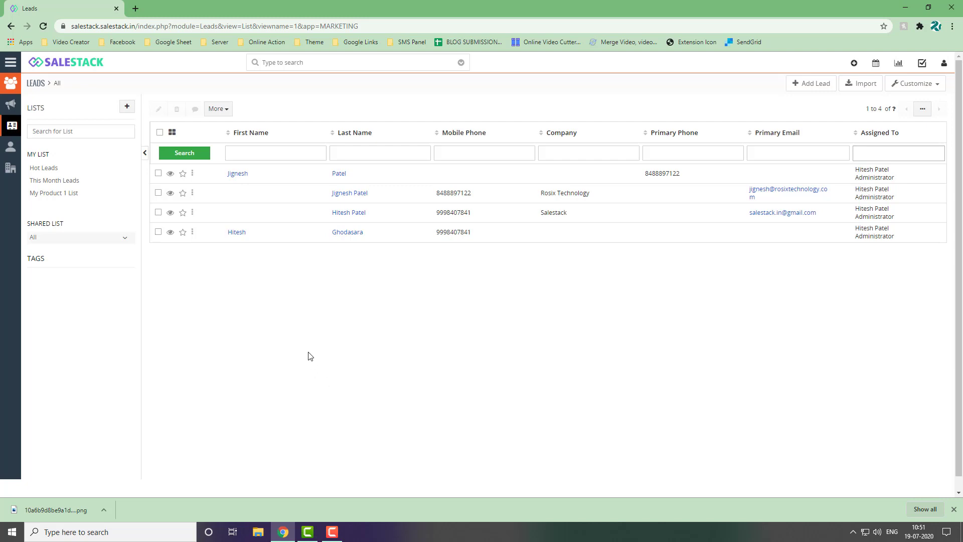
# Step: Open the first lead's record and post the reply '@ thanks' to its ok comment
pyautogui.click(245, 181)
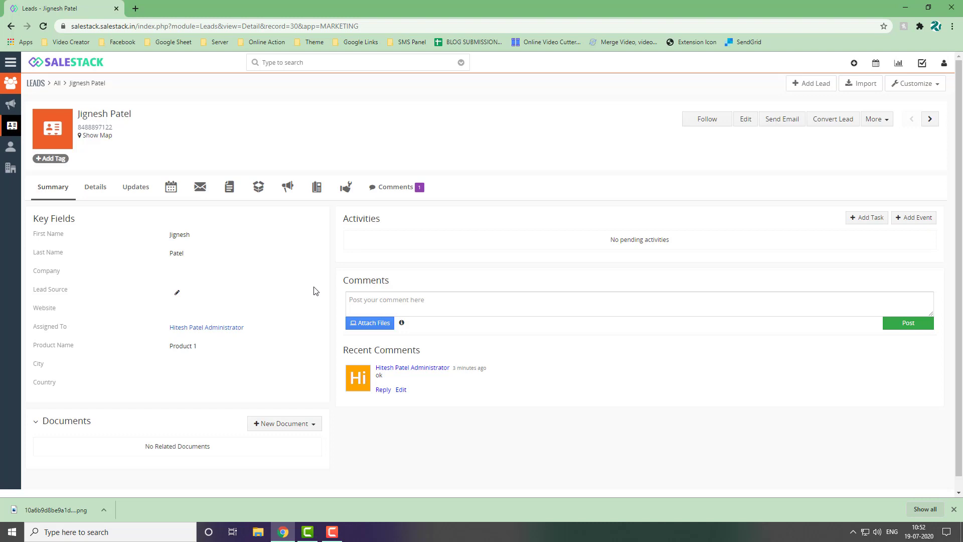
pyautogui.doubleClick(380, 376)
pyautogui.click(379, 304)
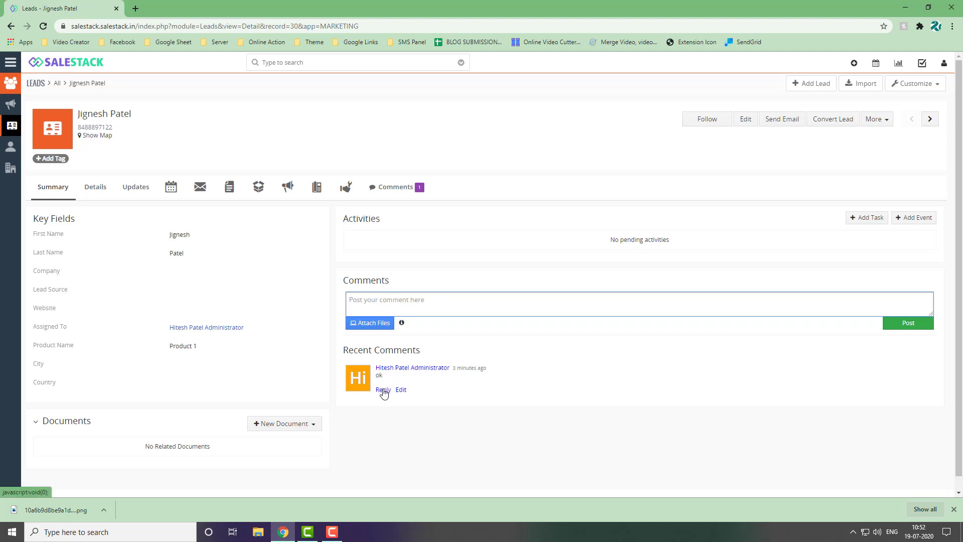
pyautogui.click(383, 391)
pyautogui.write('@')
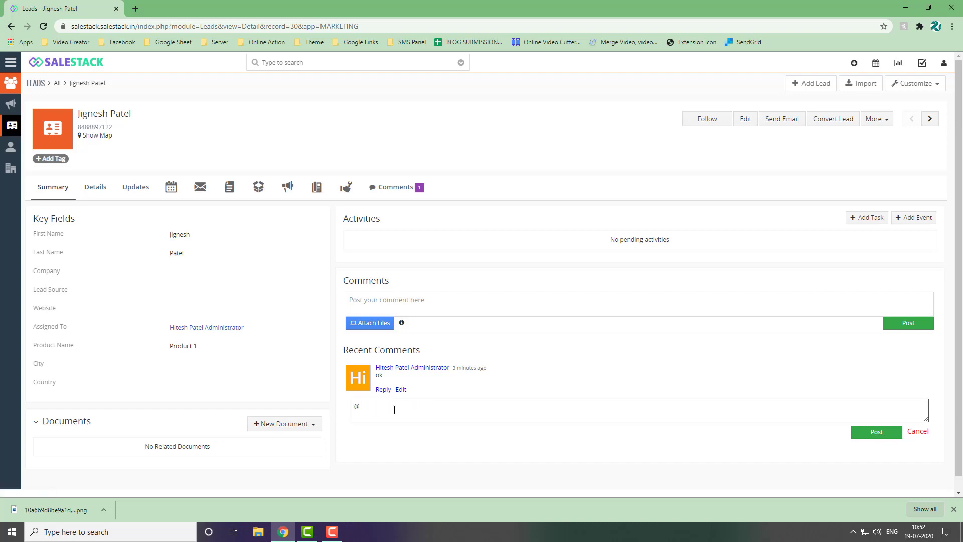
pyautogui.write(' thanks')
pyautogui.click(867, 435)
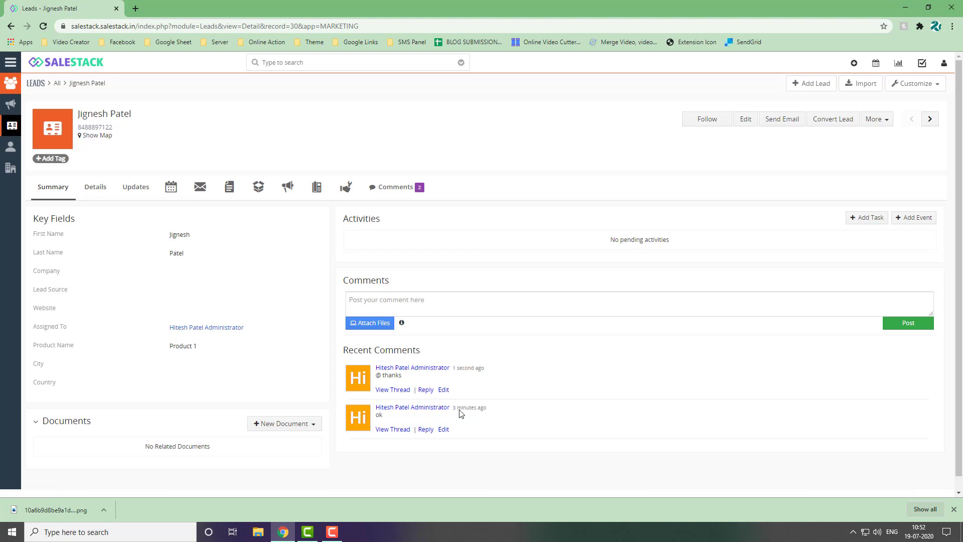
# Step: Highlight the comment timestamp, Key Fields and Product Name text on the lead page
pyautogui.moveTo(452, 409); pyautogui.dragTo(491, 412)
pyautogui.click(495, 469)
pyautogui.click(463, 312)
pyautogui.moveTo(34, 220); pyautogui.dragTo(107, 282)
pyautogui.click(107, 282)
pyautogui.moveTo(33, 345); pyautogui.dragTo(213, 352)
pyautogui.click(232, 381)
# Step: Scroll through the lead's Details, then view its Updates timeline with both comments
pyautogui.click(101, 199)
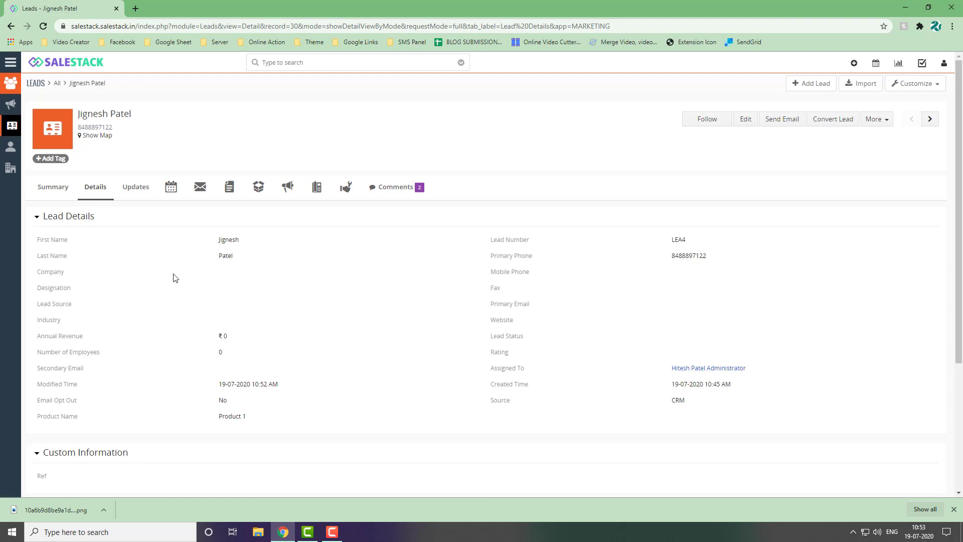
pyautogui.scroll(-2, 291, 314)
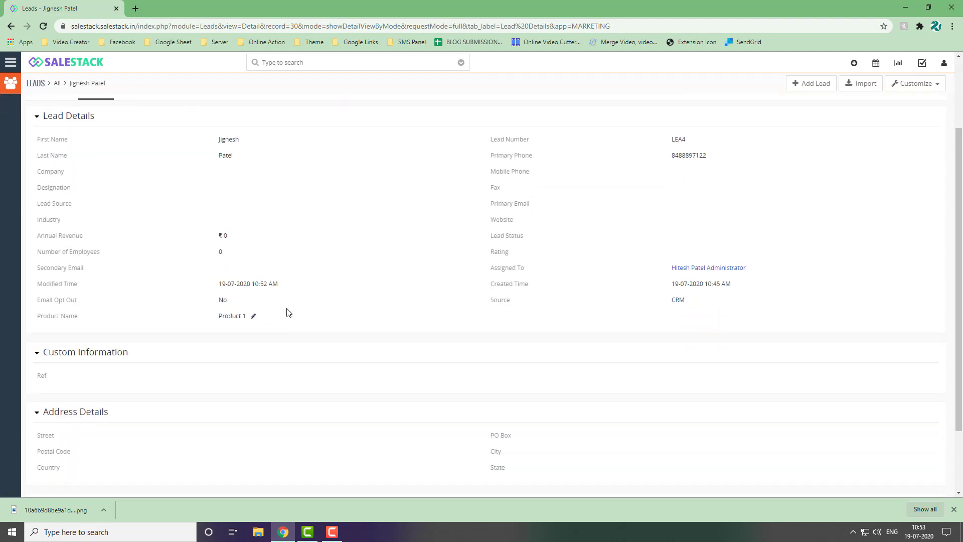
pyautogui.scroll(-2, 316, 324)
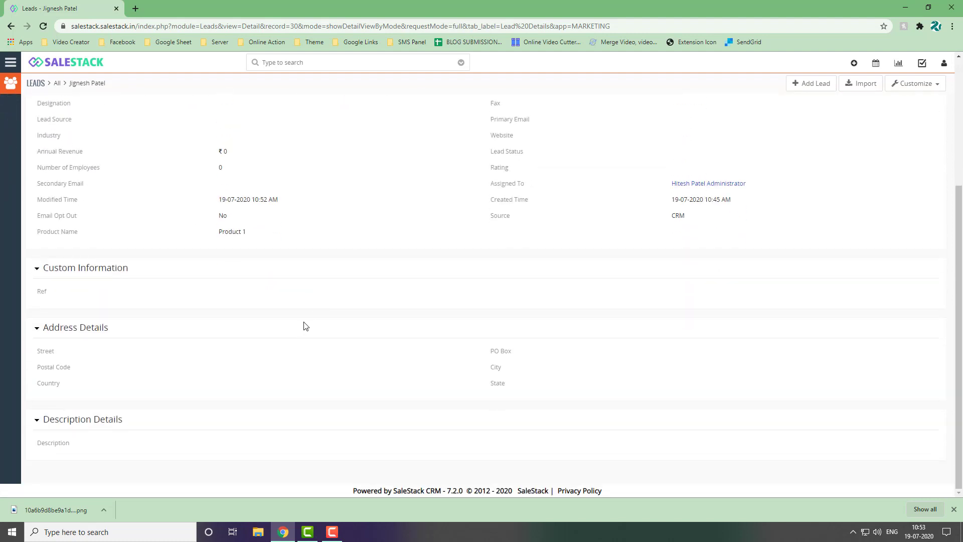
pyautogui.scroll(4, 269, 291)
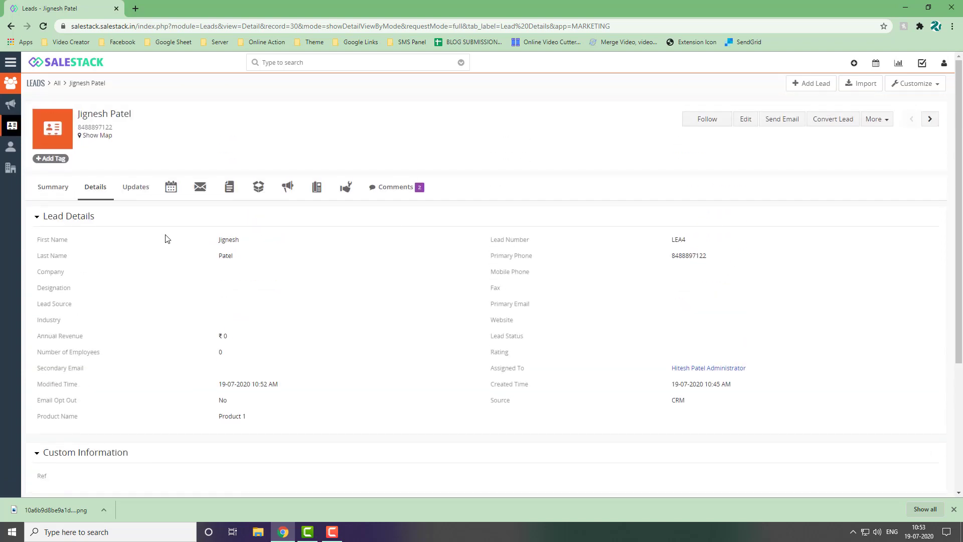
pyautogui.click(136, 194)
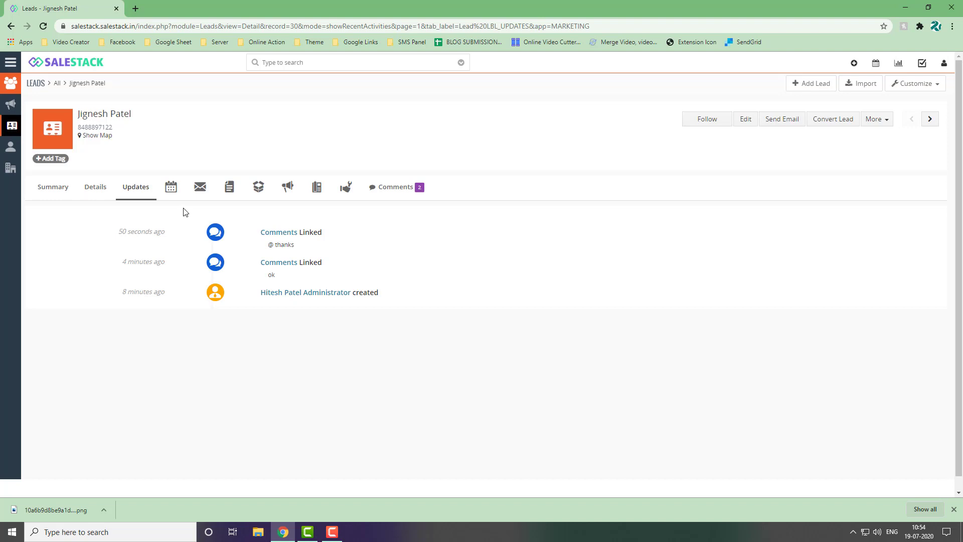
# Step: Create a lead event 'Meeting' on 21 July 2020 at 01:00 PM with Meeting activity type
pyautogui.click(174, 196)
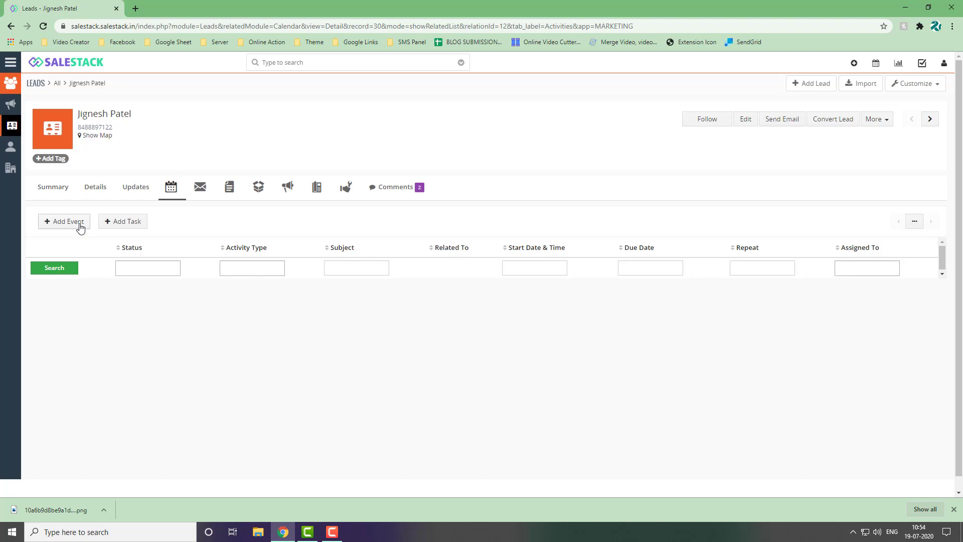
pyautogui.click(80, 226)
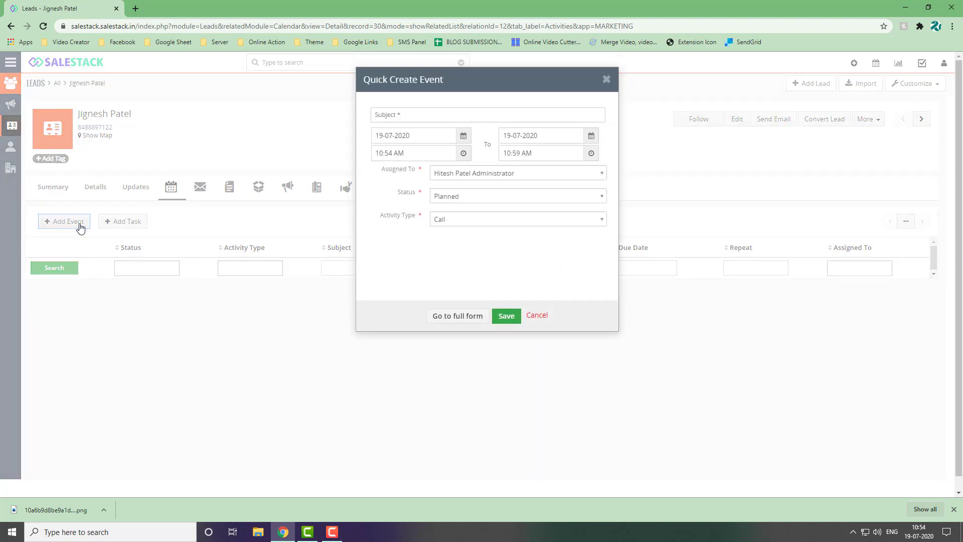
pyautogui.click(416, 116)
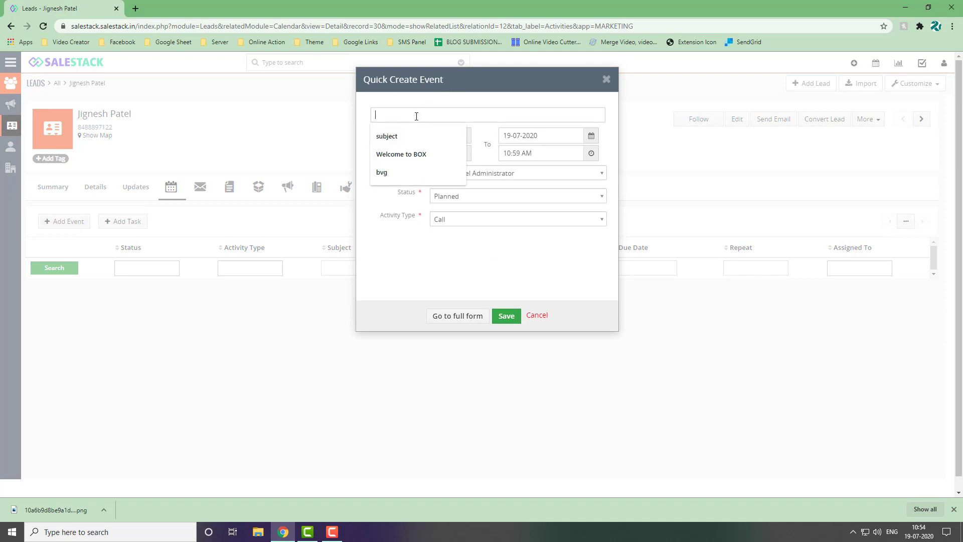
pyautogui.write('Meeting')
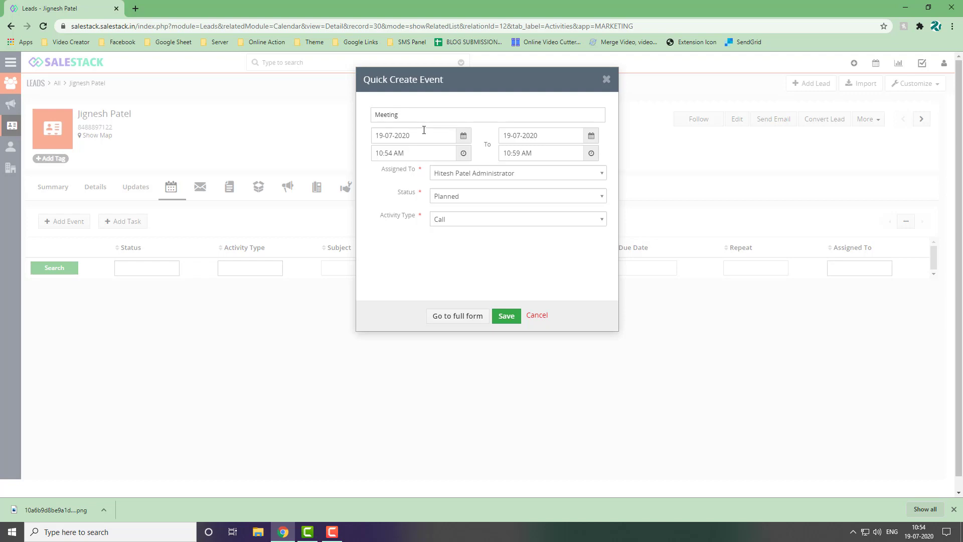
pyautogui.click(424, 136)
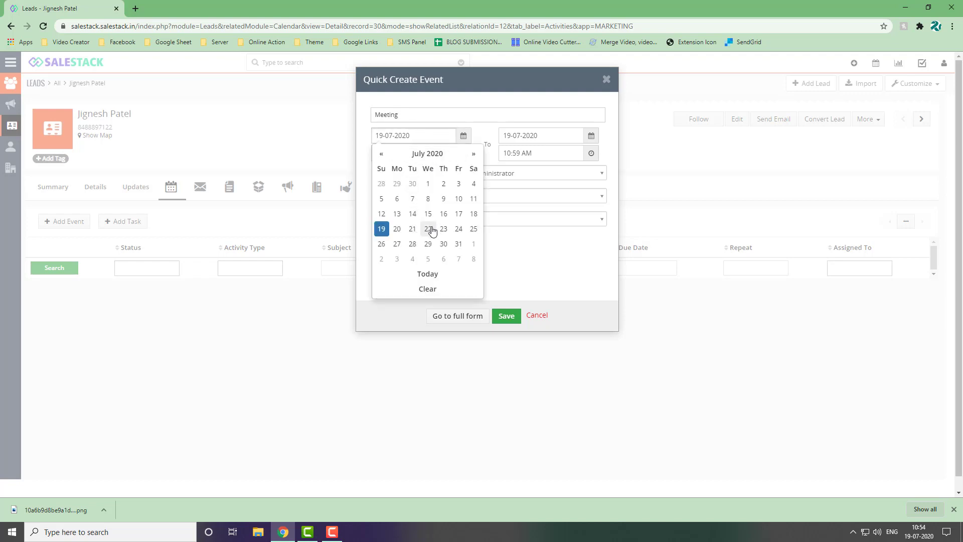
pyautogui.click(413, 229)
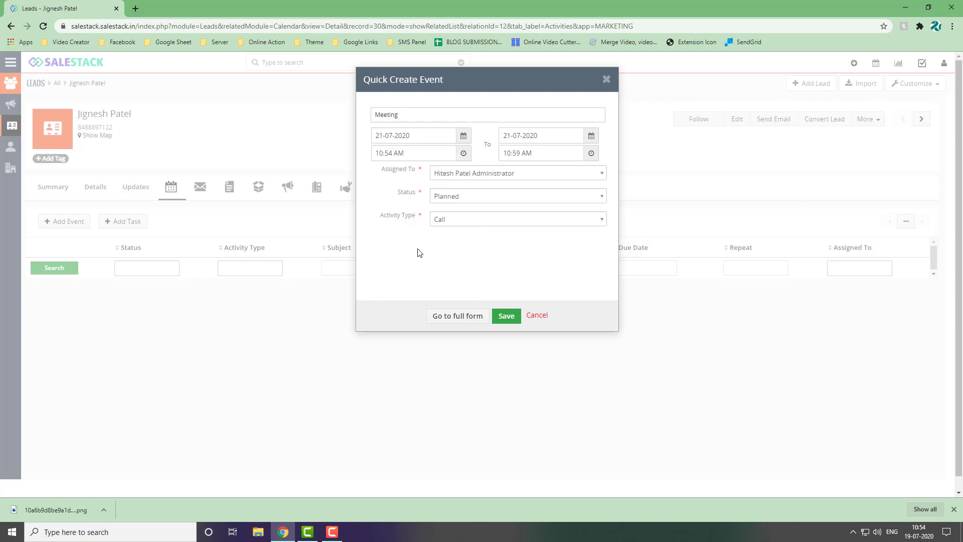
pyautogui.click(430, 150)
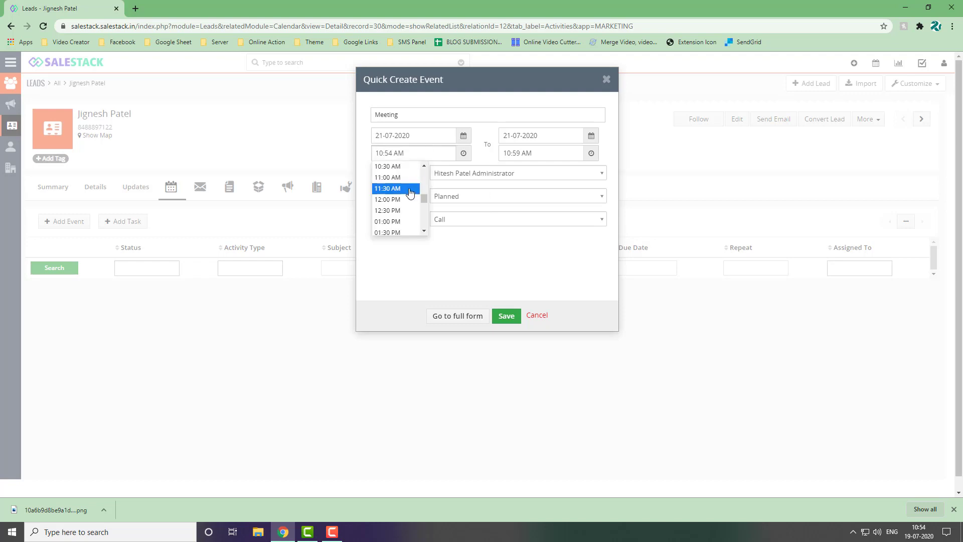
pyautogui.click(396, 222)
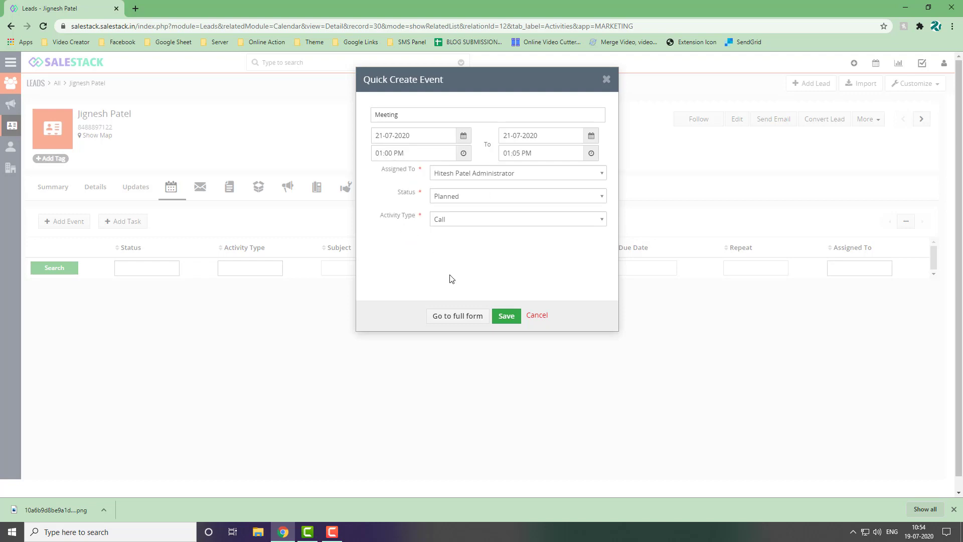
pyautogui.click(448, 221)
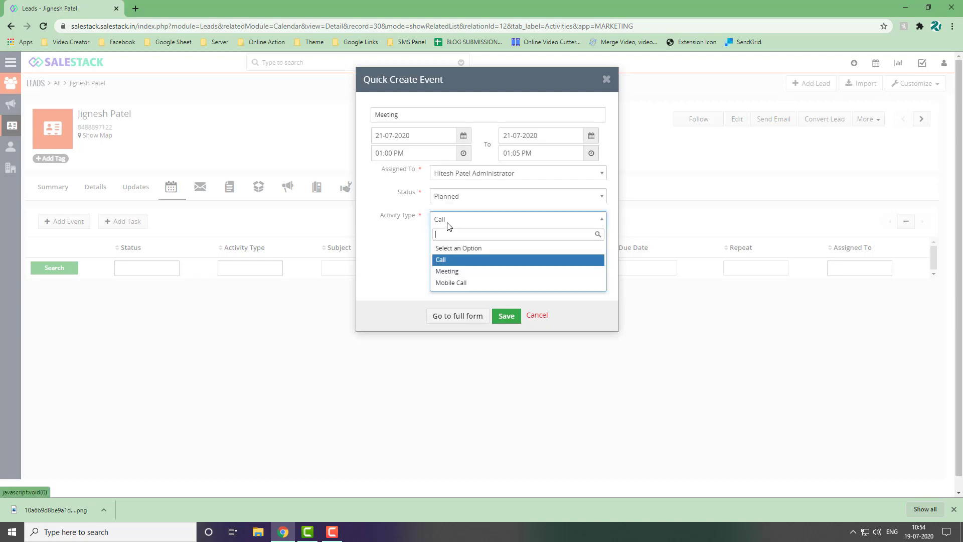
pyautogui.click(455, 273)
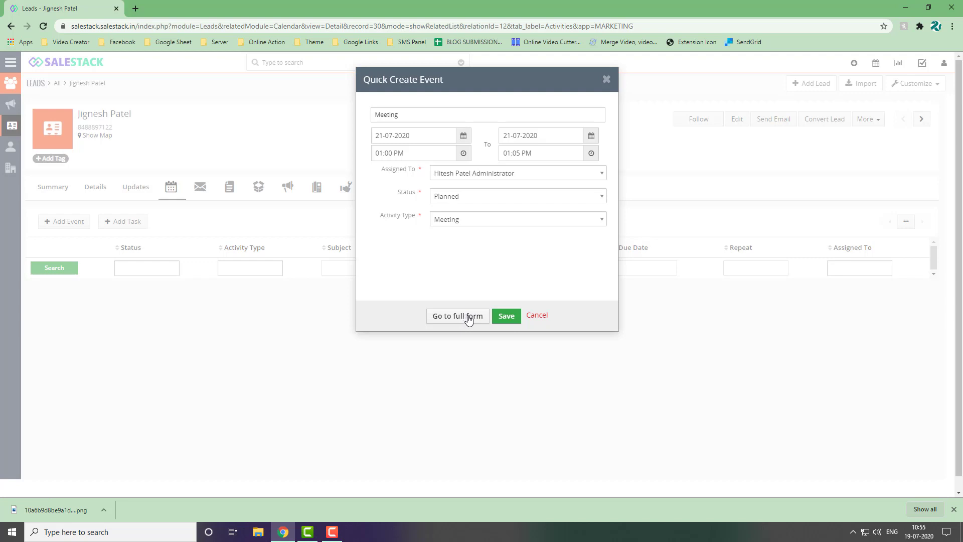
pyautogui.click(505, 316)
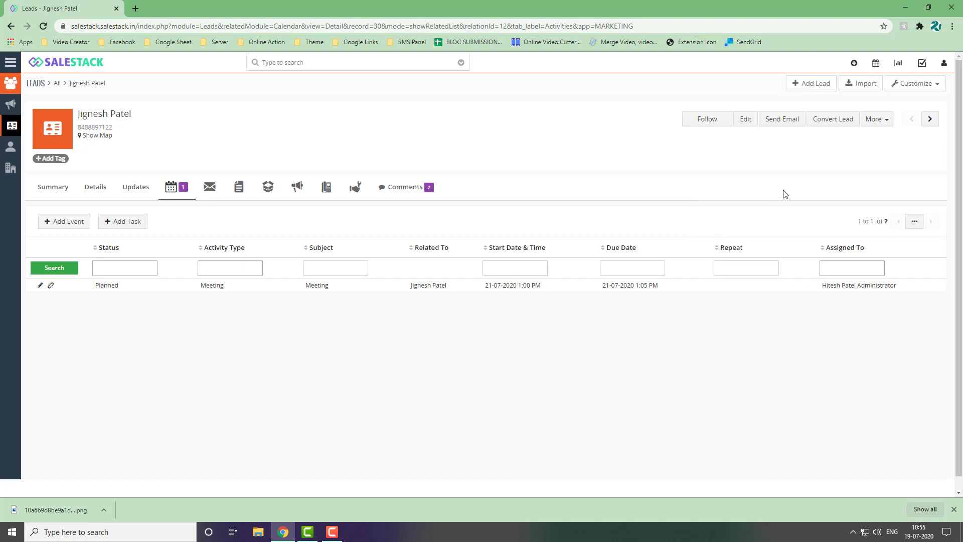
# Step: Open the Calendar in a new tab in July 2020 month view around the 21st
pyautogui.middleClick(876, 66)
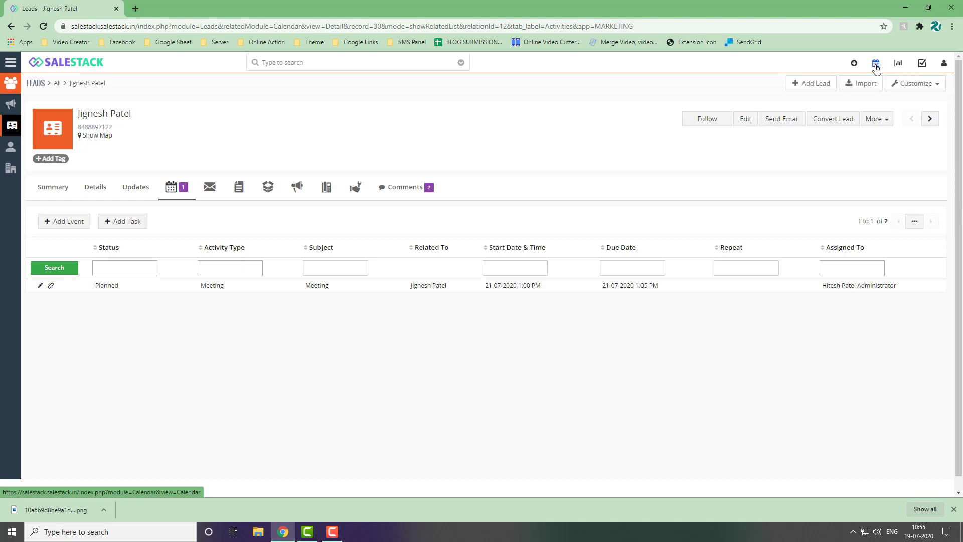
pyautogui.click(143, 5)
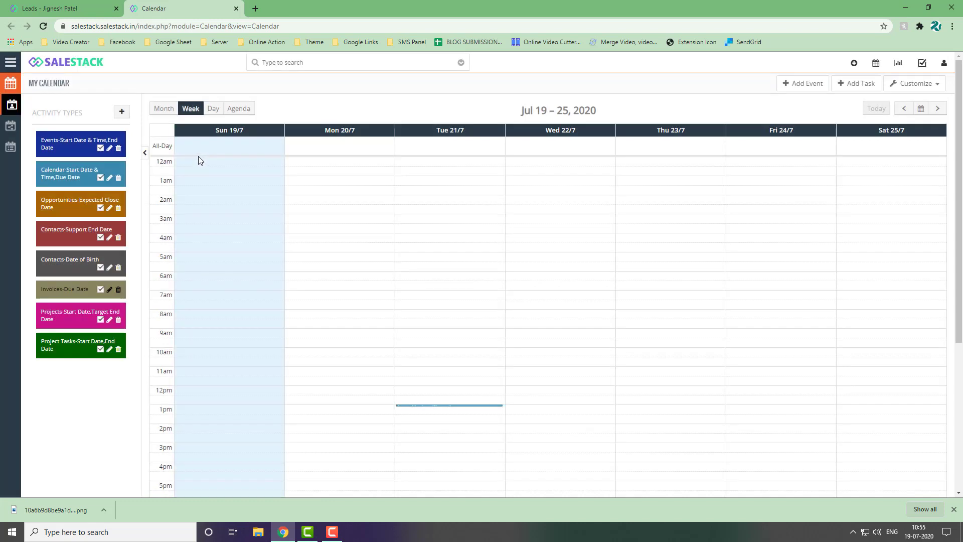
pyautogui.click(164, 109)
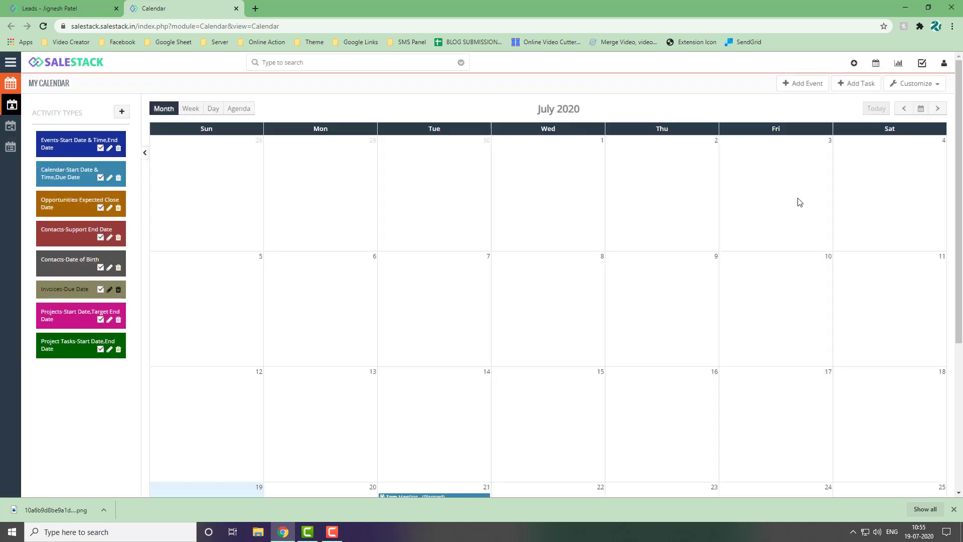
pyautogui.scroll(-2, 680, 345)
pyautogui.scroll(2, 568, 344)
pyautogui.scroll(-5, 485, 376)
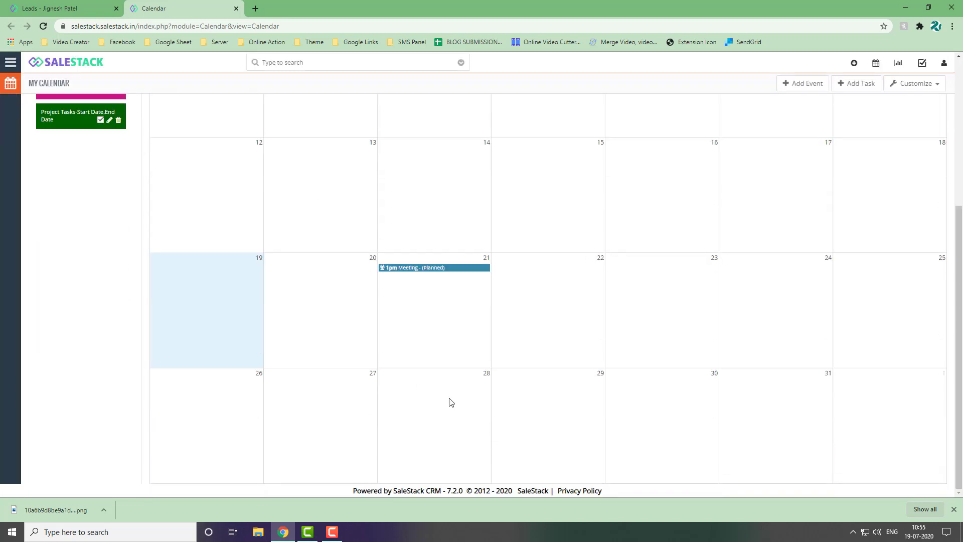
pyautogui.moveTo(443, 276)
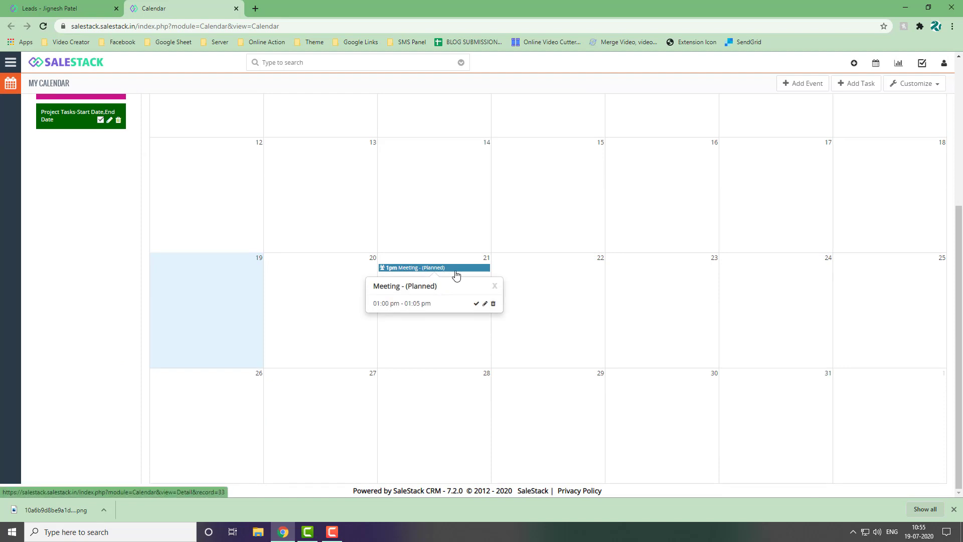
pyautogui.scroll(4, 456, 275)
pyautogui.scroll(-4, 458, 286)
# Step: Open the 1:00 PM Meeting's record and review its times, Planned status and Related To lead
pyautogui.click(470, 272)
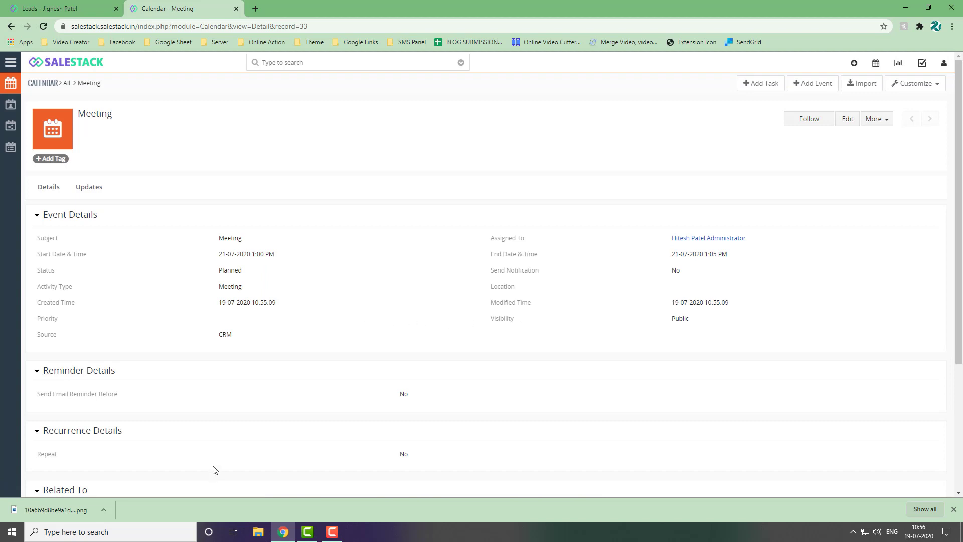
pyautogui.scroll(-1, 304, 395)
pyautogui.scroll(-3, 303, 395)
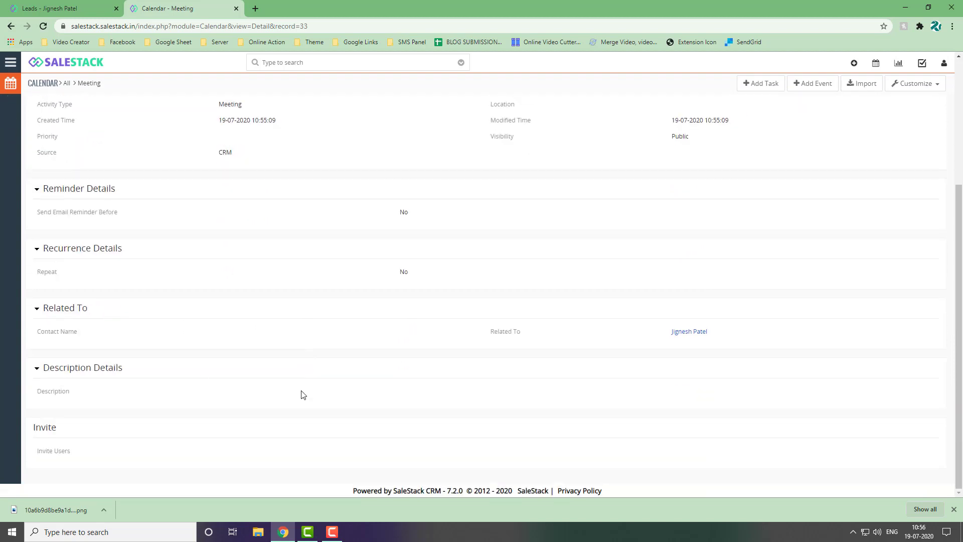
pyautogui.moveTo(487, 333); pyautogui.dragTo(530, 337)
pyautogui.scroll(4, 700, 338)
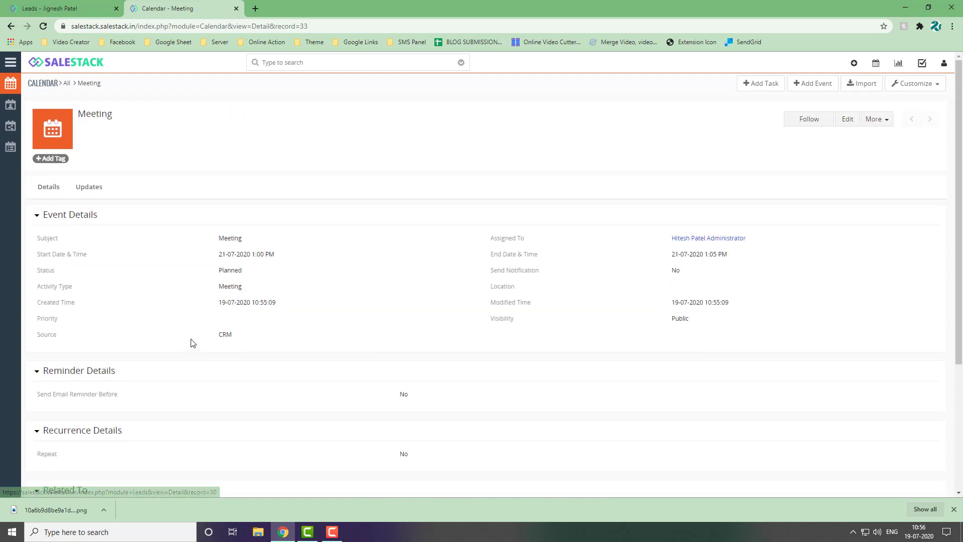
pyautogui.scroll(-1, 555, 354)
pyautogui.scroll(-2, 664, 396)
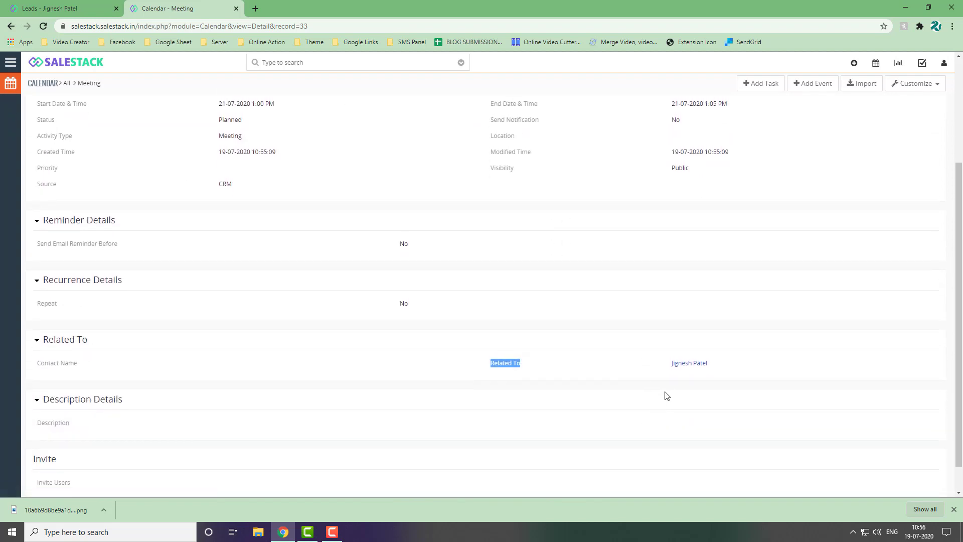
pyautogui.scroll(3, 552, 390)
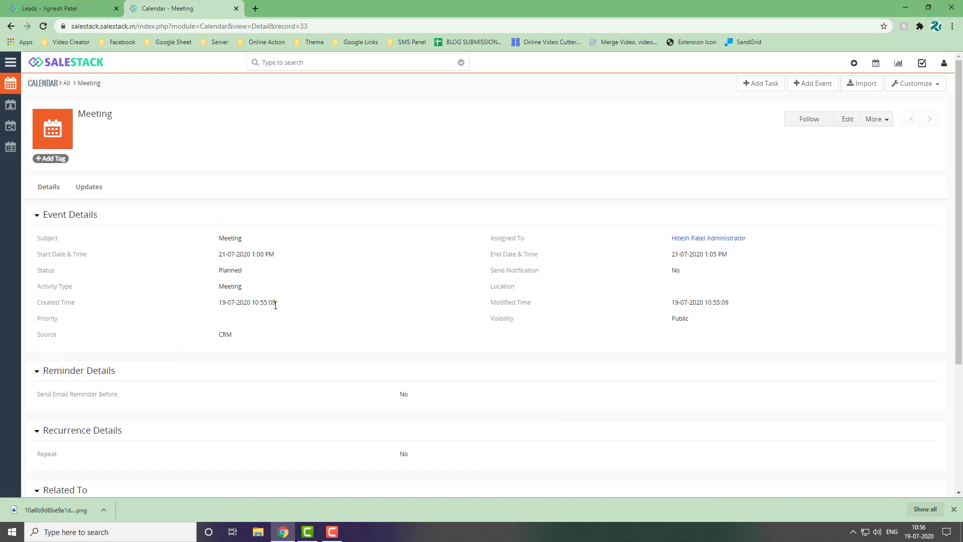
pyautogui.scroll(-4, 534, 363)
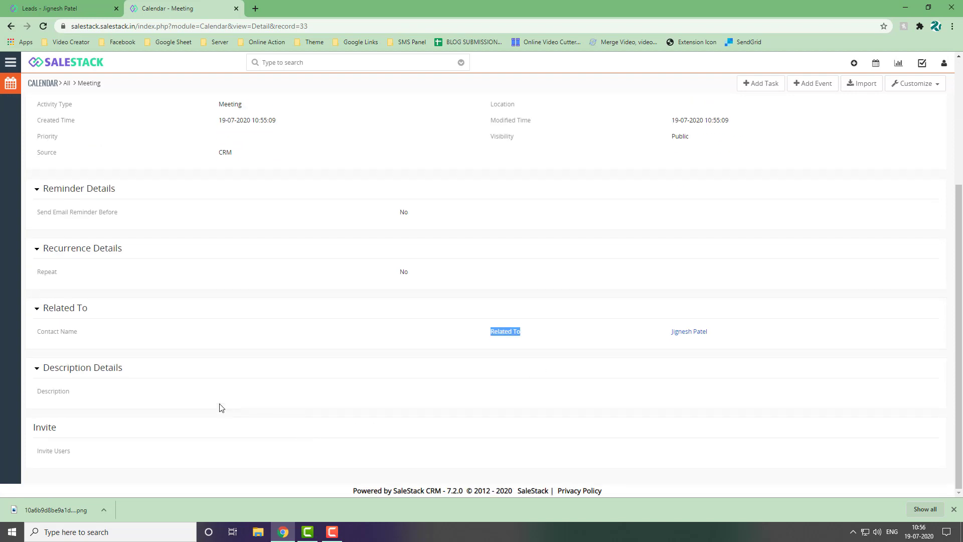
pyautogui.click(780, 351)
# Step: Go to the related lead's Summary showing the Tue 21 Jul Meeting, then open More
pyautogui.click(700, 334)
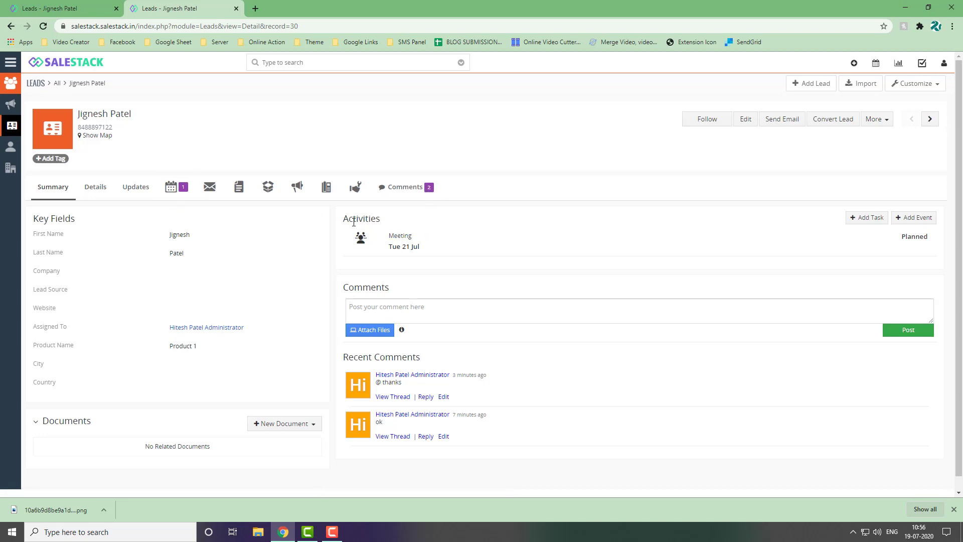
pyautogui.moveTo(353, 219); pyautogui.dragTo(382, 222)
pyautogui.click(414, 266)
pyautogui.click(879, 124)
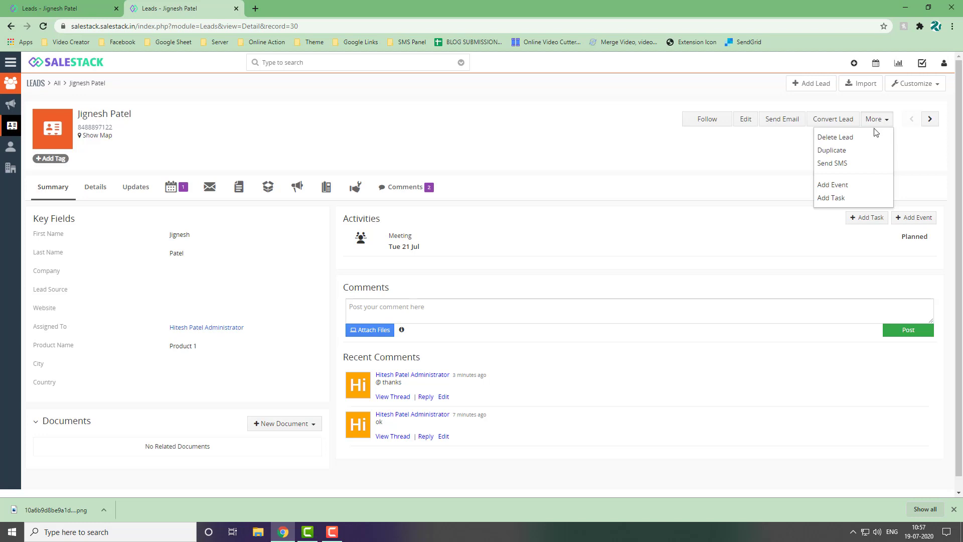
# Step: Start converting the lead with a new organization named Rosix Technology
pyautogui.click(825, 122)
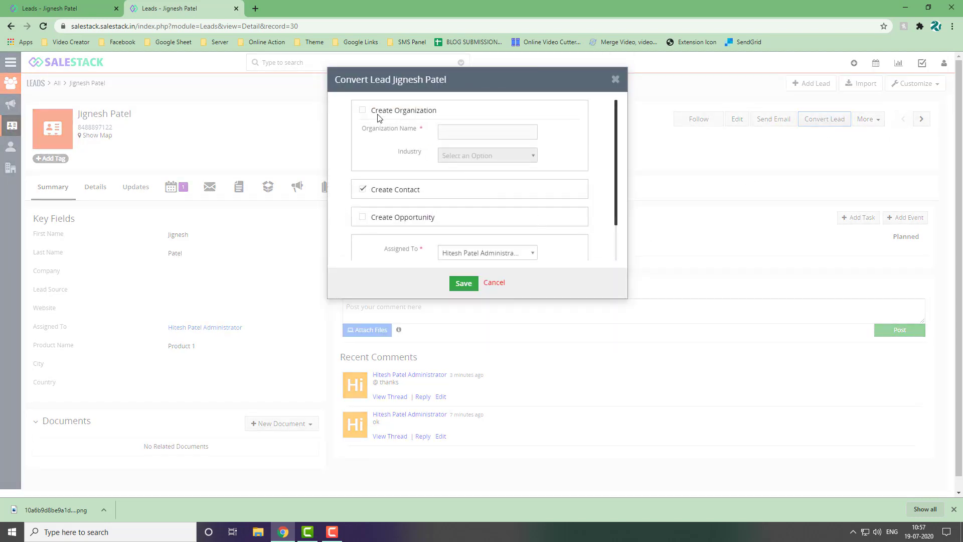
pyautogui.click(362, 111)
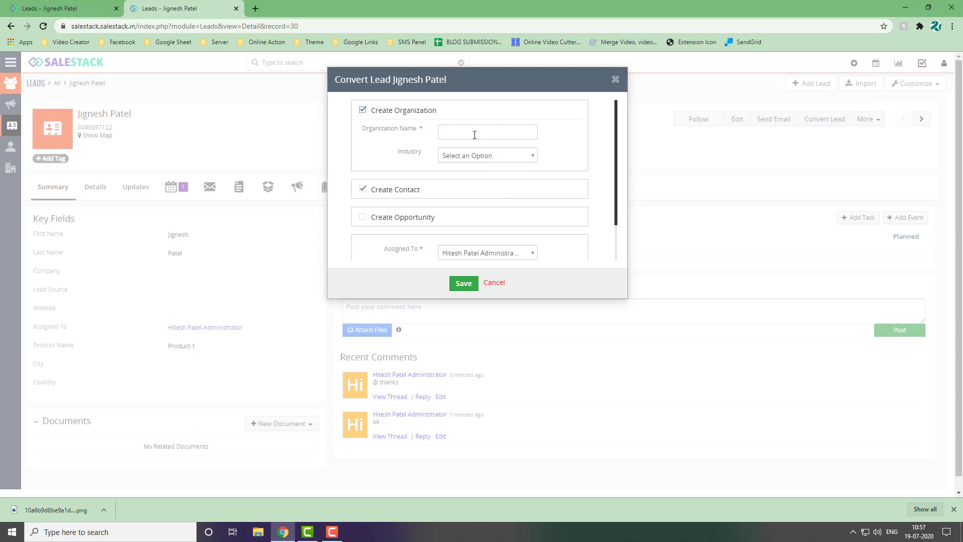
pyautogui.click(473, 139)
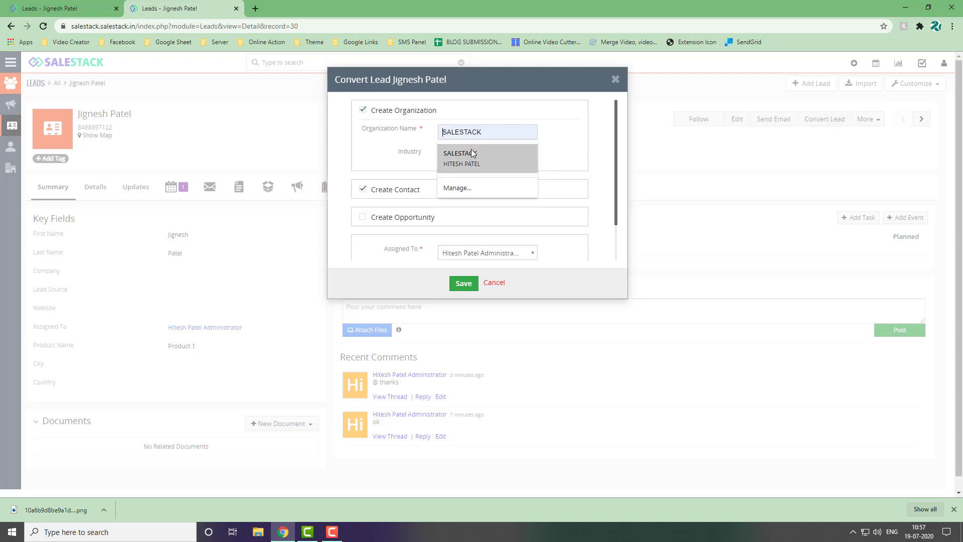
pyautogui.write('Rosix Technology')
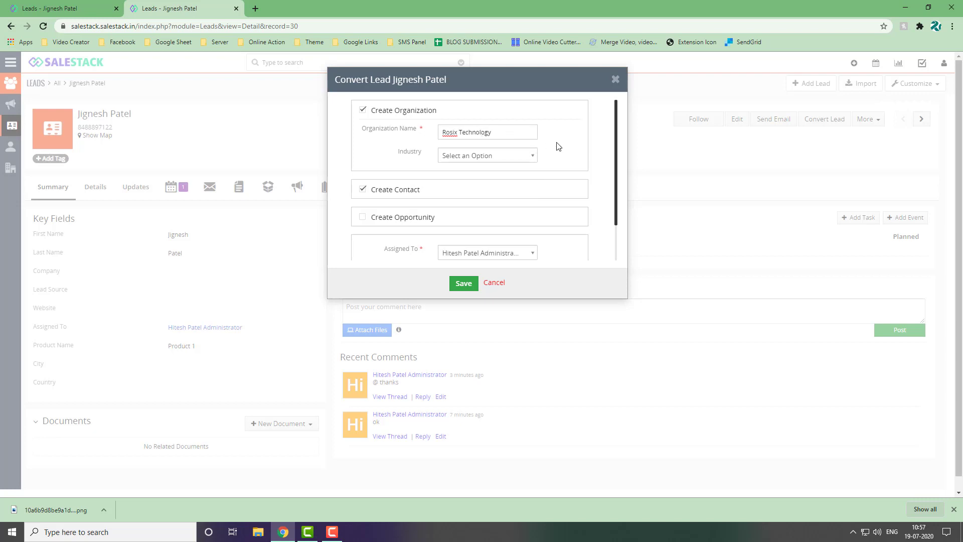
# Step: Set the organization's industry to Technology and enable Create Opportunity
pyautogui.click(536, 157)
pyautogui.scroll(-3, 509, 249)
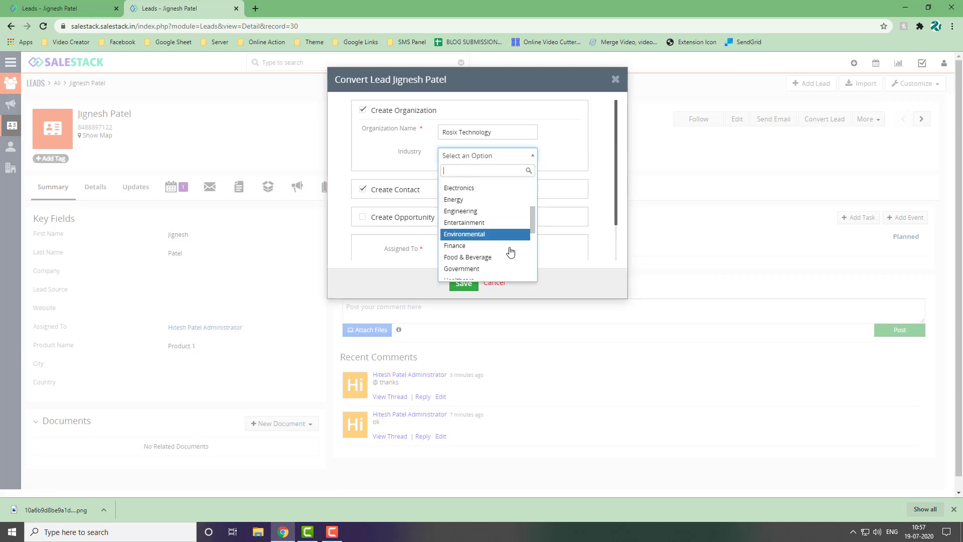
pyautogui.scroll(-1, 498, 245)
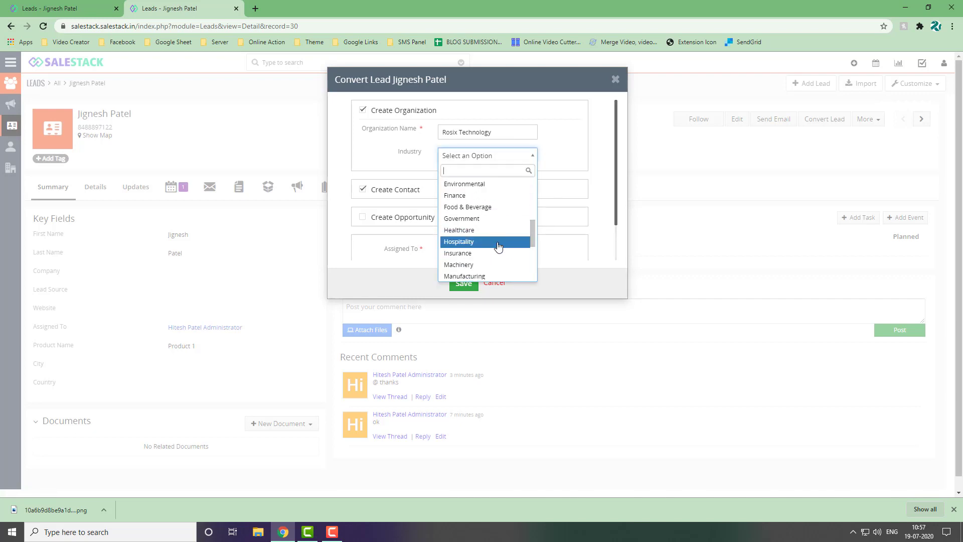
pyautogui.scroll(-3, 491, 261)
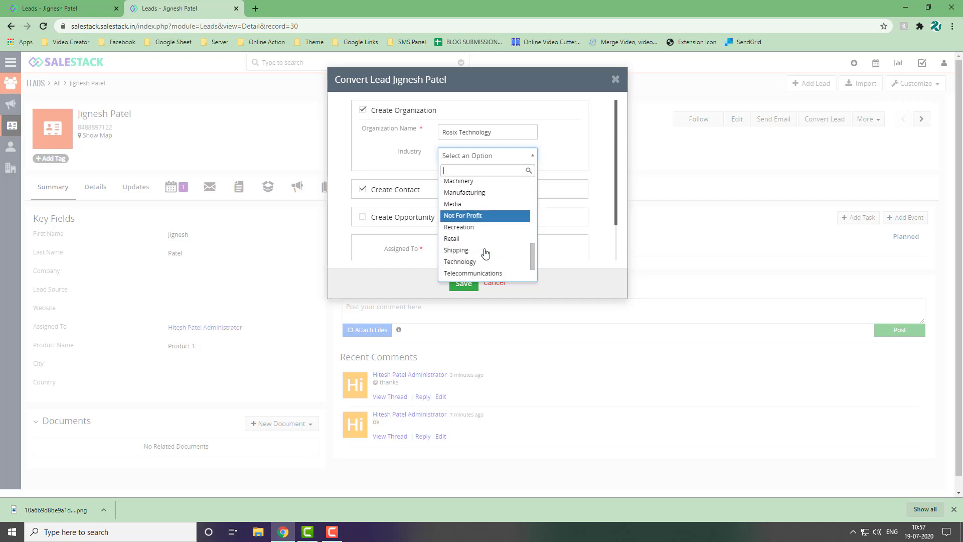
pyautogui.scroll(-1, 486, 252)
pyautogui.click(486, 248)
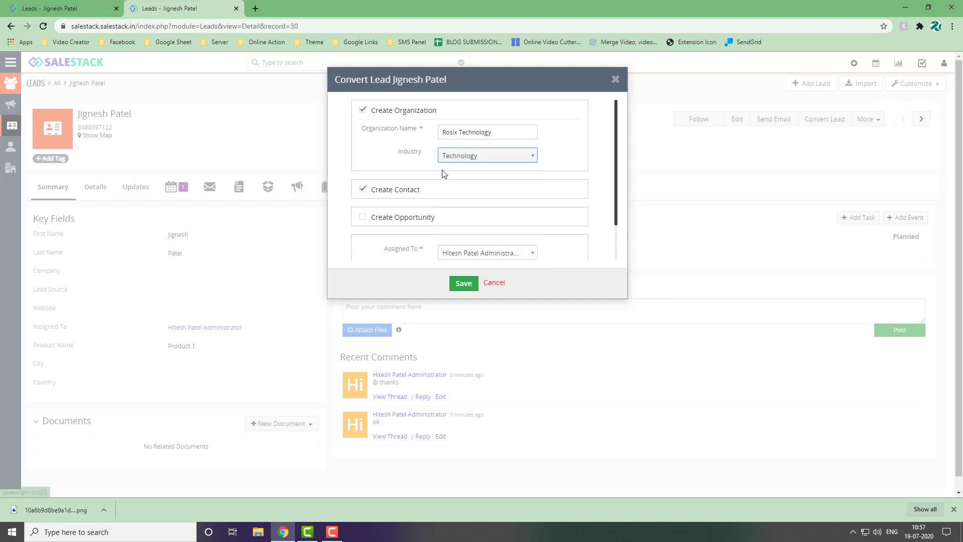
pyautogui.click(362, 217)
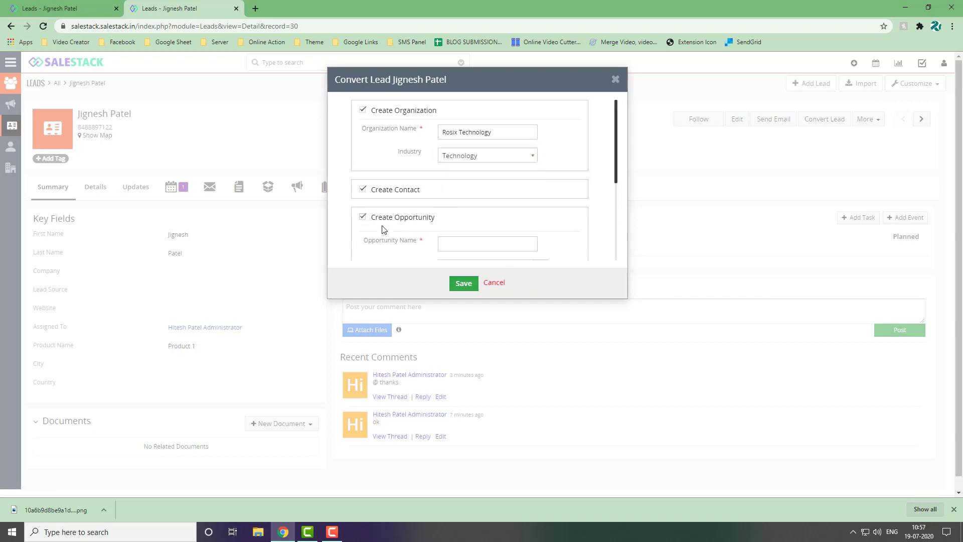
# Step: Enter the opportunity name and set its expected close date to 23-07-2020
pyautogui.scroll(-3, 458, 150)
pyautogui.click(462, 112)
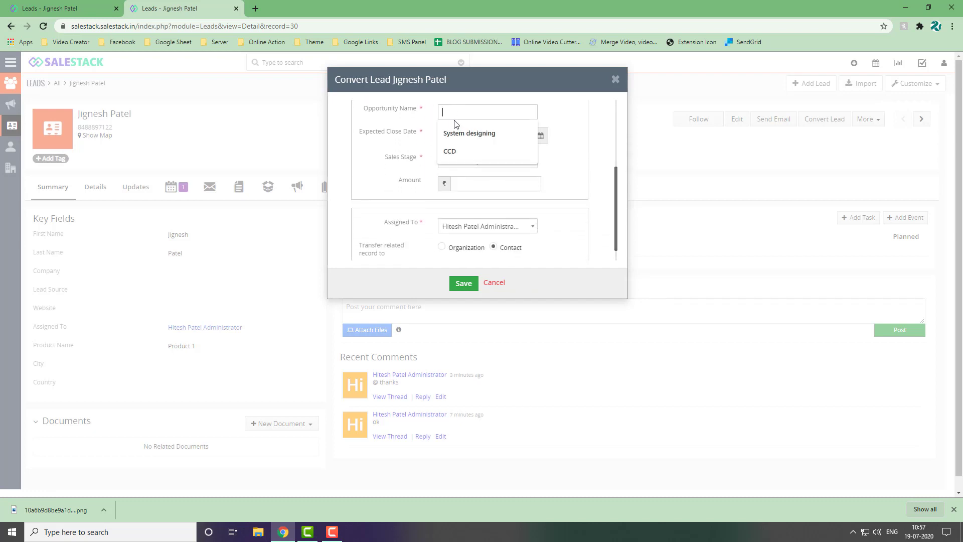
pyautogui.write('Jignesh')
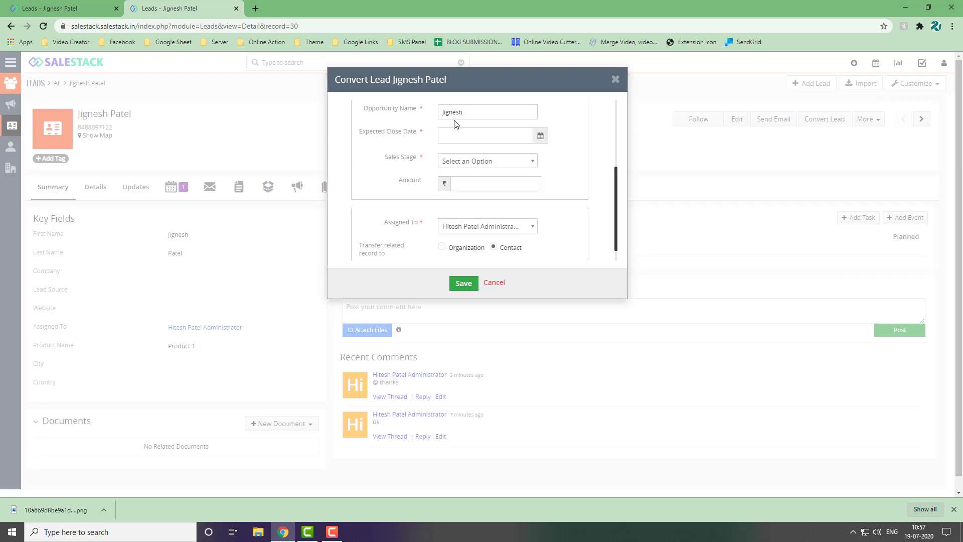
pyautogui.click(500, 135)
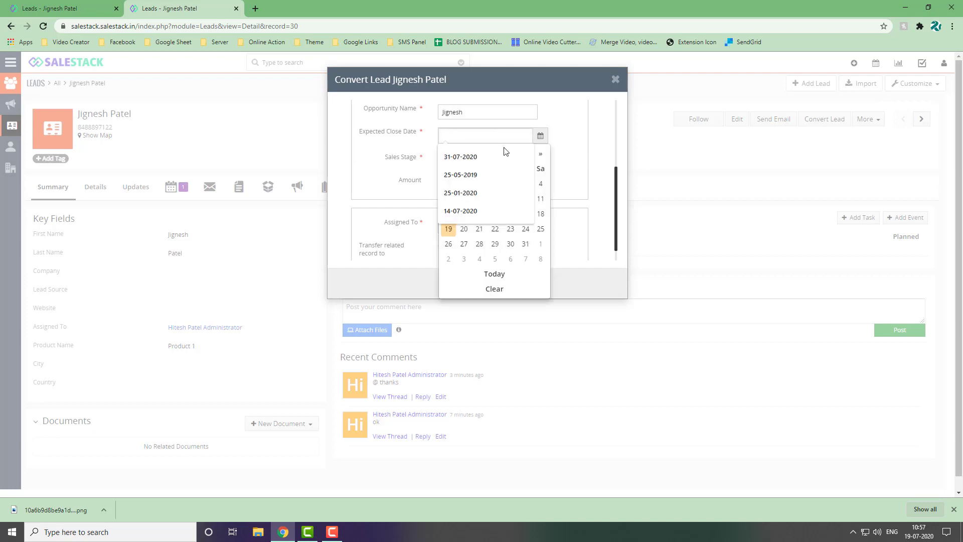
pyautogui.click(508, 145)
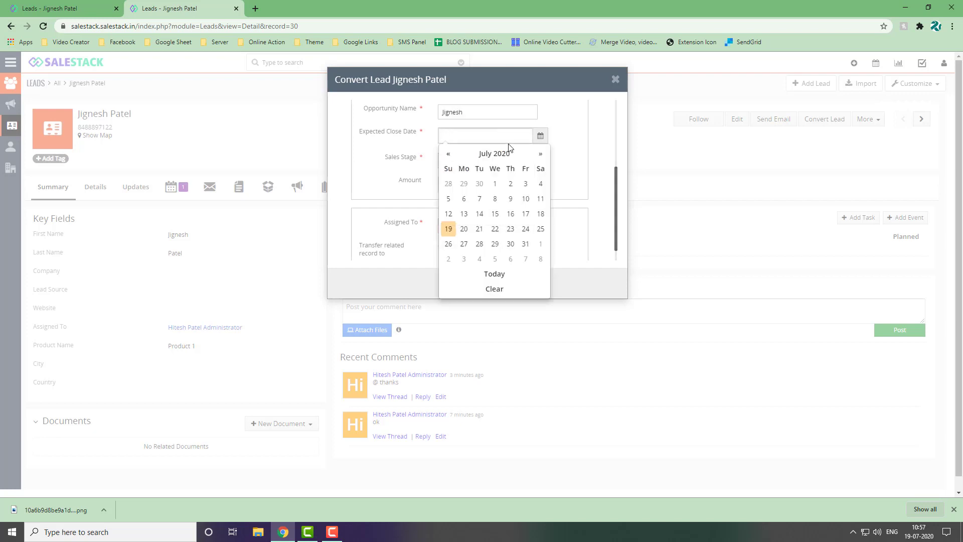
pyautogui.click(511, 229)
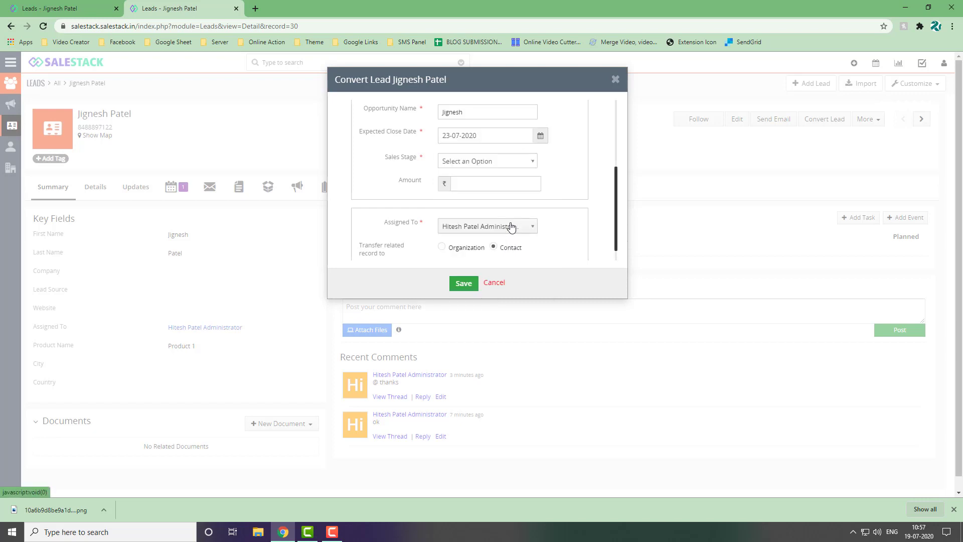
# Step: Set sales stage Prospecting and amount 1000000, transfer related records to the organization, and save
pyautogui.click(501, 166)
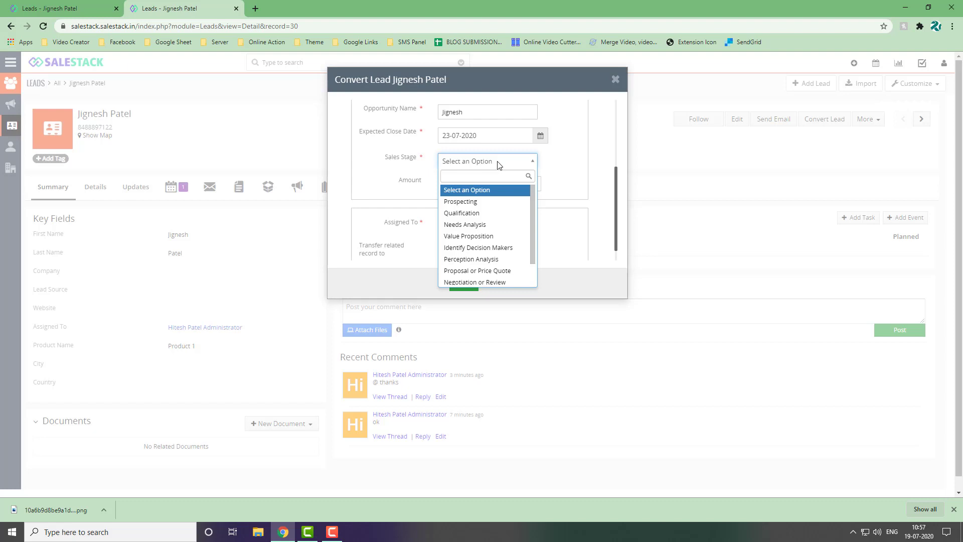
pyautogui.click(509, 206)
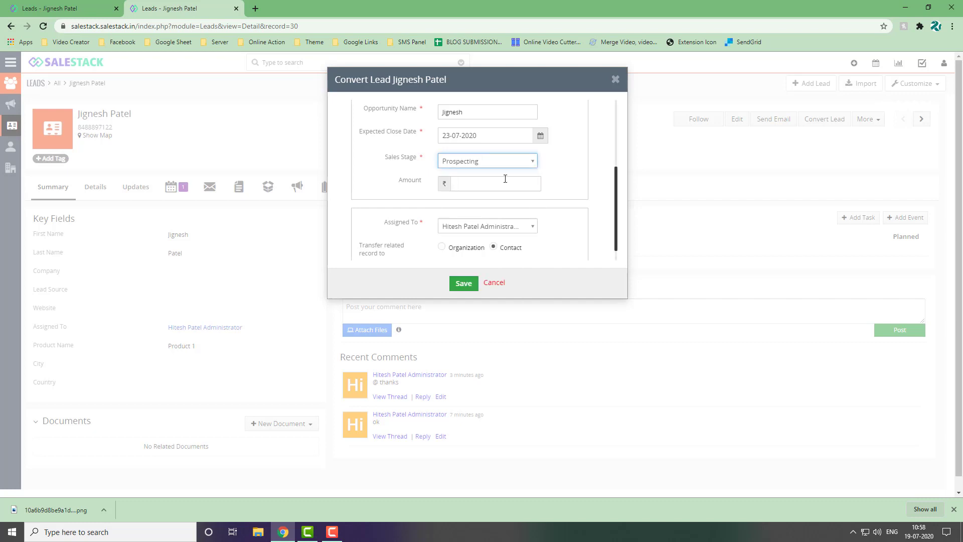
pyautogui.click(506, 180)
pyautogui.write('10')
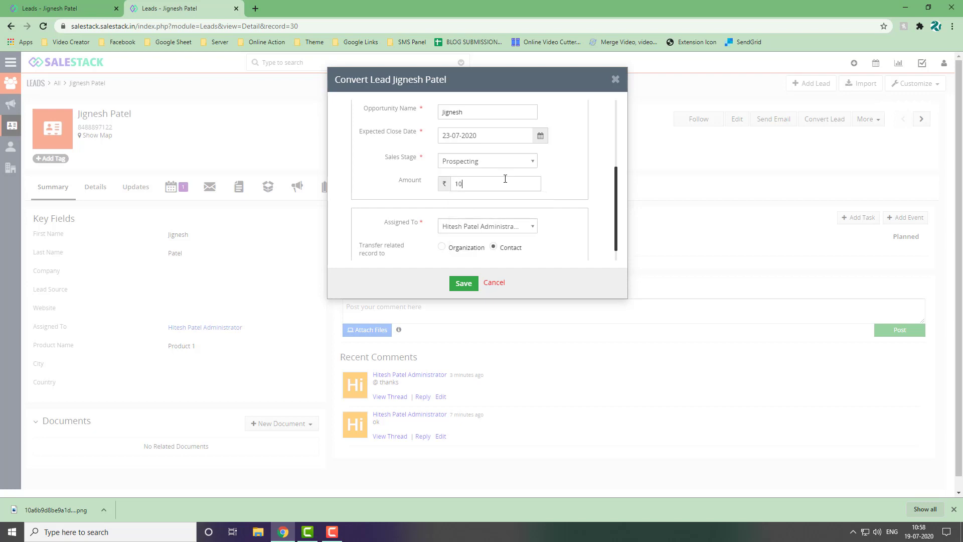
pyautogui.write('00000')
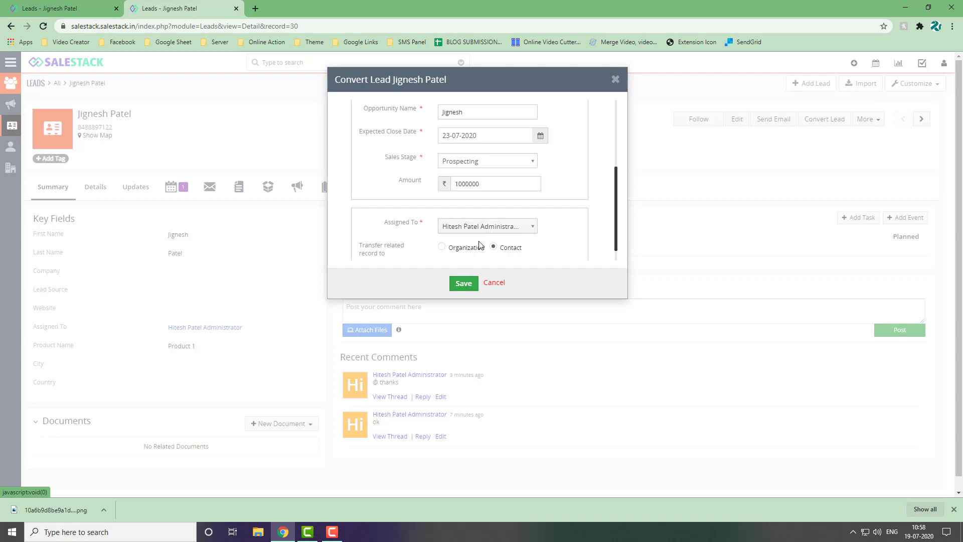
pyautogui.scroll(-1, 454, 246)
pyautogui.click(441, 229)
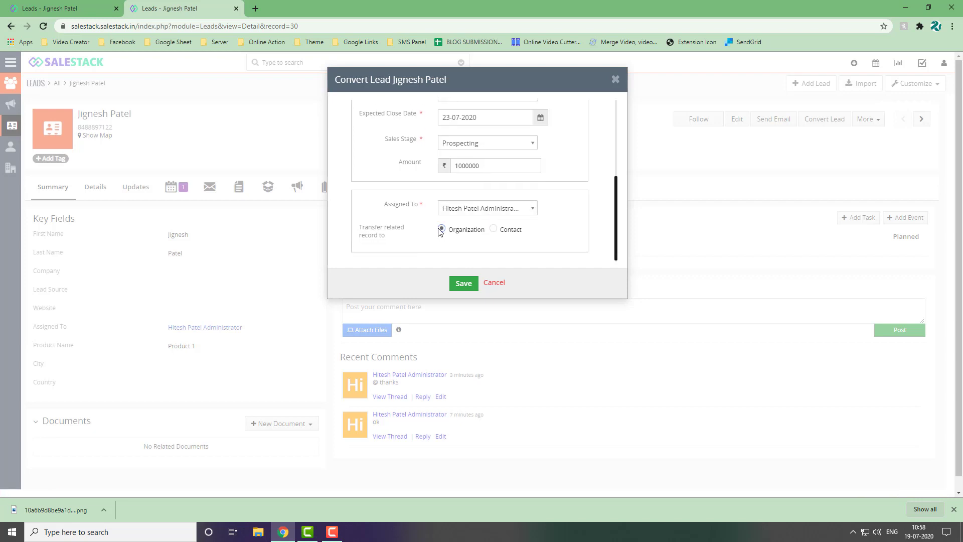
pyautogui.click(475, 285)
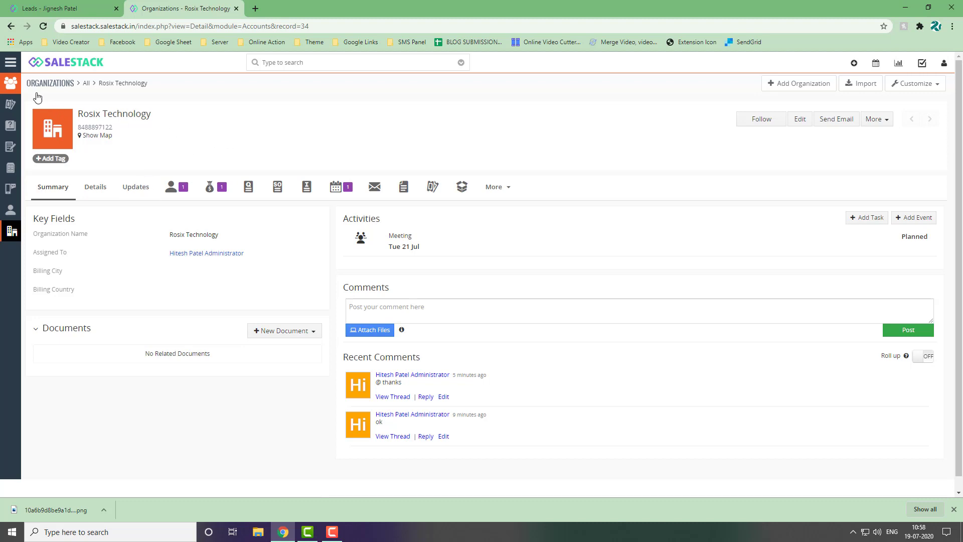
# Step: Review the Rosix Technology organization summary and open, then close, its More sections list
pyautogui.moveTo(27, 83); pyautogui.dragTo(75, 81)
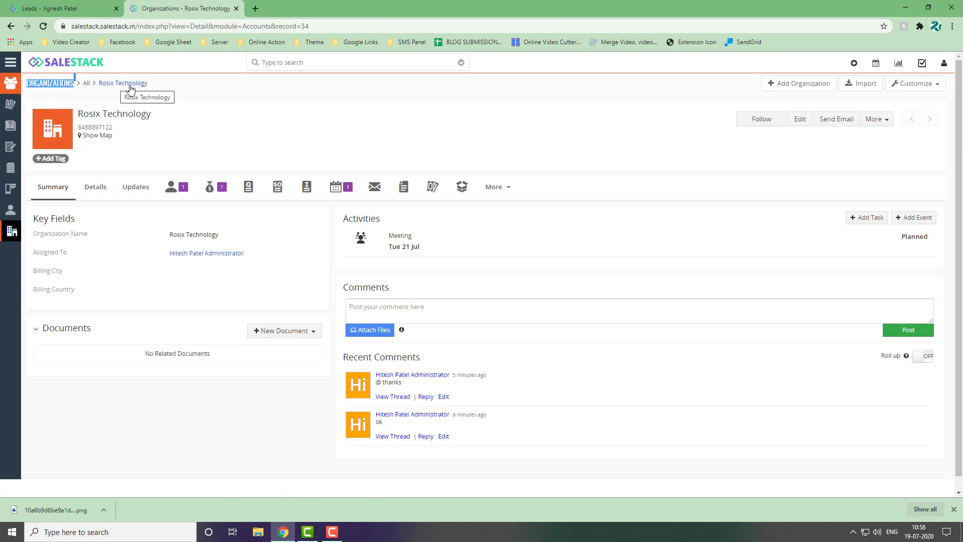
pyautogui.click(185, 121)
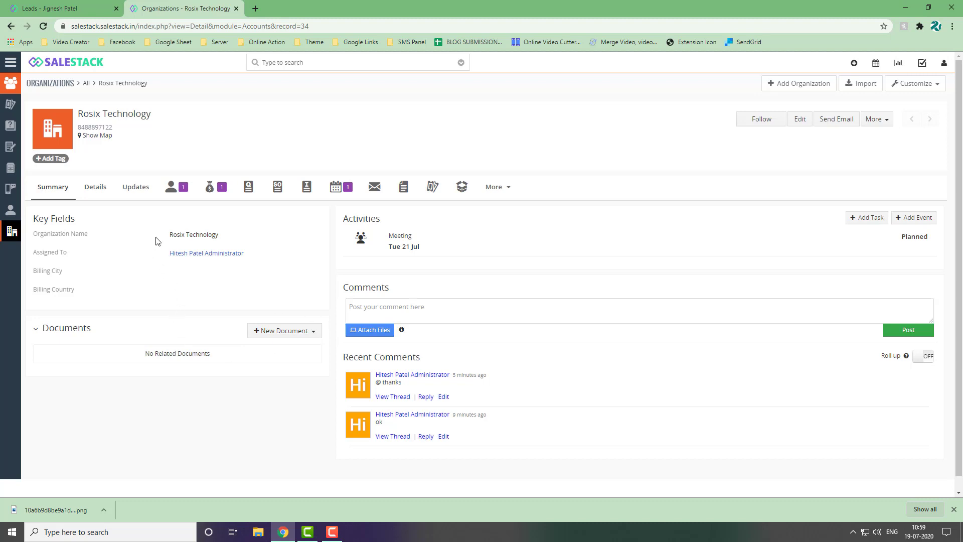
pyautogui.moveTo(155, 241); pyautogui.dragTo(225, 237)
pyautogui.click(129, 267)
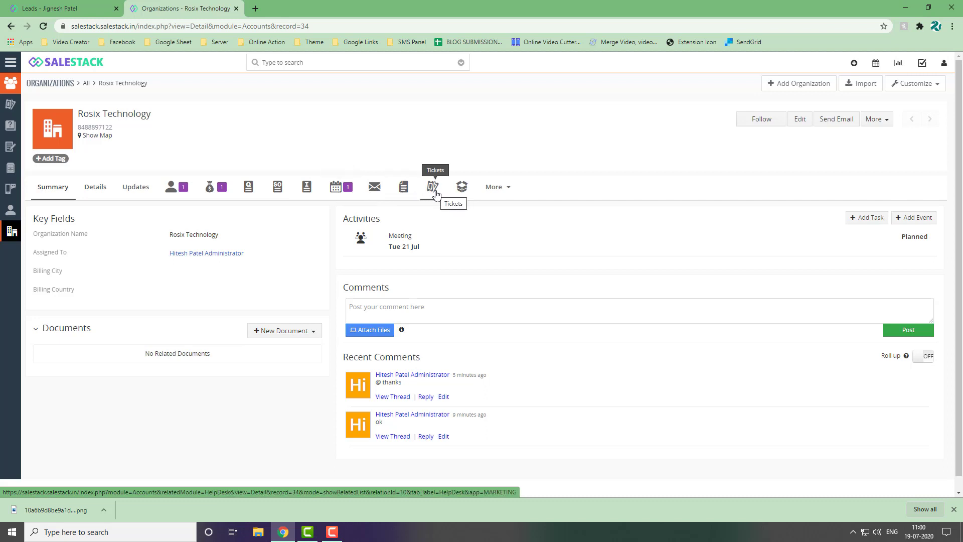
pyautogui.click(490, 190)
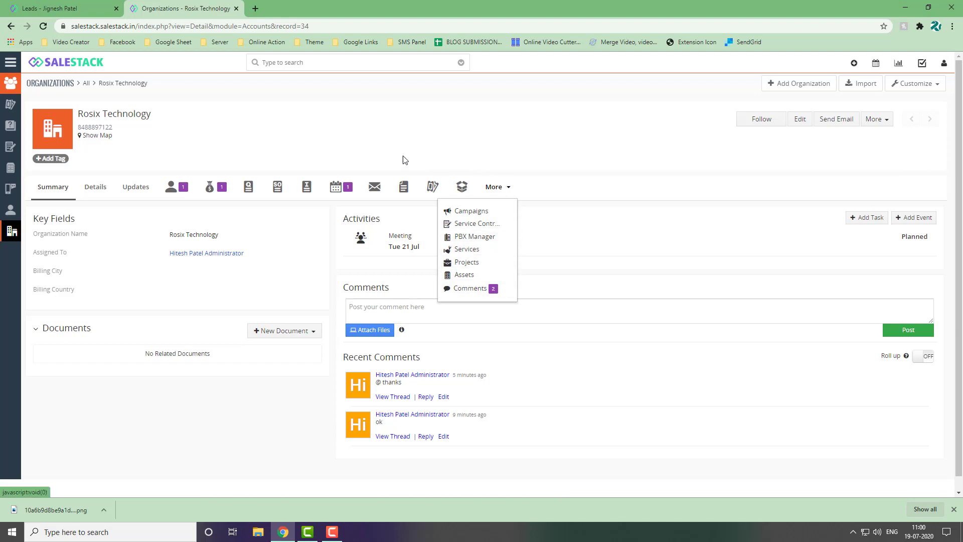
pyautogui.click(120, 239)
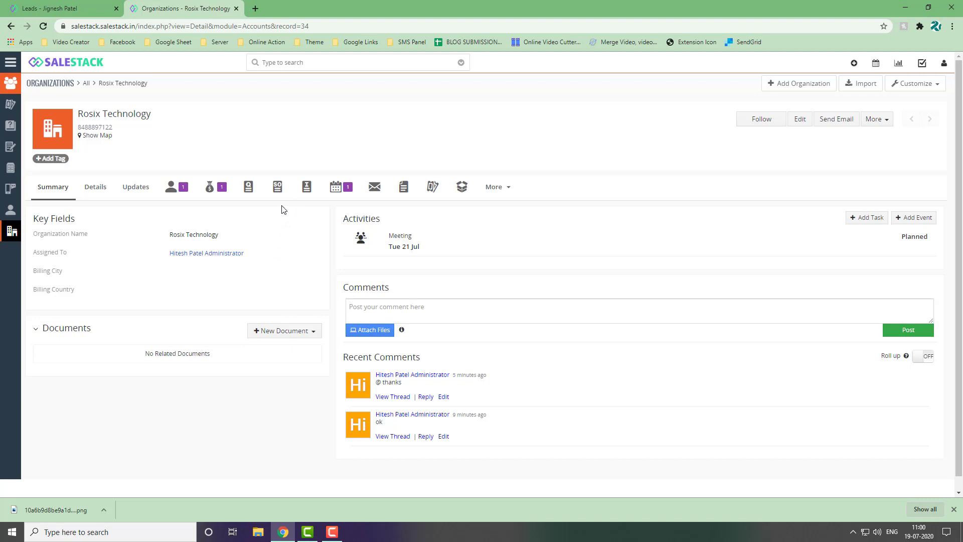
# Step: Reopen Rosix Technology from the organizations list, check Customize, then show the Marketing modules menu
pyautogui.click(88, 83)
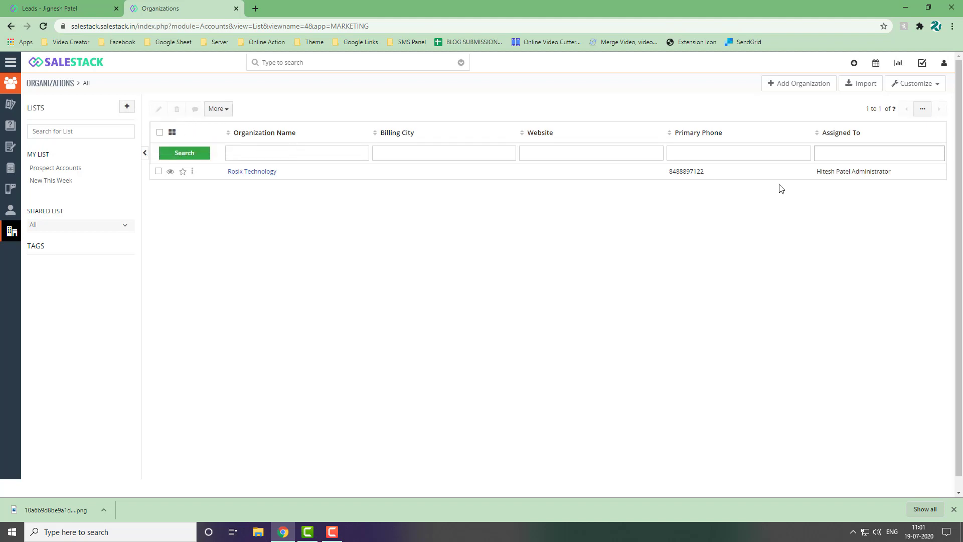
pyautogui.click(253, 174)
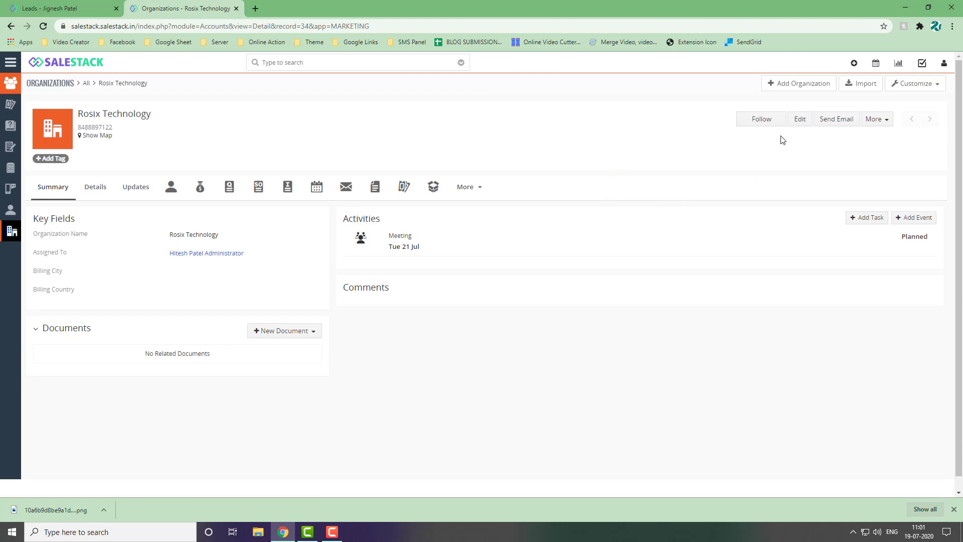
pyautogui.click(937, 86)
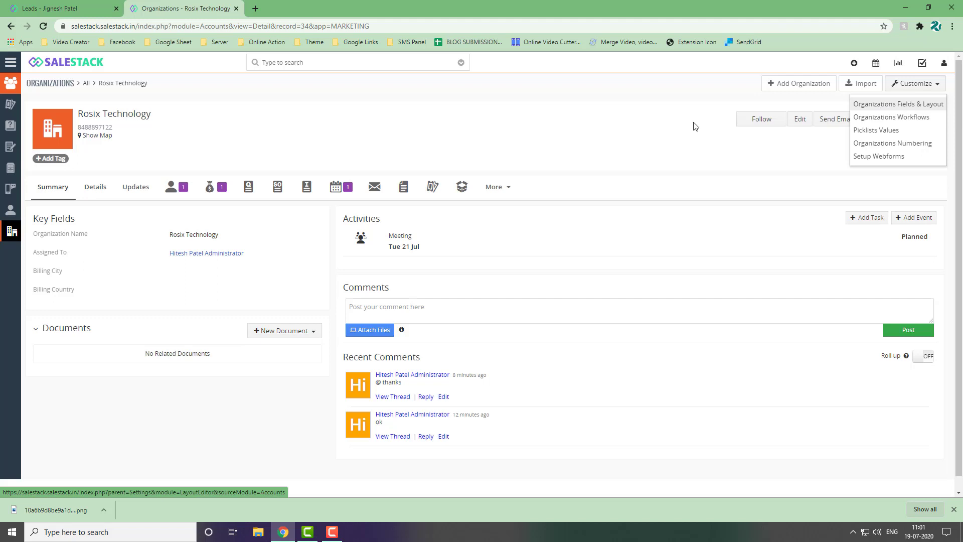
pyautogui.click(495, 123)
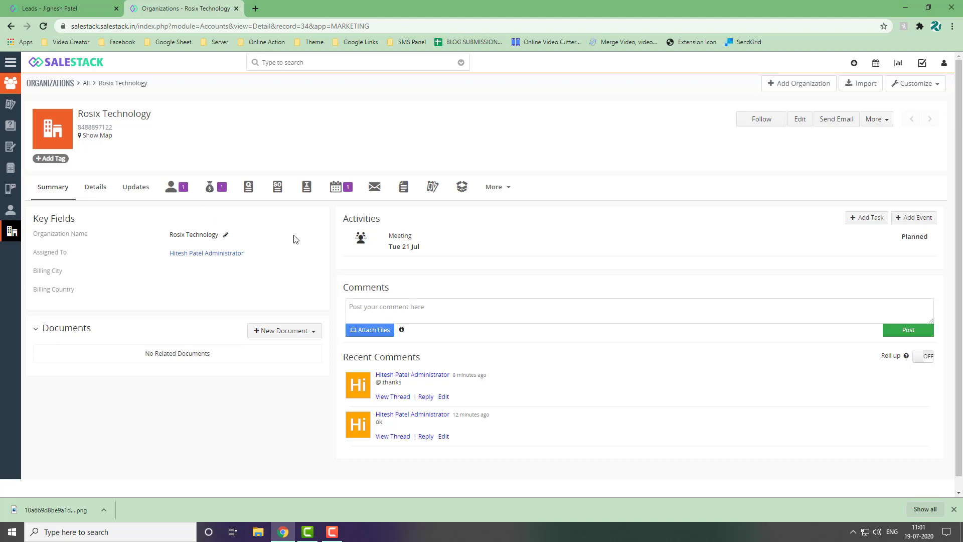
pyautogui.click(11, 62)
pyautogui.moveTo(71, 103)
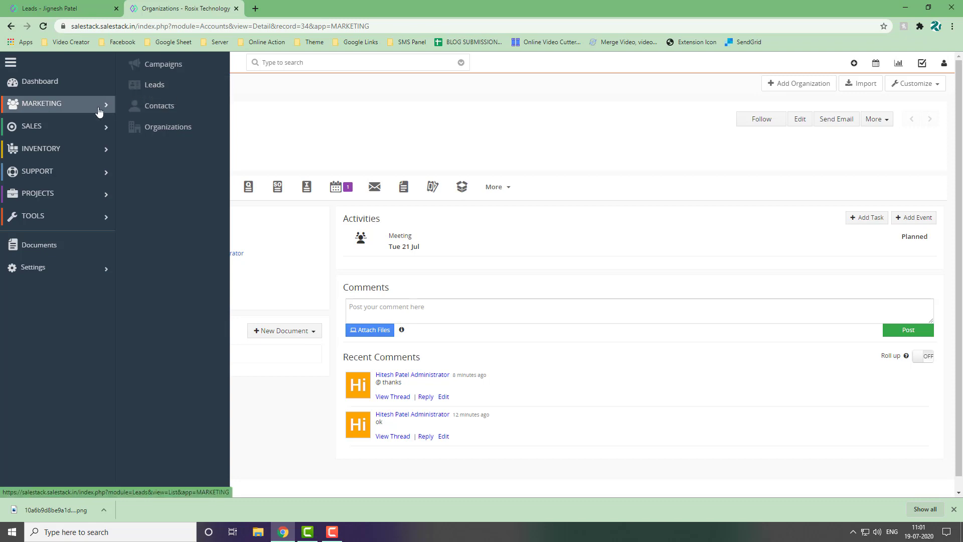
# Step: Open the Rosix Technology opportunity, check its Updates, and show its More actions menu
pyautogui.moveTo(101, 125)
pyautogui.click(185, 68)
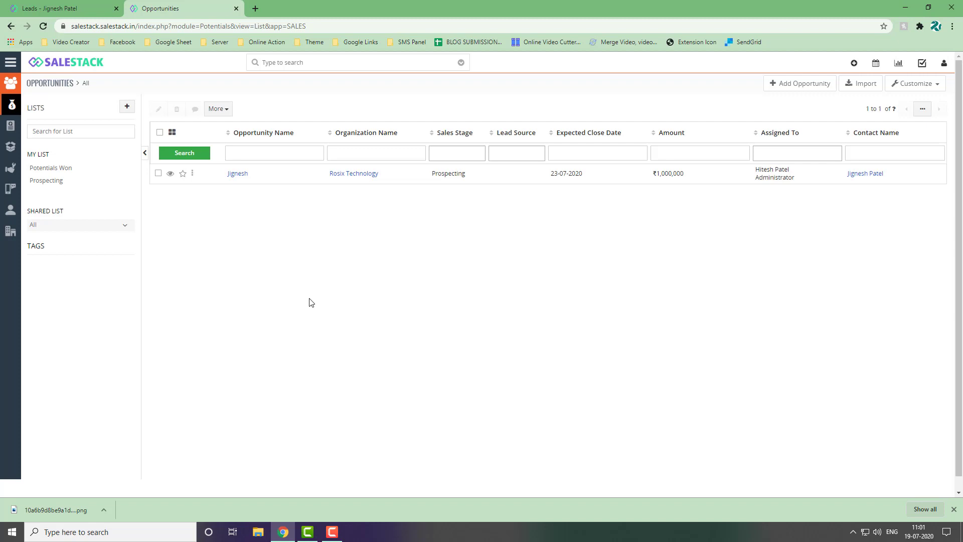
pyautogui.click(238, 174)
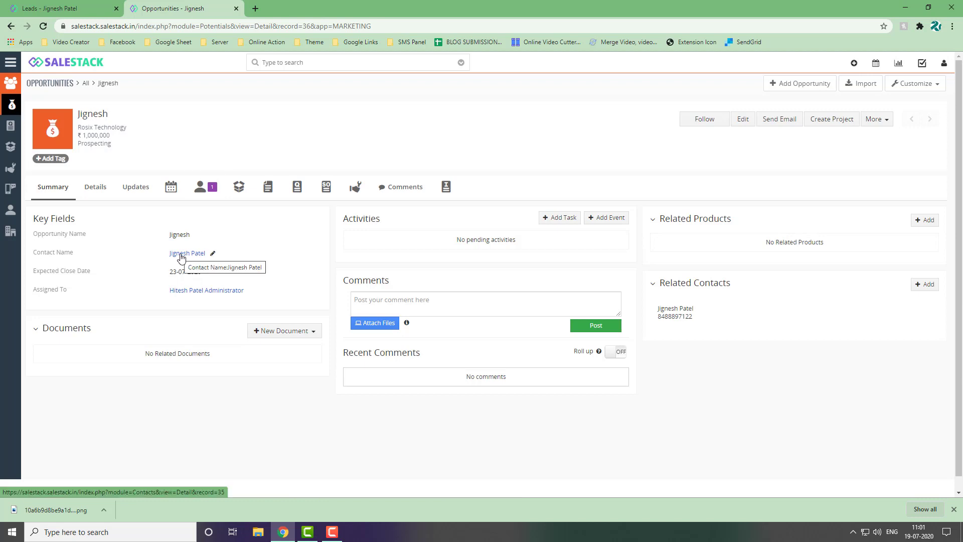
pyautogui.click(138, 189)
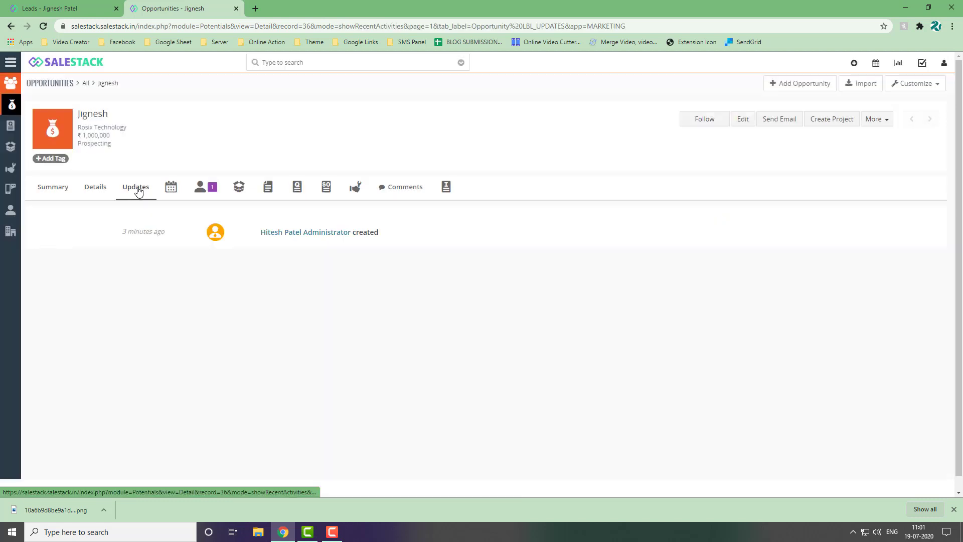
pyautogui.click(60, 189)
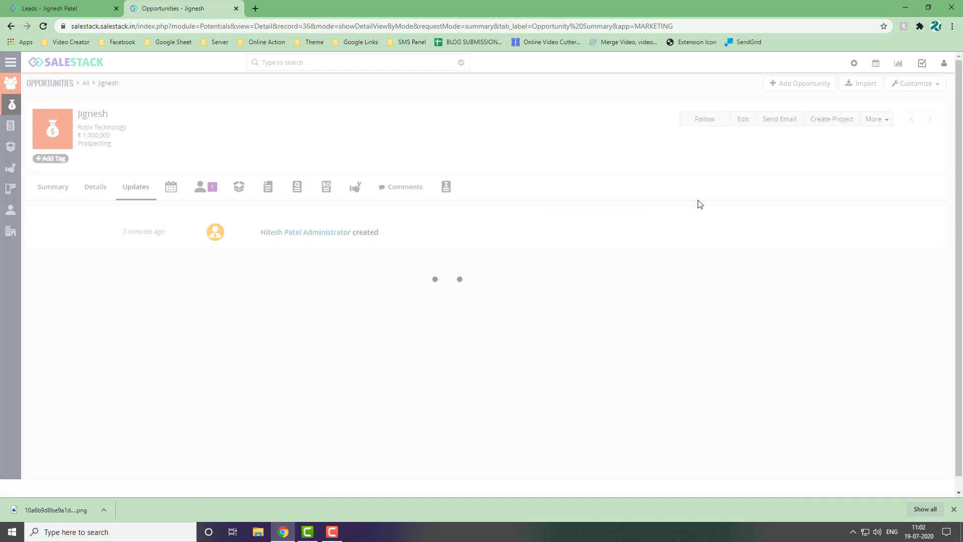
pyautogui.click(883, 123)
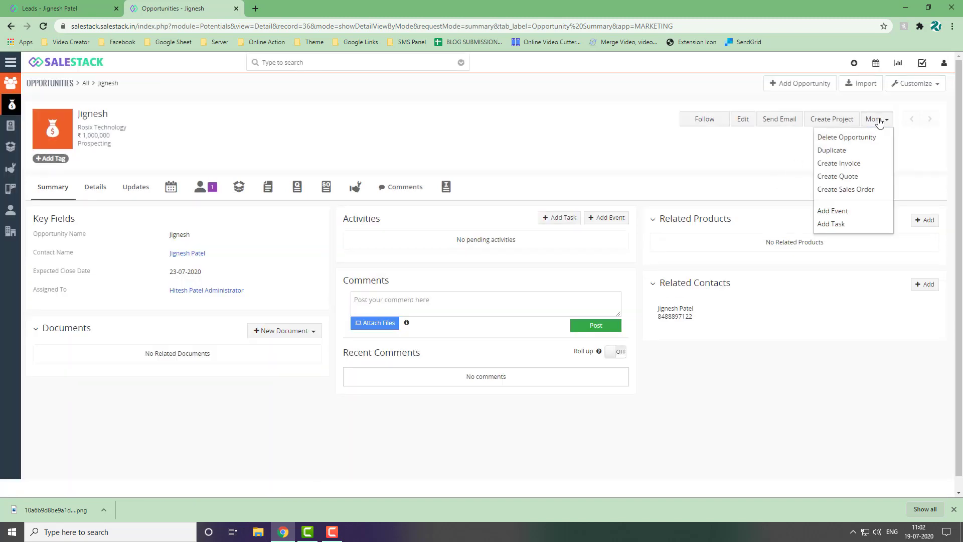
# Step: Create a quote from the opportunity with subject Product and quotation date 22-07-2020
pyautogui.click(873, 177)
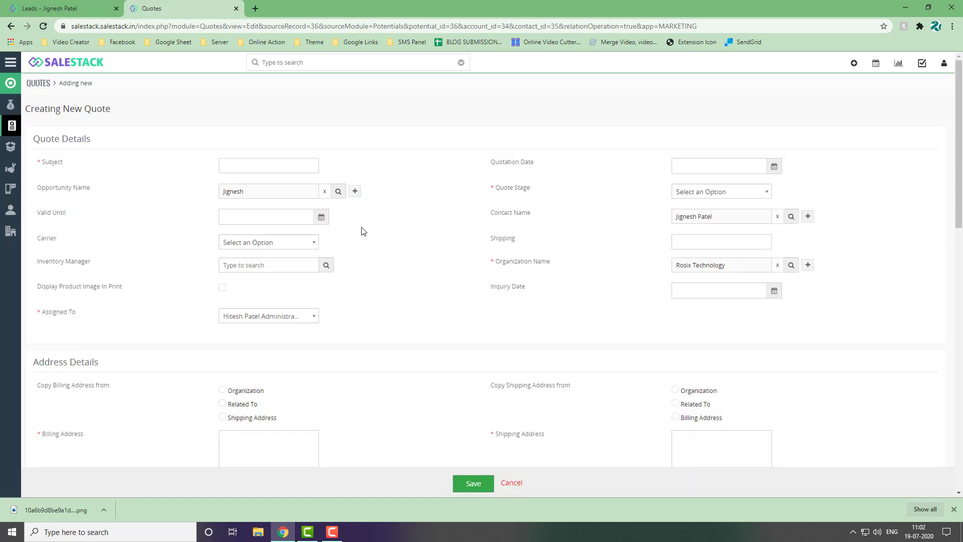
pyautogui.click(246, 164)
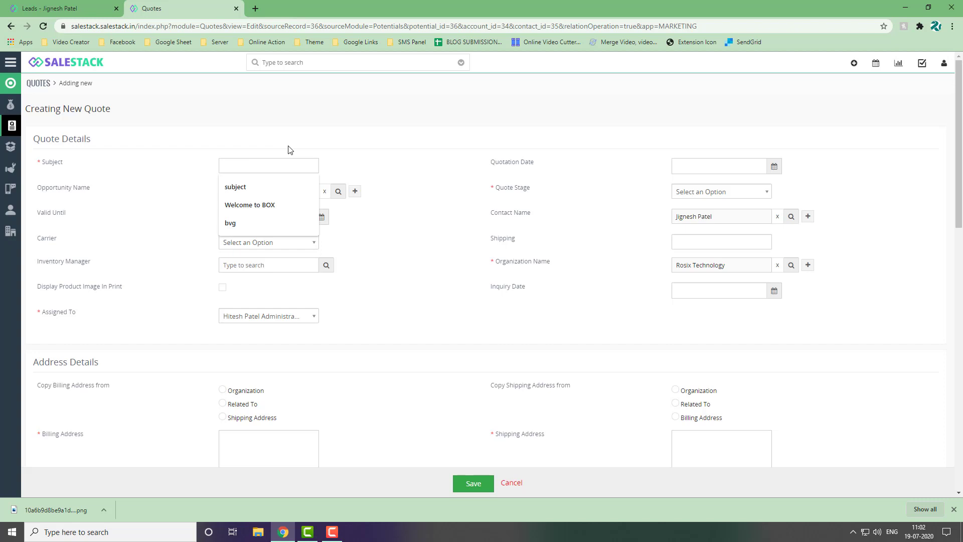
pyautogui.write('Product')
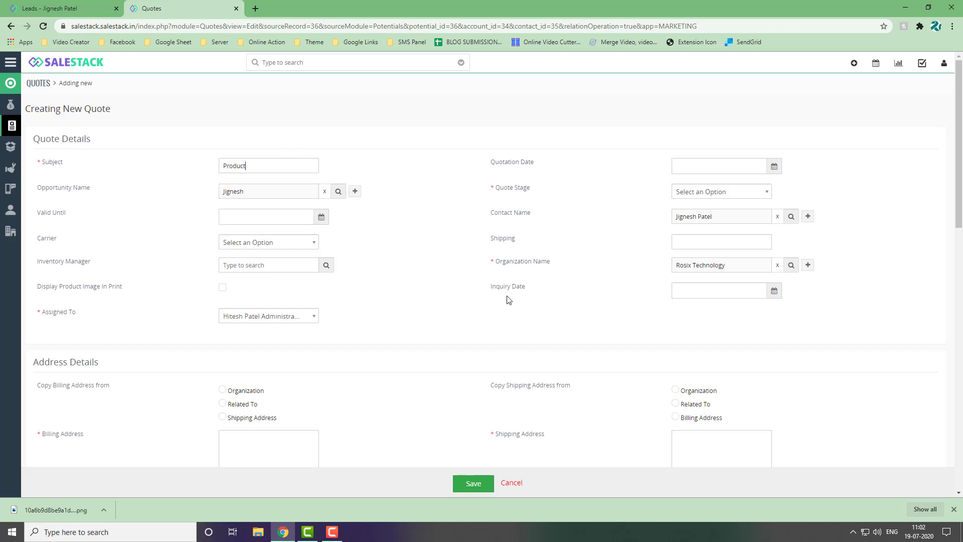
pyautogui.click(719, 166)
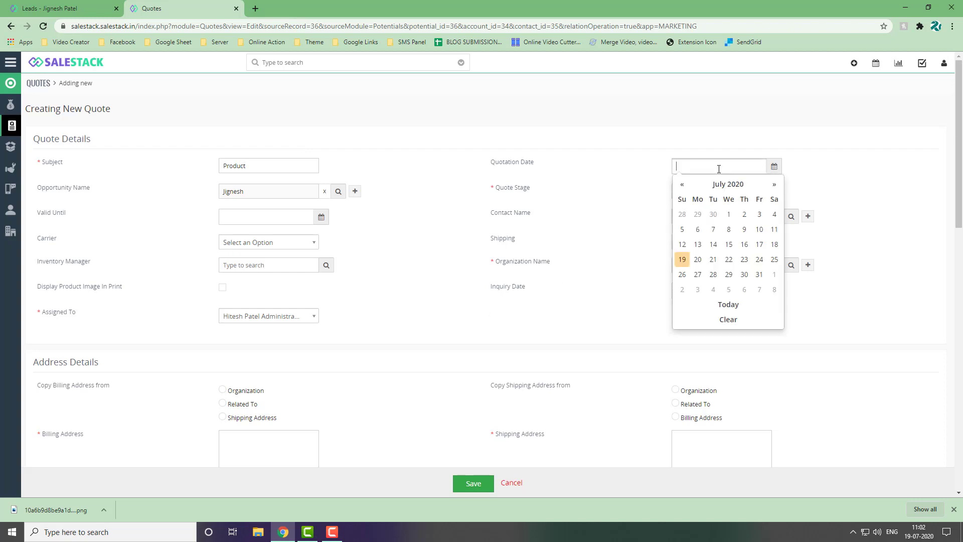
pyautogui.click(729, 260)
# Step: Set the quote stage to Delivered and make it valid until 31-07-2020
pyautogui.click(695, 191)
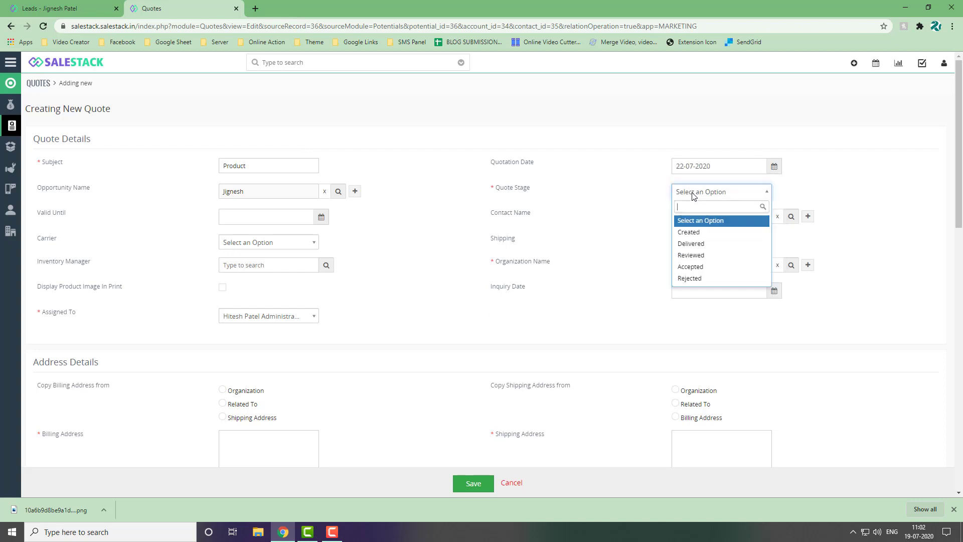
pyautogui.click(713, 243)
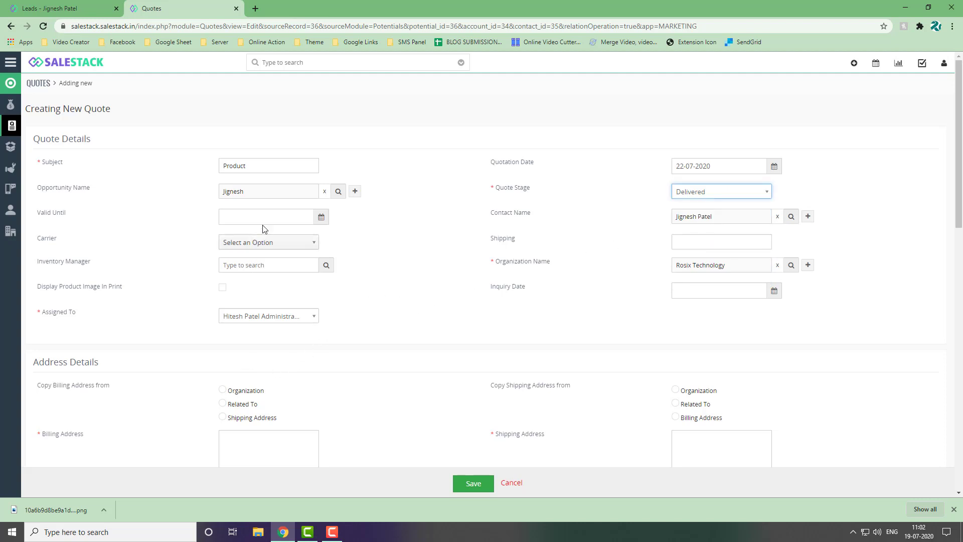
pyautogui.click(272, 215)
pyautogui.click(273, 215)
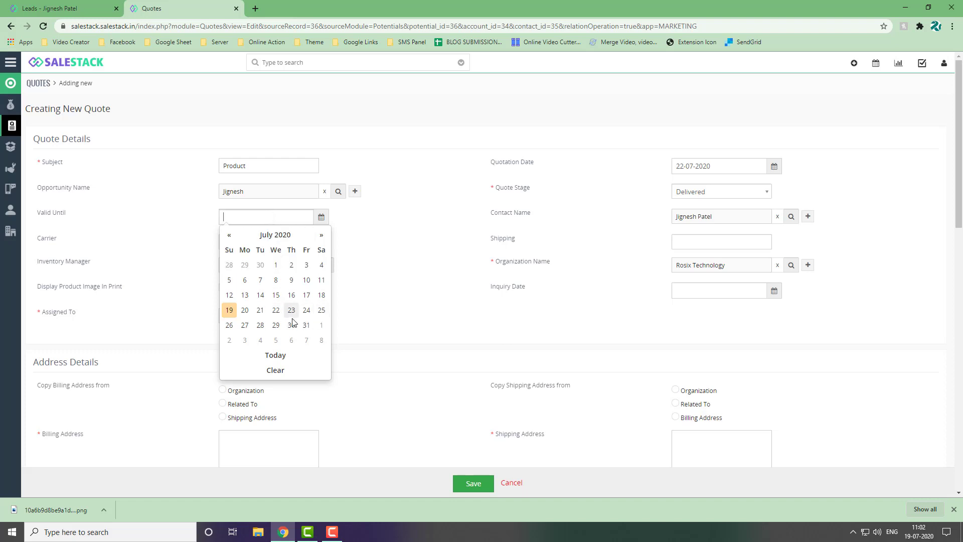
pyautogui.click(307, 326)
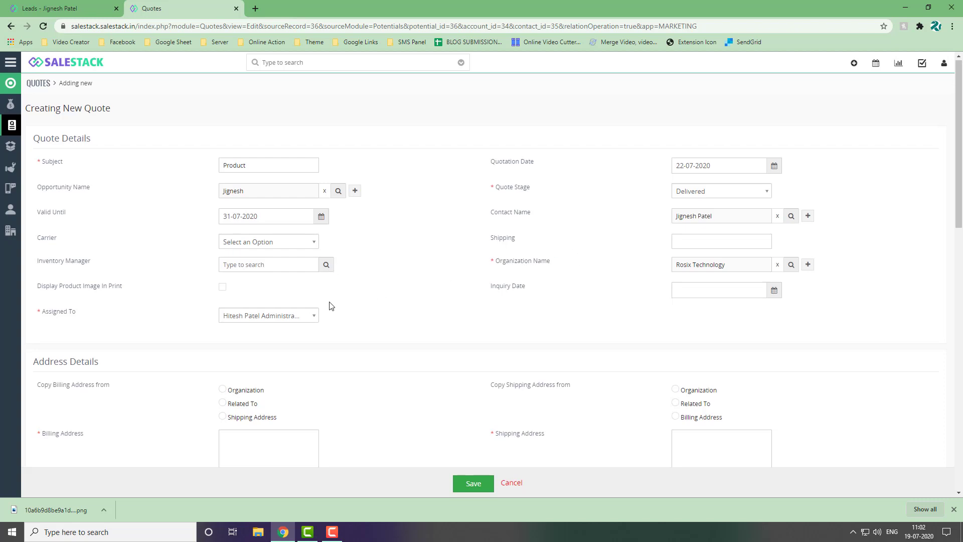
pyautogui.scroll(-1, 329, 303)
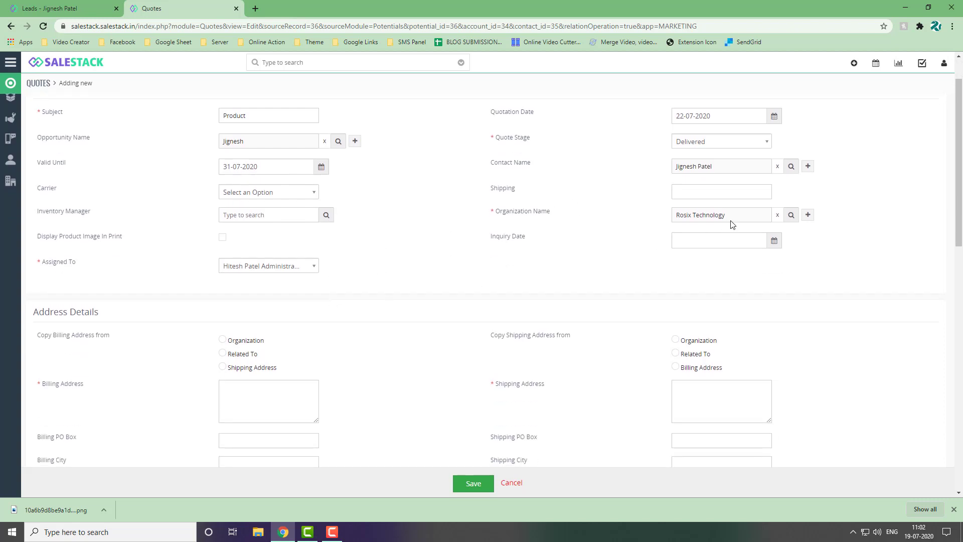
pyautogui.moveTo(728, 215); pyautogui.dragTo(673, 215)
pyautogui.scroll(1, 552, 296)
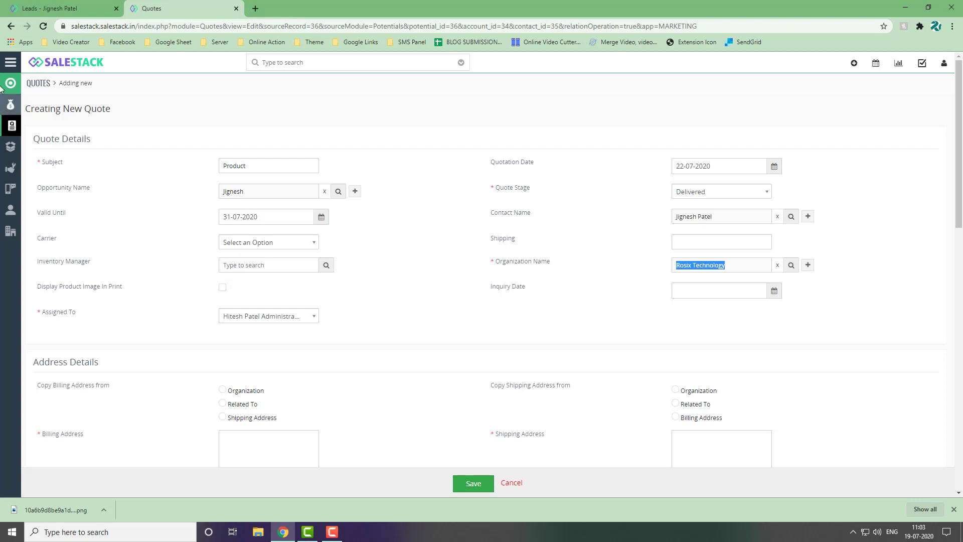
# Step: Open the Quotes list in a new tab, see it is empty, and return to the quote form
pyautogui.click(10, 63)
pyautogui.moveTo(71, 129)
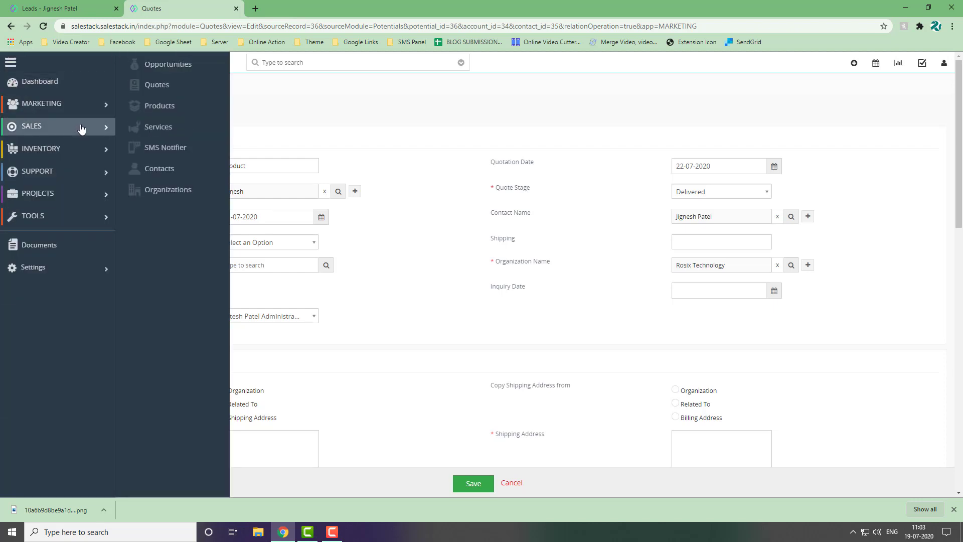
pyautogui.middleClick(164, 85)
pyautogui.click(326, 14)
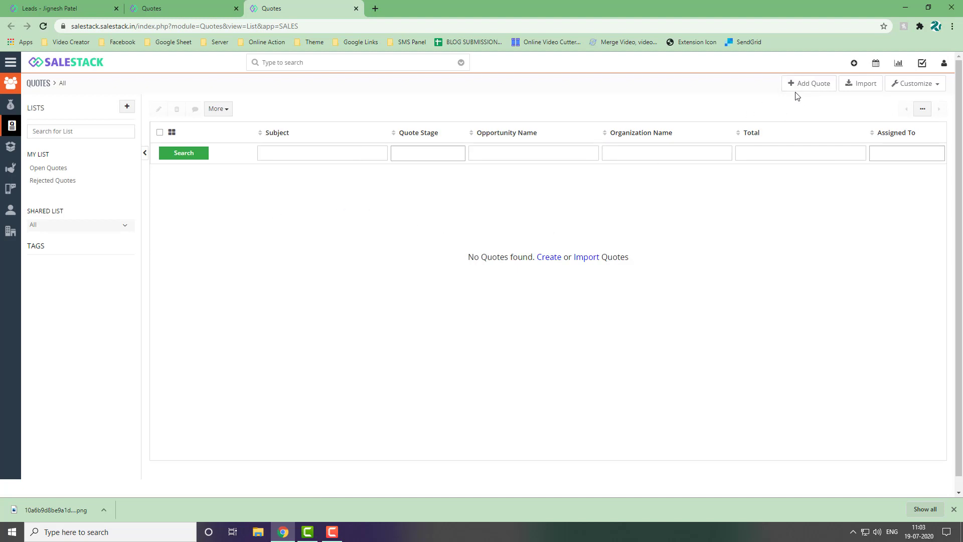
pyautogui.click(167, 7)
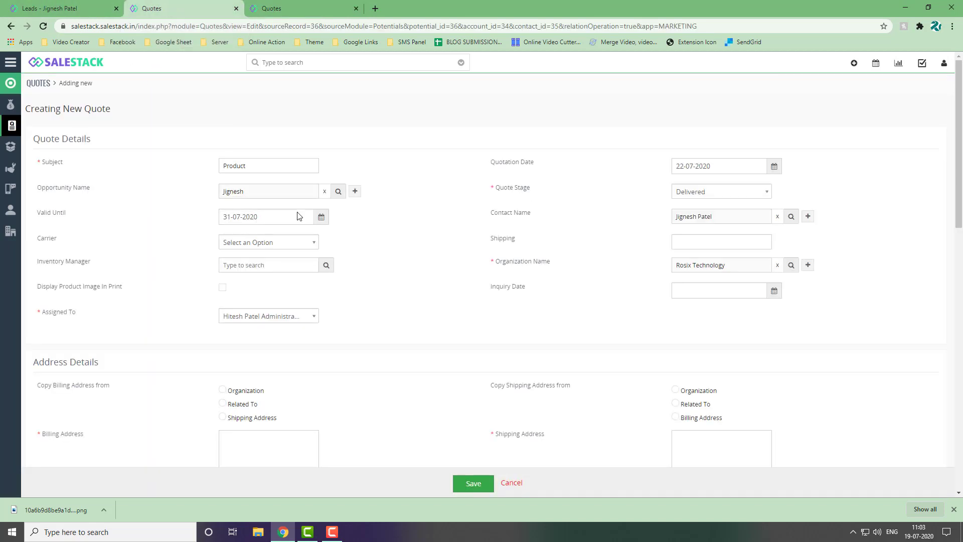
# Step: Fill the quote's billing address from the organization and the saved autofill address
pyautogui.scroll(-2, 331, 386)
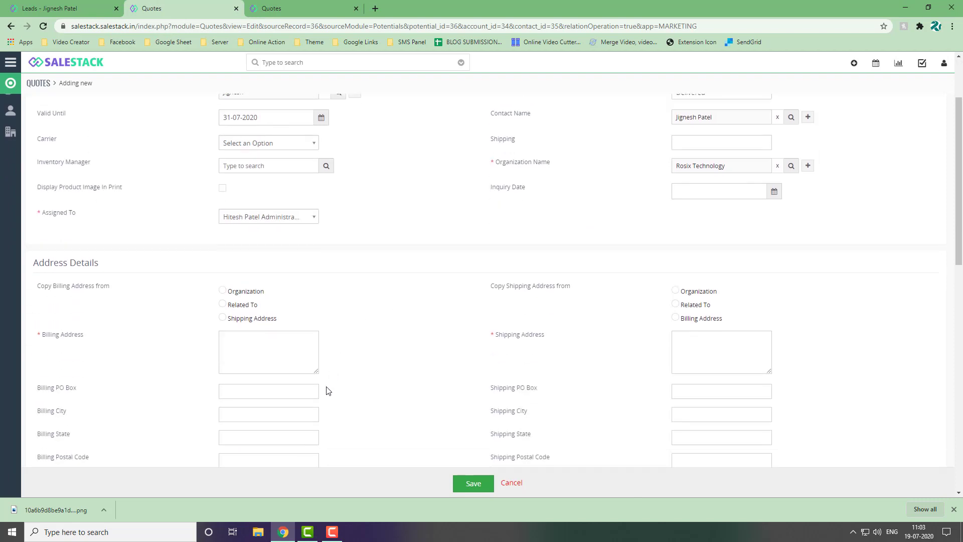
pyautogui.click(244, 290)
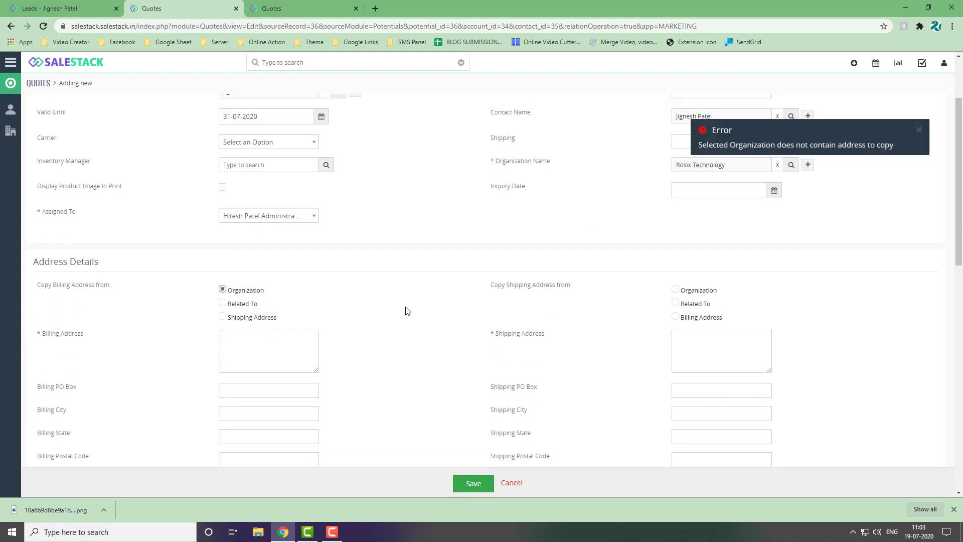
pyautogui.click(253, 355)
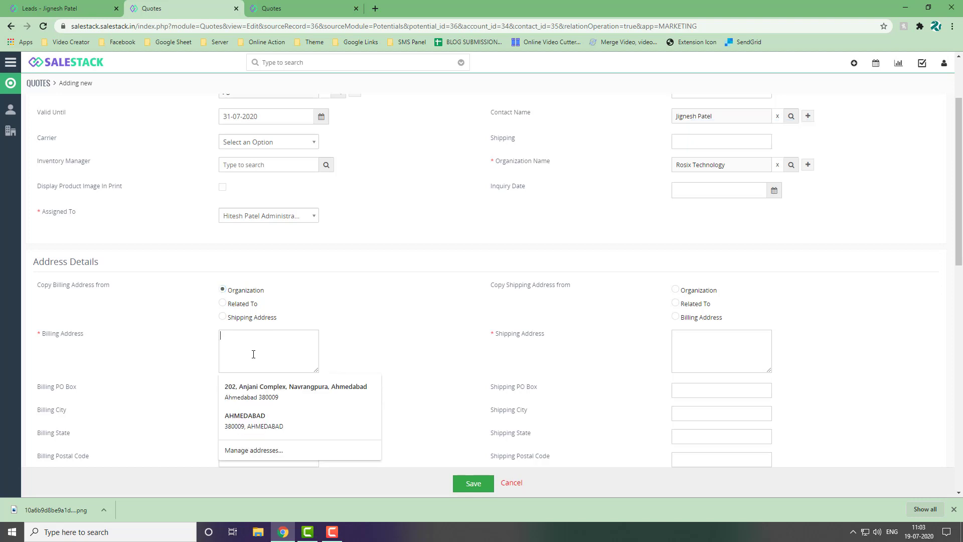
pyautogui.click(270, 392)
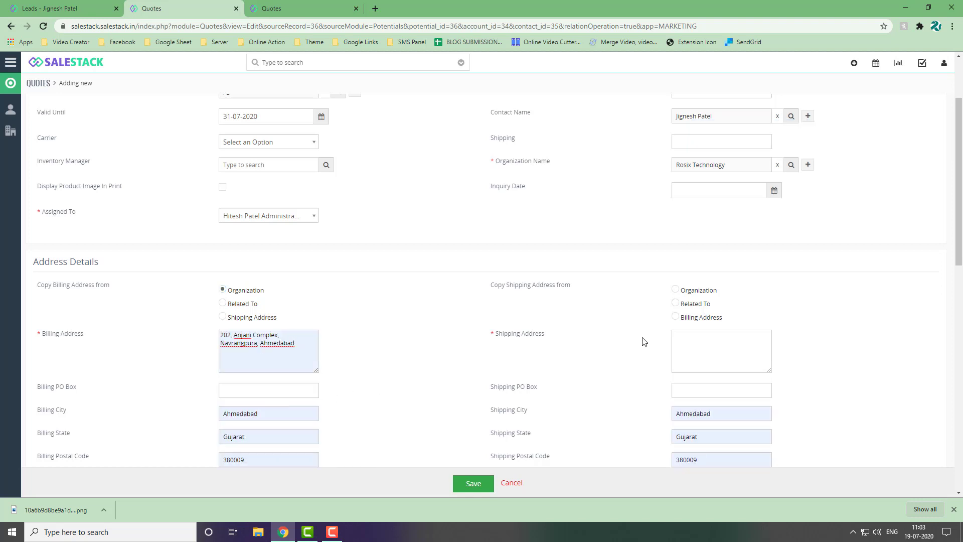
# Step: Copy the billing address into the shipping address and enlarge the terms box
pyautogui.click(690, 318)
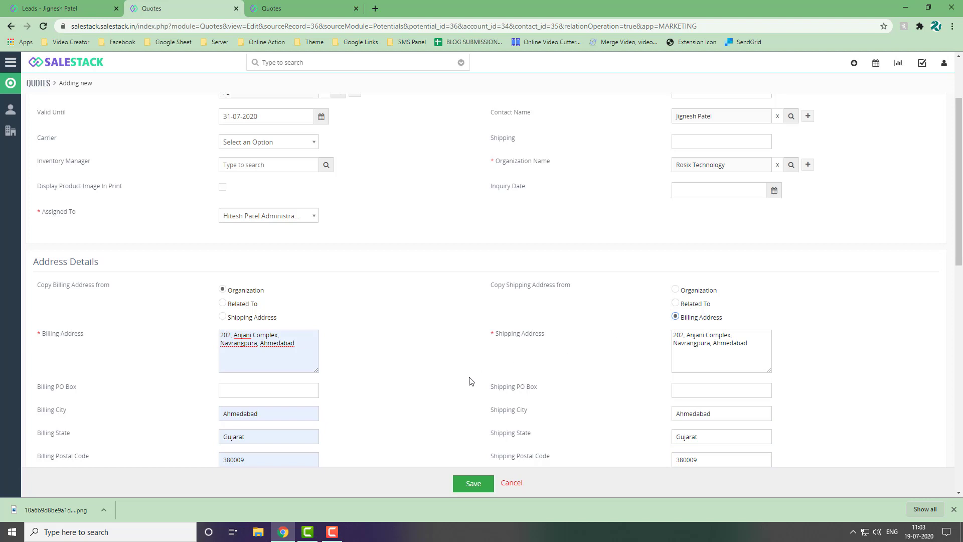
pyautogui.scroll(-3, 470, 382)
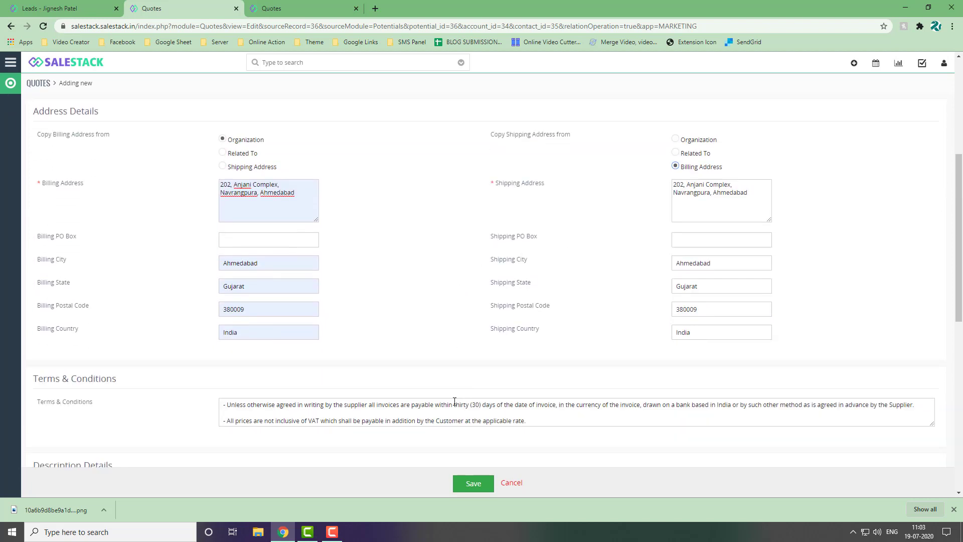
pyautogui.scroll(-2, 449, 407)
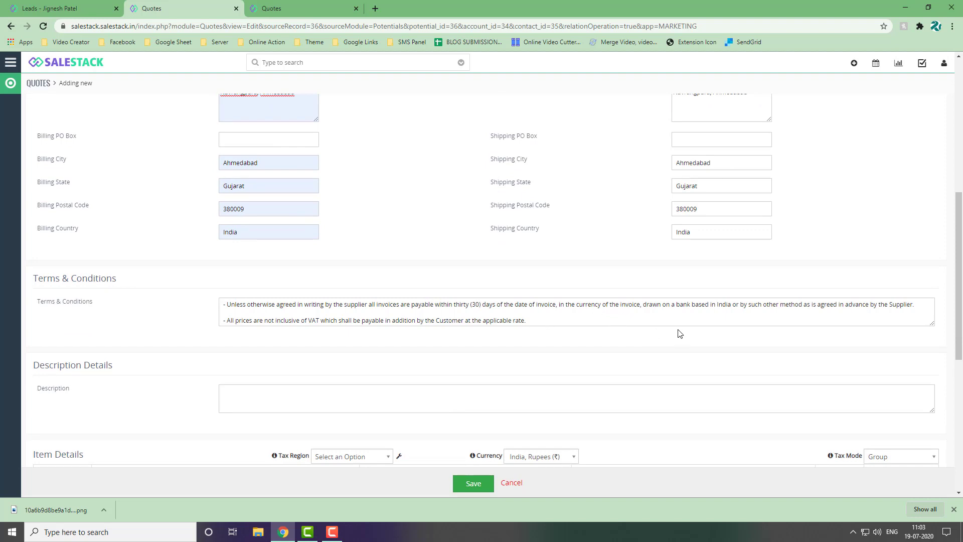
pyautogui.moveTo(932, 324); pyautogui.dragTo(912, 402)
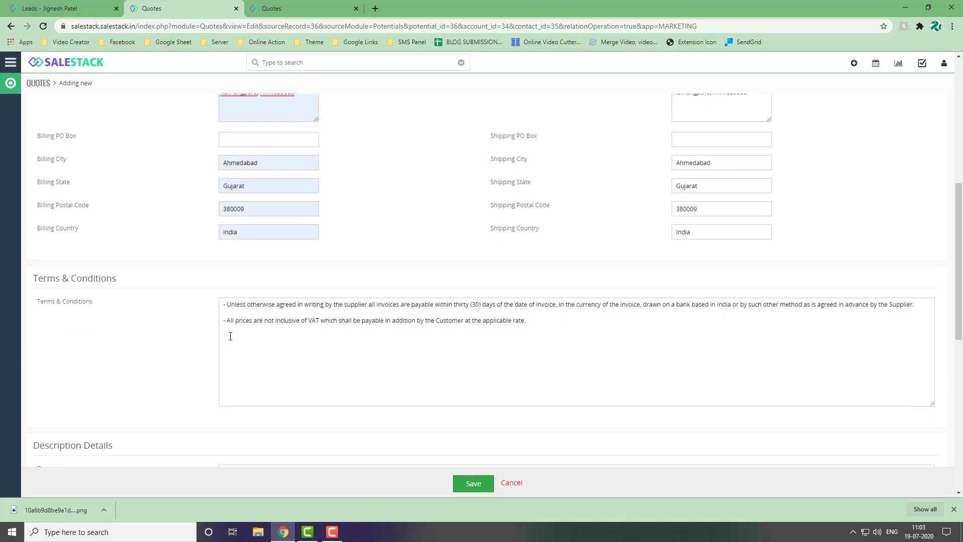
# Step: View Inventory's Terms and Conditions for Invoices in a CRM Settings tab, then return to the quote
pyautogui.click(11, 62)
pyautogui.moveTo(103, 270)
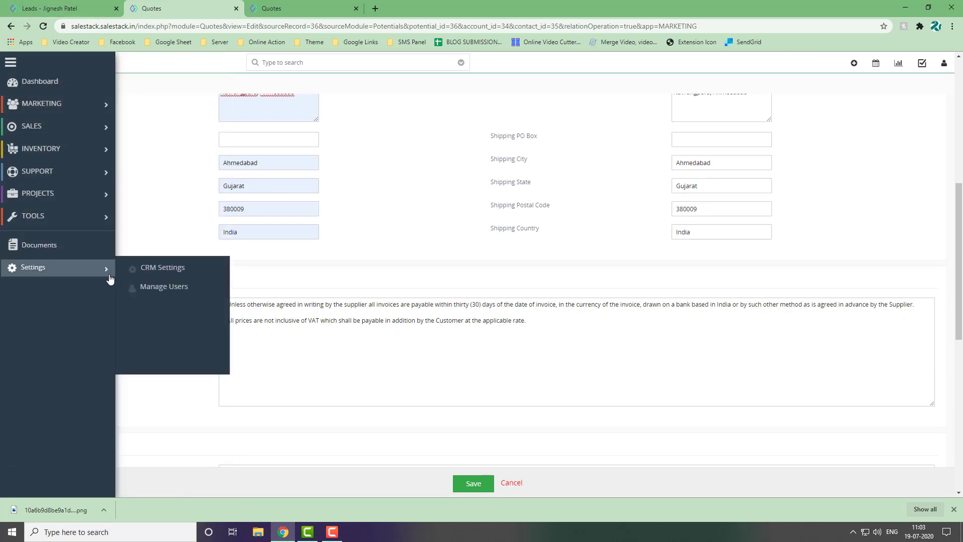
pyautogui.middleClick(161, 269)
pyautogui.click(442, 9)
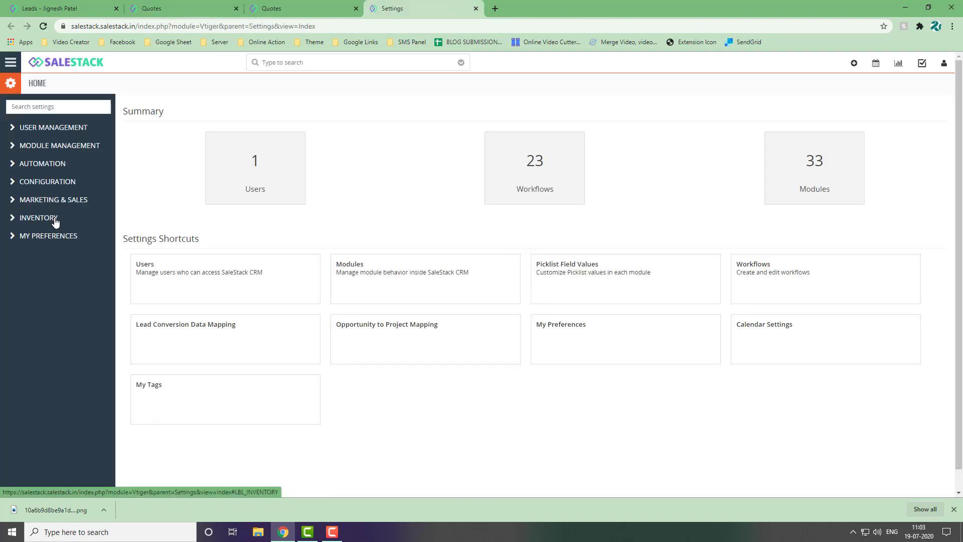
pyautogui.click(53, 214)
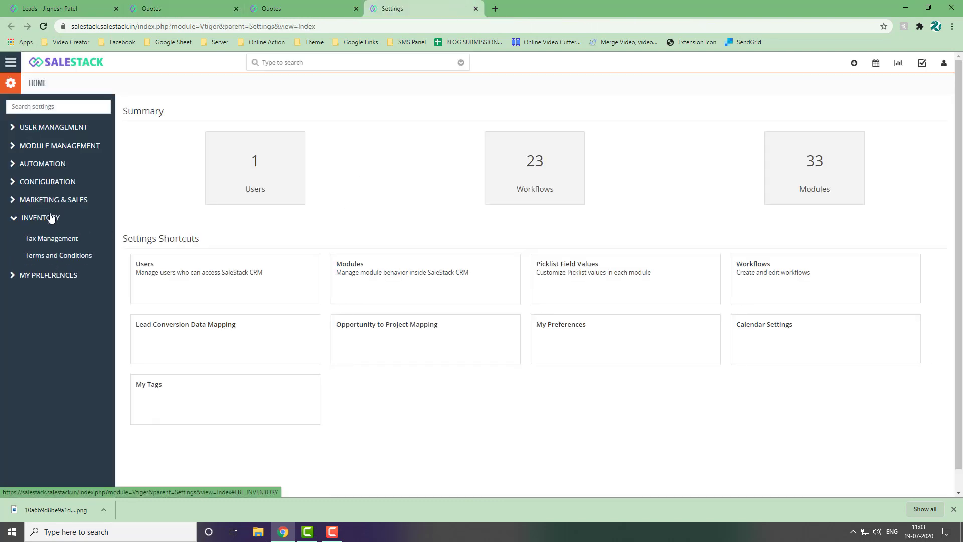
pyautogui.click(63, 255)
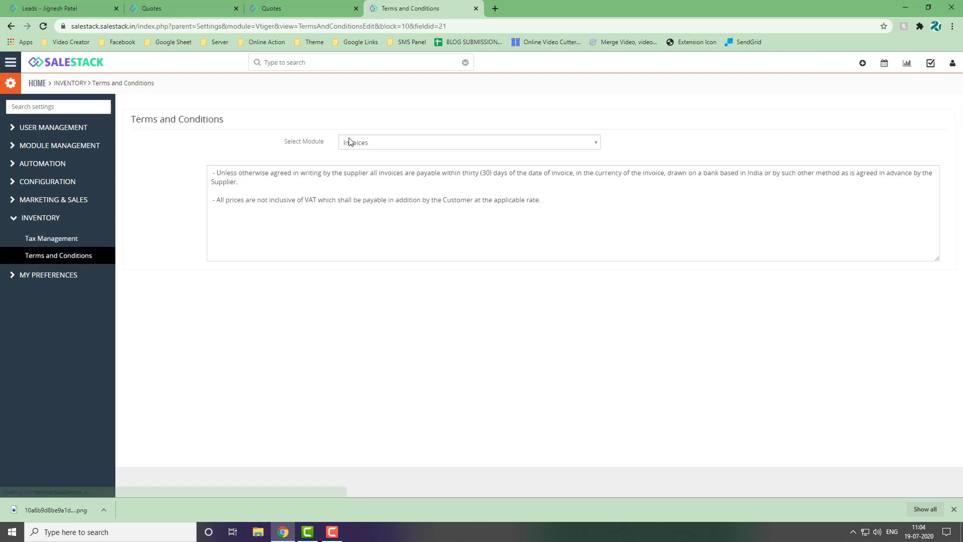
pyautogui.click(366, 143)
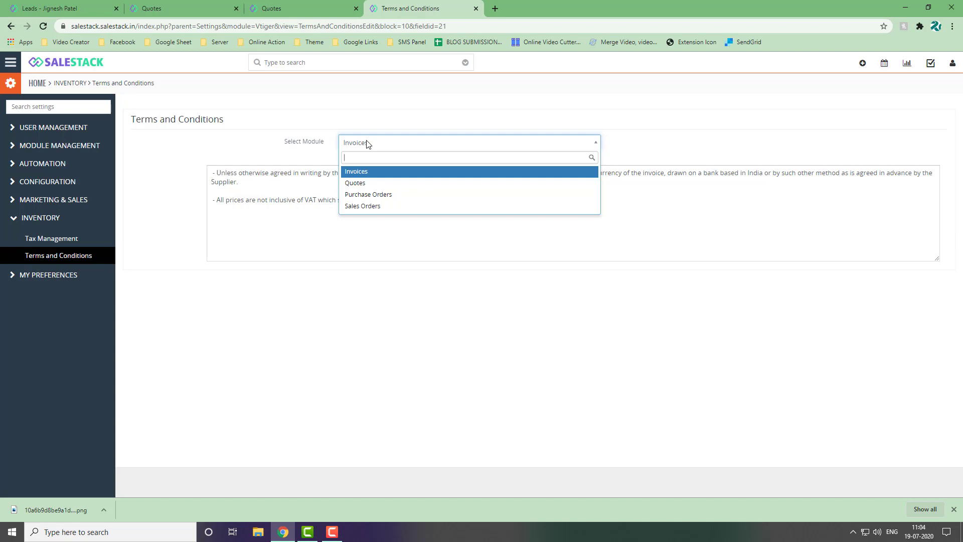
pyautogui.click(368, 144)
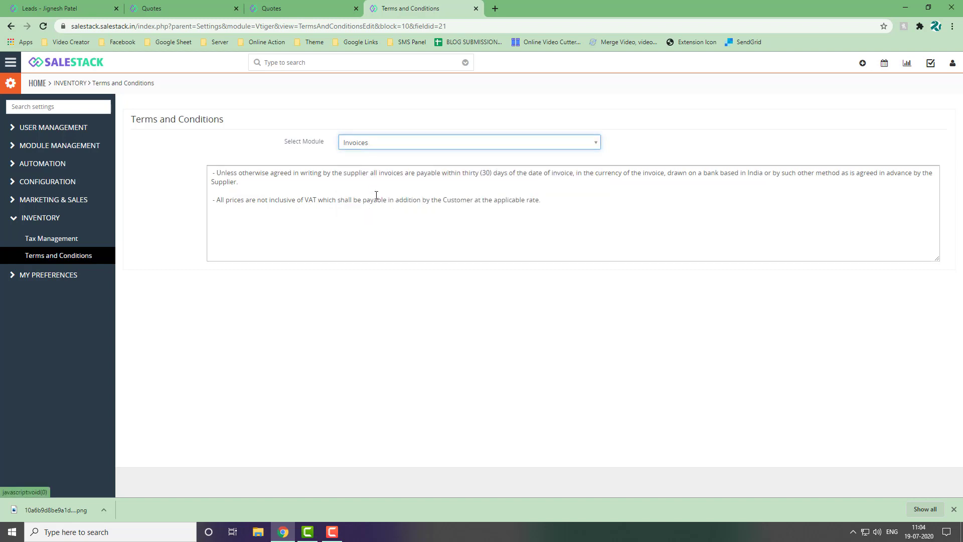
pyautogui.click(298, 8)
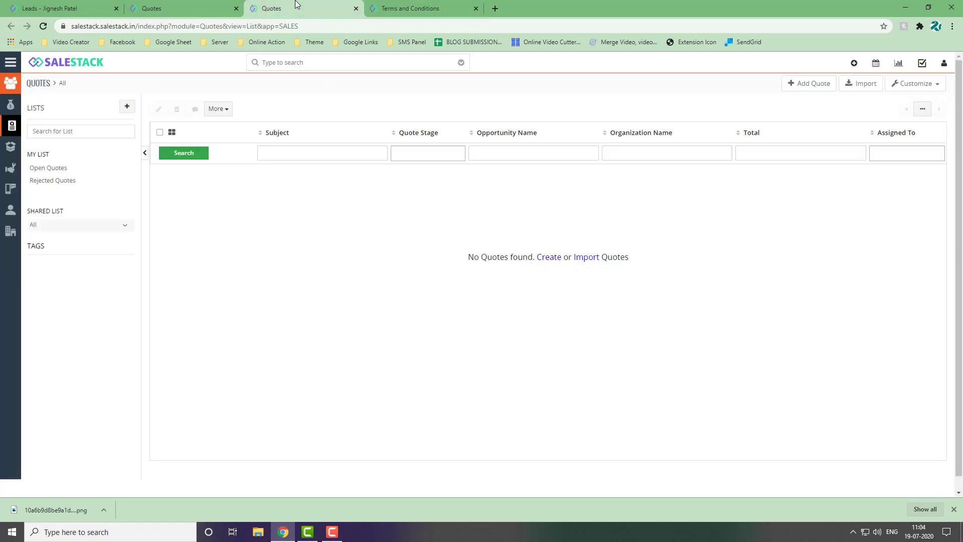
pyautogui.click(149, 5)
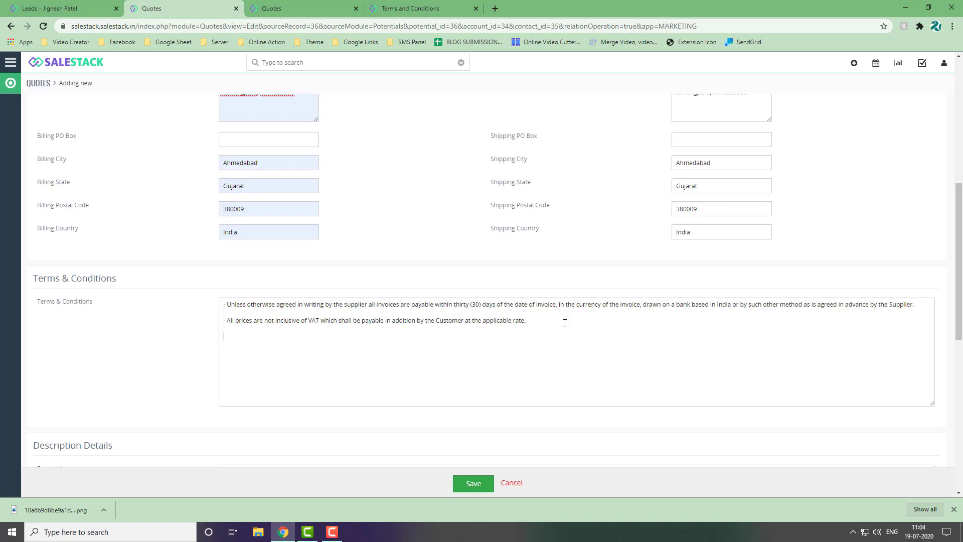
# Step: Open the empty Products list in a new tab and begin a new product entry
pyautogui.scroll(-7, 165, 396)
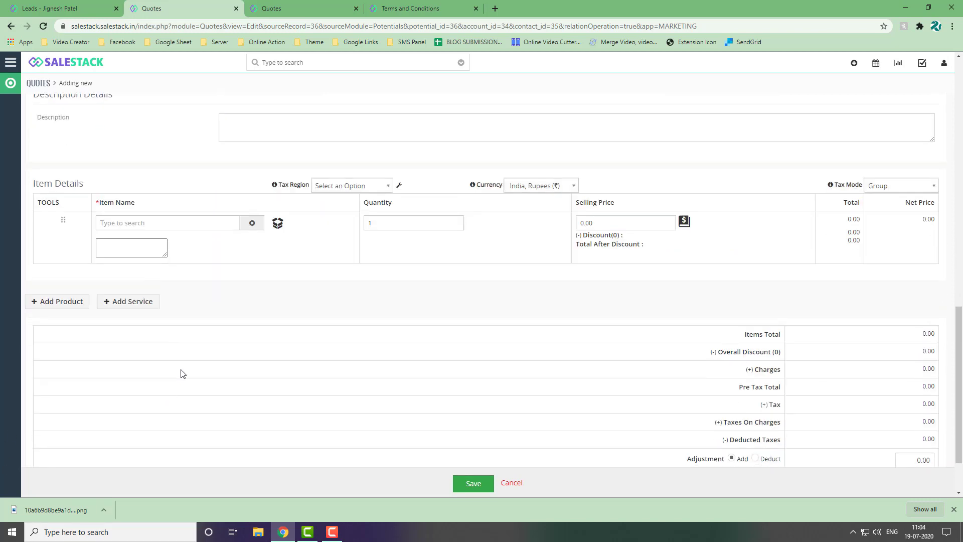
pyautogui.scroll(1, 196, 324)
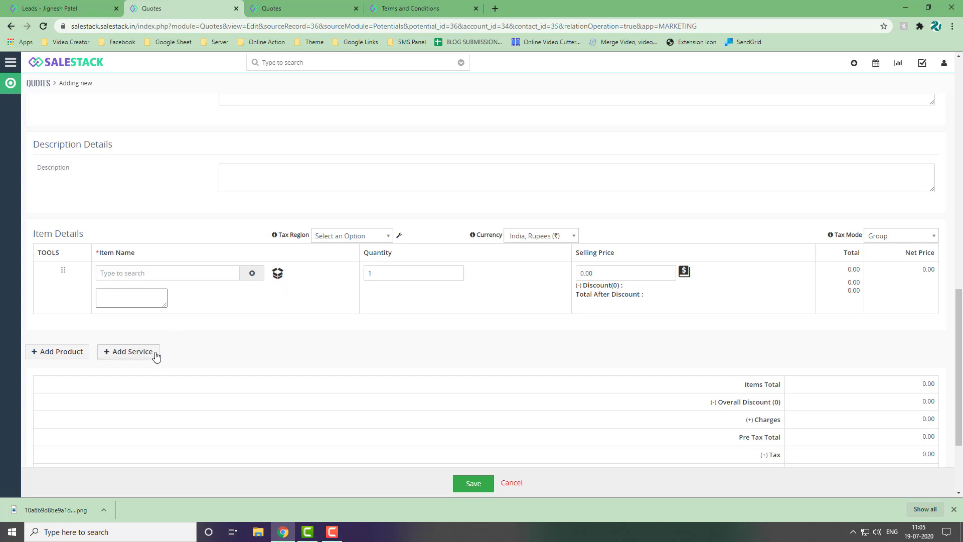
pyautogui.click(11, 63)
pyautogui.moveTo(108, 126)
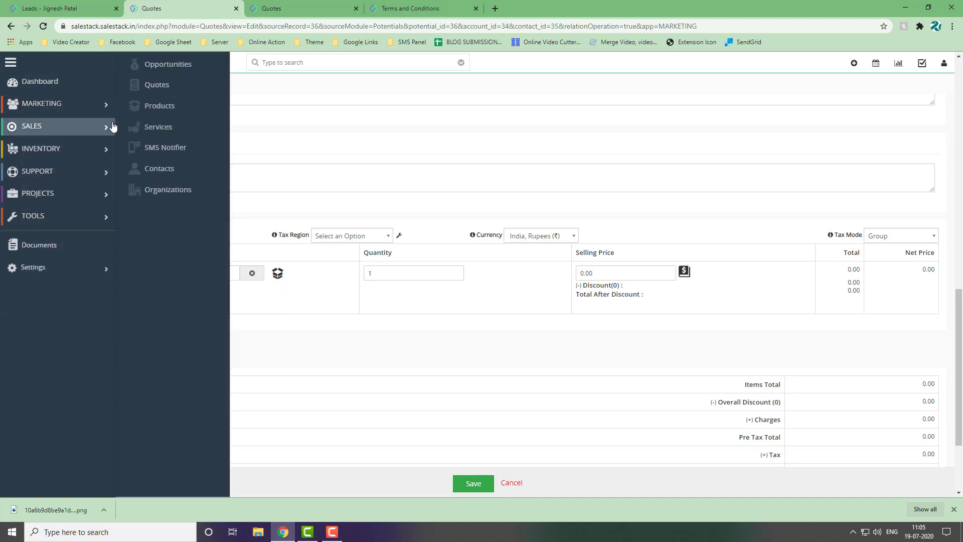
pyautogui.middleClick(159, 104)
pyautogui.click(567, 4)
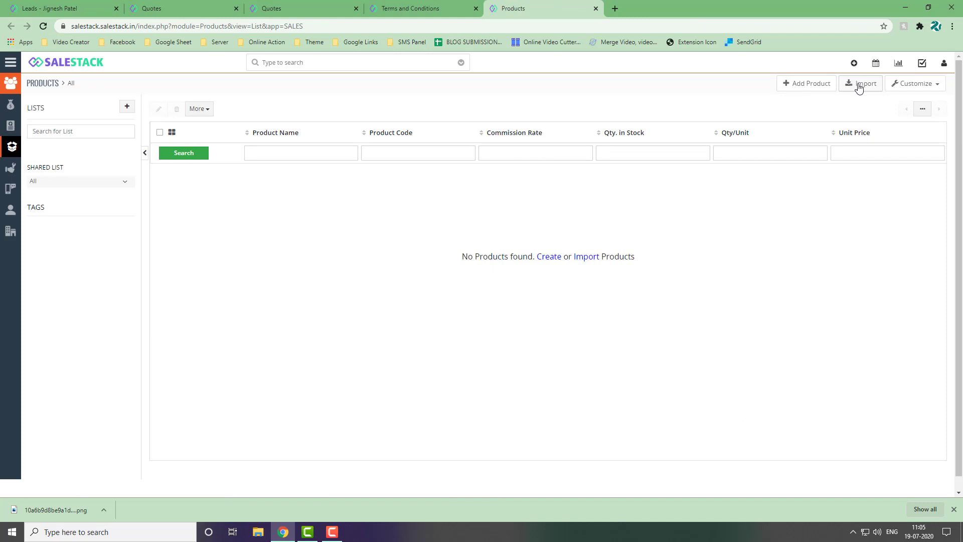
pyautogui.click(818, 88)
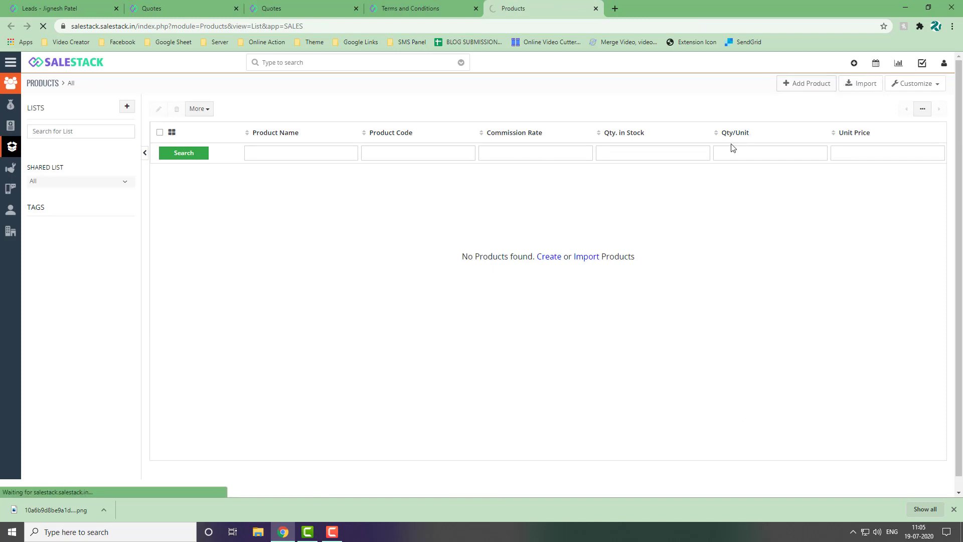
pyautogui.click(276, 173)
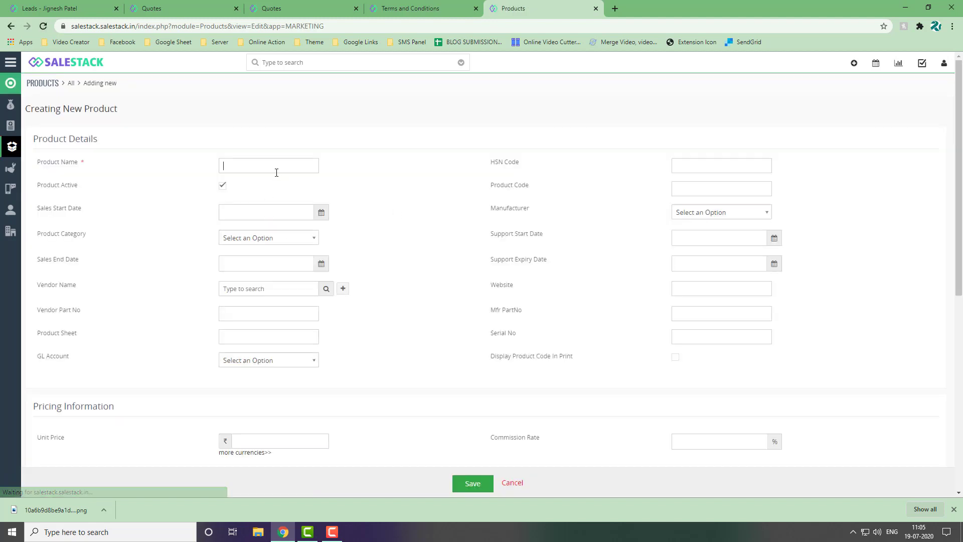
pyautogui.write('Product 1')
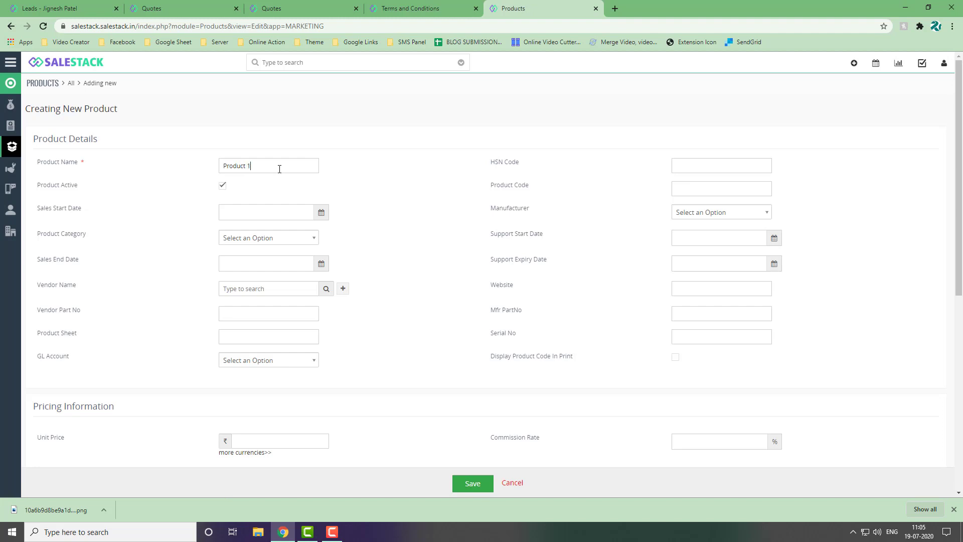
pyautogui.click(688, 164)
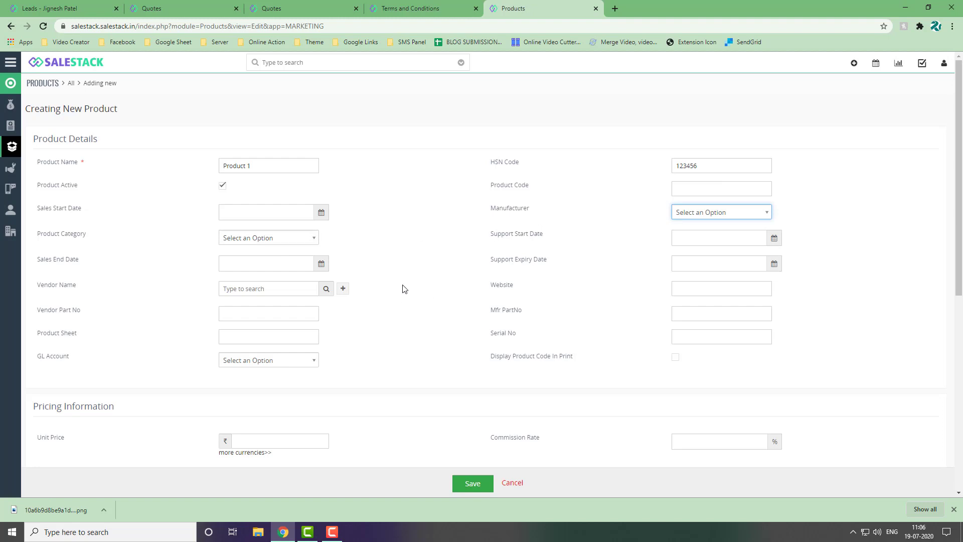
pyautogui.click(297, 291)
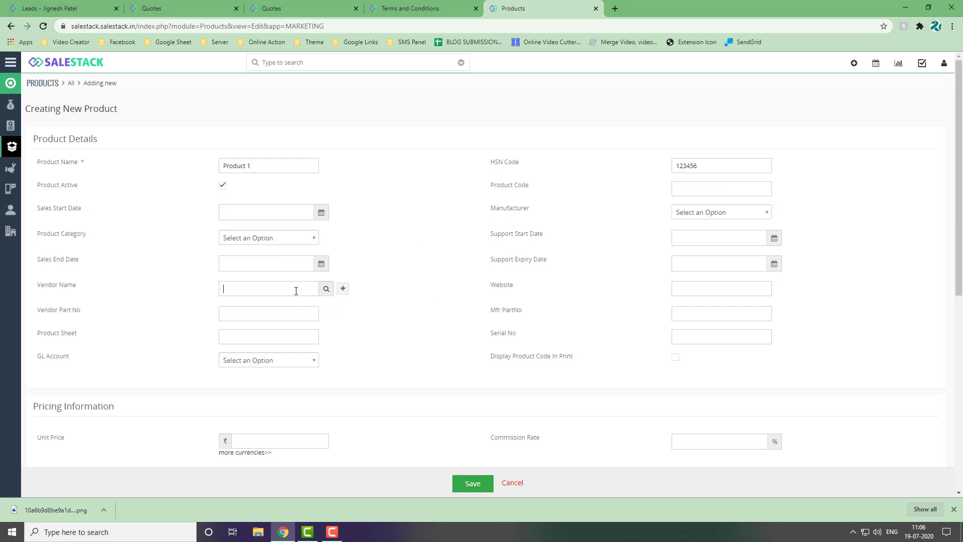
pyautogui.click(372, 330)
pyautogui.scroll(-3, 331, 320)
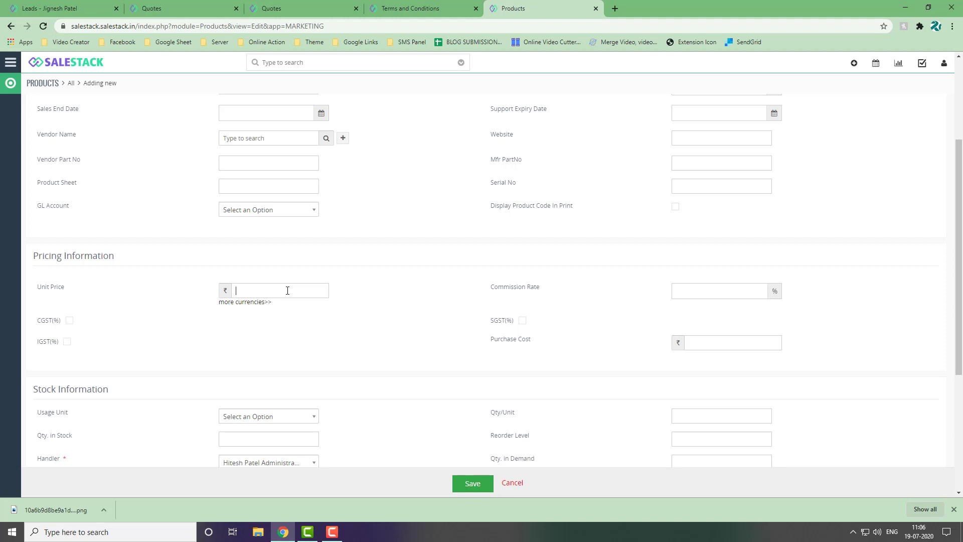
pyautogui.write('120')
# Step: Apply CGST and SGST to the product, replacing each default rate with 9%
pyautogui.click(69, 321)
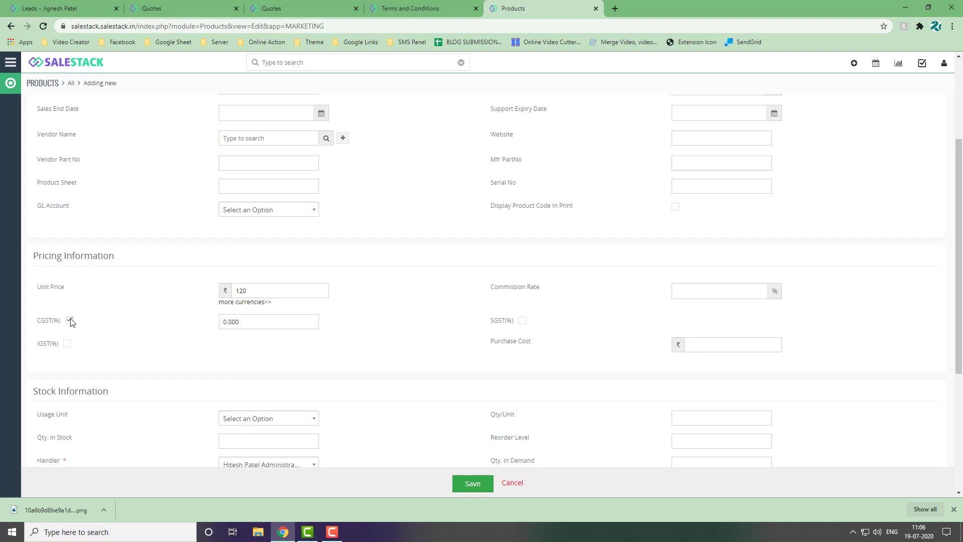
pyautogui.moveTo(265, 324); pyautogui.dragTo(169, 321)
pyautogui.write('9')
pyautogui.click(473, 340)
pyautogui.click(522, 322)
pyautogui.moveTo(702, 322); pyautogui.dragTo(631, 329)
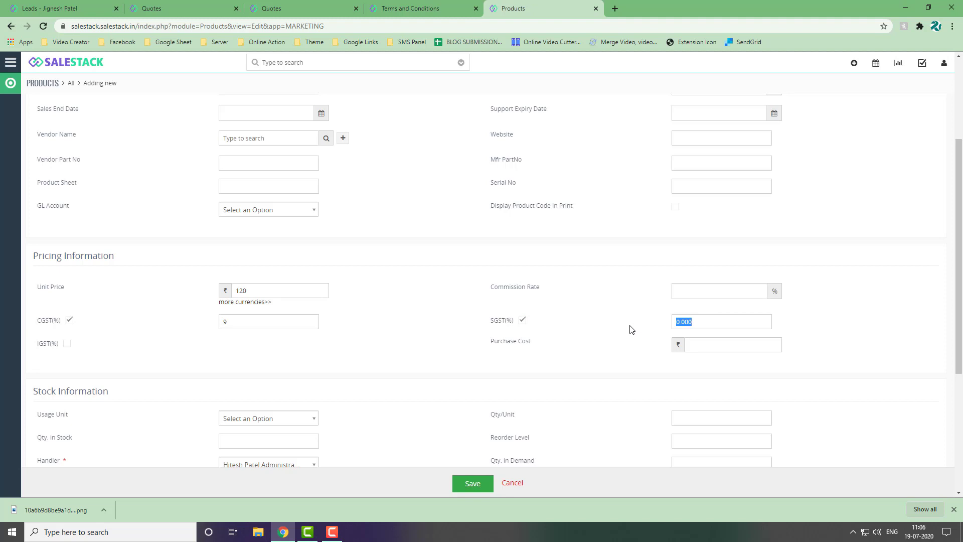
pyautogui.write('9')
pyautogui.click(613, 379)
# Step: Set the quantity in stock to 15 and save the product
pyautogui.scroll(-2, 206, 377)
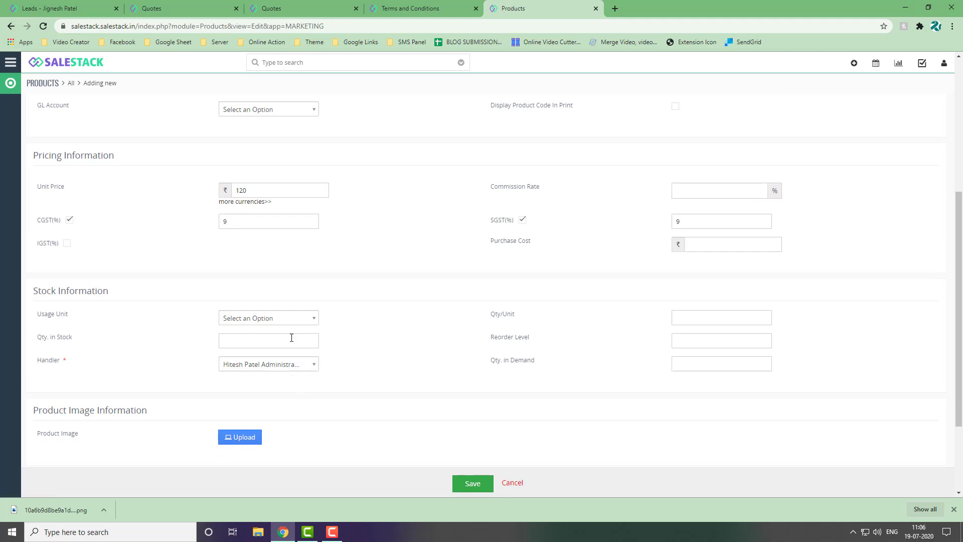
pyautogui.click(270, 342)
pyautogui.write('15')
pyautogui.click(478, 484)
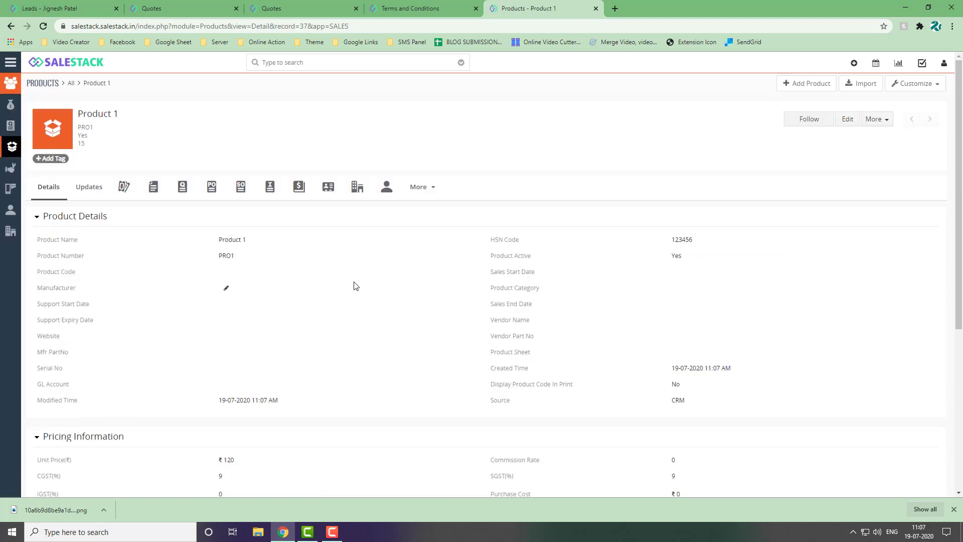
# Step: Back on the new quote, pick Product 1 as the first item and enlarge its comment box
pyautogui.click(163, 4)
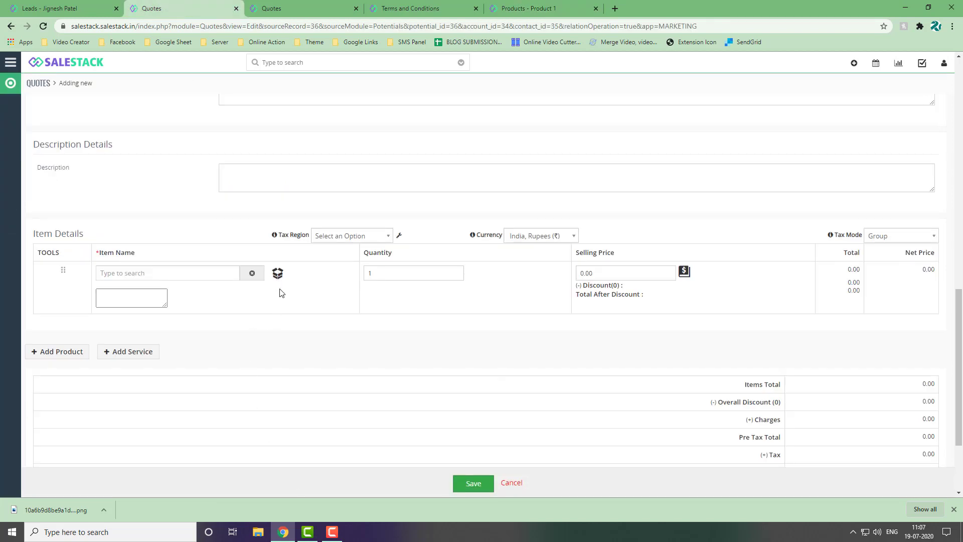
pyautogui.click(279, 274)
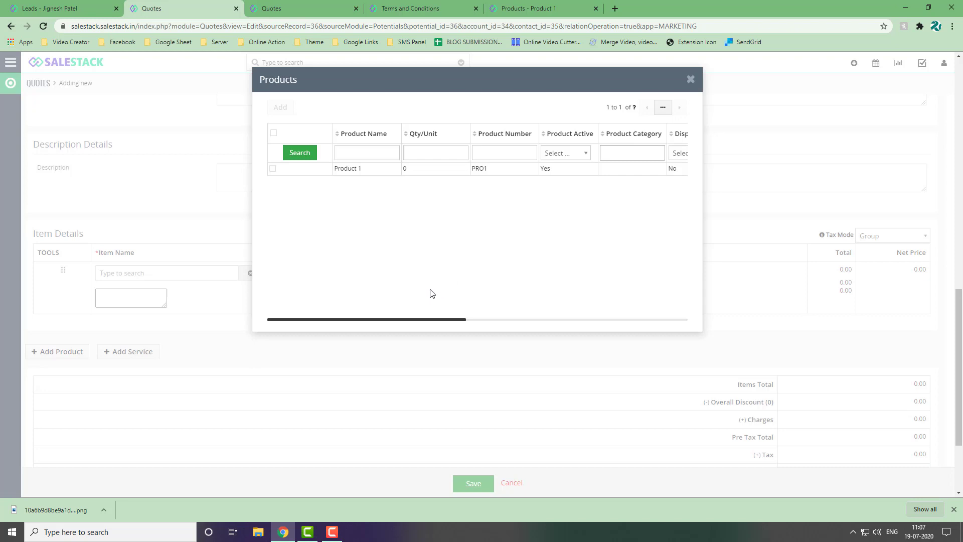
pyautogui.click(356, 170)
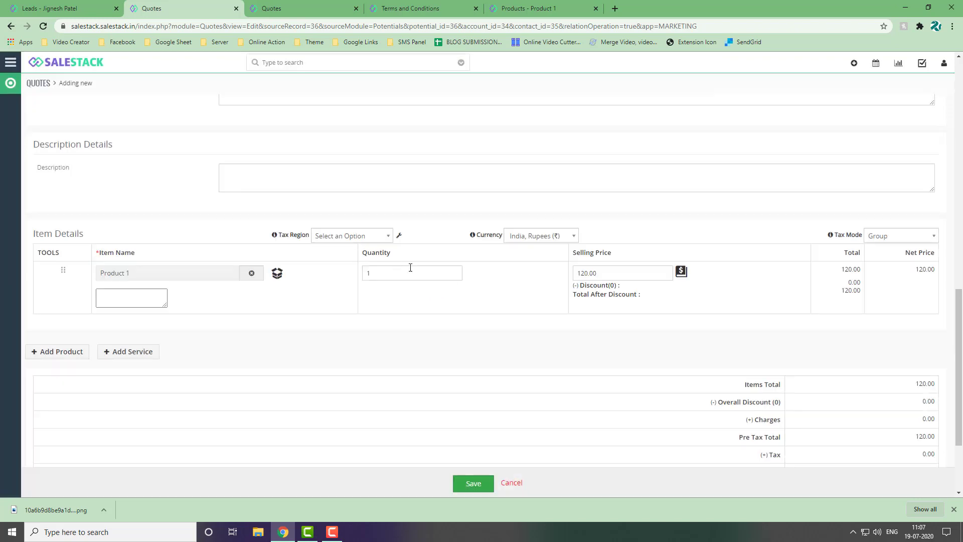
pyautogui.moveTo(166, 305); pyautogui.dragTo(275, 332)
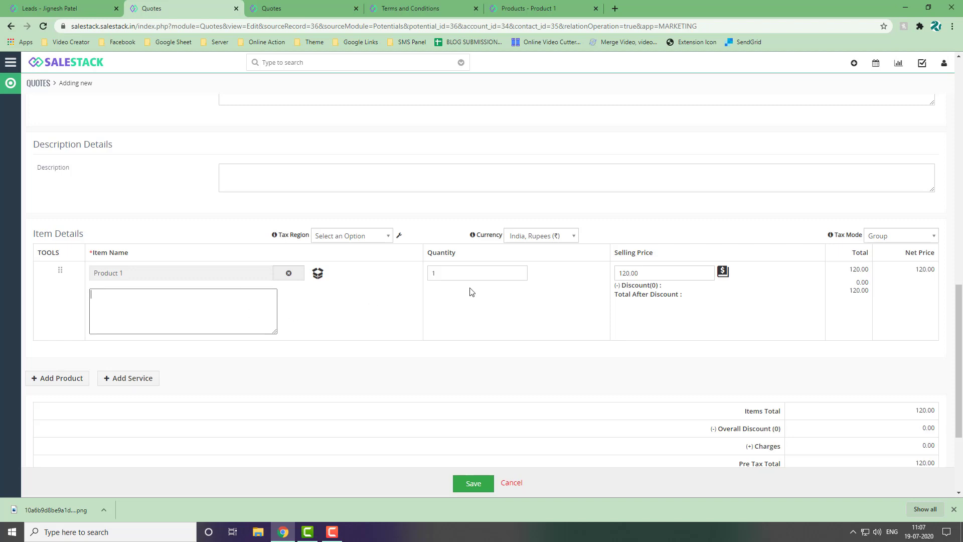
# Step: Change Product 1's quantity from 1 to 10, then select the 120.00 selling price
pyautogui.click(497, 268)
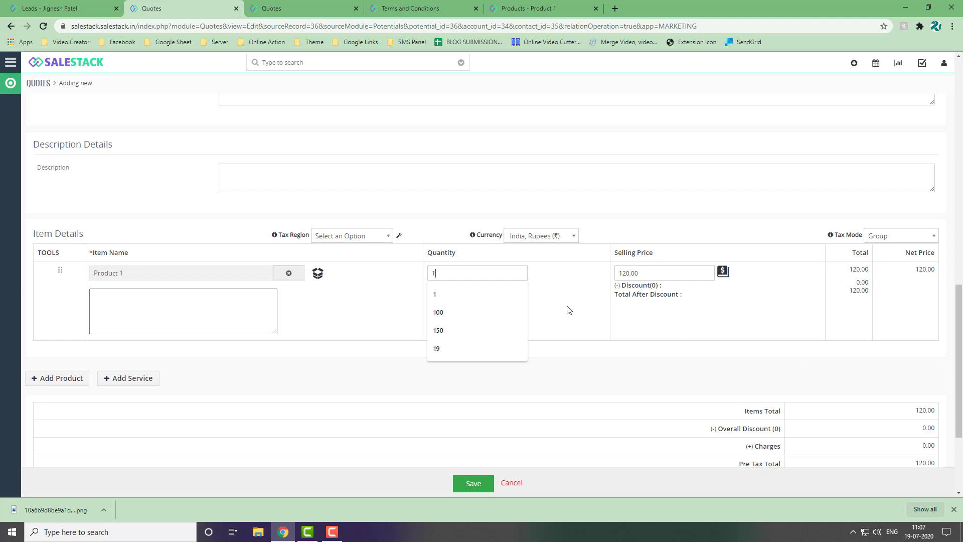
pyautogui.write('0')
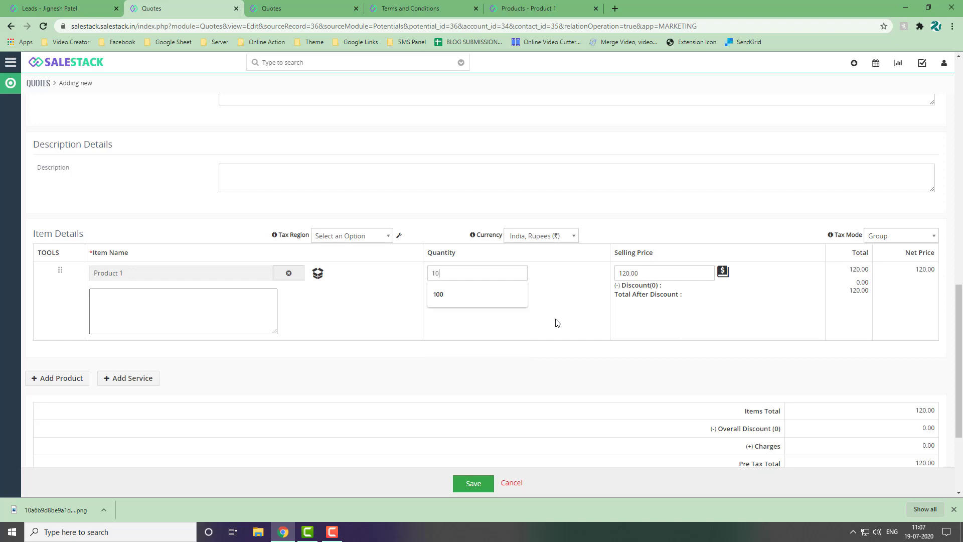
pyautogui.click(518, 376)
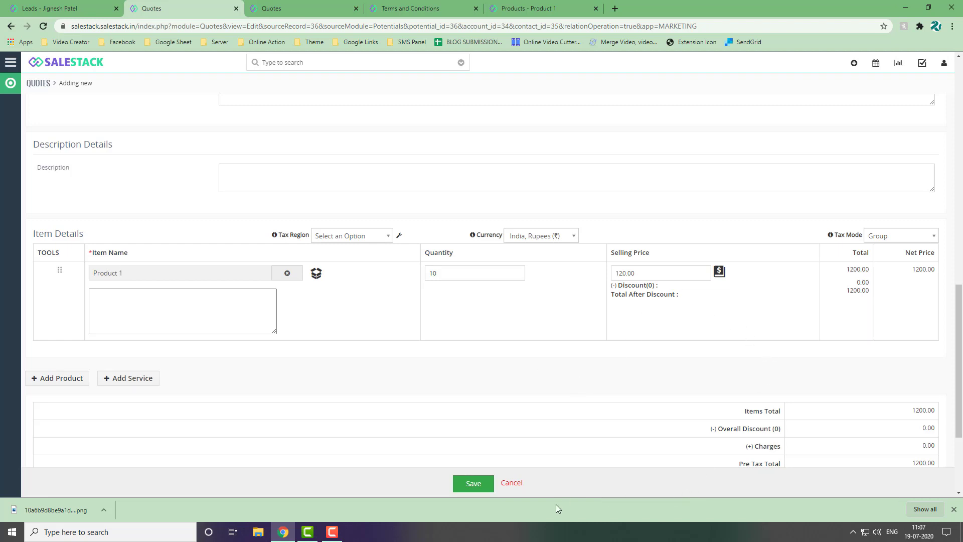
pyautogui.moveTo(655, 273); pyautogui.dragTo(592, 275)
# Step: Apply a 10% price discount to the Product 1 line, reducing it to 1080.00
pyautogui.click(637, 285)
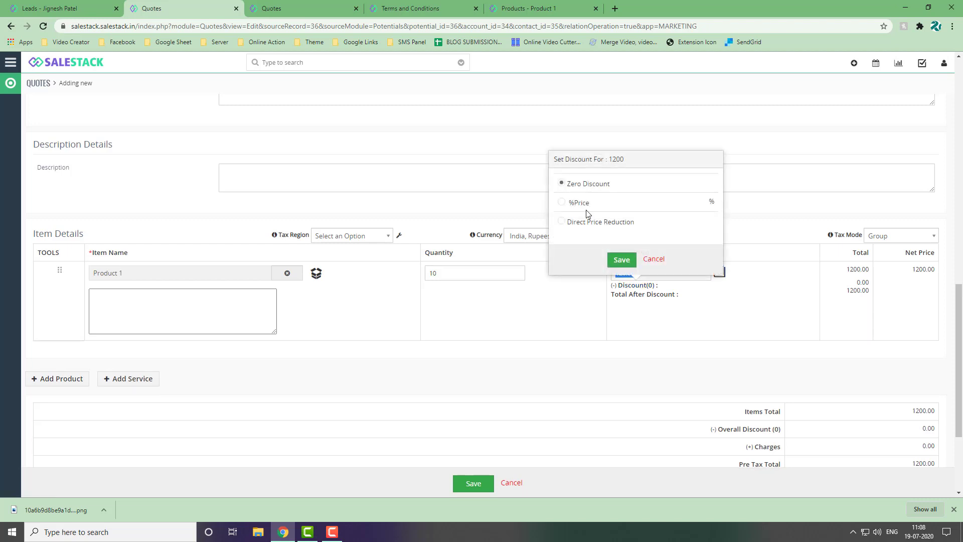
pyautogui.click(563, 203)
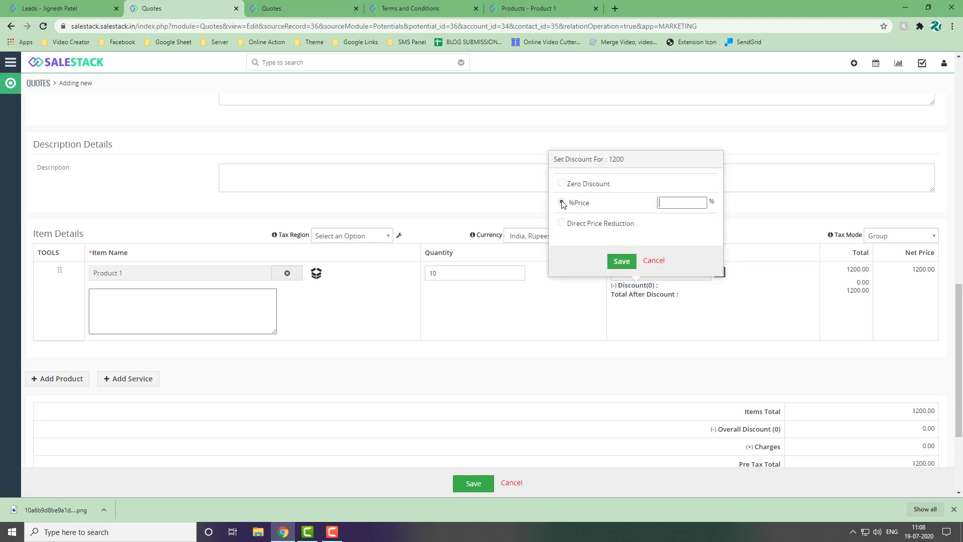
pyautogui.click(562, 222)
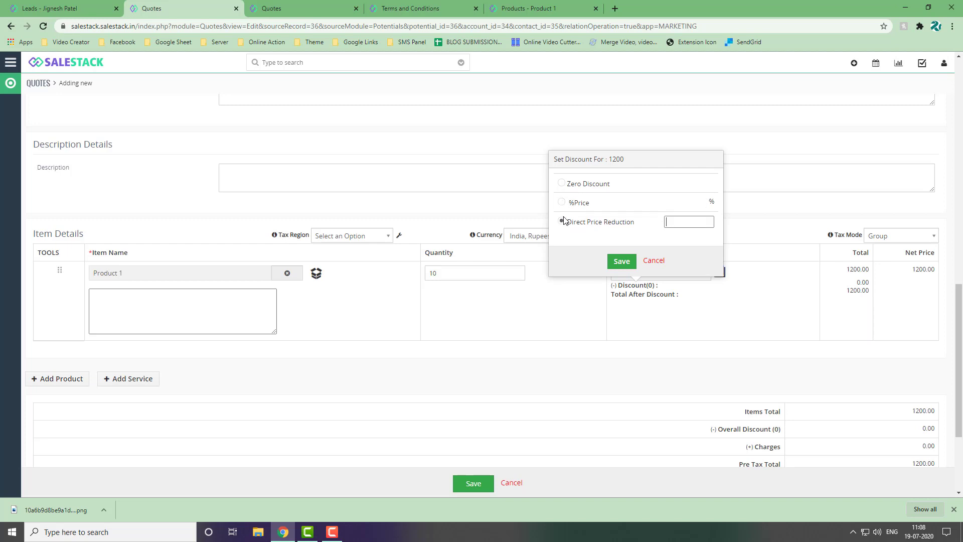
pyautogui.click(562, 203)
pyautogui.click(683, 206)
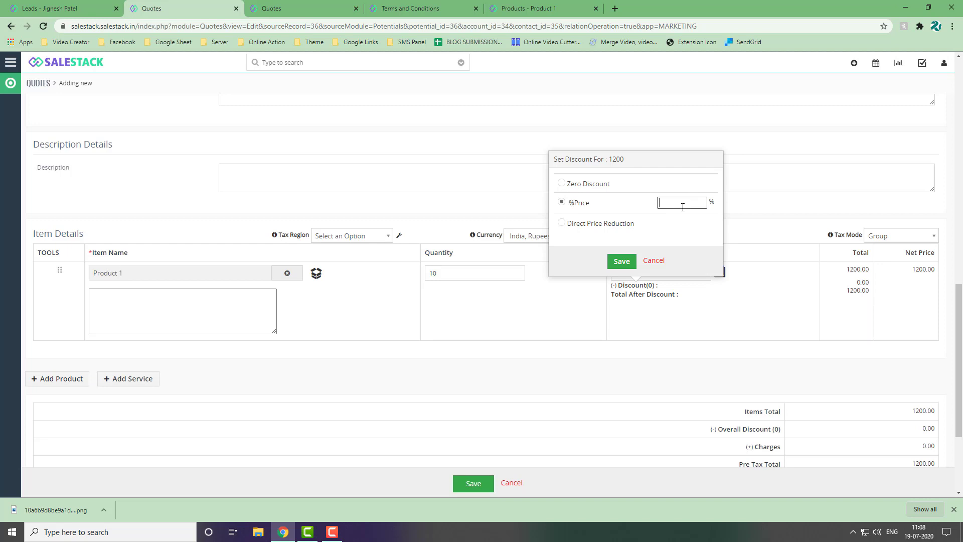
pyautogui.write('10')
pyautogui.click(621, 261)
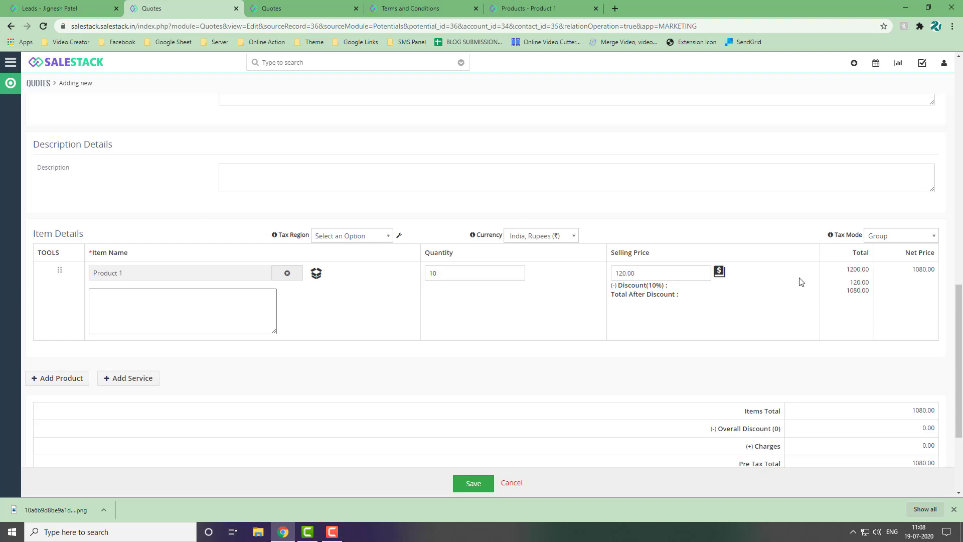
# Step: Switch Tax Mode to Individual and keep 9% CGST and SGST on Product 1
pyautogui.click(875, 237)
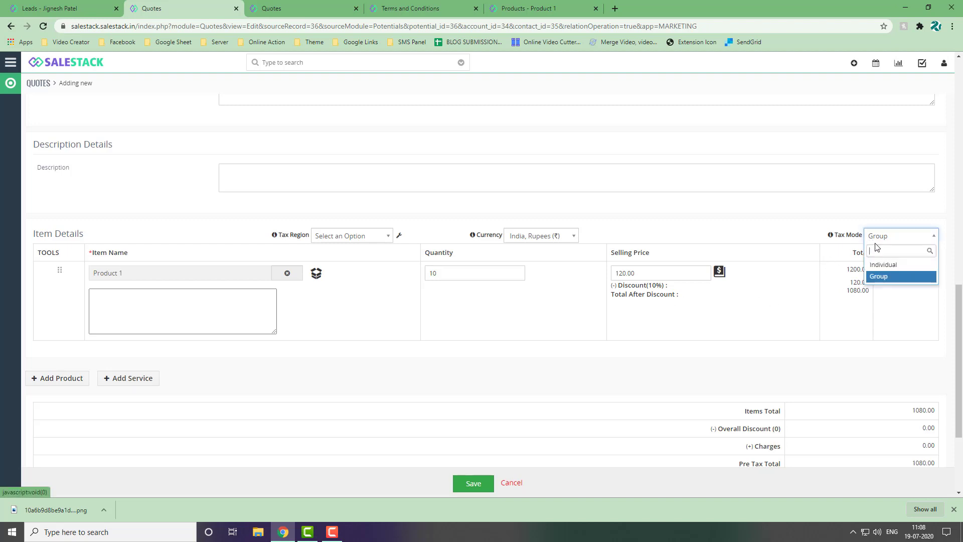
pyautogui.click(882, 266)
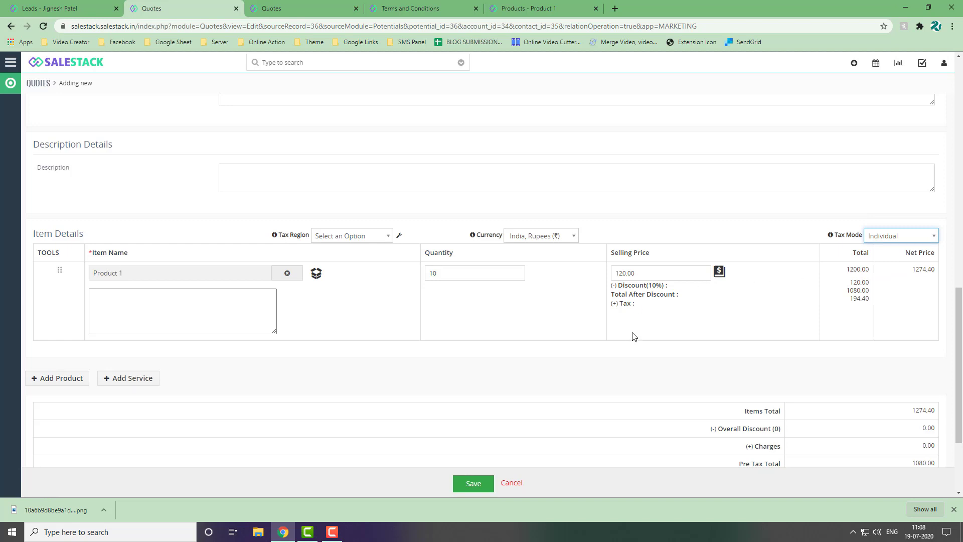
pyautogui.click(629, 306)
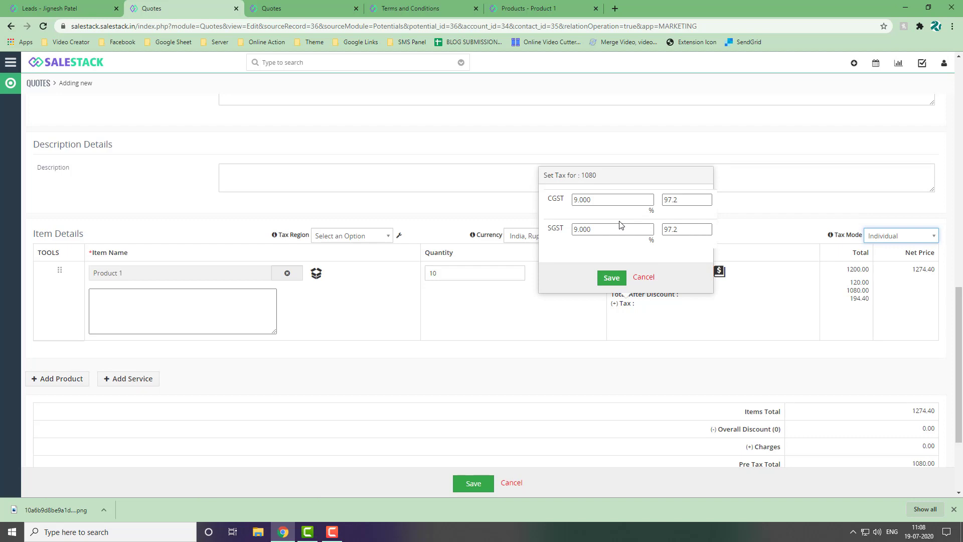
pyautogui.click(609, 279)
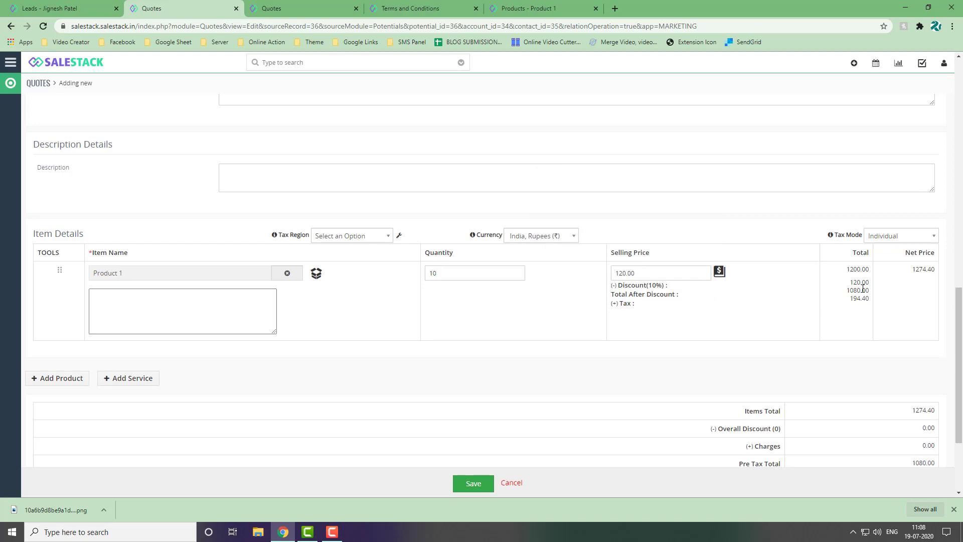
pyautogui.moveTo(933, 267); pyautogui.dragTo(924, 329)
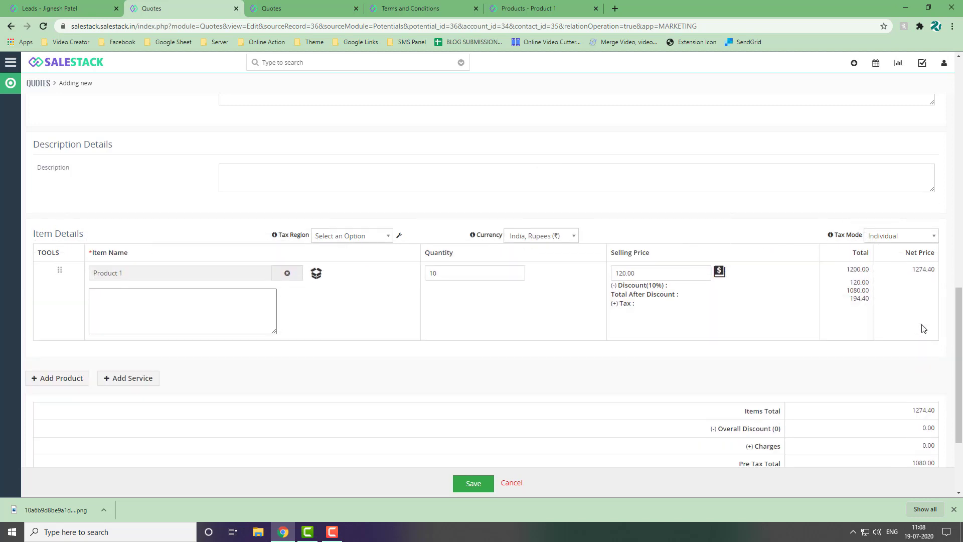
pyautogui.click(81, 383)
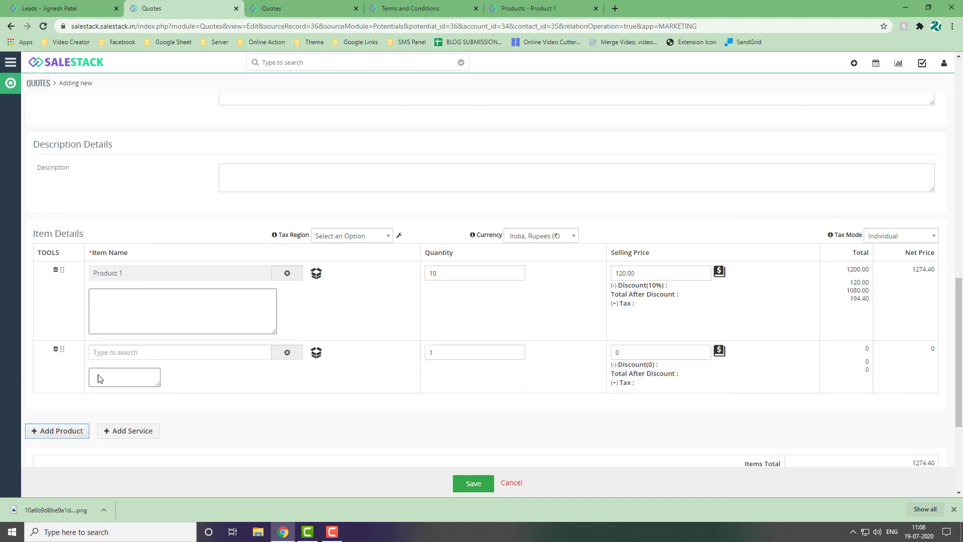
pyautogui.click(130, 433)
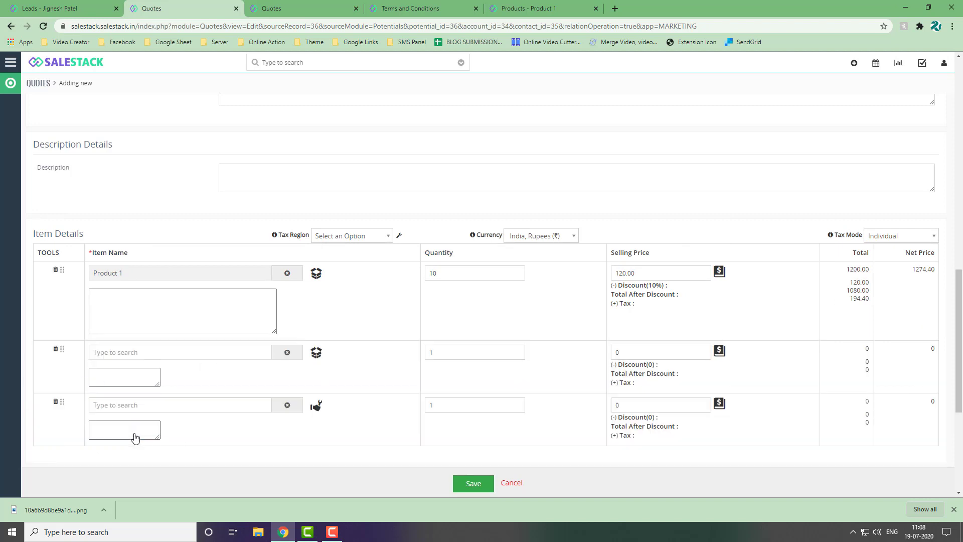
pyautogui.scroll(-2, 150, 416)
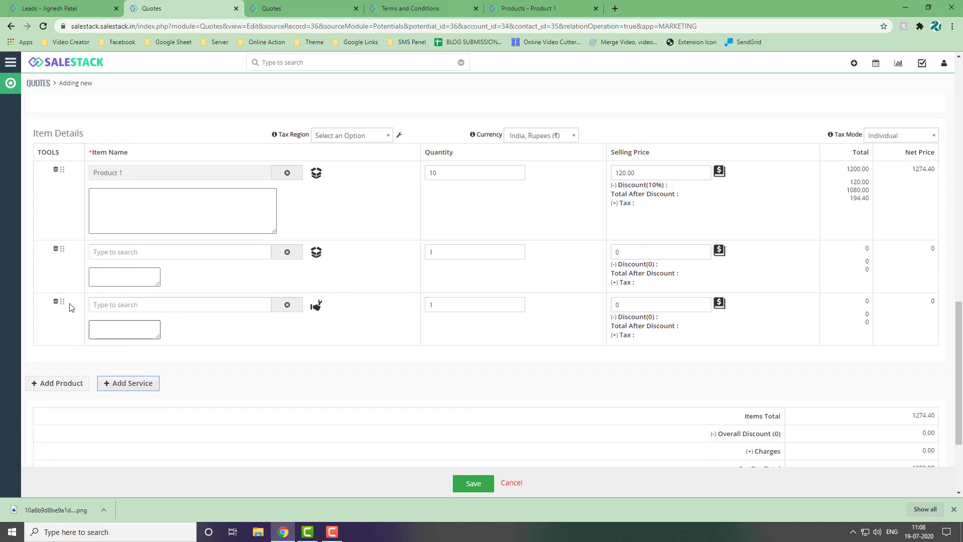
pyautogui.click(55, 302)
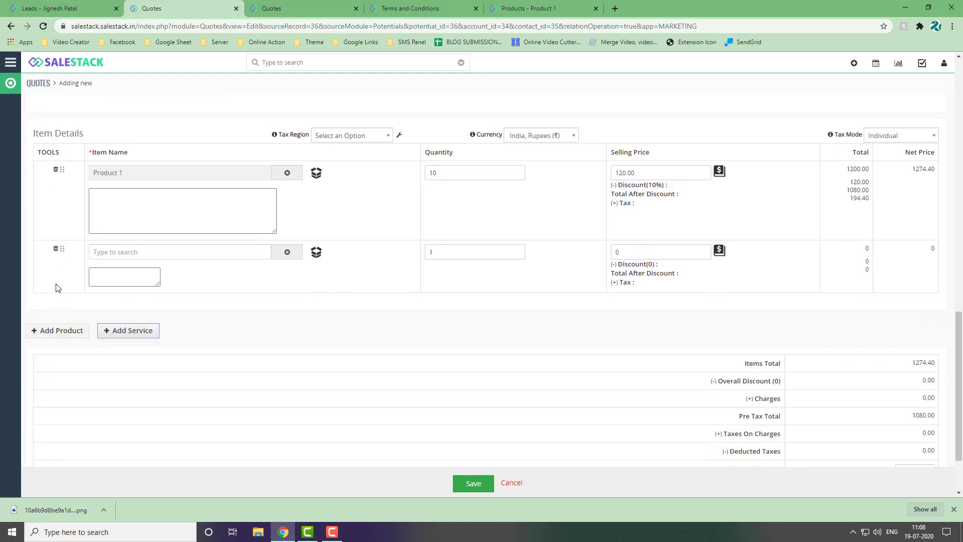
pyautogui.click(56, 249)
pyautogui.scroll(-1, 923, 298)
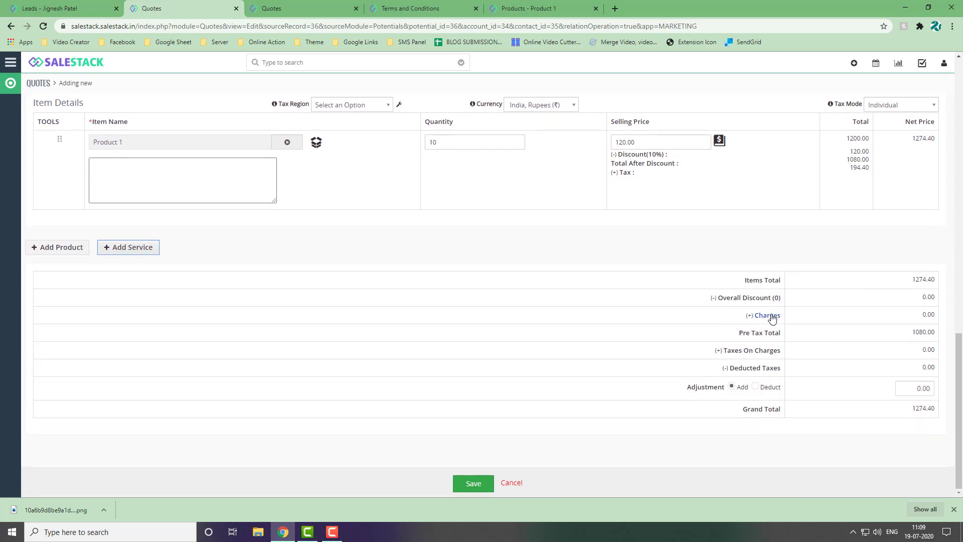
pyautogui.doubleClick(915, 332)
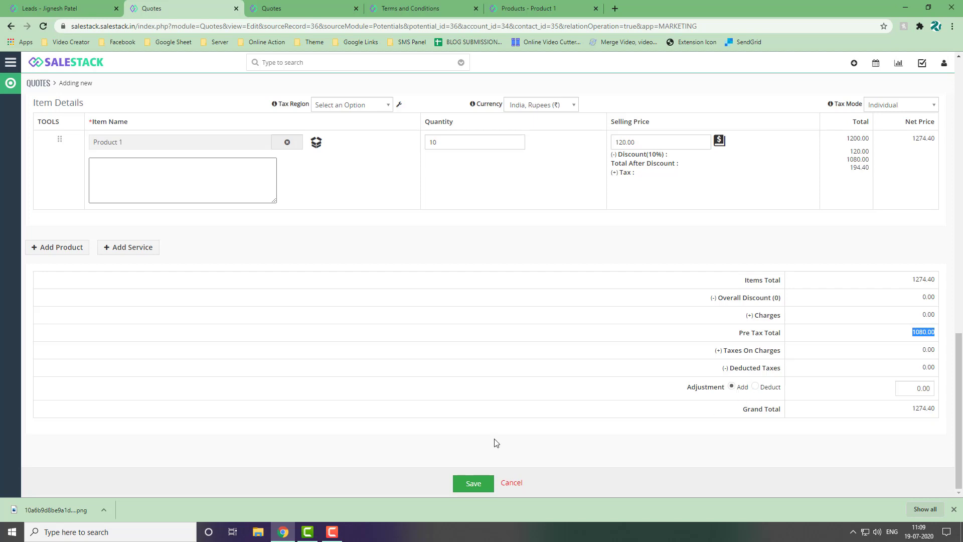
# Step: Save the quote, then open QUO1 from the opportunity's Quotes list
pyautogui.click(476, 484)
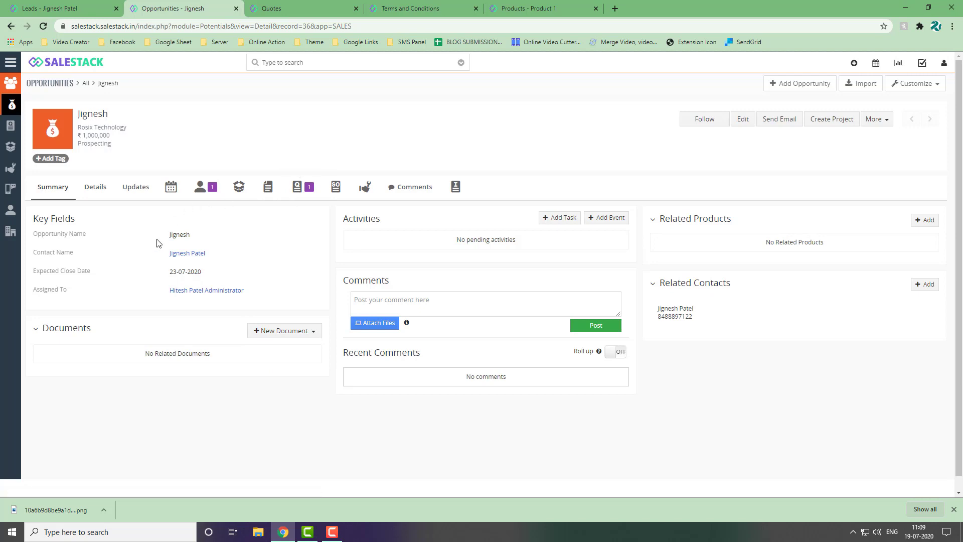
pyautogui.click(302, 194)
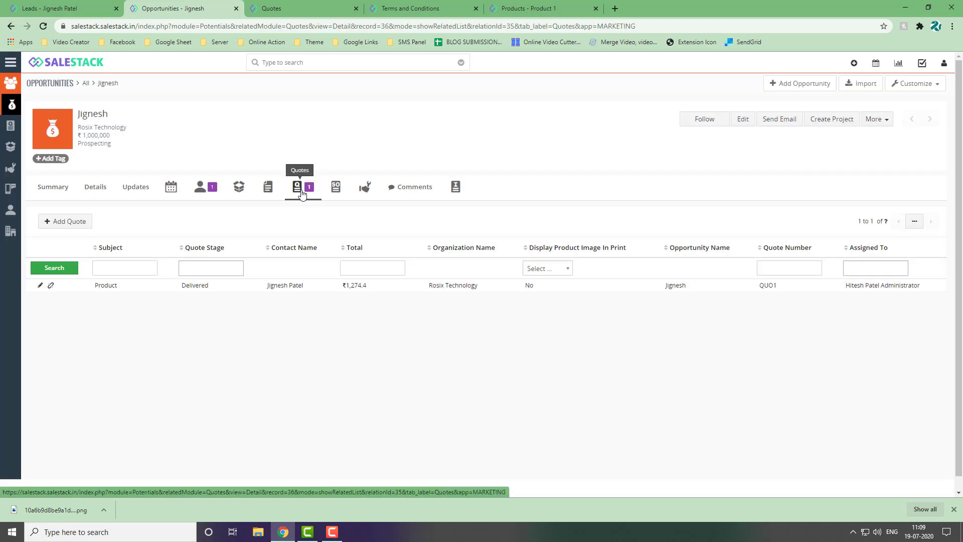
pyautogui.click(115, 287)
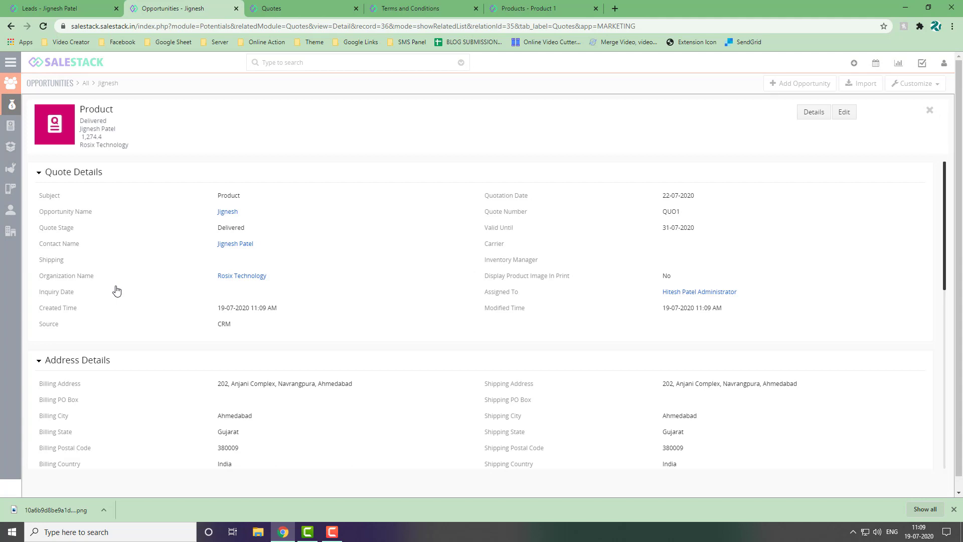
# Step: Open QUO1's full Details record showing Product 1 ×10 and grand total 1,274.4
pyautogui.scroll(-8, 200, 309)
pyautogui.scroll(8, 633, 301)
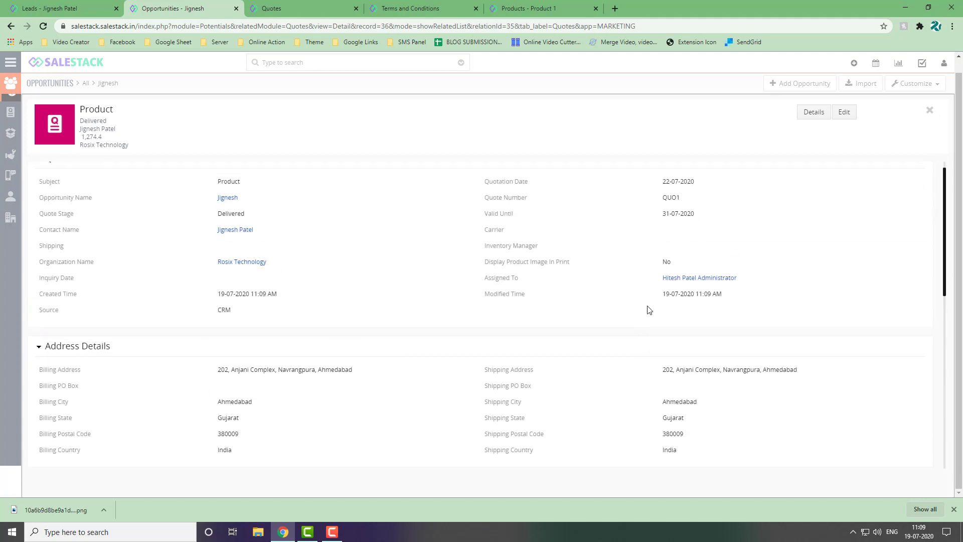
pyautogui.click(809, 121)
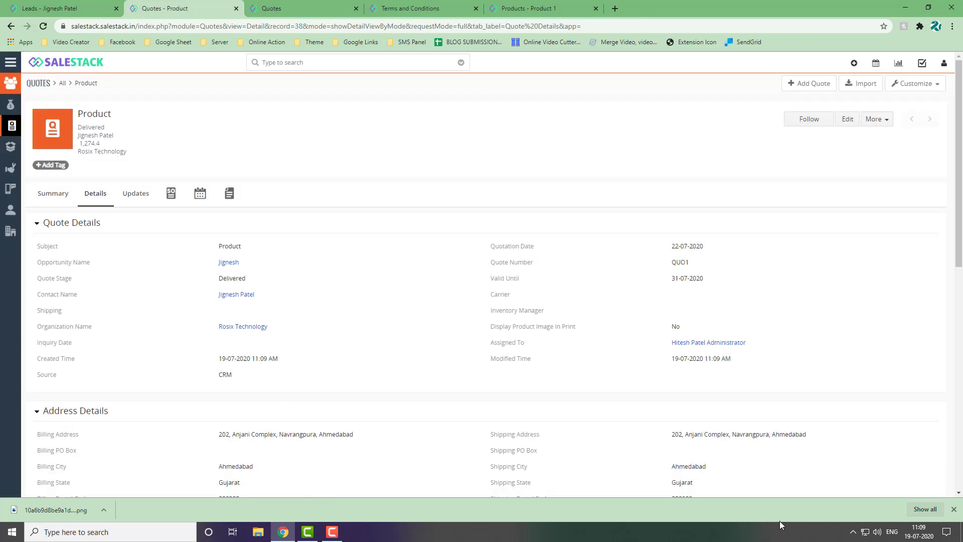
pyautogui.scroll(-12, 527, 333)
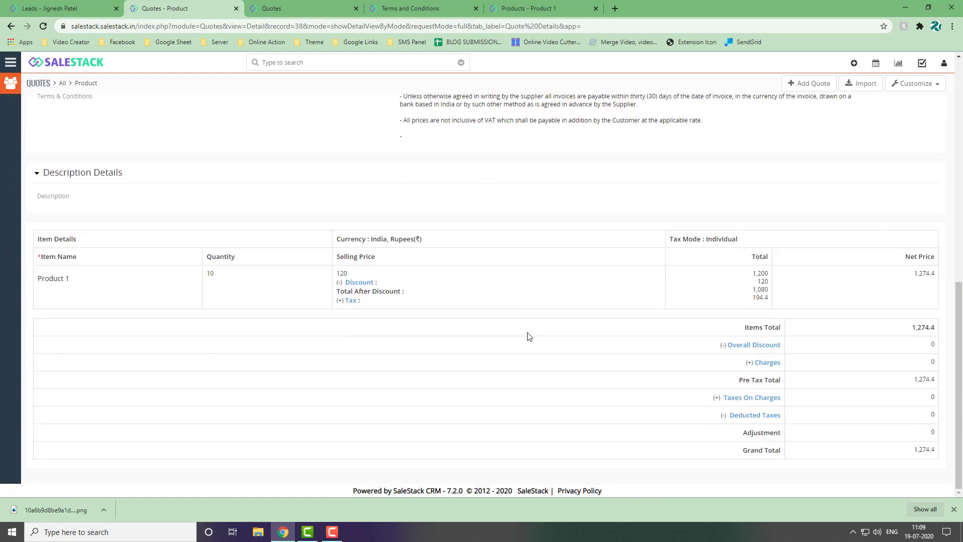
pyautogui.scroll(12, 566, 335)
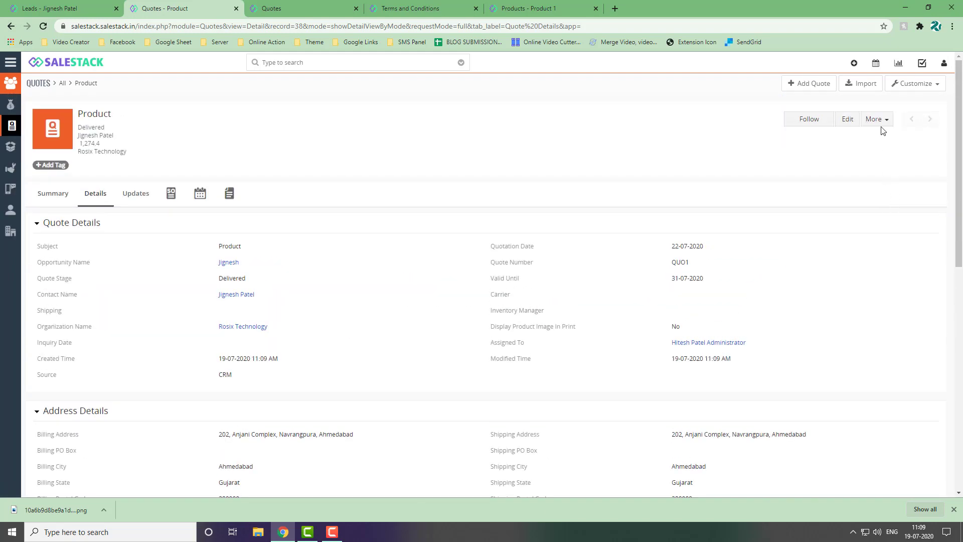
pyautogui.click(885, 120)
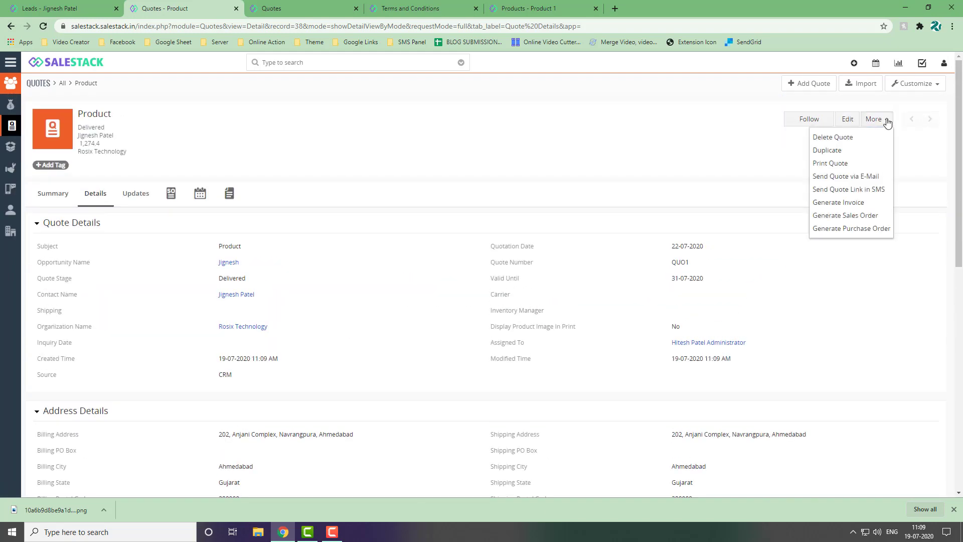
# Step: Print QUO1, review its customer, quote number and bank details, then return to the quote record
pyautogui.click(858, 163)
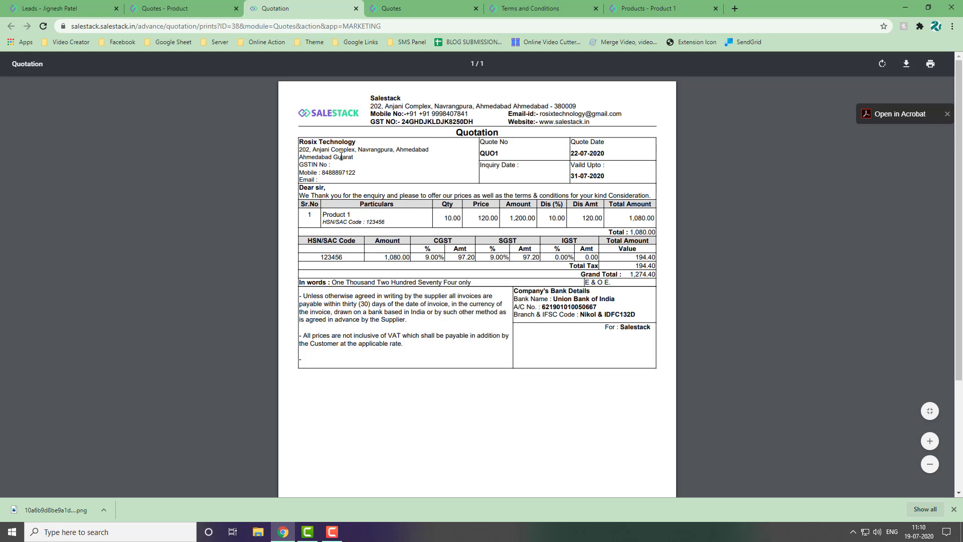
pyautogui.moveTo(328, 142); pyautogui.dragTo(398, 172)
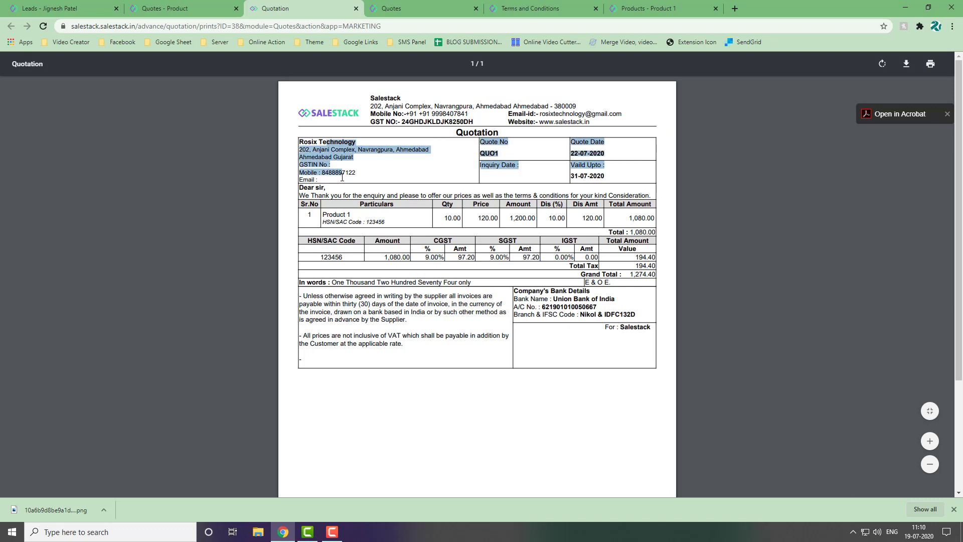
pyautogui.click(397, 169)
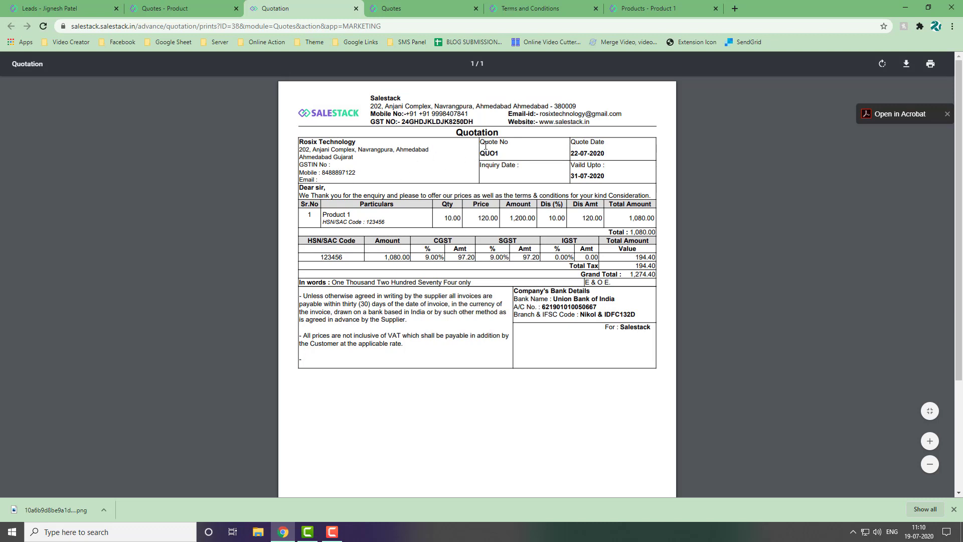
pyautogui.moveTo(492, 144); pyautogui.dragTo(503, 165)
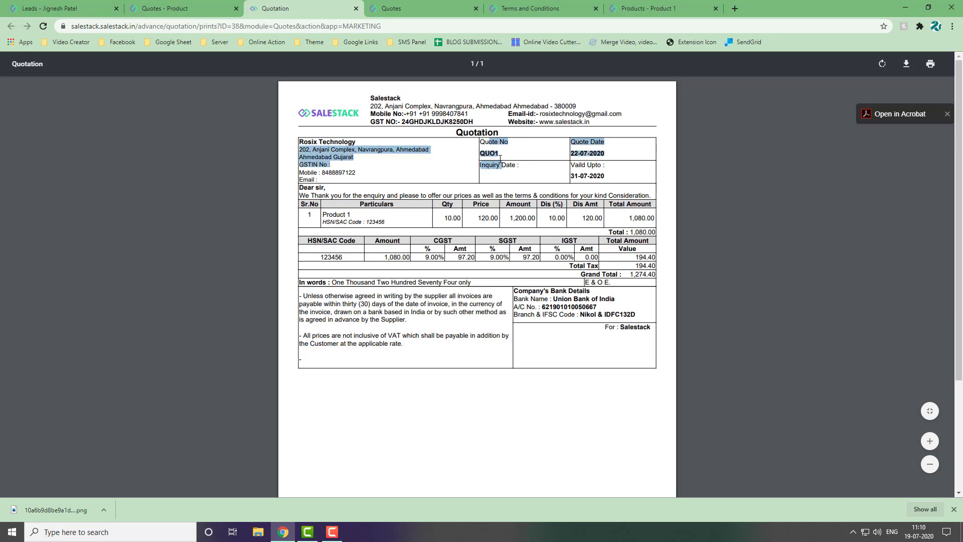
pyautogui.click(530, 153)
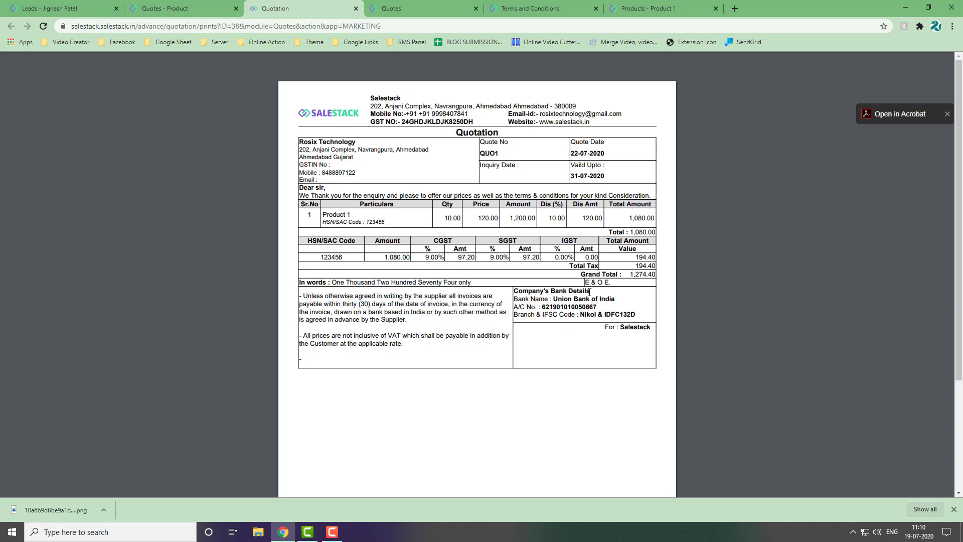
pyautogui.moveTo(590, 291); pyautogui.dragTo(607, 315)
pyautogui.click(605, 303)
pyautogui.click(191, 4)
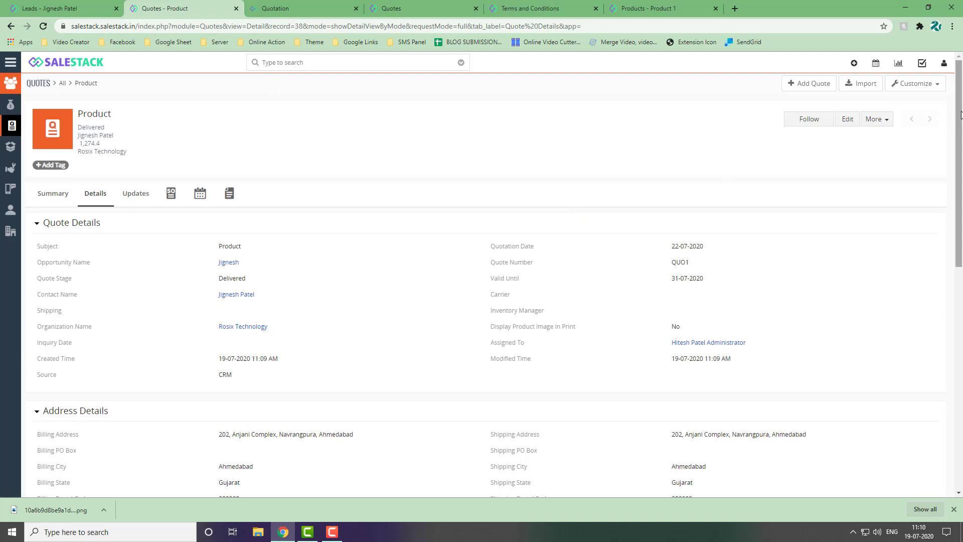
# Step: Close the quote's More menu unused and switch to the Quotes list showing one Delivered quote
pyautogui.click(885, 123)
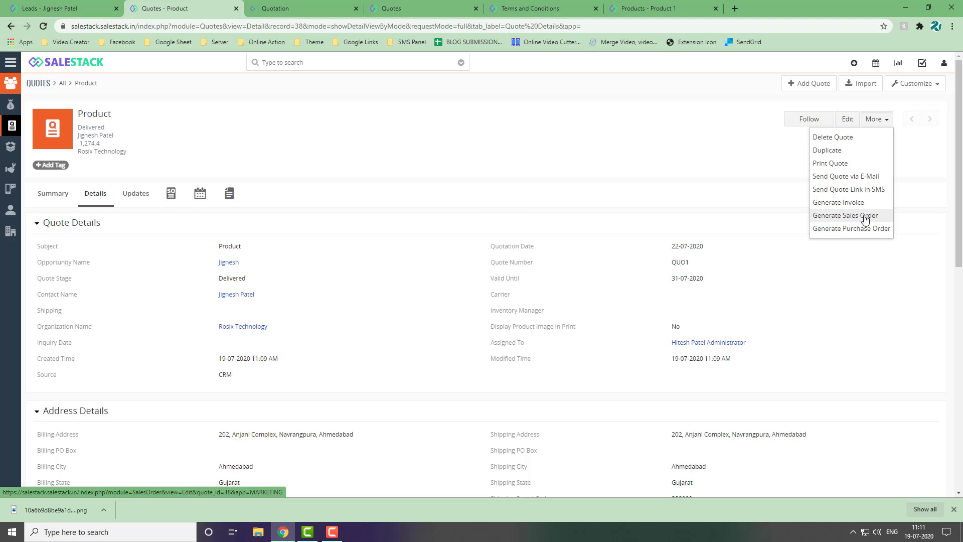
pyautogui.click(710, 189)
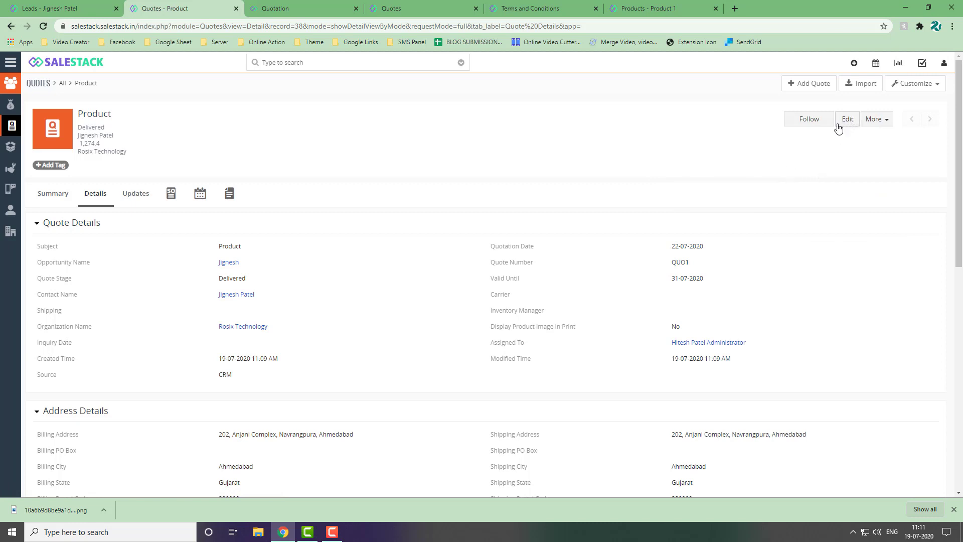
pyautogui.click(268, 5)
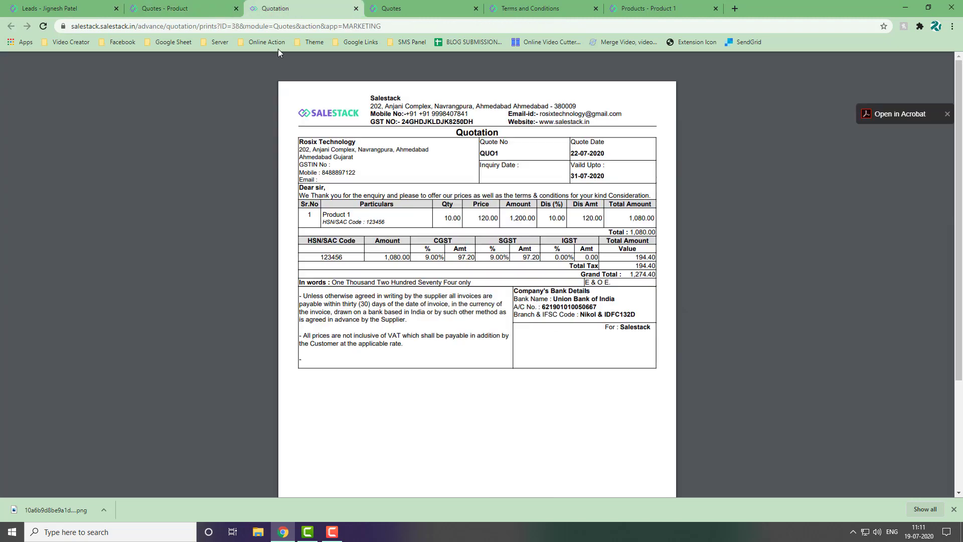
pyautogui.click(410, 4)
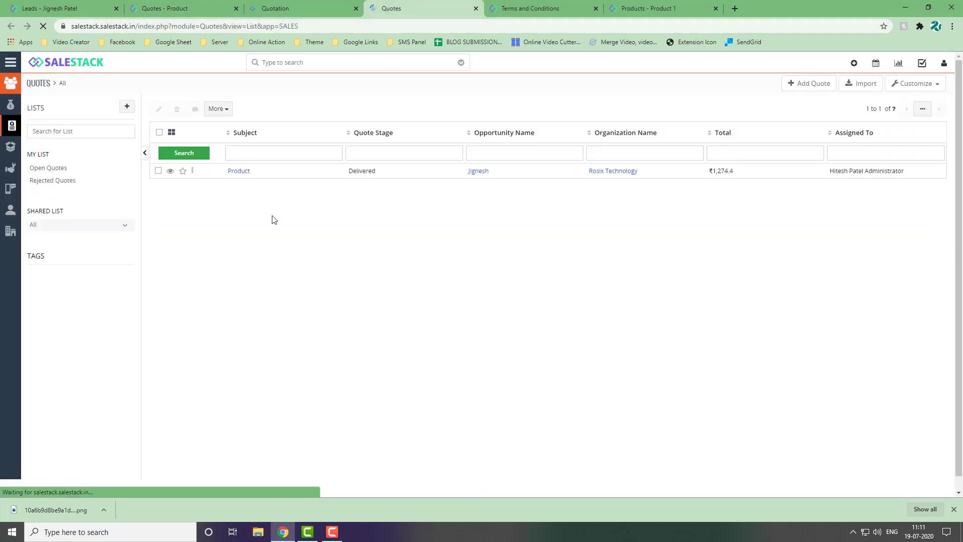
# Step: Go to SALES > Quotes from the navigation menu and open the Product quote QUO1
pyautogui.click(11, 64)
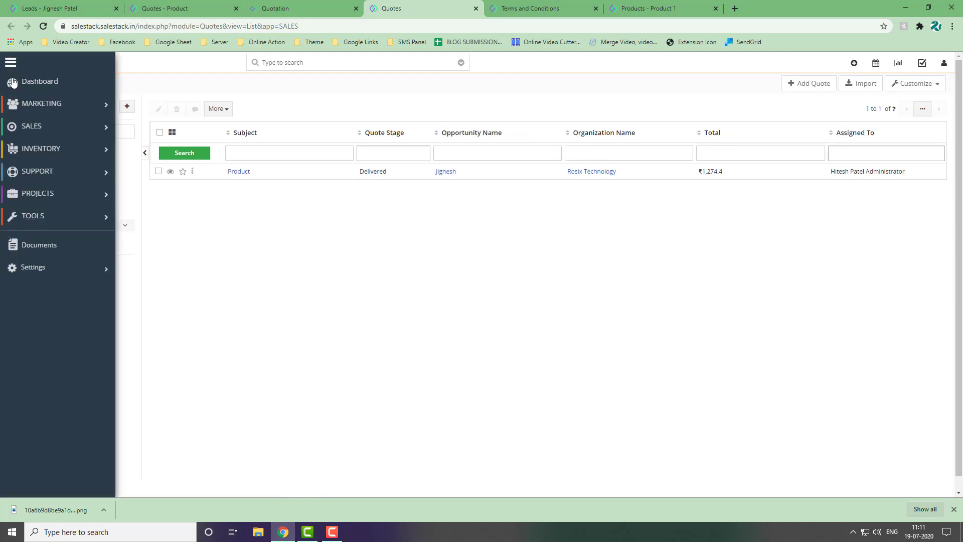
pyautogui.moveTo(49, 125)
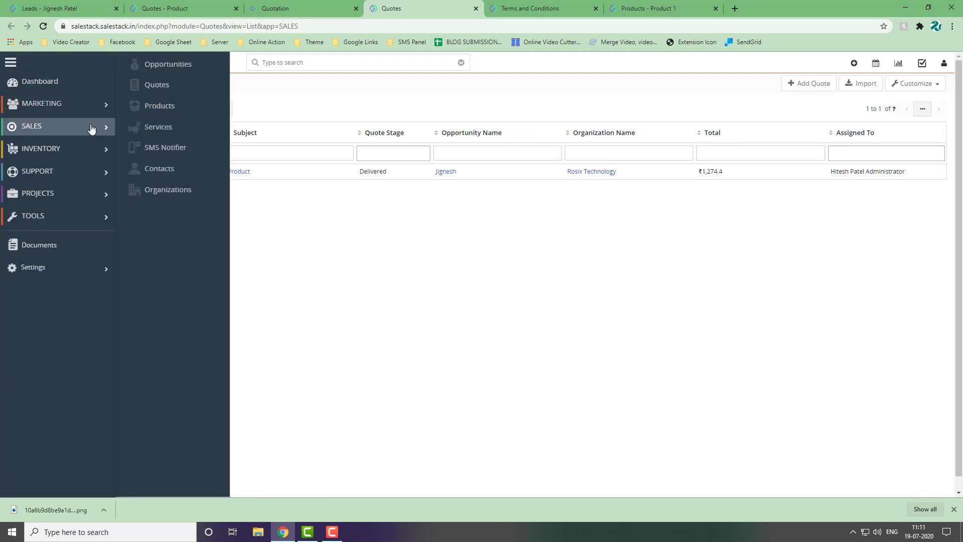
pyautogui.click(160, 87)
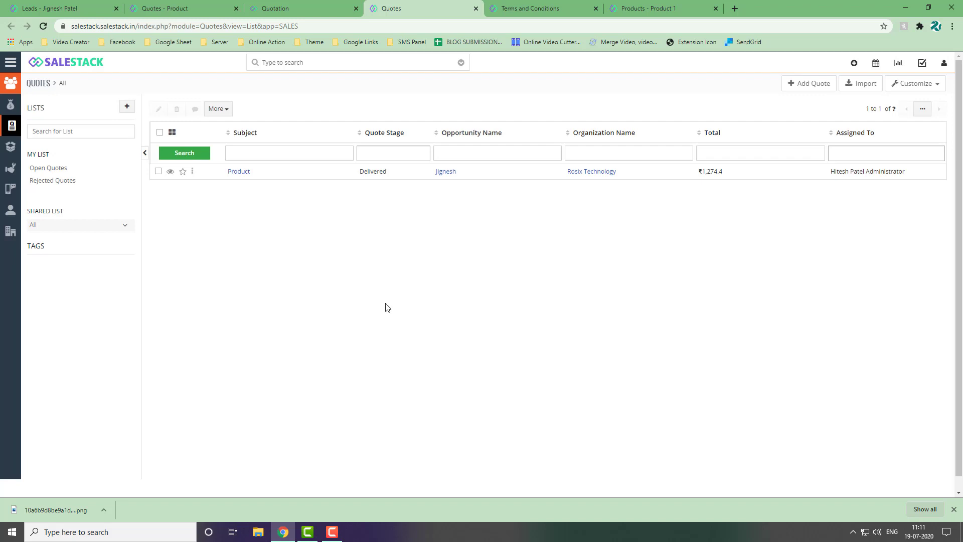
pyautogui.click(239, 172)
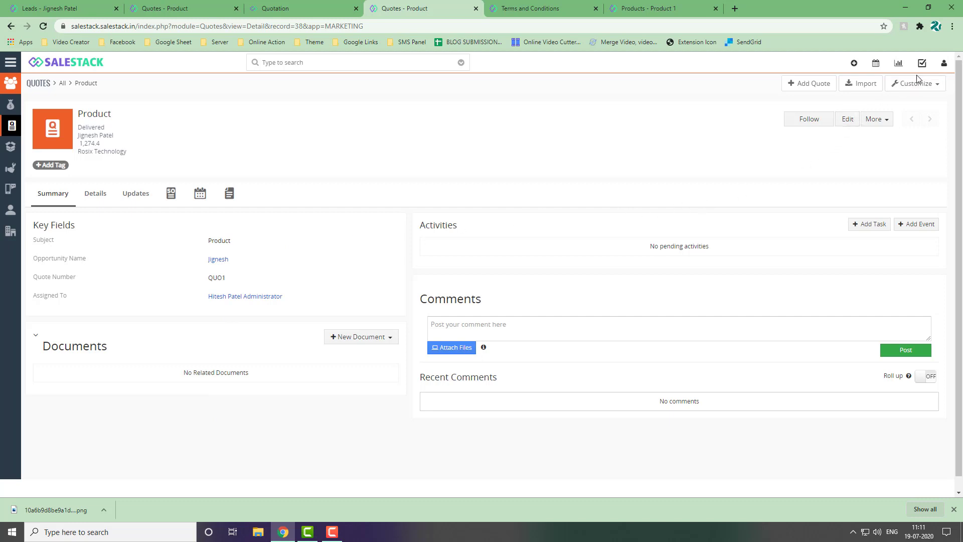
pyautogui.click(903, 81)
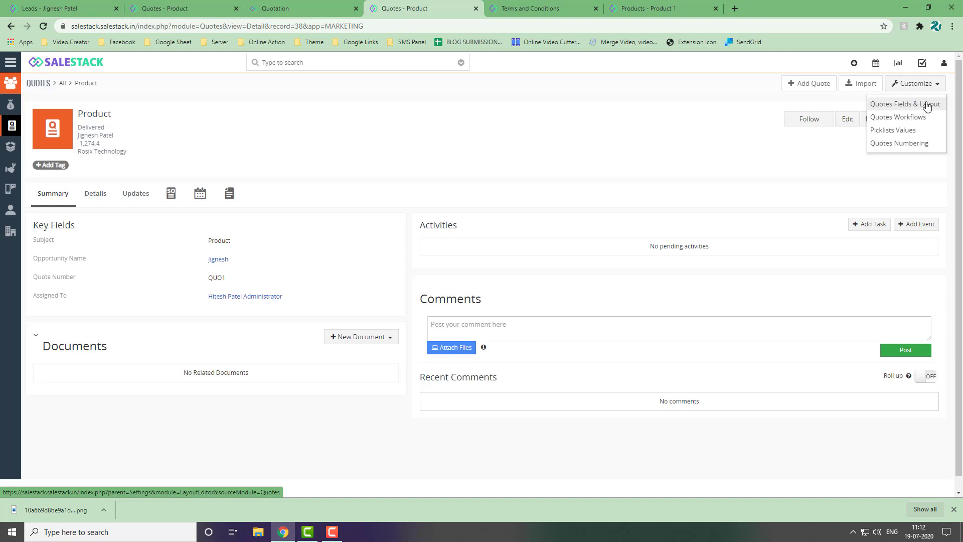
pyautogui.click(777, 154)
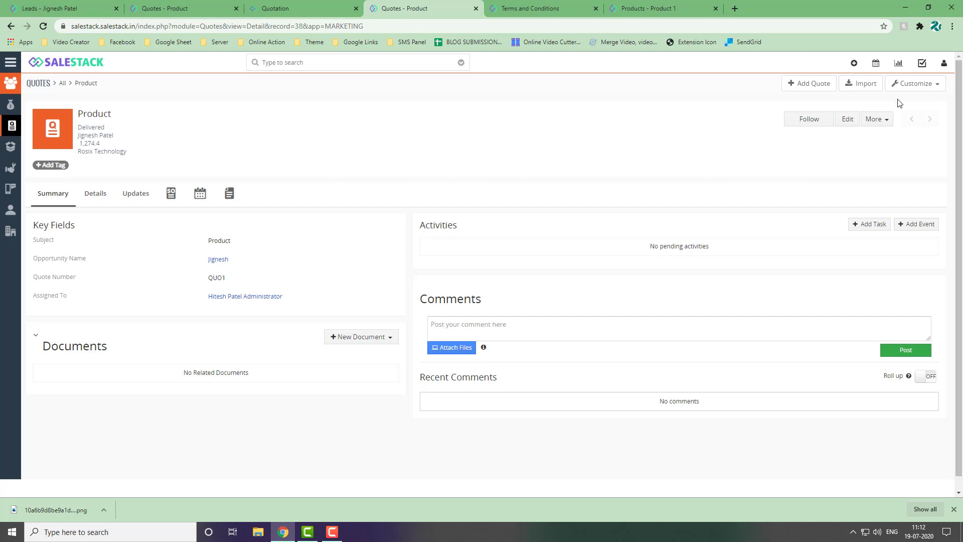
# Step: Open the More actions dropdown on the Product quote QUO1 page
pyautogui.click(875, 119)
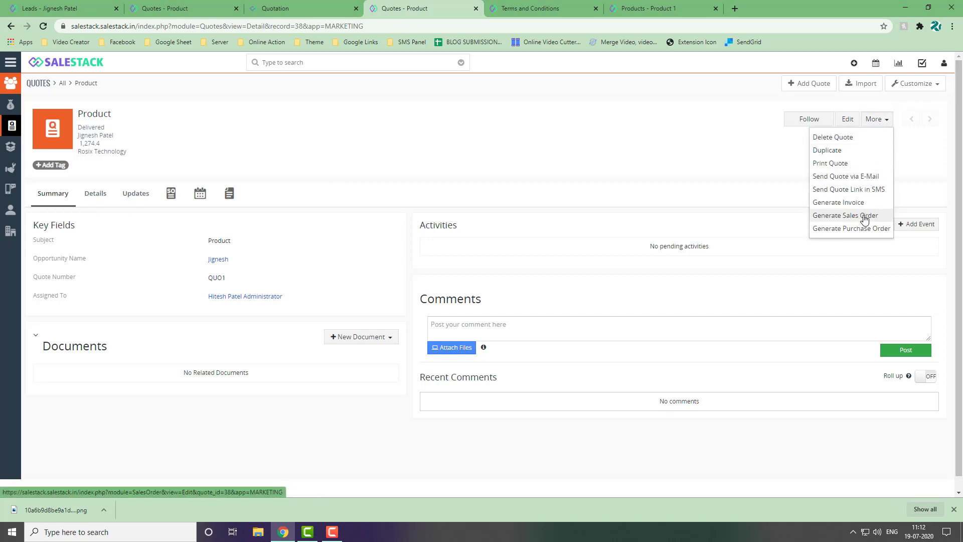
# Step: Generate sales order SO1 from the Product quote, dated 24-07-2020 with status Delivered, and save it
pyautogui.click(865, 217)
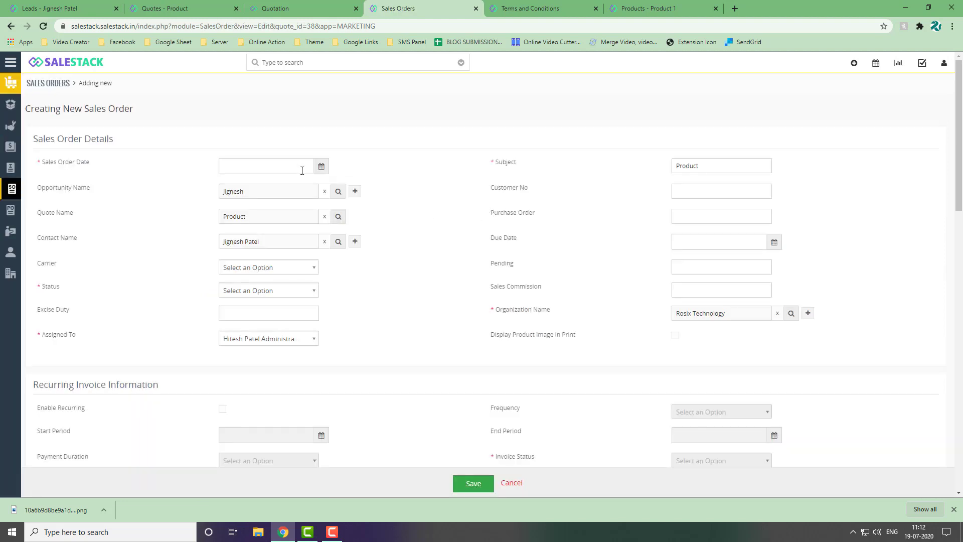
pyautogui.click(294, 169)
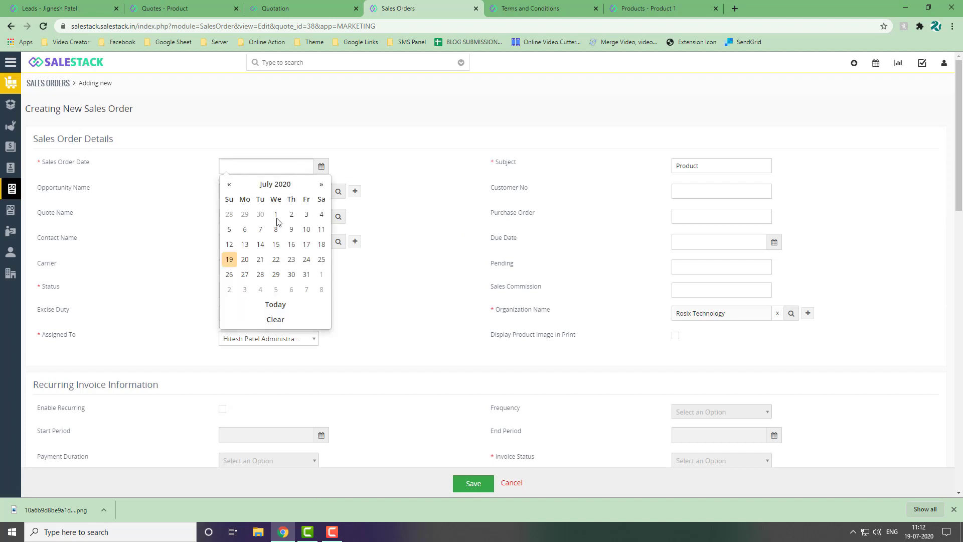
pyautogui.click(306, 259)
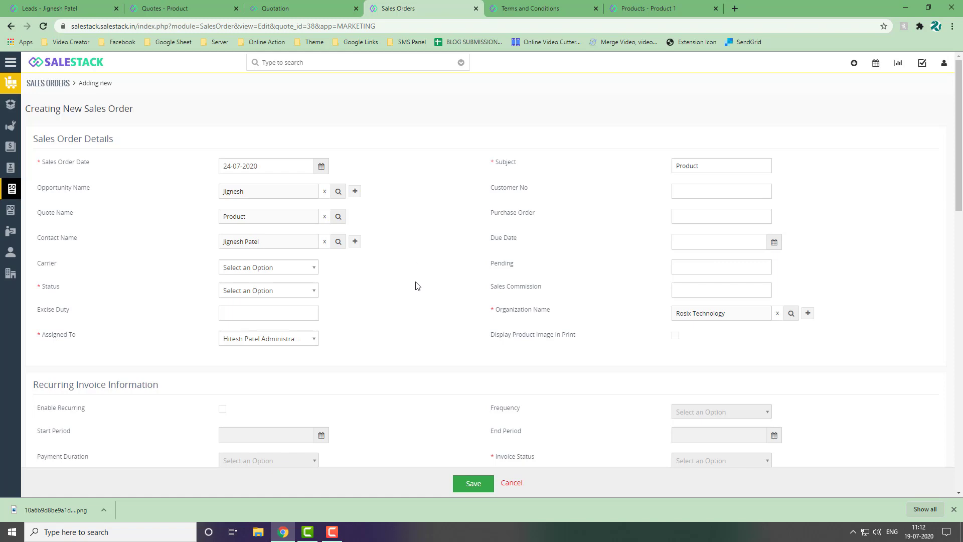
pyautogui.scroll(-6, 417, 281)
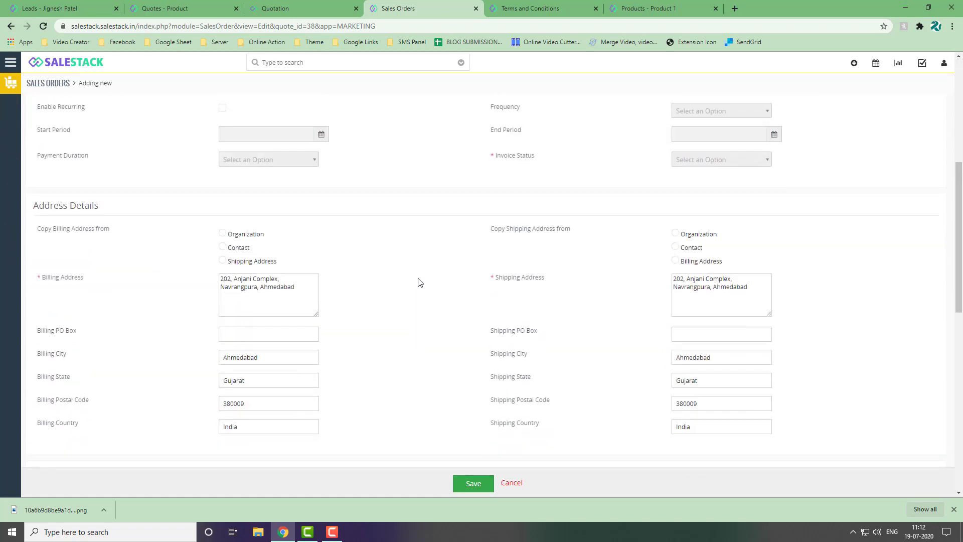
pyautogui.scroll(-7, 420, 283)
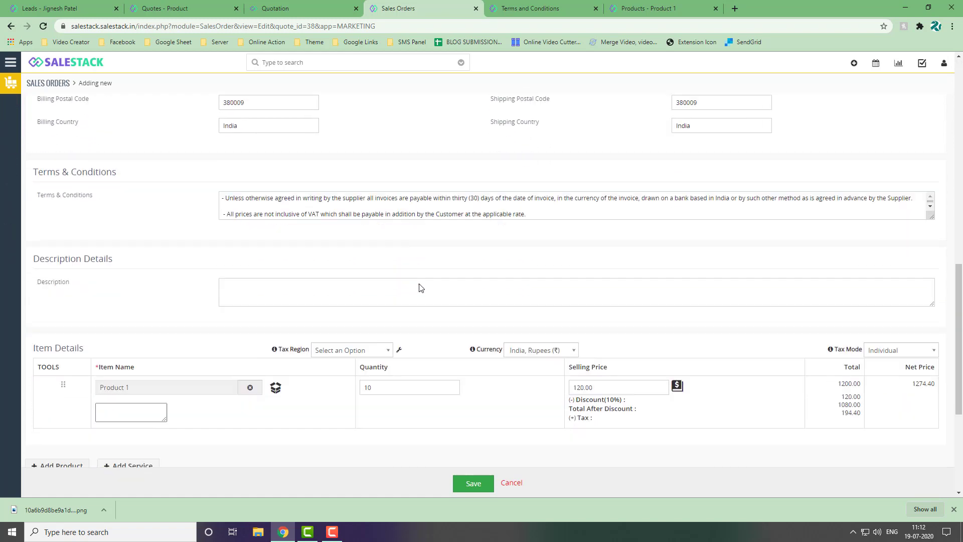
pyautogui.scroll(-3, 421, 288)
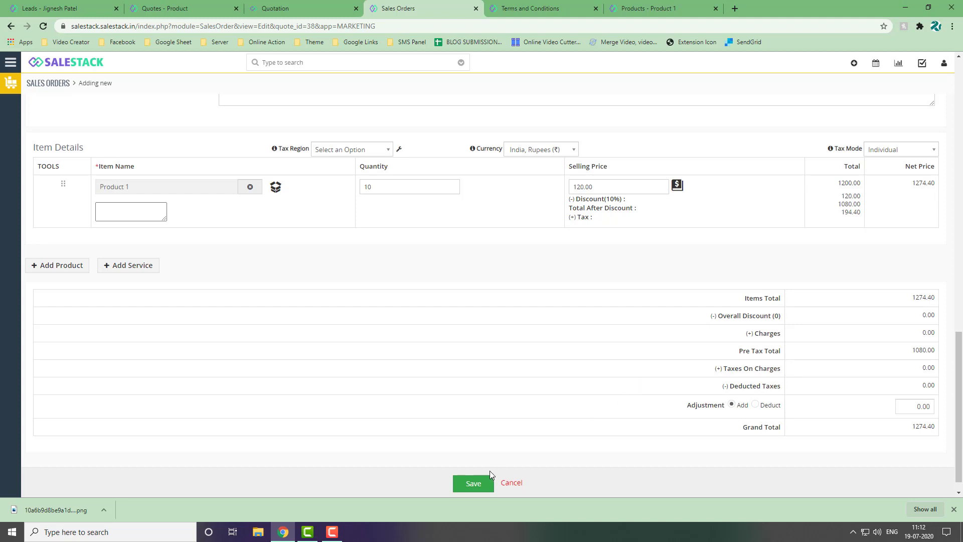
pyautogui.click(485, 488)
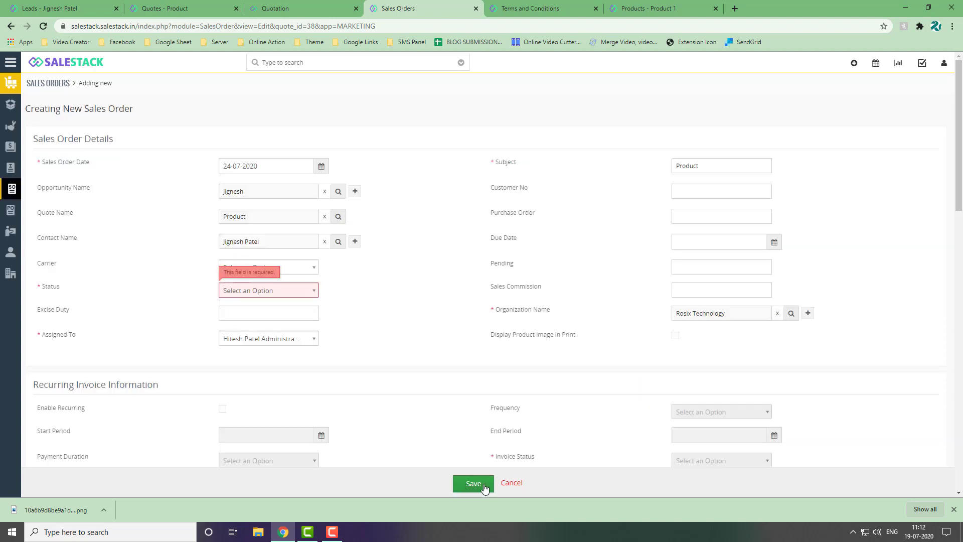
pyautogui.click(276, 291)
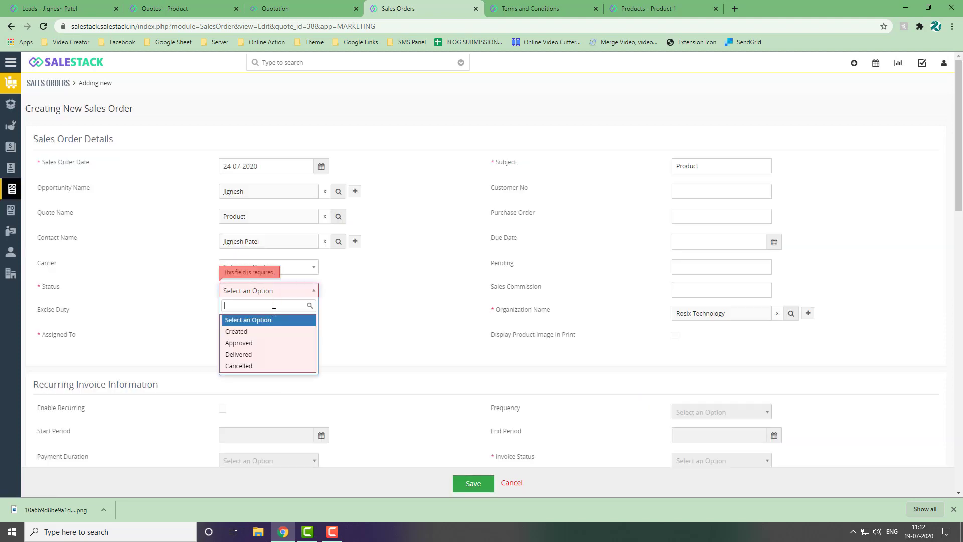
pyautogui.click(270, 356)
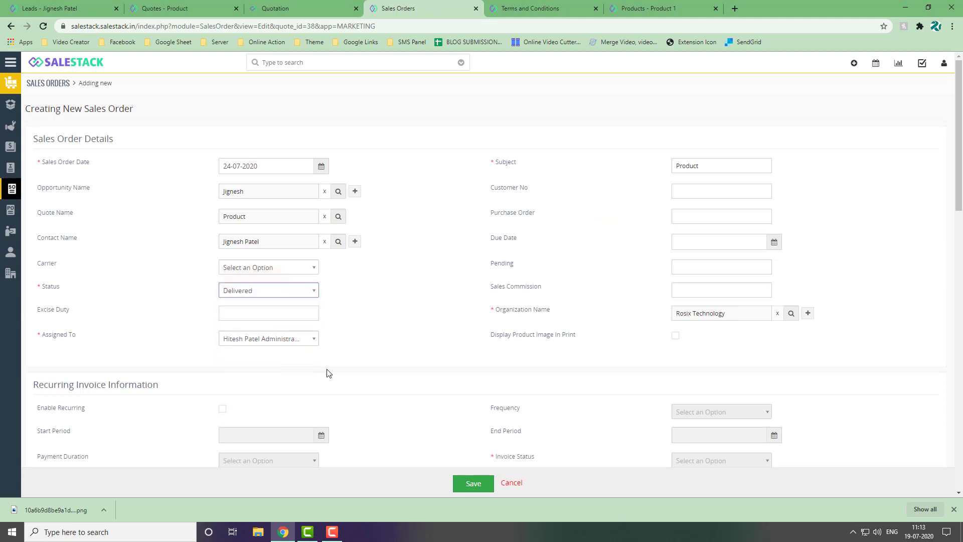
pyautogui.click(472, 483)
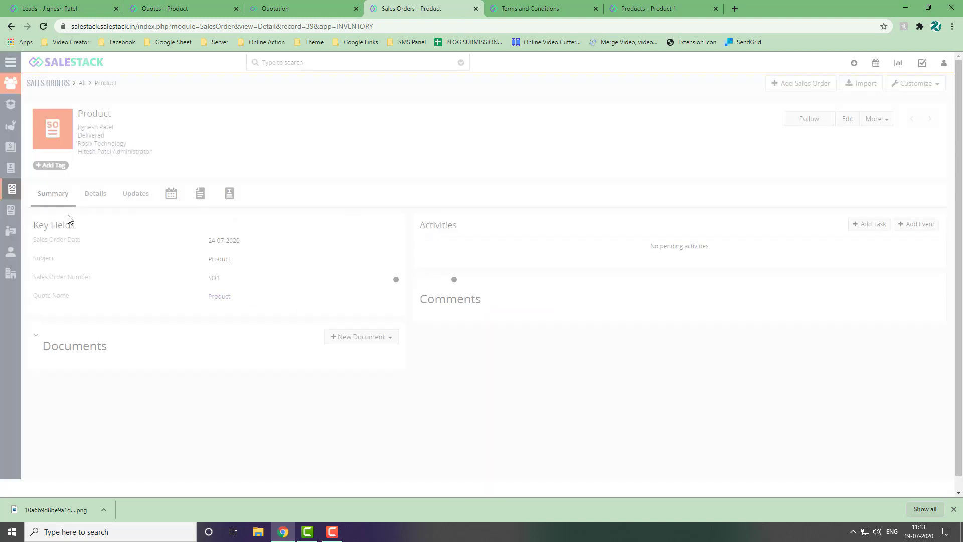
# Step: Open the Product sales order SO1 from the Sales Orders list and show its More actions
pyautogui.click(11, 62)
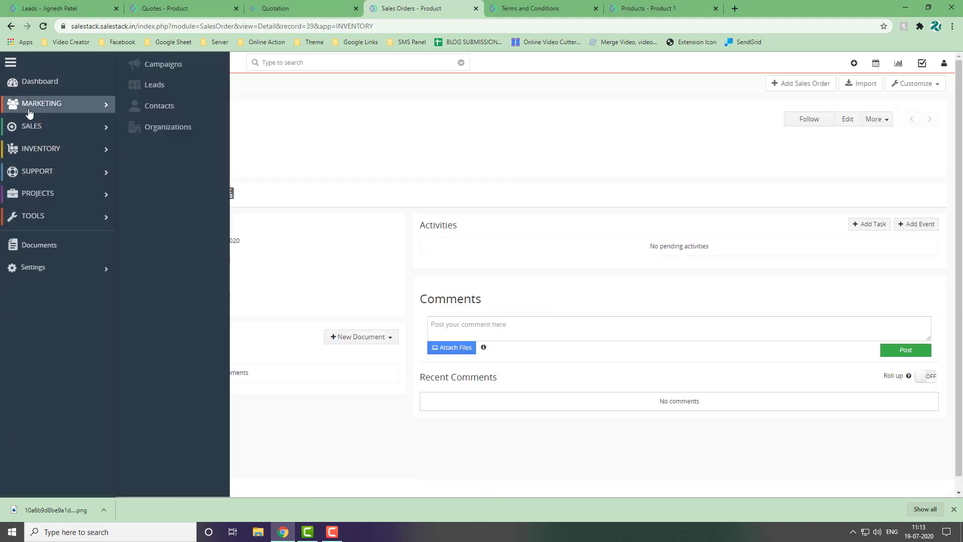
pyautogui.moveTo(39, 128)
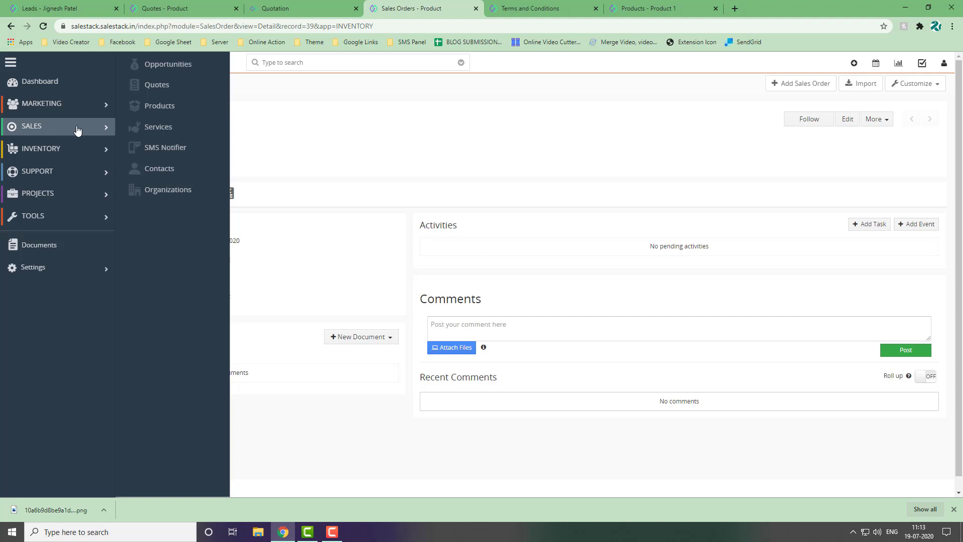
pyautogui.moveTo(77, 148)
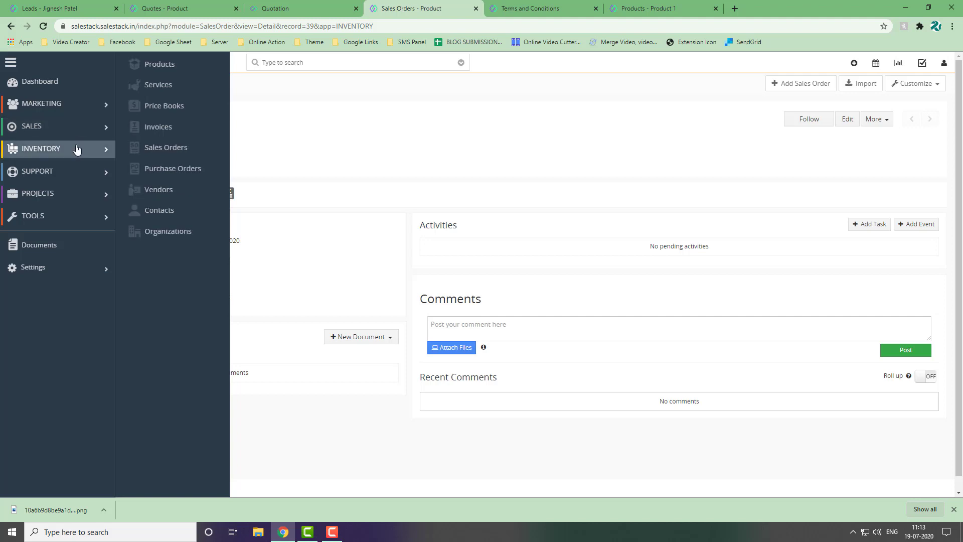
pyautogui.click(166, 149)
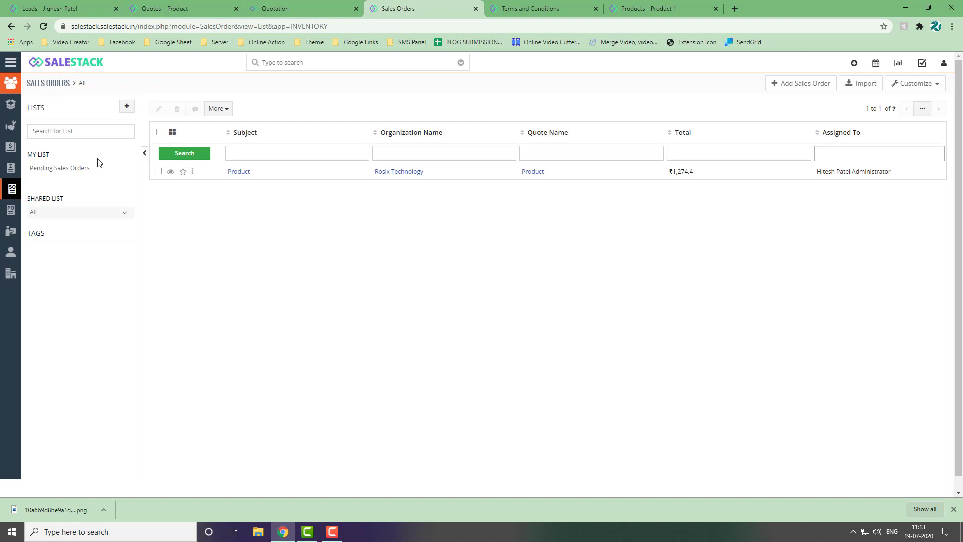
pyautogui.click(238, 173)
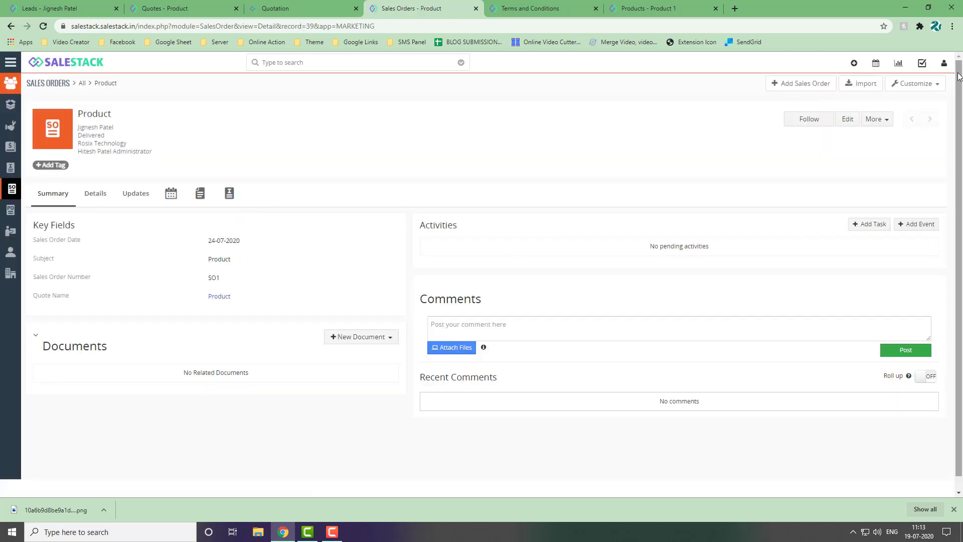
pyautogui.click(889, 122)
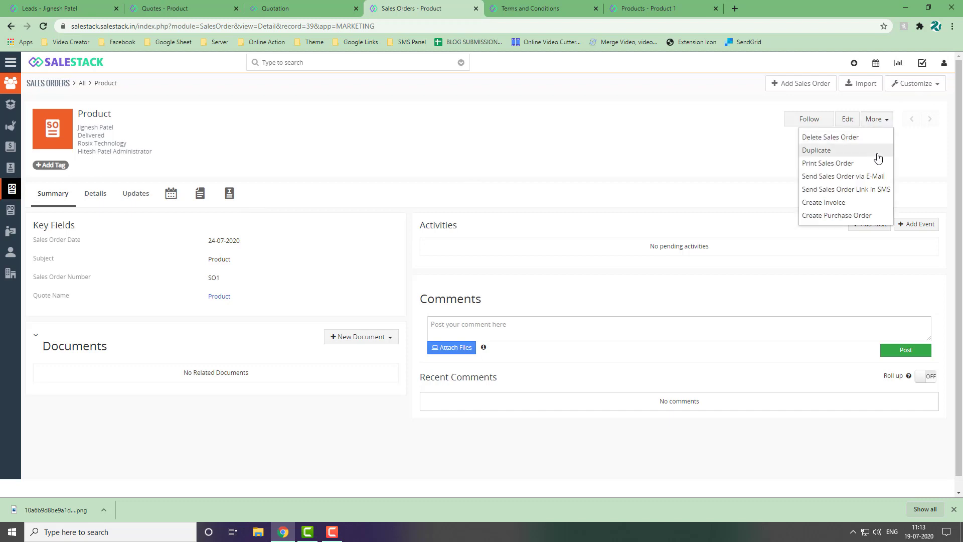
# Step: Create invoice INV1 from SO1 with status Created and invoice date 25-07-2020, then save it
pyautogui.click(860, 207)
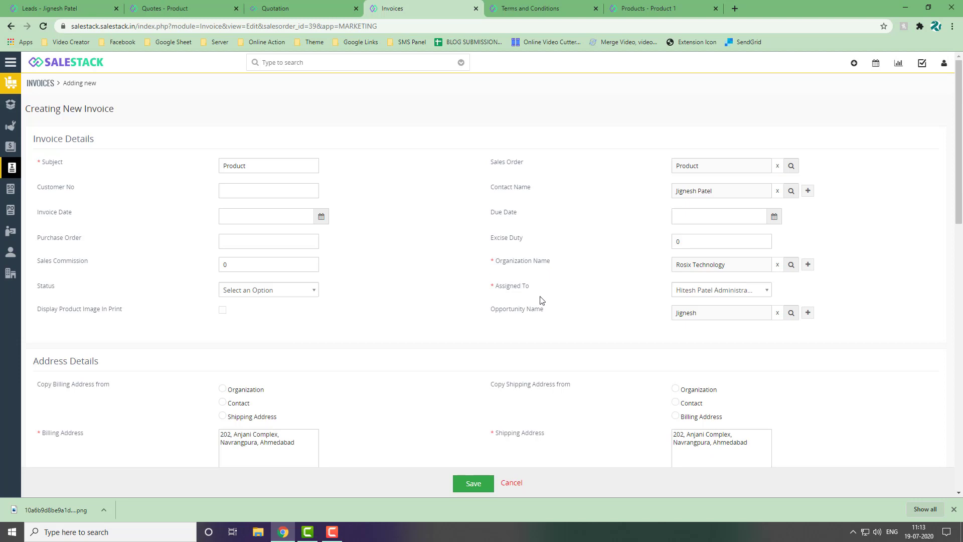
pyautogui.click(273, 292)
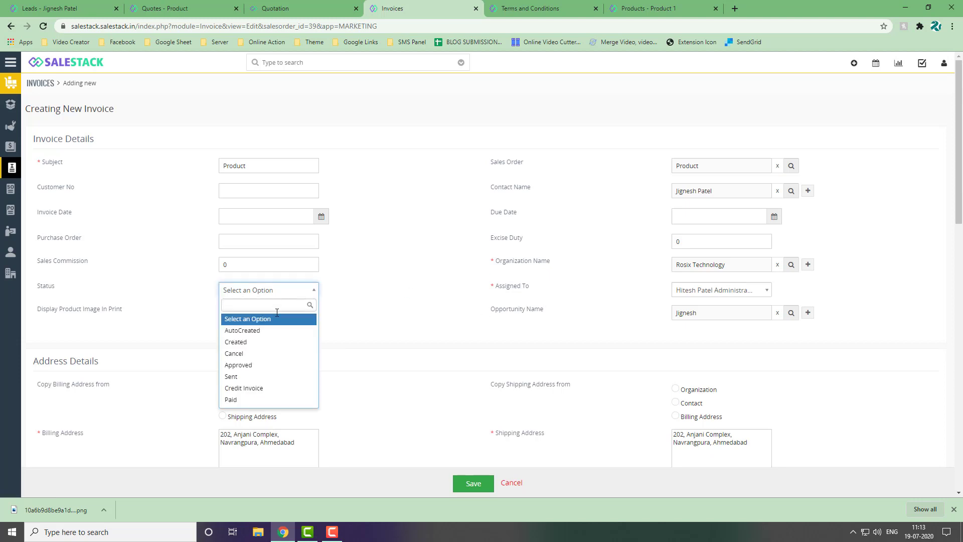
pyautogui.click(278, 349)
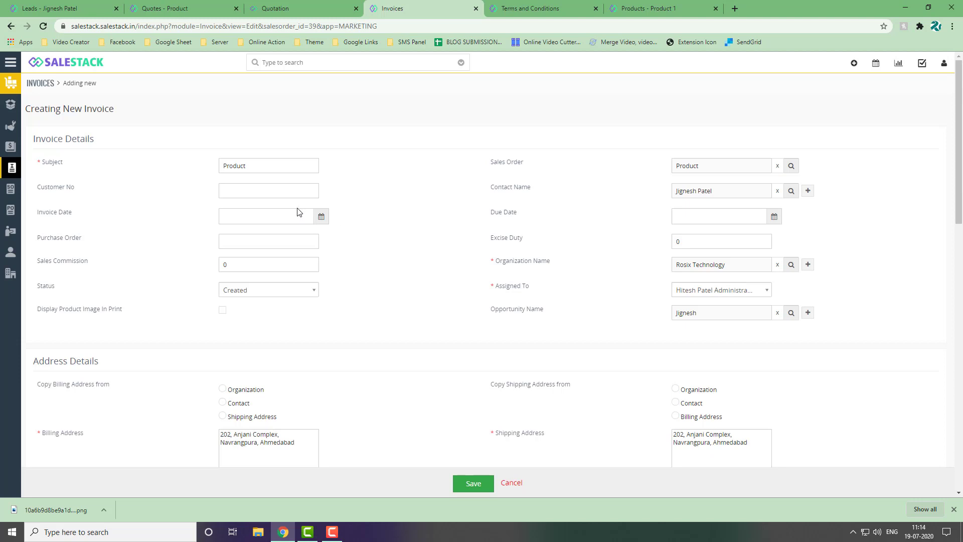
pyautogui.click(276, 220)
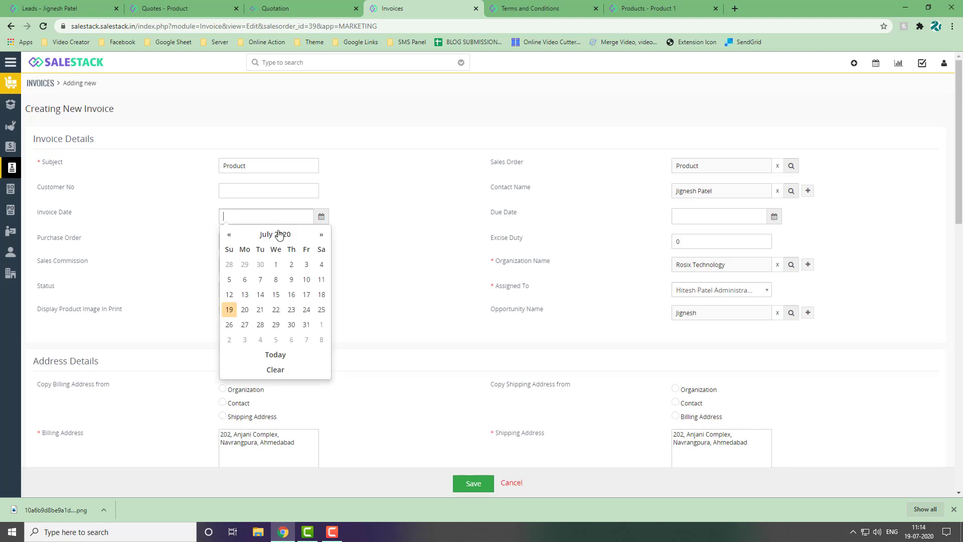
pyautogui.click(321, 309)
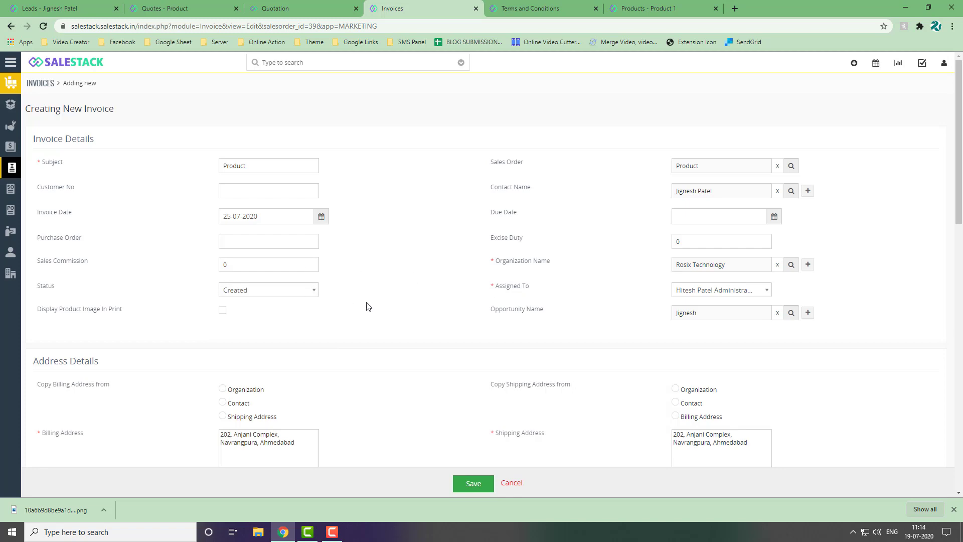
pyautogui.scroll(-2, 390, 359)
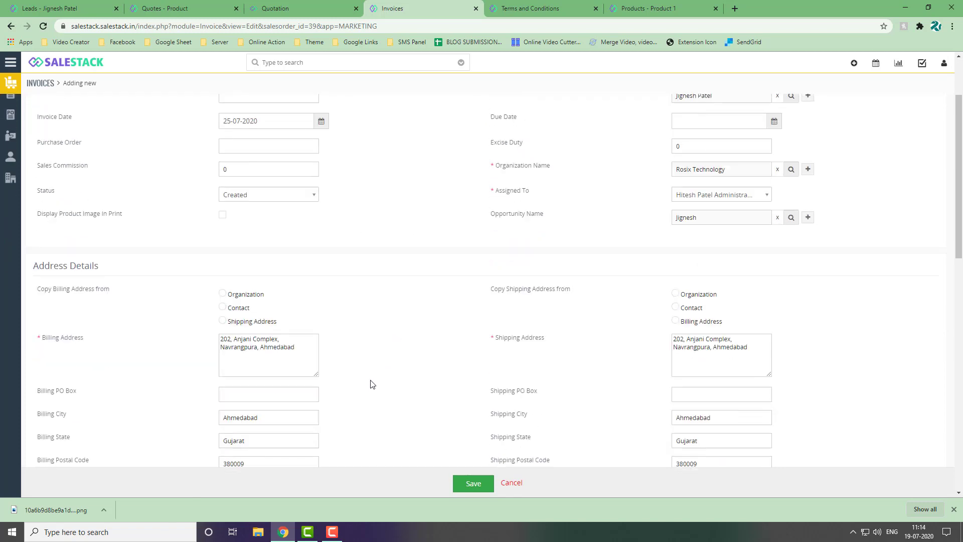
pyautogui.scroll(-8, 371, 384)
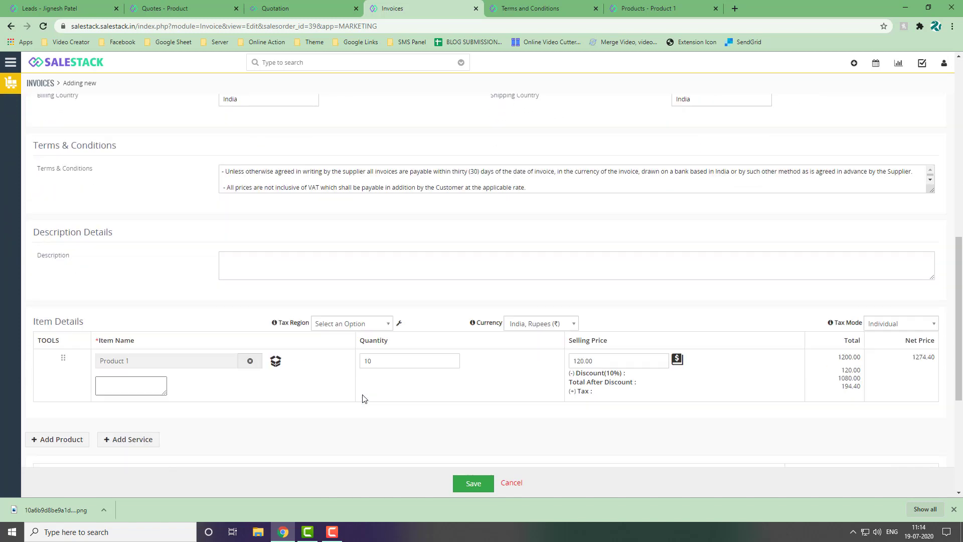
pyautogui.scroll(-2, 365, 399)
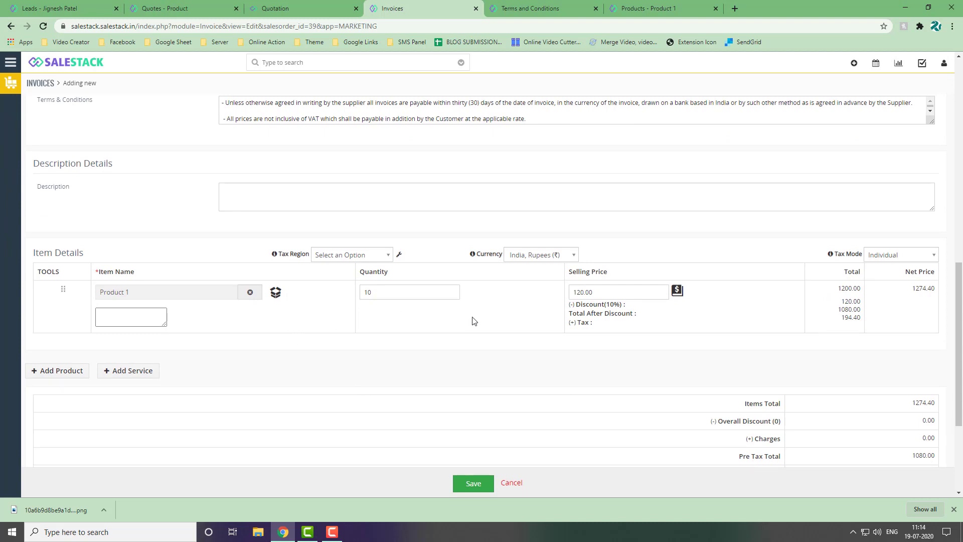
pyautogui.scroll(-4, 517, 329)
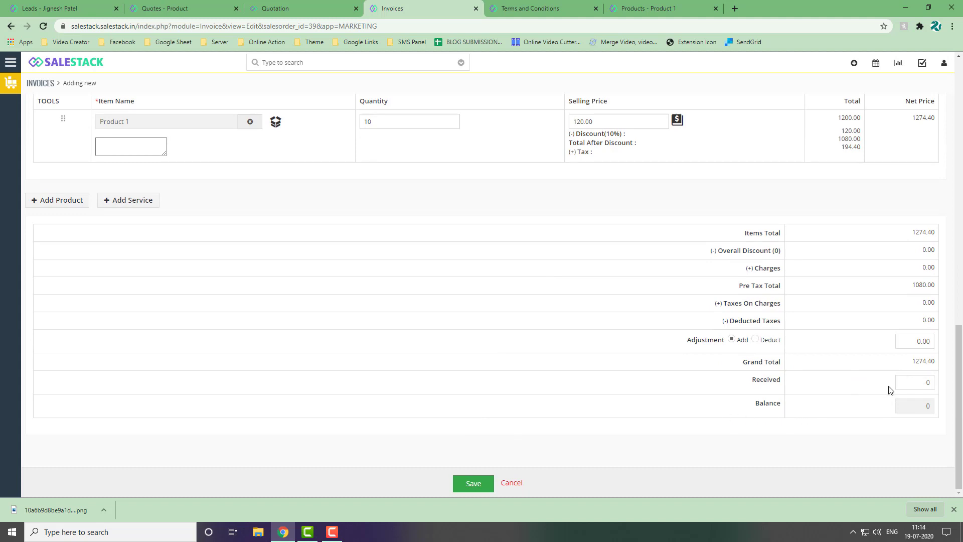
pyautogui.click(486, 483)
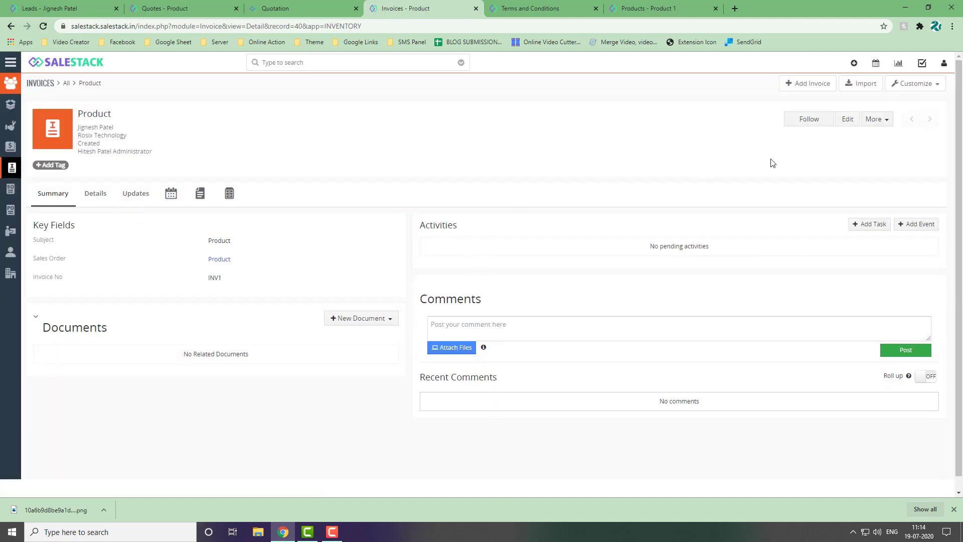
# Step: Print invoice INV1 to a new tab, then return to the invoice and reopen its More actions
pyautogui.click(883, 121)
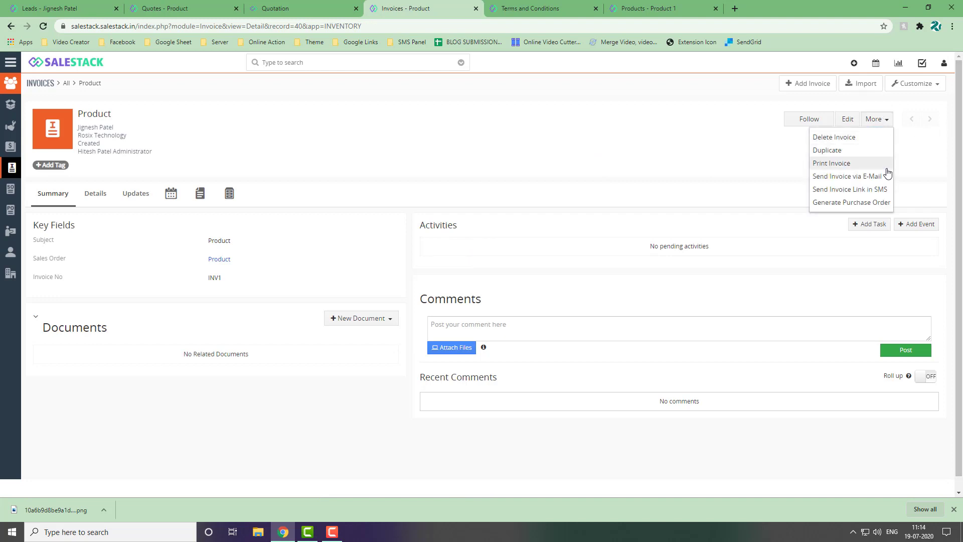
pyautogui.click(865, 164)
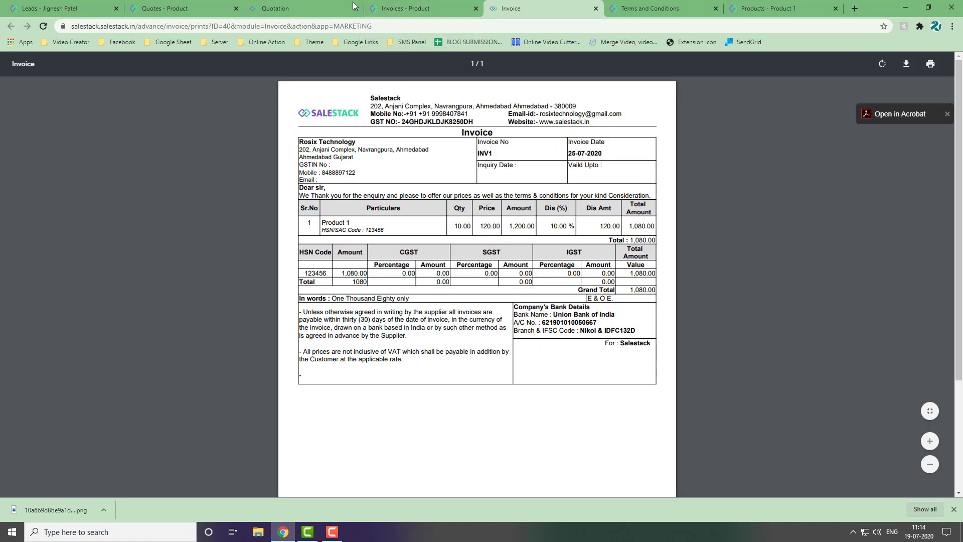
pyautogui.click(407, 6)
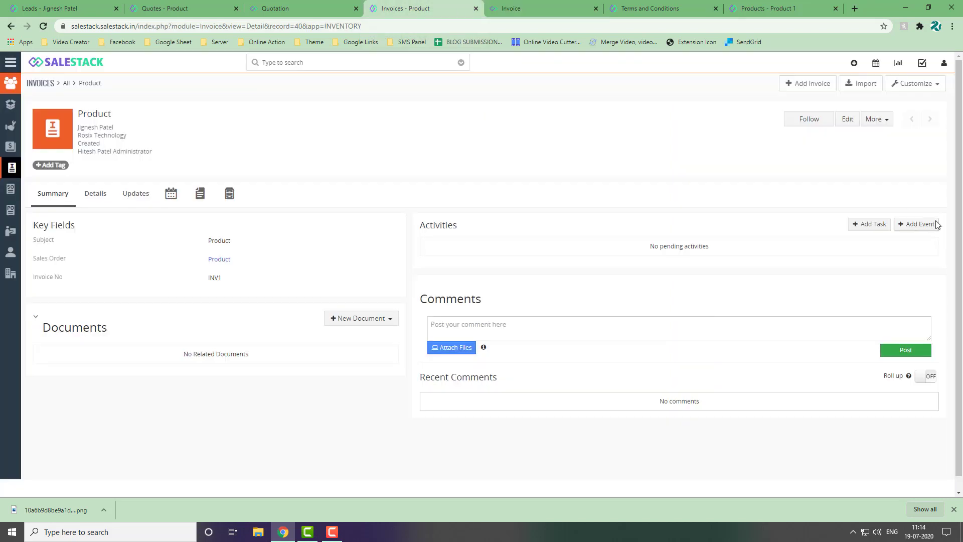
pyautogui.click(889, 122)
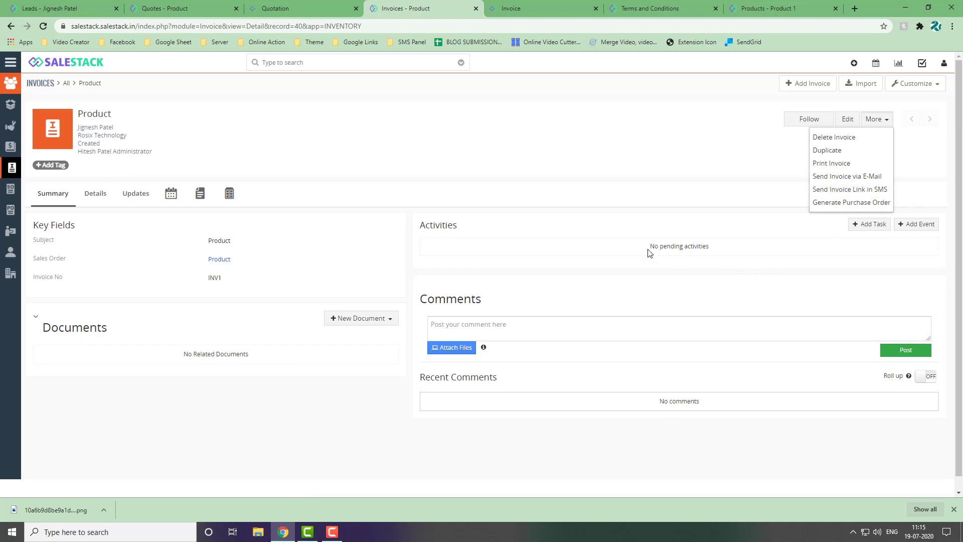
# Step: Browse the main navigation's module menus, then go to My Dashboard
pyautogui.click(11, 63)
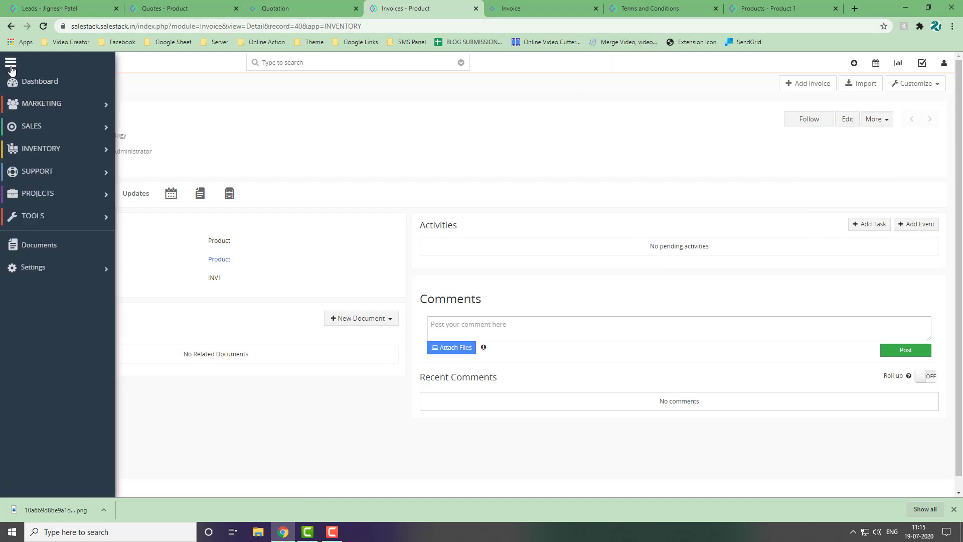
pyautogui.moveTo(63, 124)
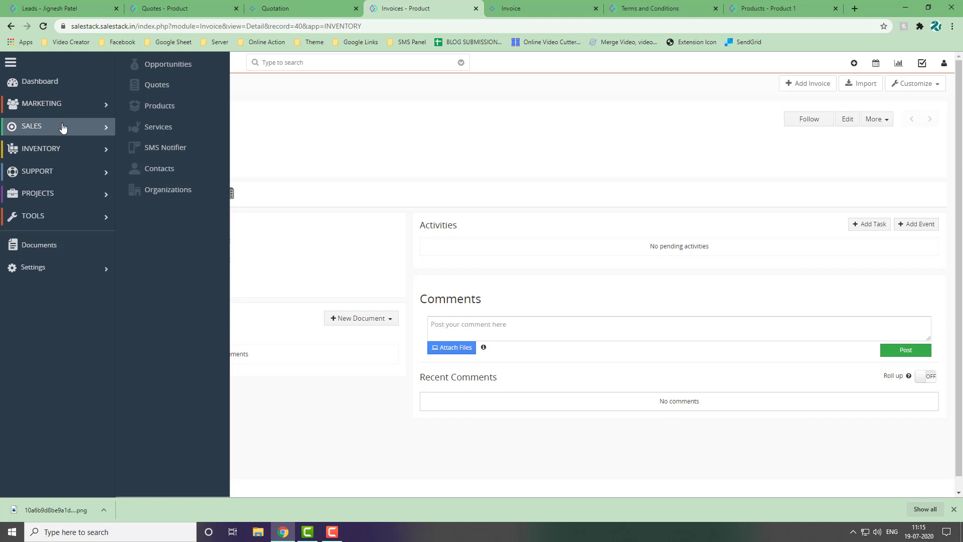
pyautogui.moveTo(81, 152)
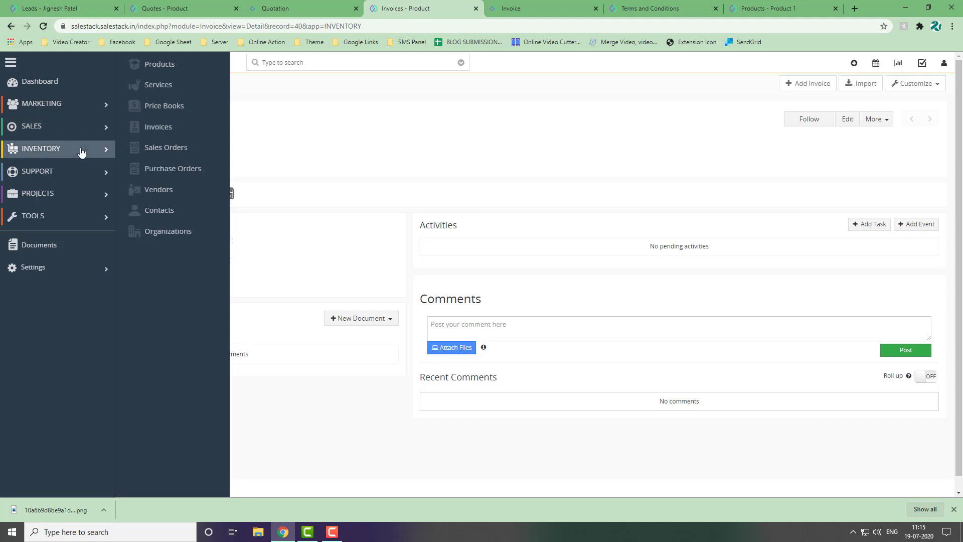
pyautogui.moveTo(87, 172)
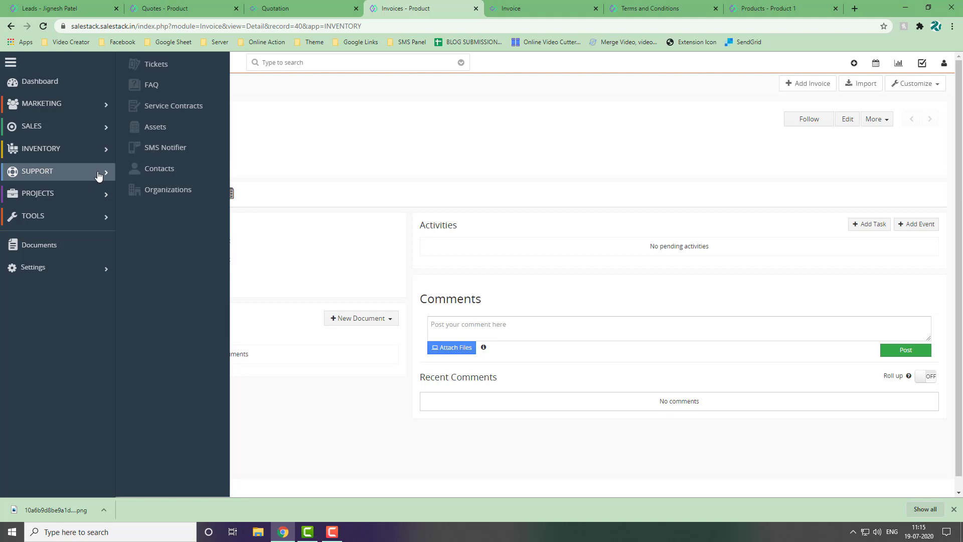
pyautogui.moveTo(96, 195)
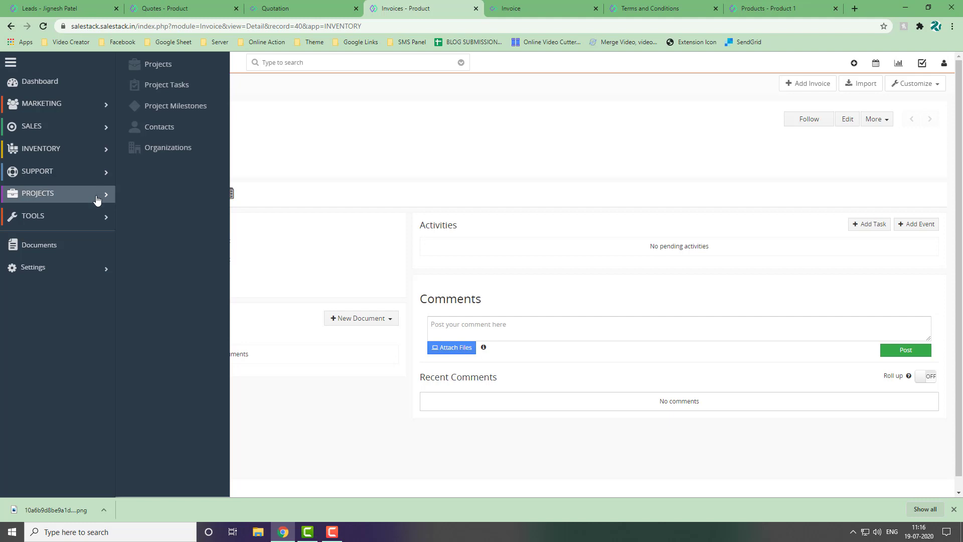
pyautogui.moveTo(105, 266)
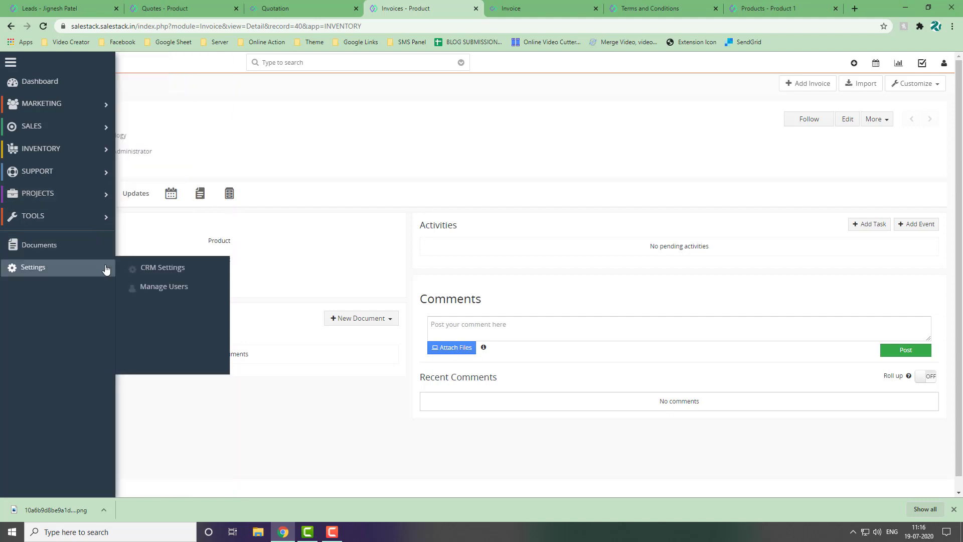
pyautogui.click(70, 89)
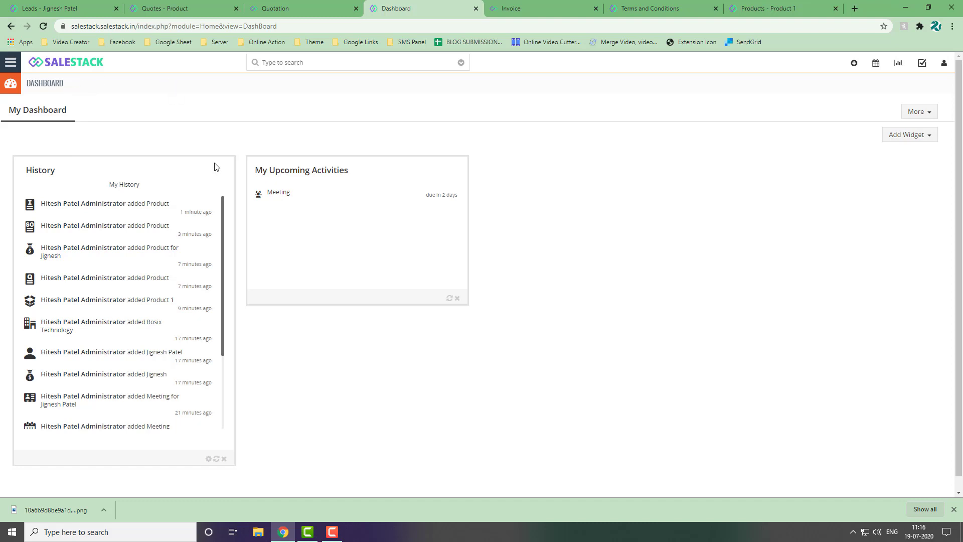
# Step: Add the Sales Funnel widget to the dashboard and show the History widget's filter settings
pyautogui.click(902, 143)
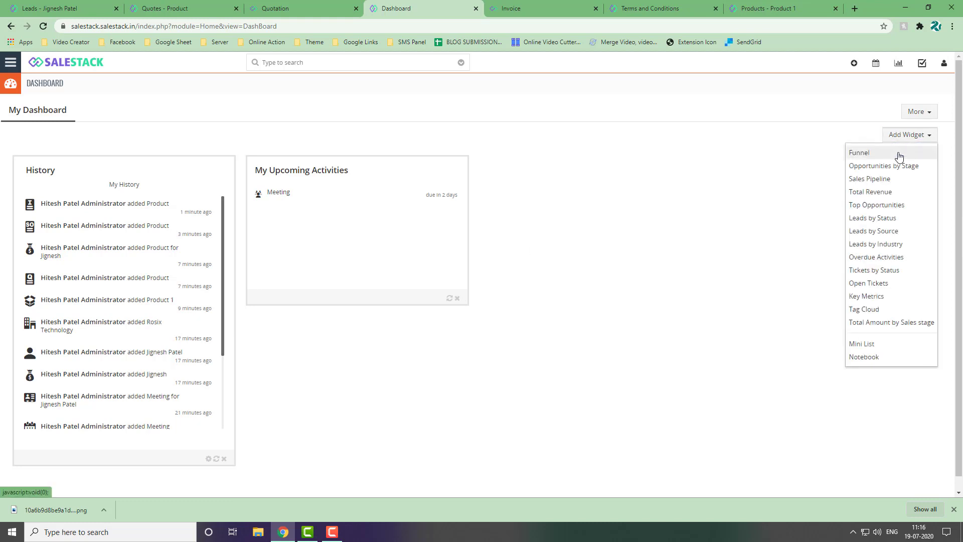
pyautogui.click(899, 154)
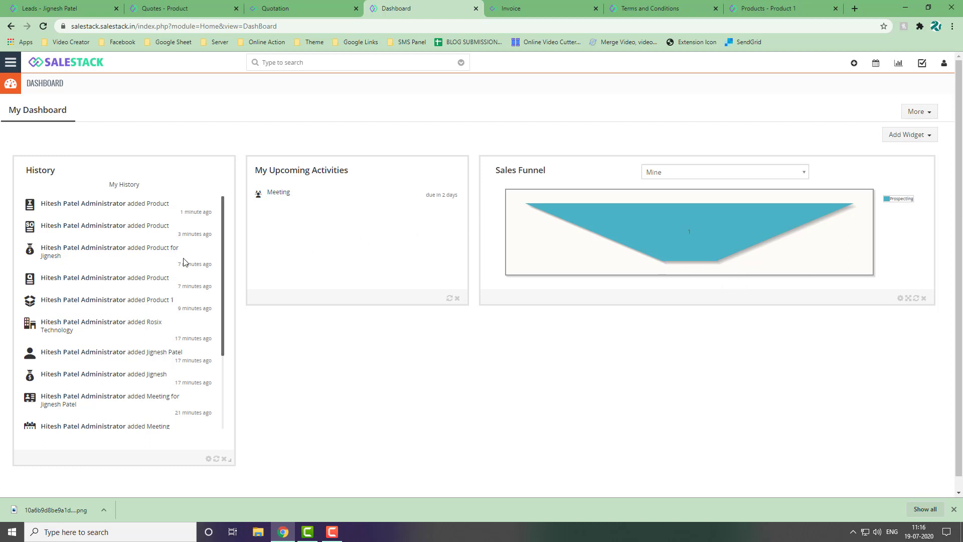
pyautogui.scroll(-2, 162, 246)
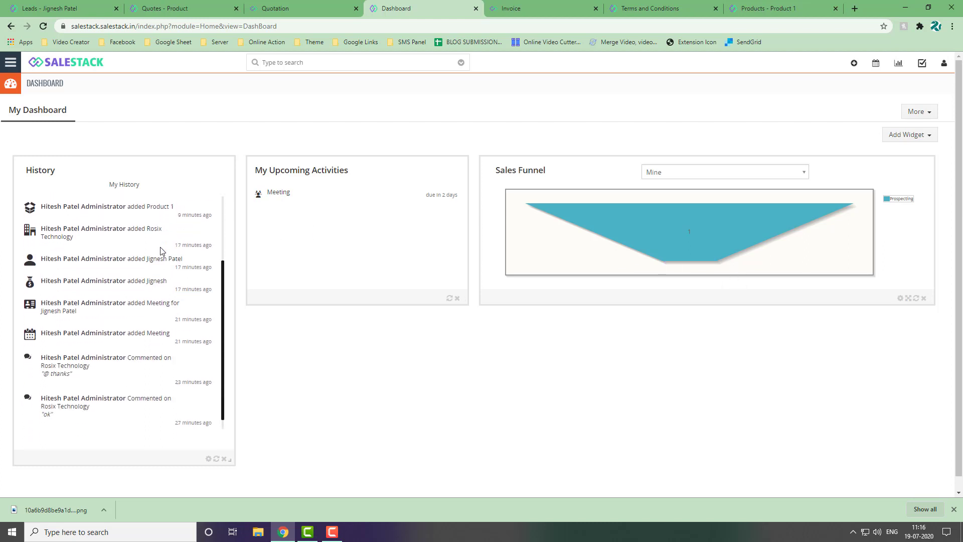
pyautogui.scroll(2, 160, 250)
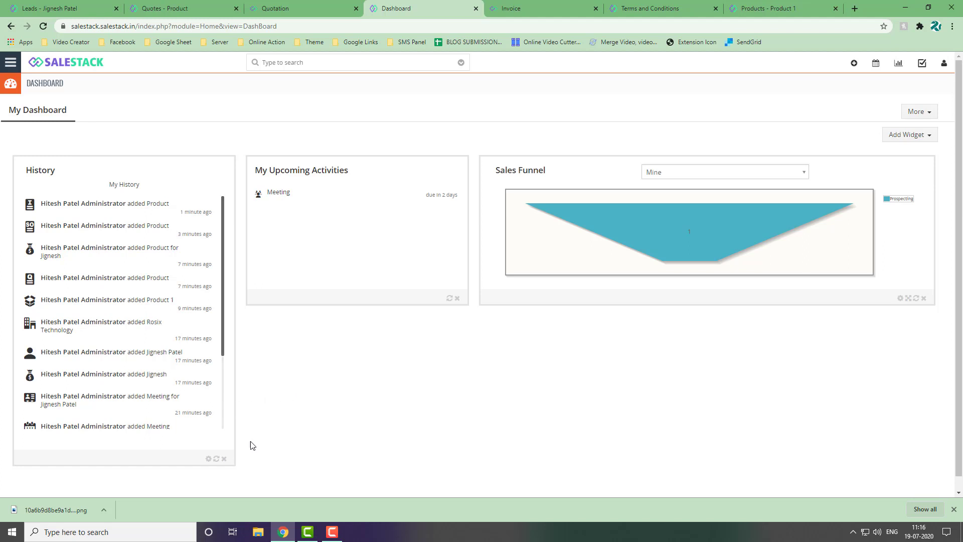
pyautogui.click(209, 459)
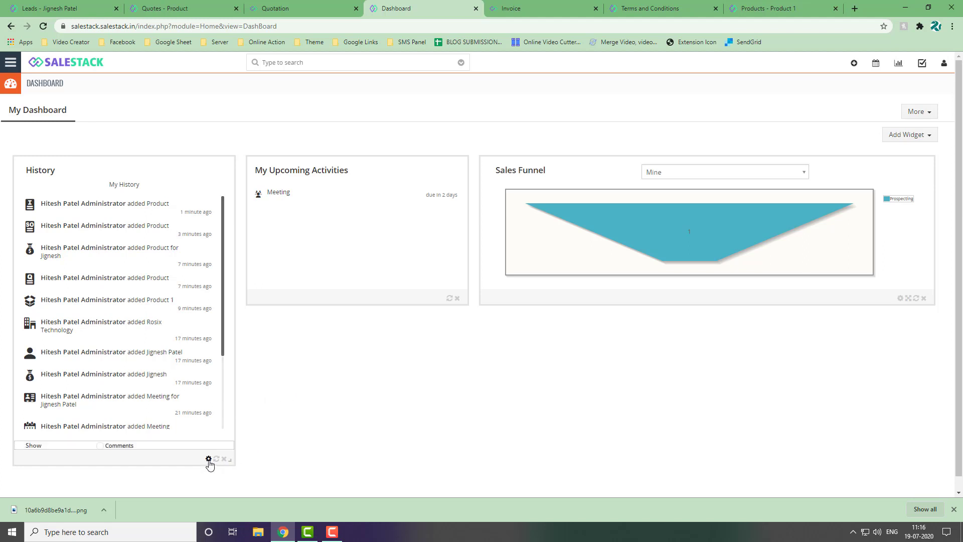
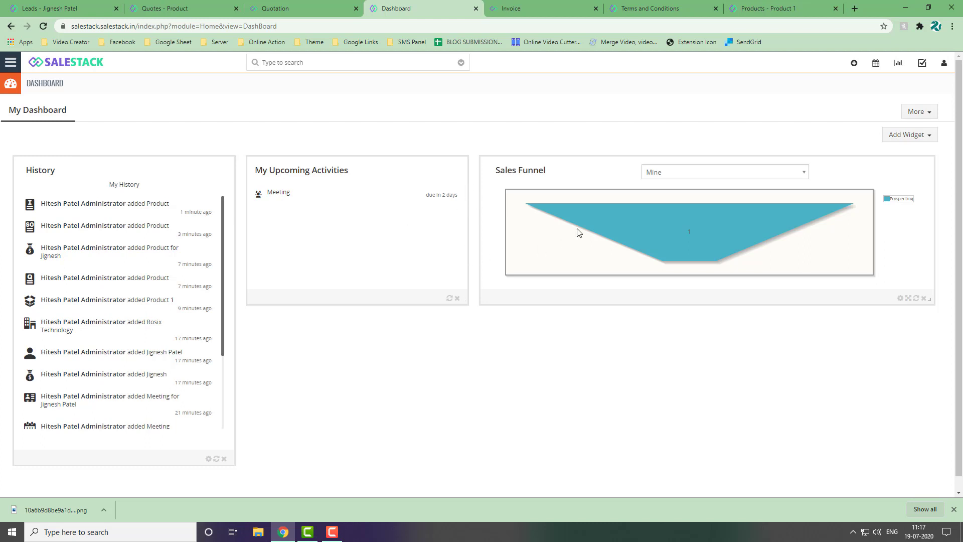
# Step: Leave the Sales Funnel widget's owner filter on Mine and bring up the Add Widget list
pyautogui.click(665, 176)
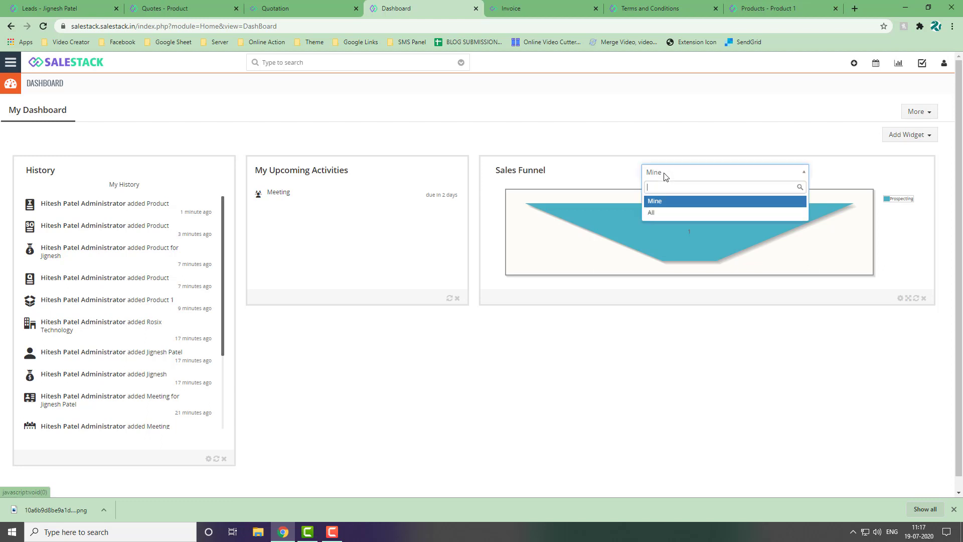
pyautogui.click(665, 176)
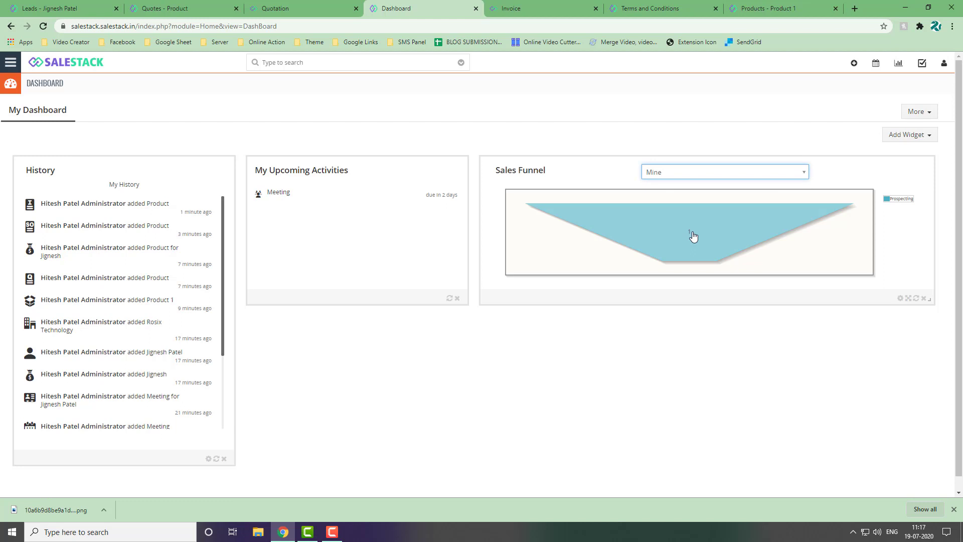
pyautogui.click(901, 140)
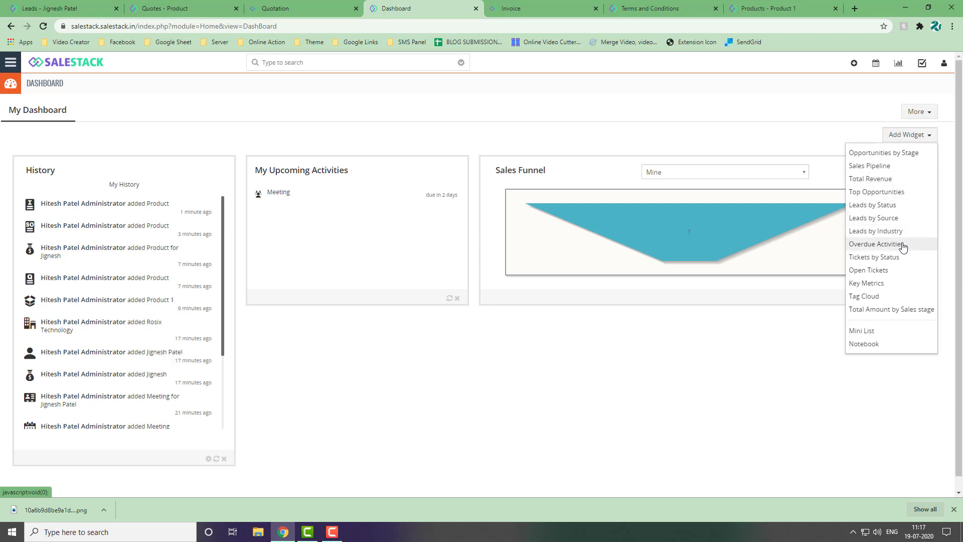
# Step: Add the Sales Pipeline widget, check its Prospecting opportunities, and return to the Dashboard tab
pyautogui.click(892, 167)
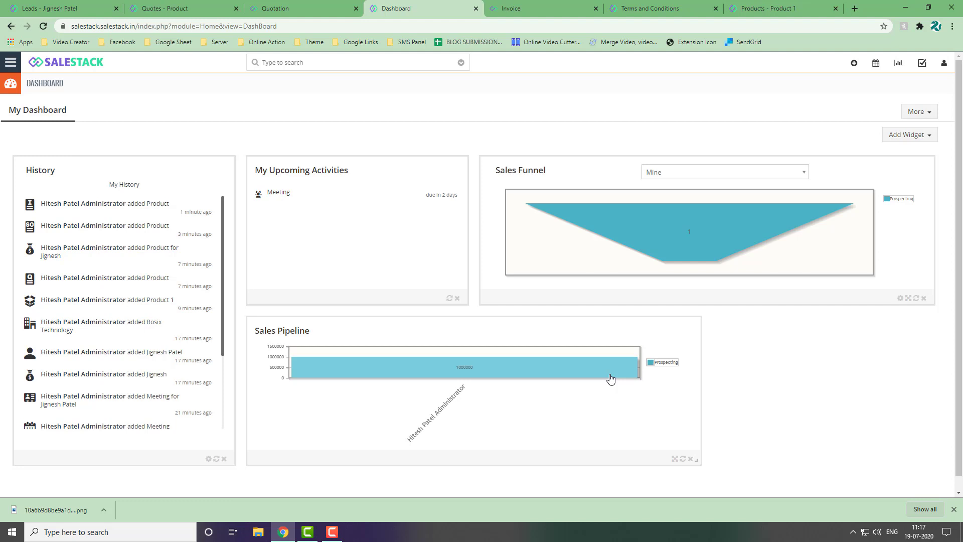
pyautogui.click(611, 379)
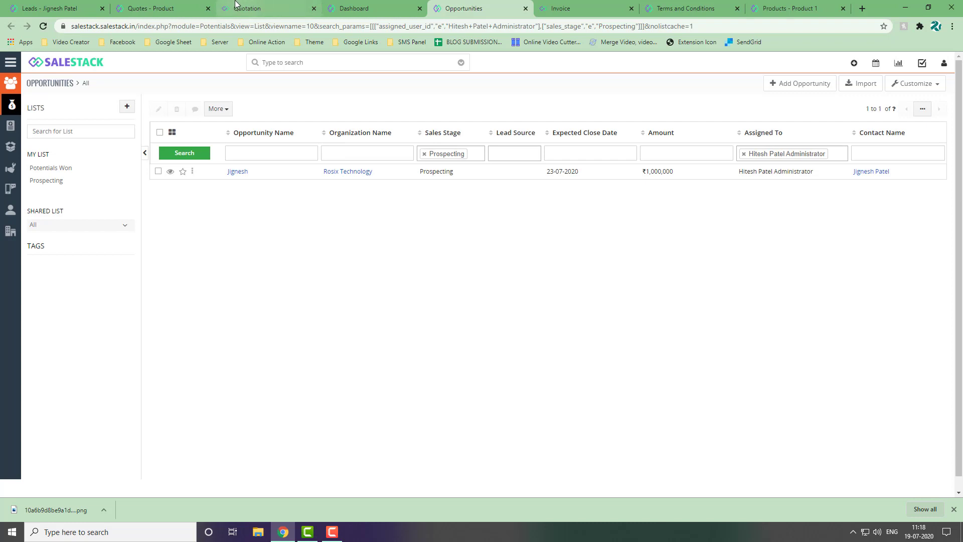
pyautogui.click(334, 4)
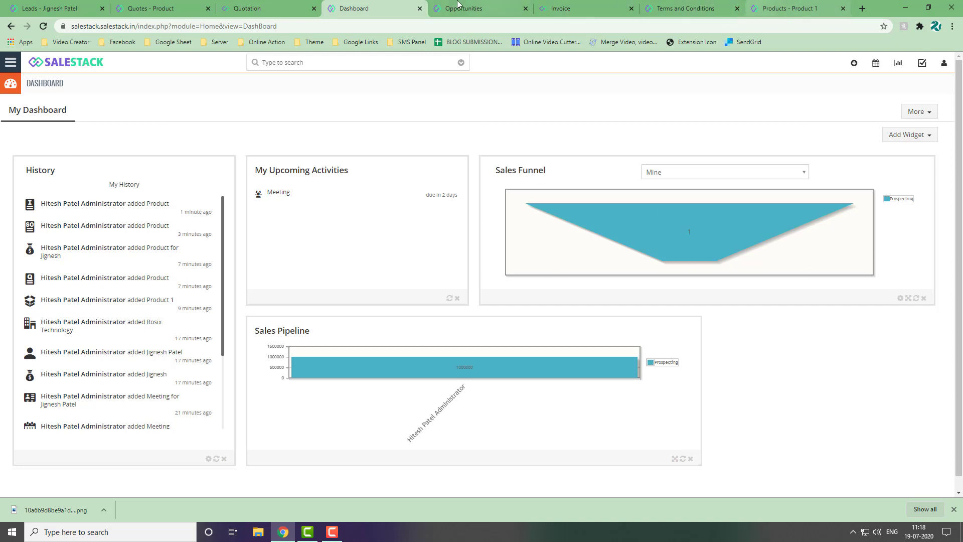
# Step: Insert five widgets: Leads by Status, Leads by Industry, Tickets by Status, Revenue by Salesperson, Opportunities by Stage
pyautogui.click(898, 135)
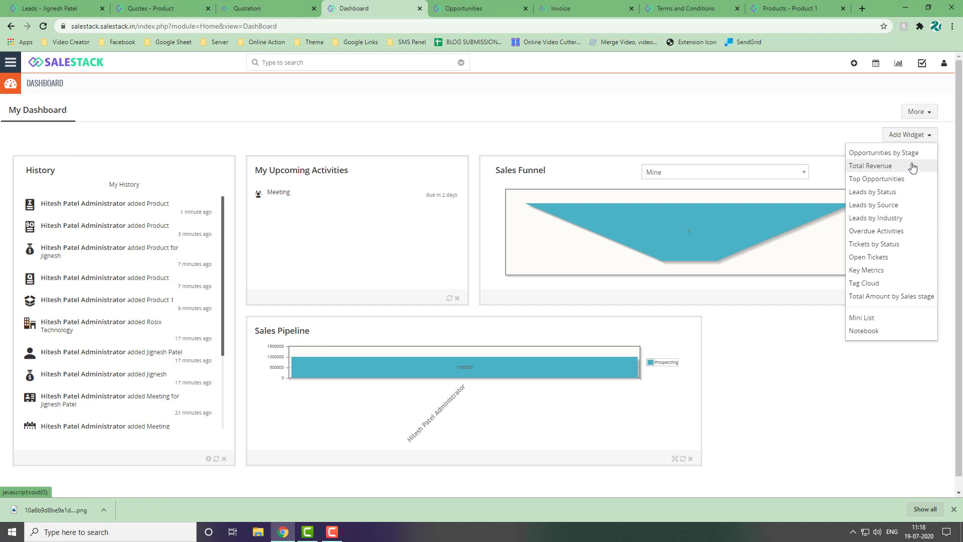
pyautogui.click(906, 194)
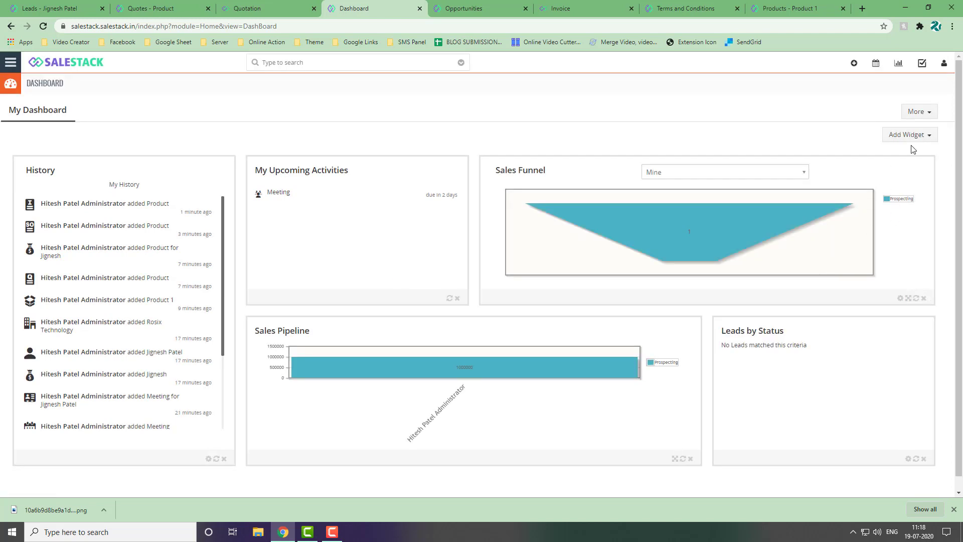
pyautogui.click(915, 143)
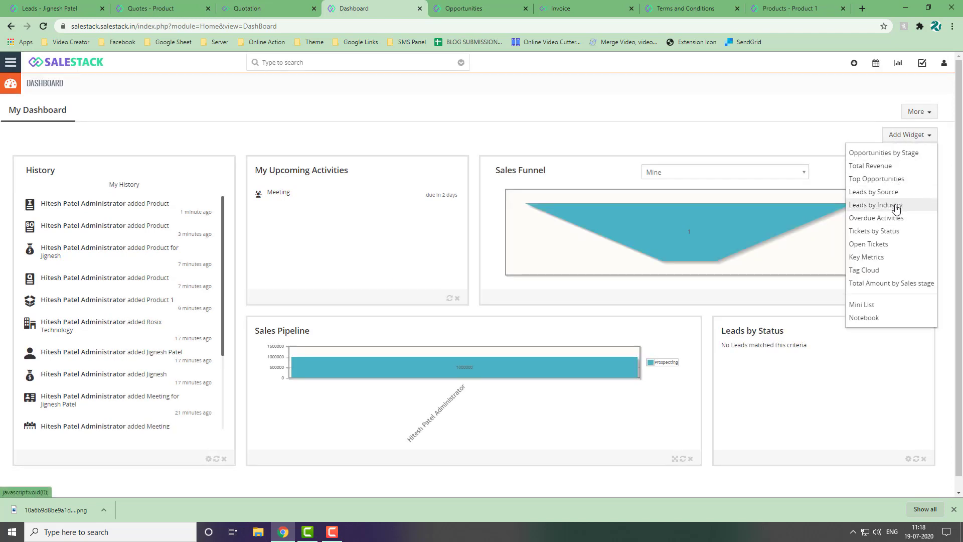
pyautogui.click(895, 207)
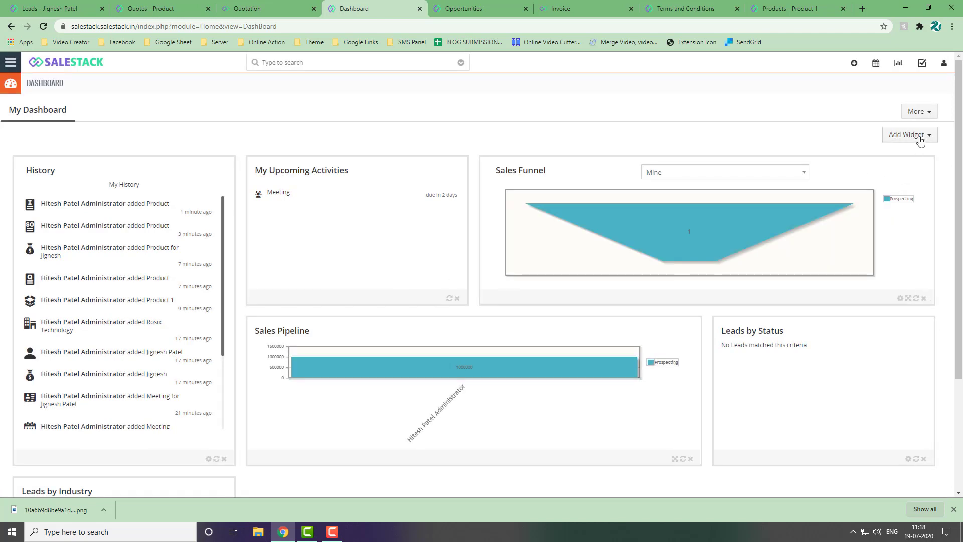
pyautogui.click(920, 135)
pyautogui.click(893, 218)
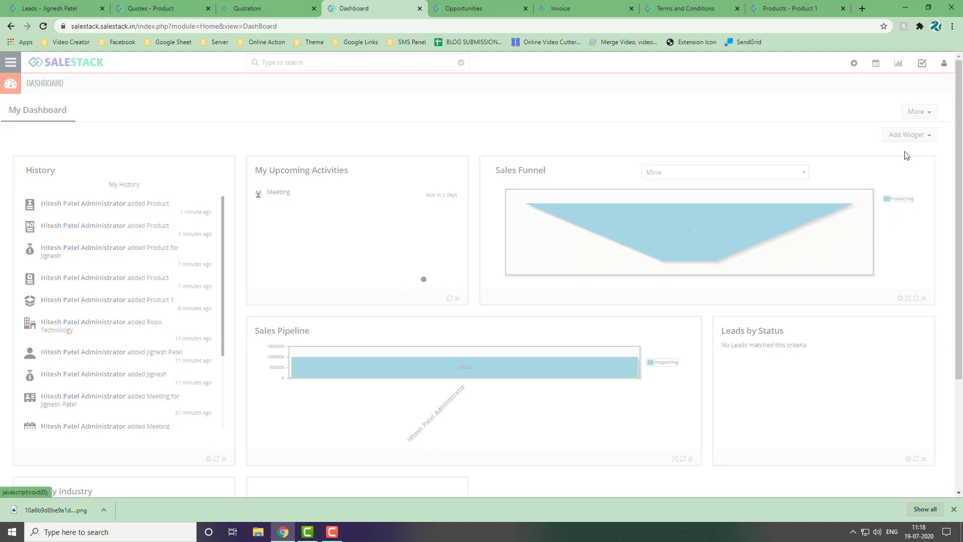
pyautogui.click(913, 137)
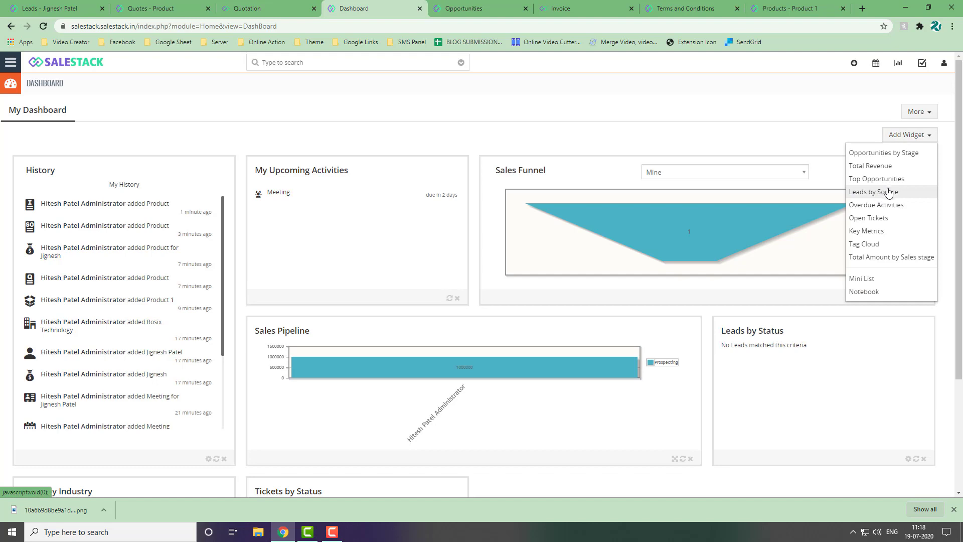
pyautogui.click(888, 165)
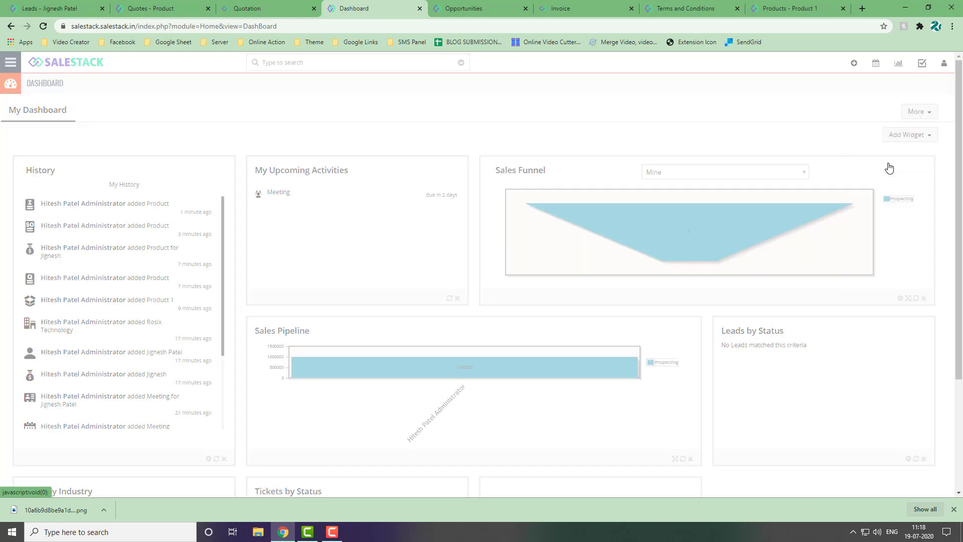
pyautogui.click(914, 136)
pyautogui.click(881, 153)
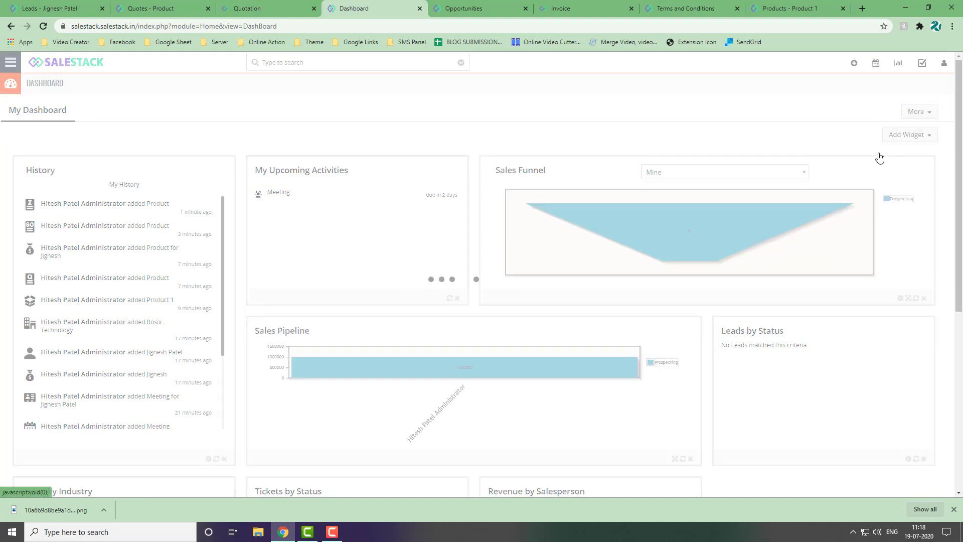
pyautogui.scroll(-6, 357, 367)
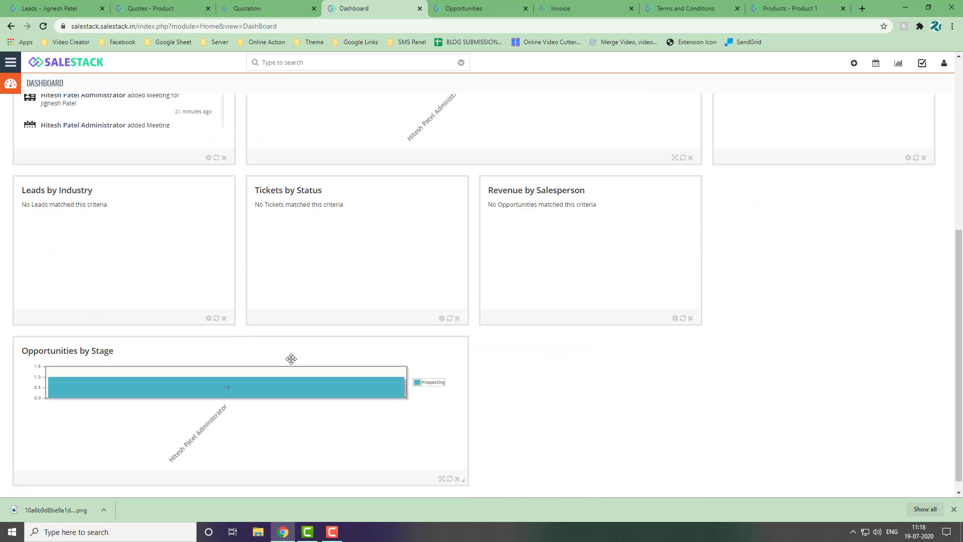
pyautogui.scroll(6, 325, 411)
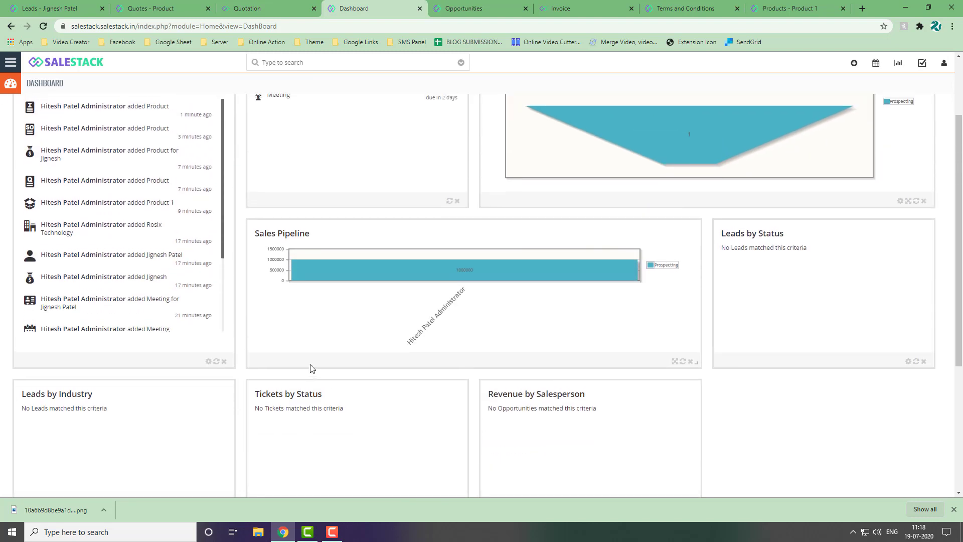
pyautogui.scroll(-6, 311, 365)
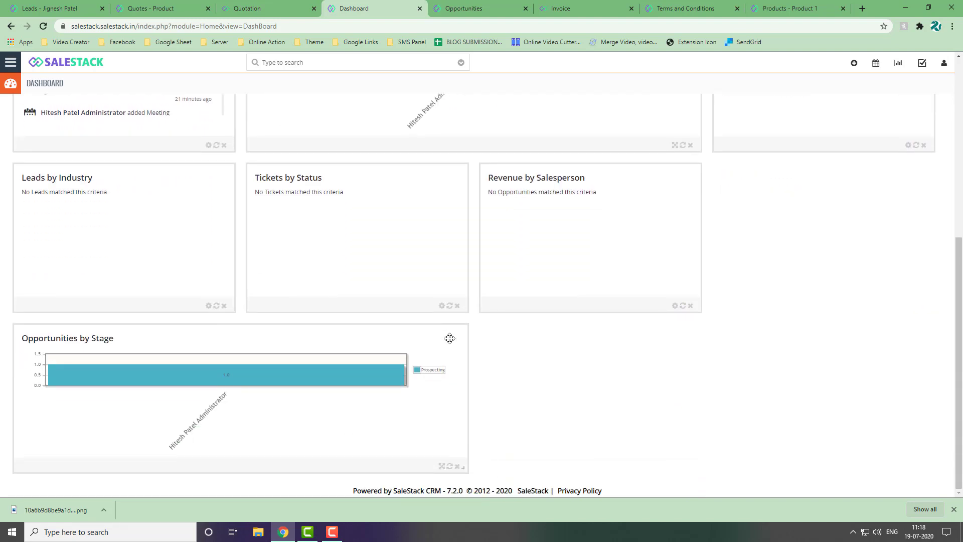
pyautogui.scroll(6, 526, 357)
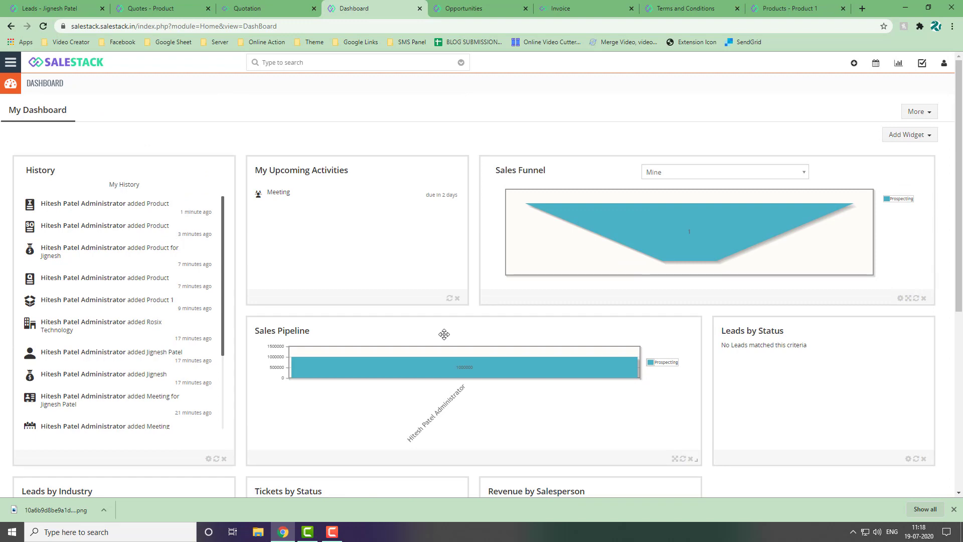
pyautogui.scroll(-4, 393, 370)
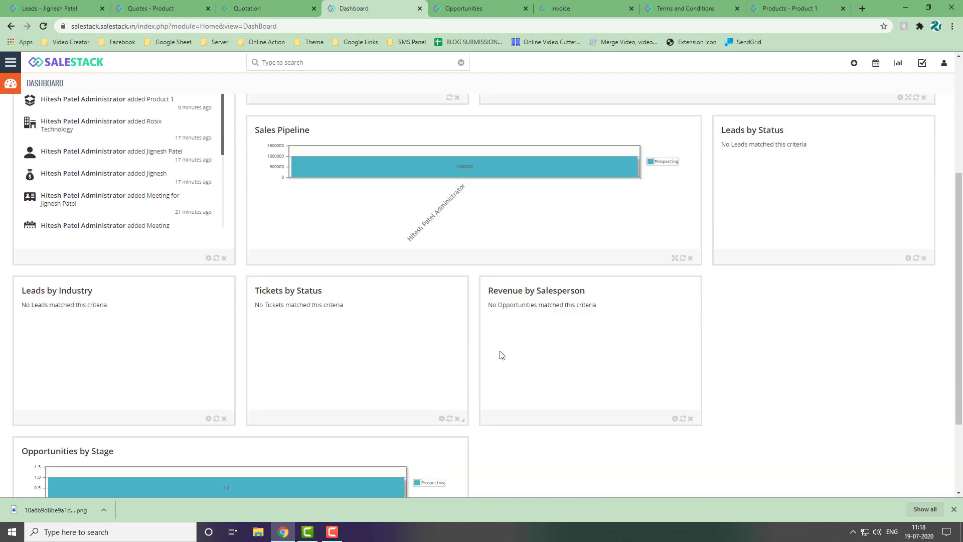
pyautogui.scroll(4, 579, 358)
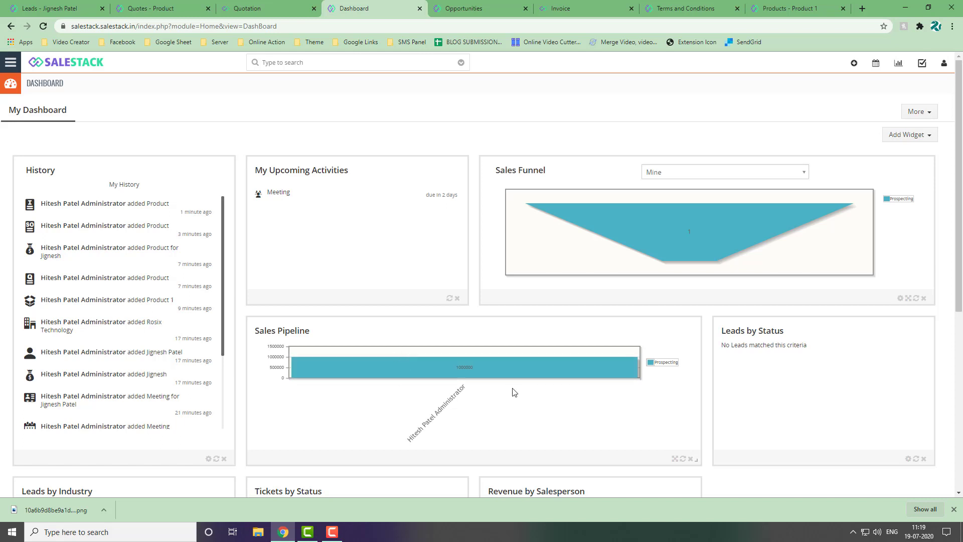
pyautogui.scroll(-4, 552, 381)
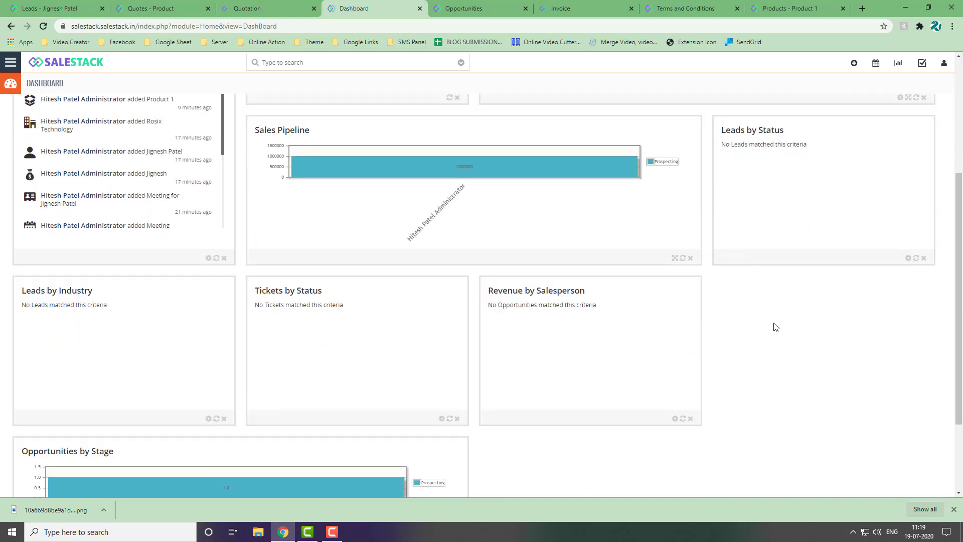
pyautogui.scroll(4, 777, 336)
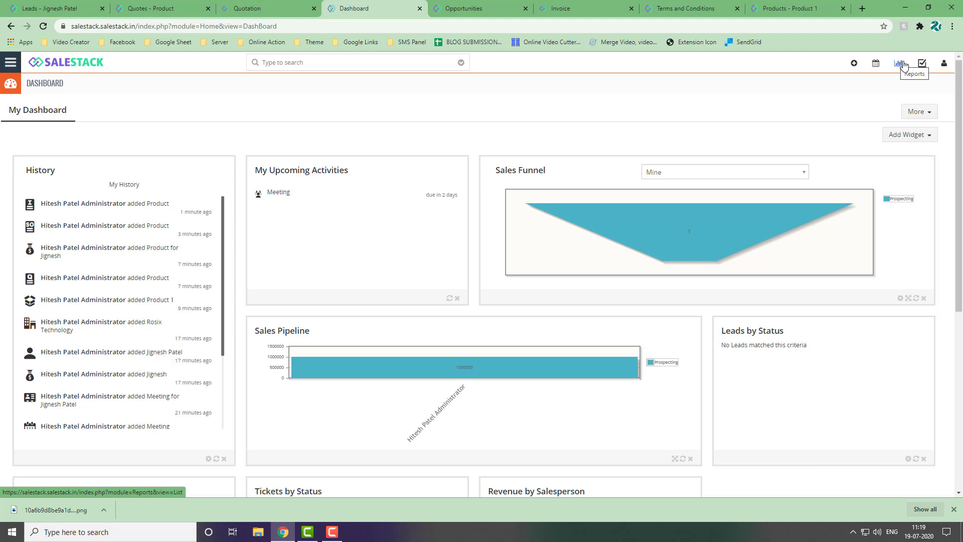
# Step: Go to Reports and start a new Detail Report
pyautogui.click(901, 68)
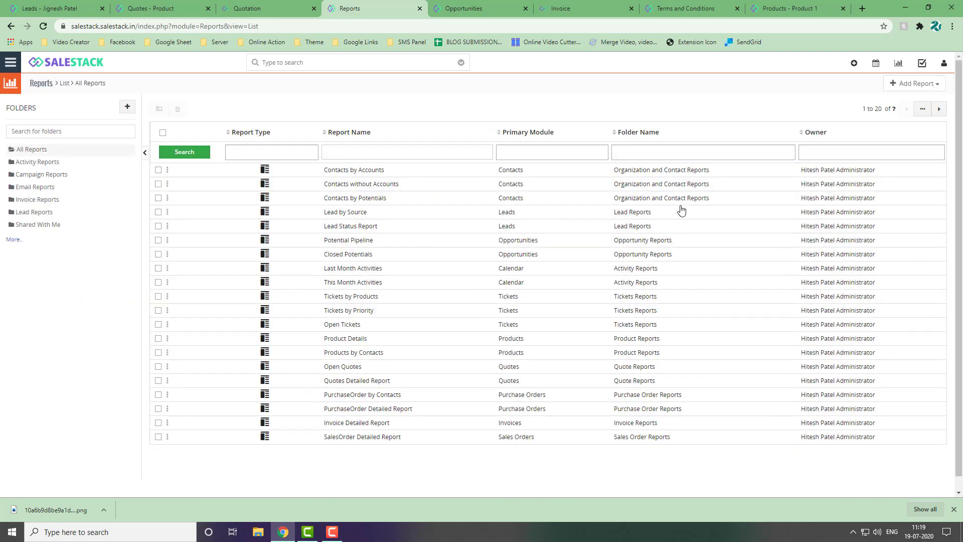
pyautogui.click(905, 85)
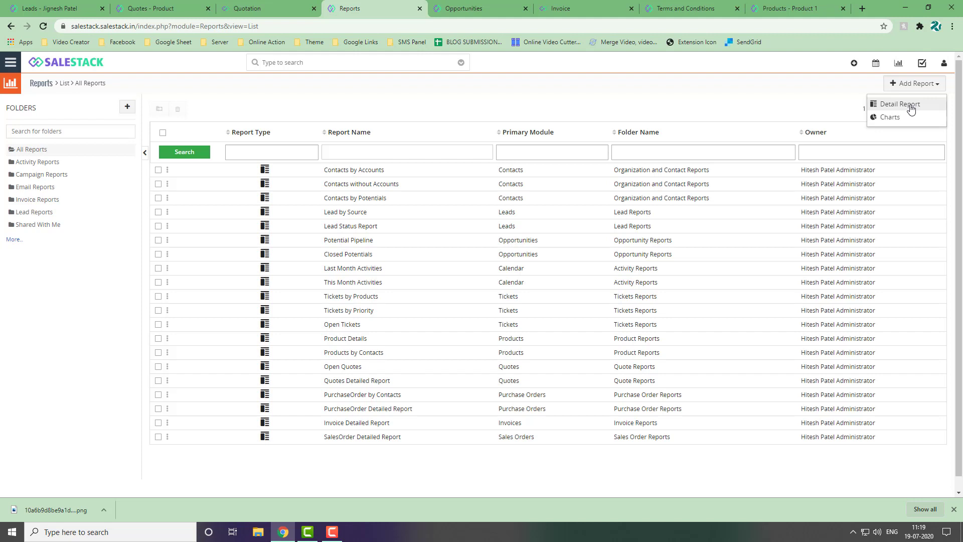
pyautogui.click(912, 110)
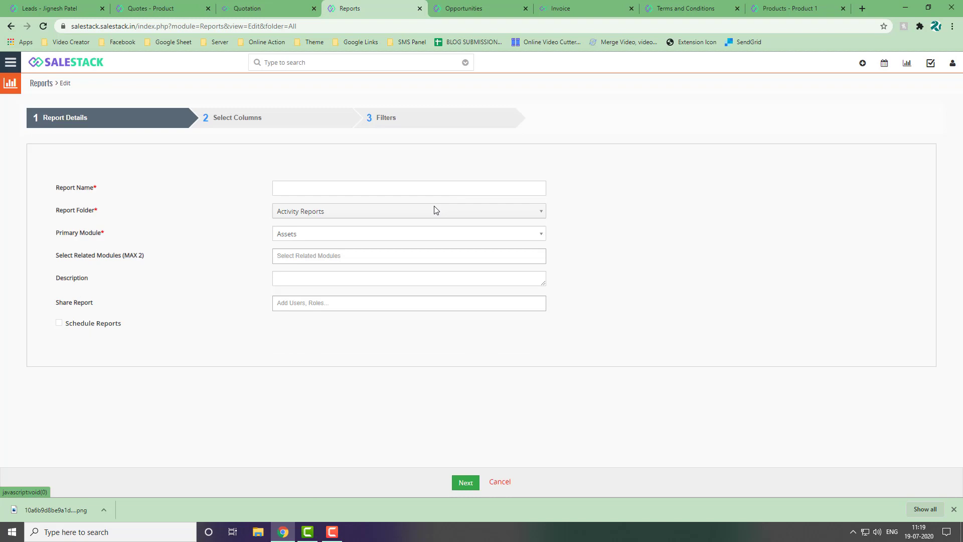
# Step: Name the report 'My Product 1 report' and file it under Lead Reports
pyautogui.click(339, 188)
pyautogui.write('My Produ')
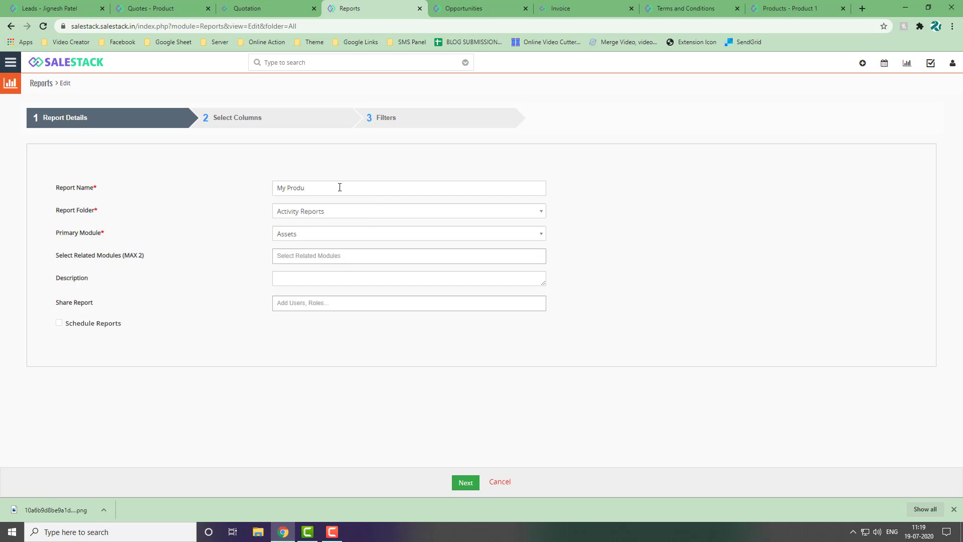
pyautogui.write('ct 1 report')
pyautogui.click(329, 214)
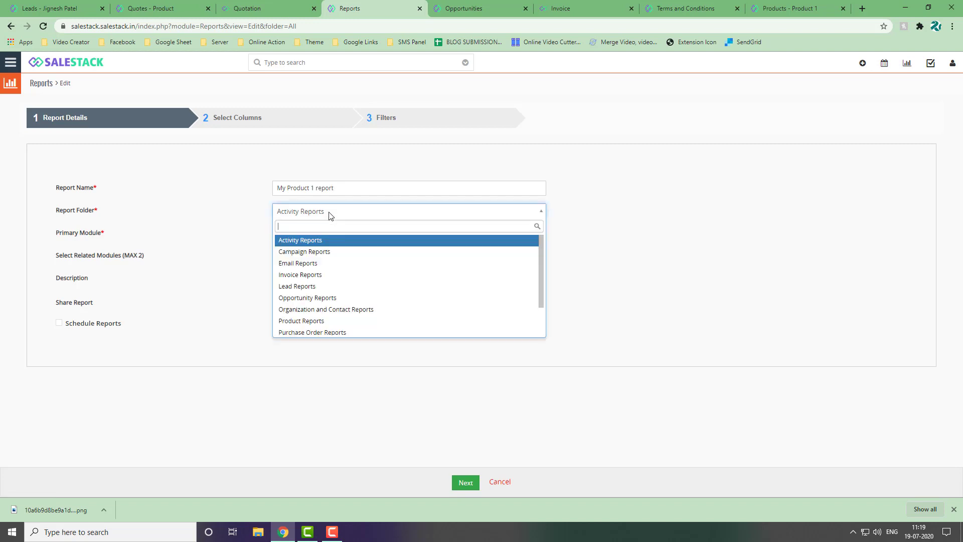
pyautogui.click(332, 299)
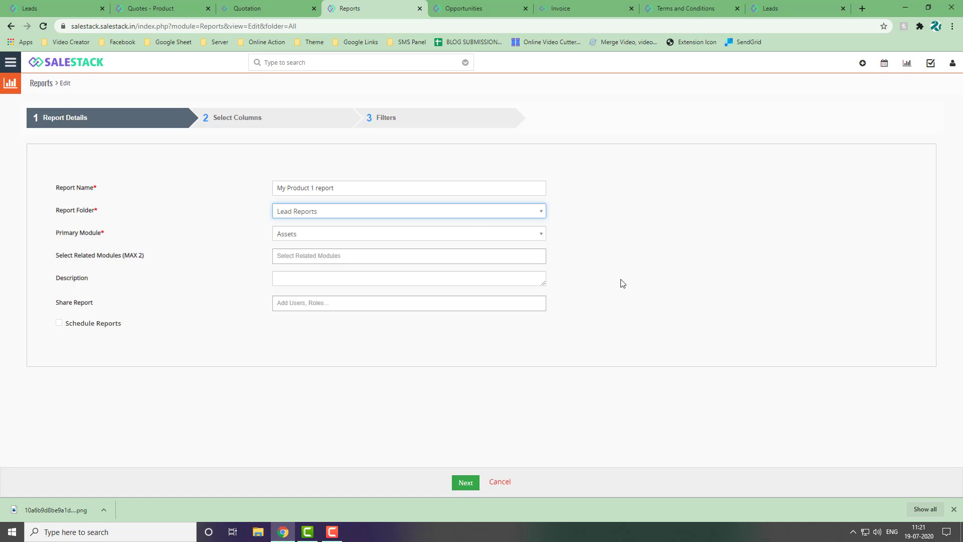
# Step: Make Leads the primary module with Documents as related module, leaving sharing empty
pyautogui.click(330, 236)
pyautogui.write('le')
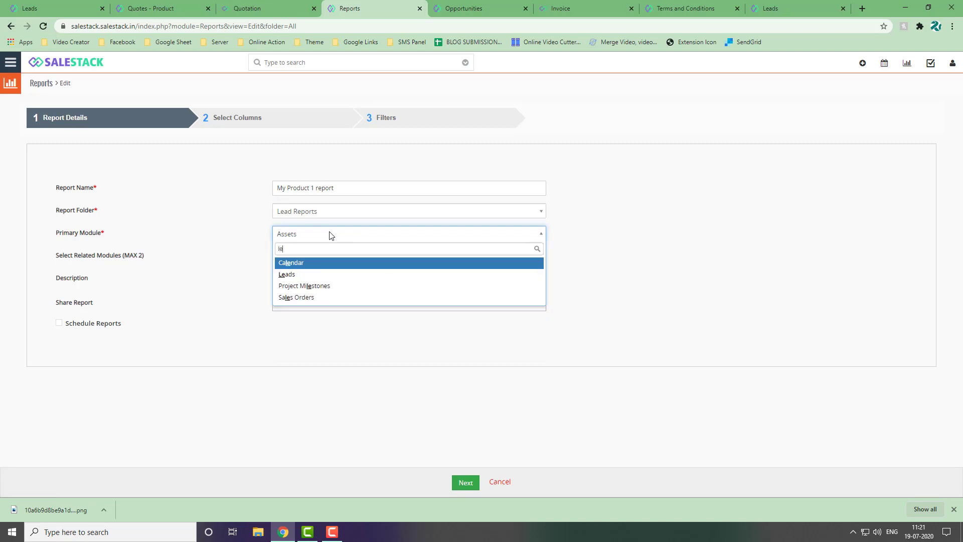
pyautogui.write('ad')
pyautogui.press('Return')
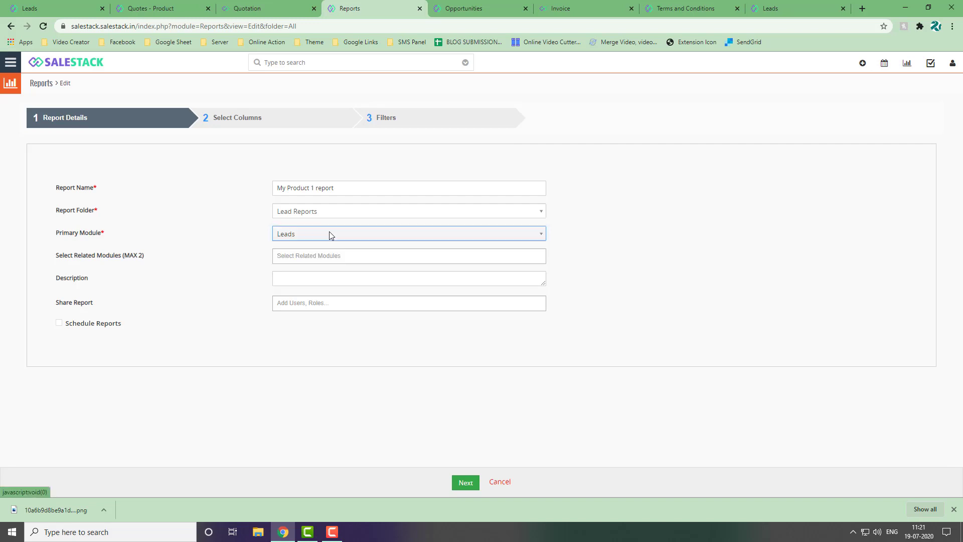
pyautogui.click(346, 256)
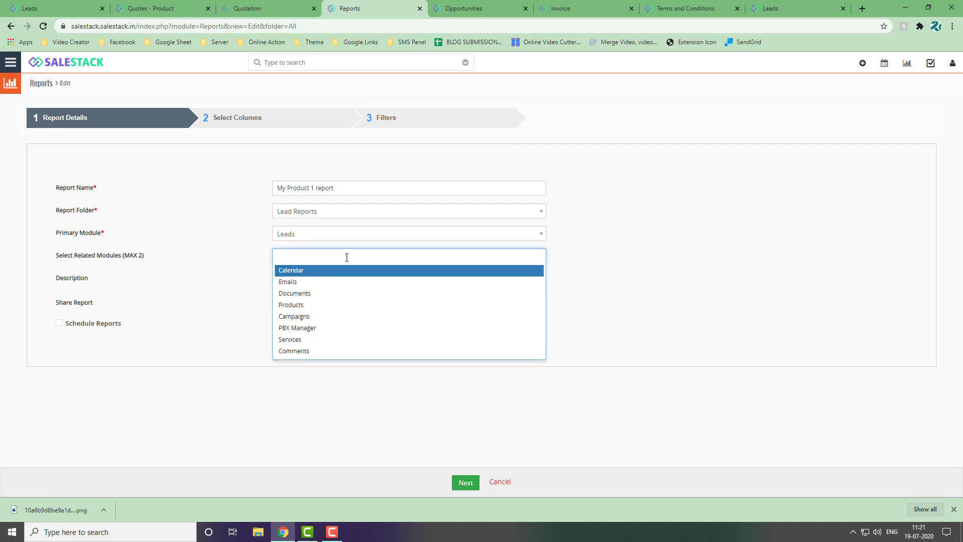
pyautogui.press('Down')
pyautogui.press('Down')
pyautogui.press('Down')
pyautogui.press('Down')
pyautogui.press('Up')
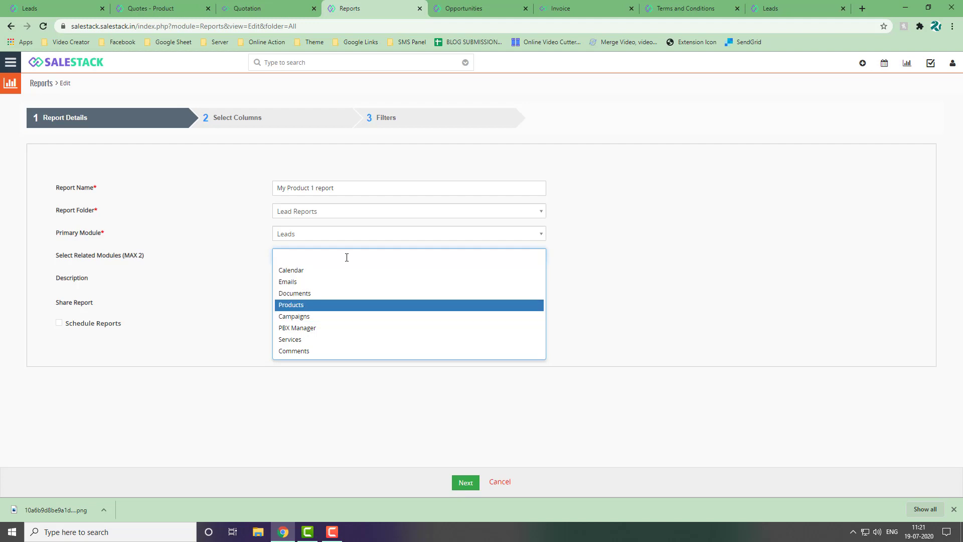
pyautogui.press('Up')
pyautogui.press('Up')
pyautogui.press('Down')
pyautogui.press('Return')
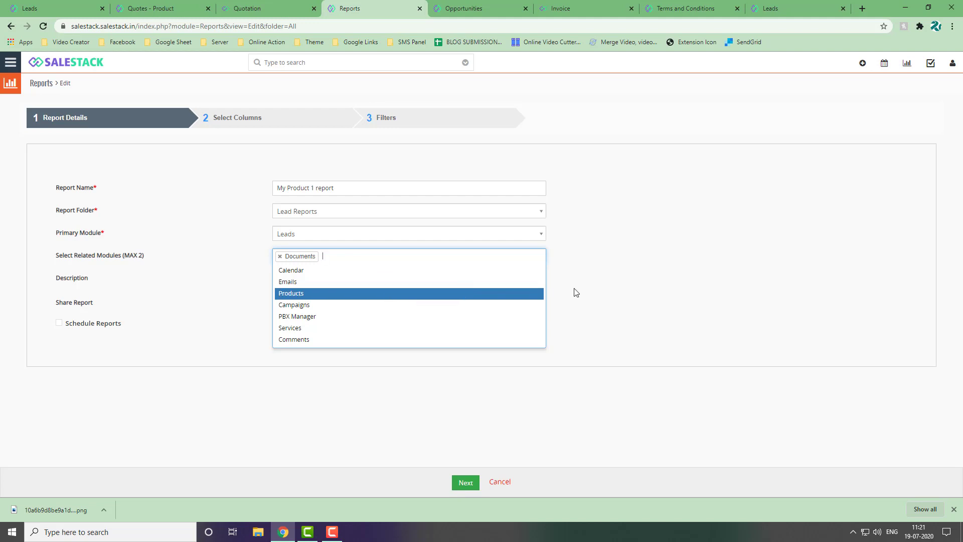
pyautogui.click(628, 292)
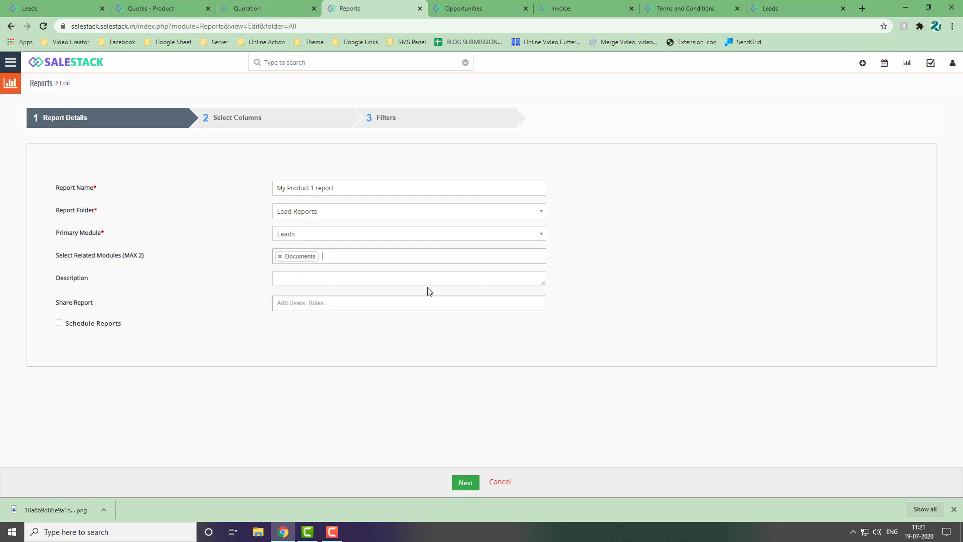
pyautogui.click(286, 303)
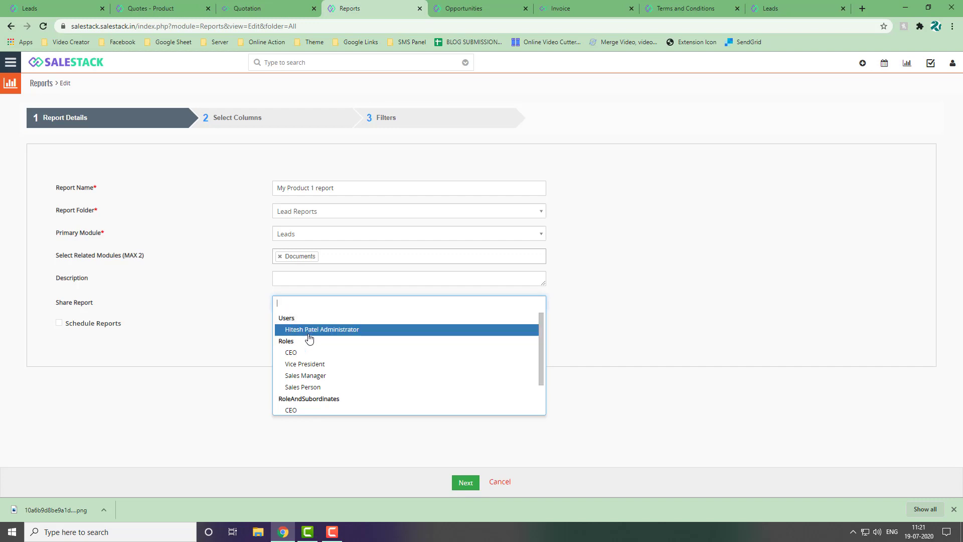
pyautogui.click(221, 348)
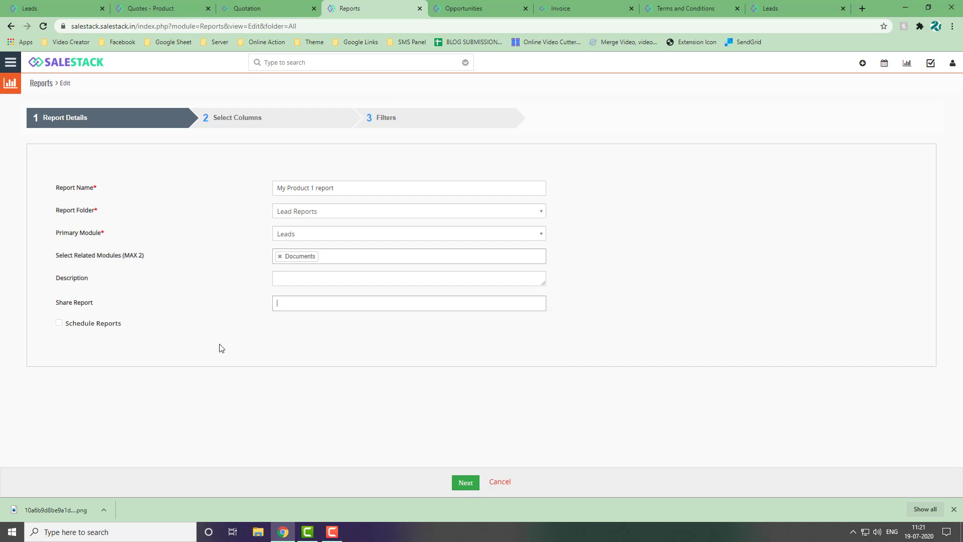
# Step: Schedule the report Daily at 08:00 AM to the administrator user as CSV
pyautogui.click(115, 328)
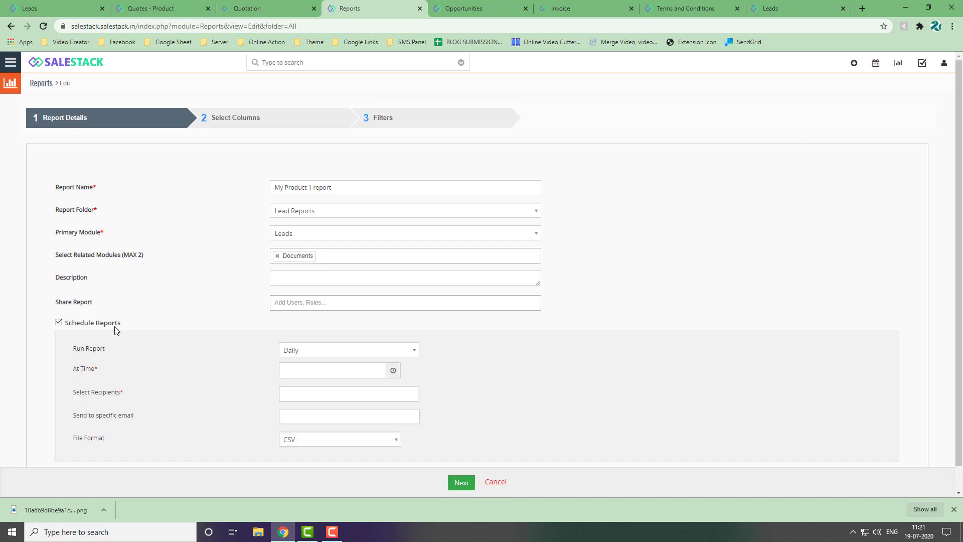
pyautogui.scroll(-1, 251, 351)
pyautogui.click(349, 326)
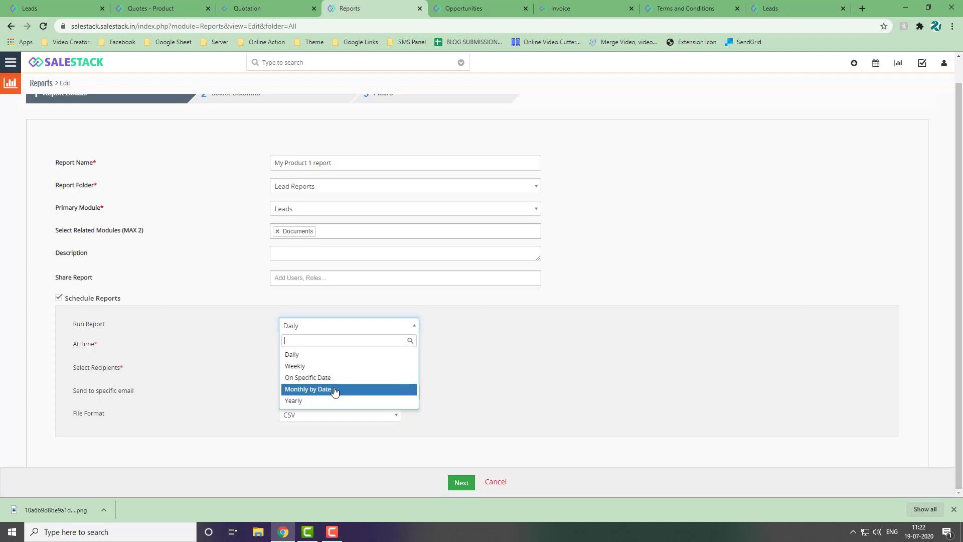
pyautogui.click(380, 357)
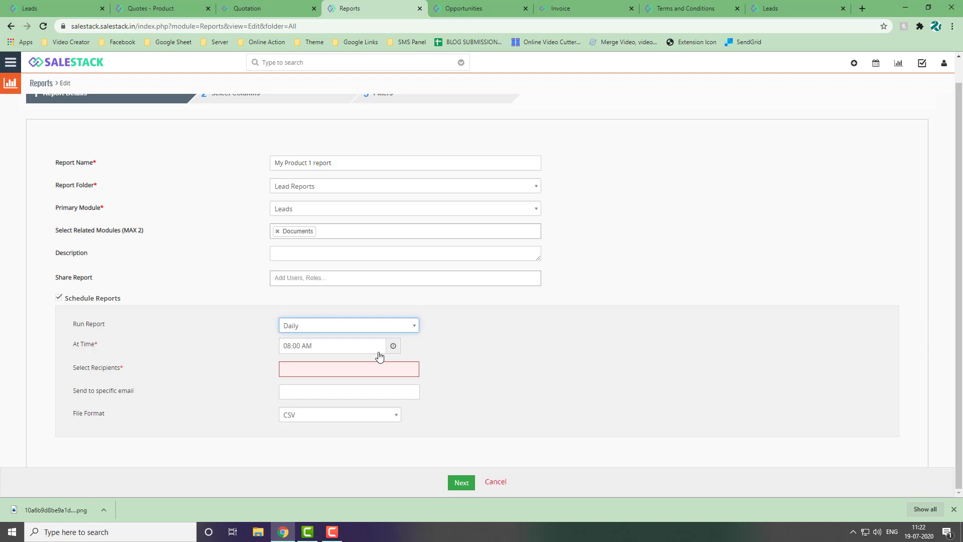
pyautogui.click(351, 341)
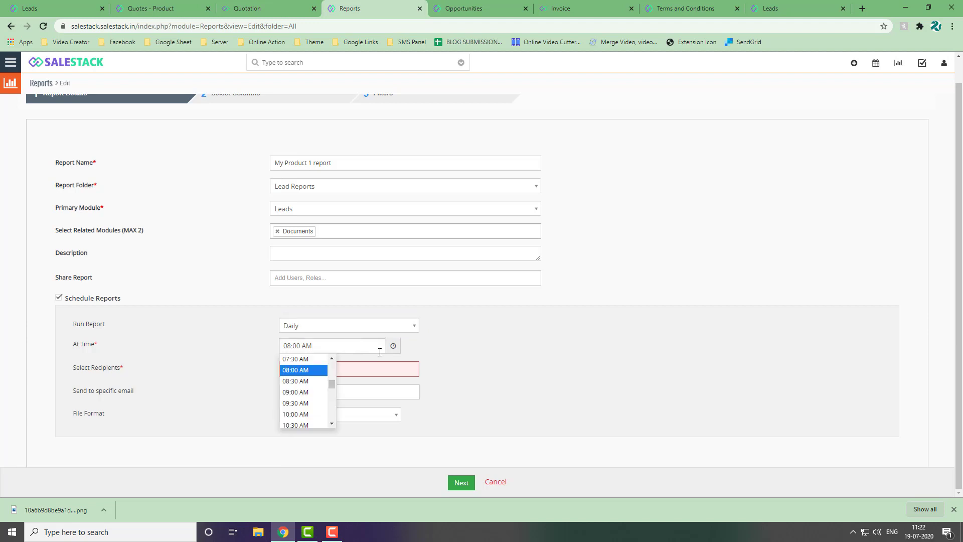
pyautogui.click(460, 365)
pyautogui.click(357, 366)
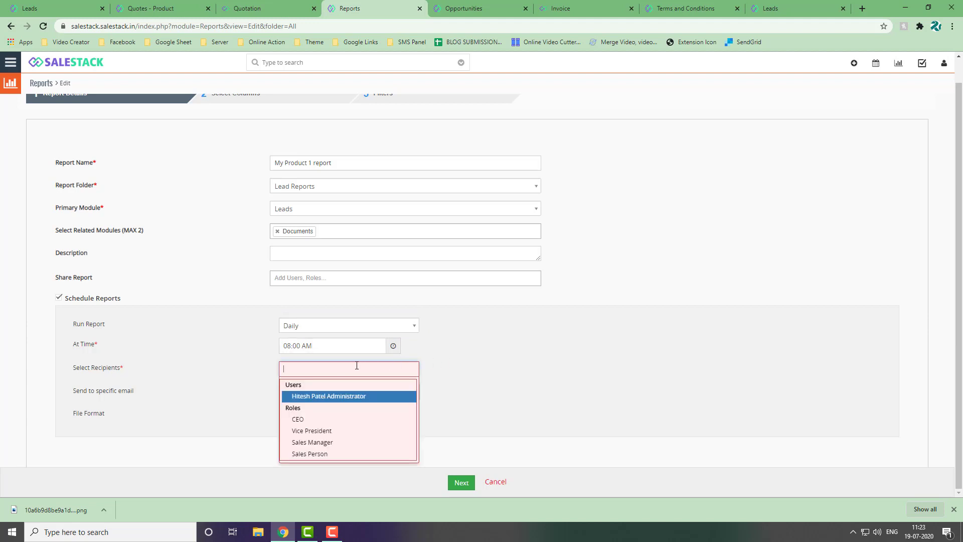
pyautogui.click(352, 396)
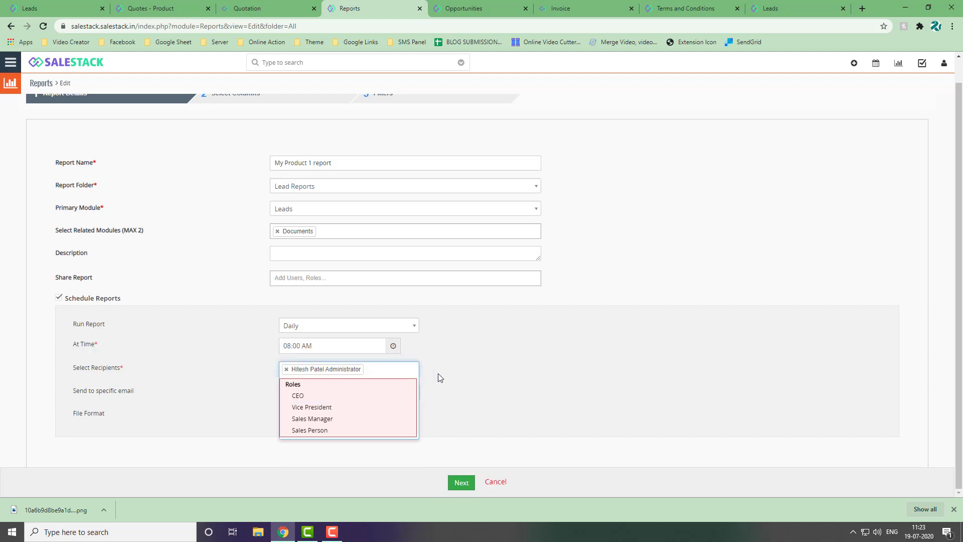
pyautogui.click(457, 372)
pyautogui.click(342, 395)
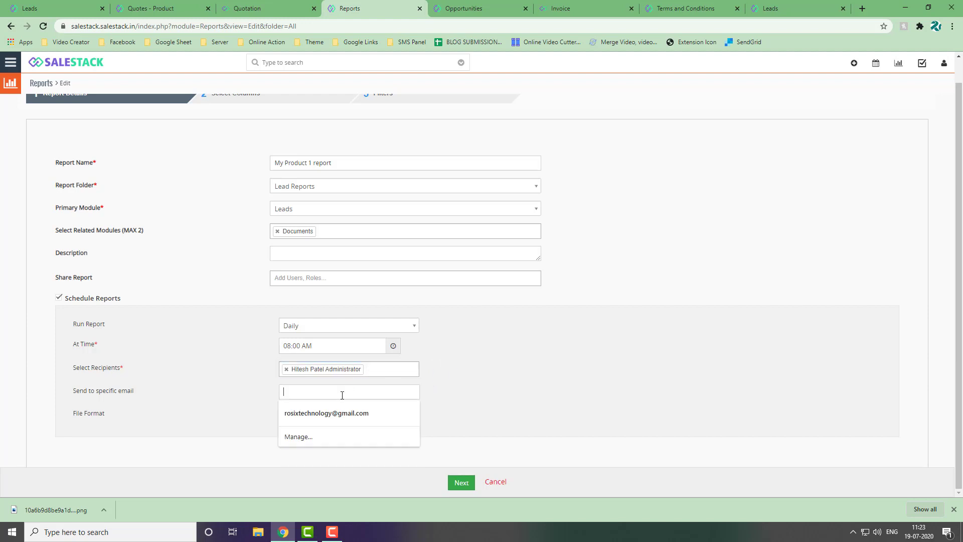
pyautogui.click(450, 397)
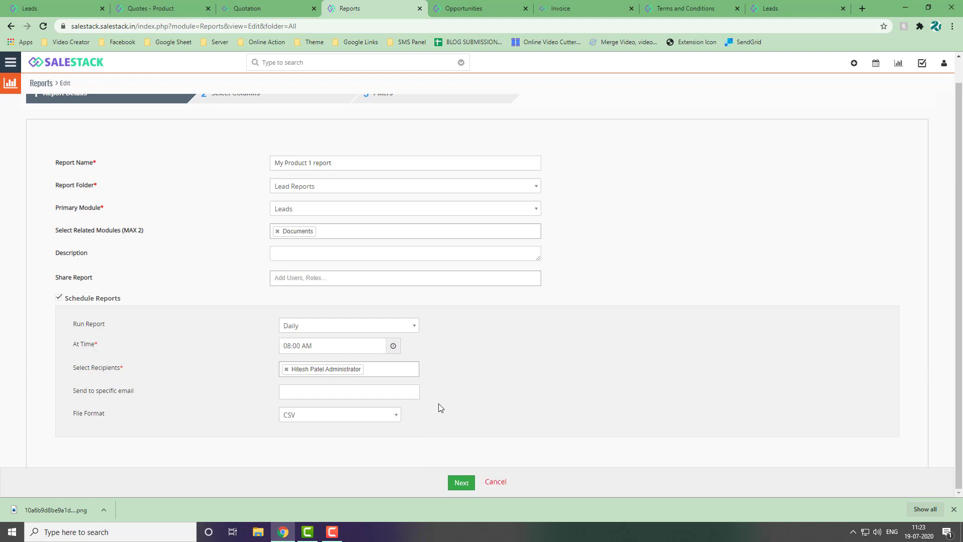
pyautogui.click(387, 414)
pyautogui.click(388, 416)
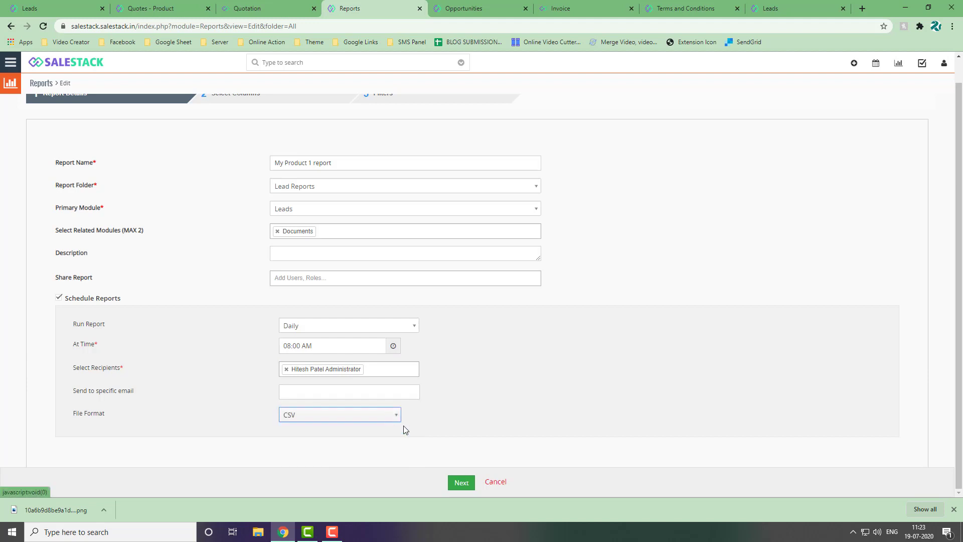
pyautogui.click(391, 451)
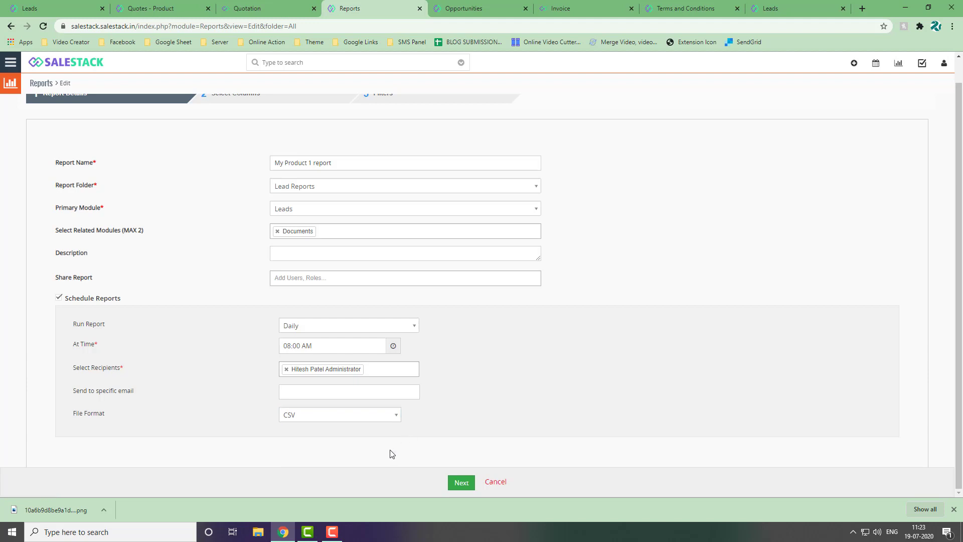
# Step: On the Select Columns step, add Leads Last Name, Primary Phone and Mobile Phone columns
pyautogui.click(461, 483)
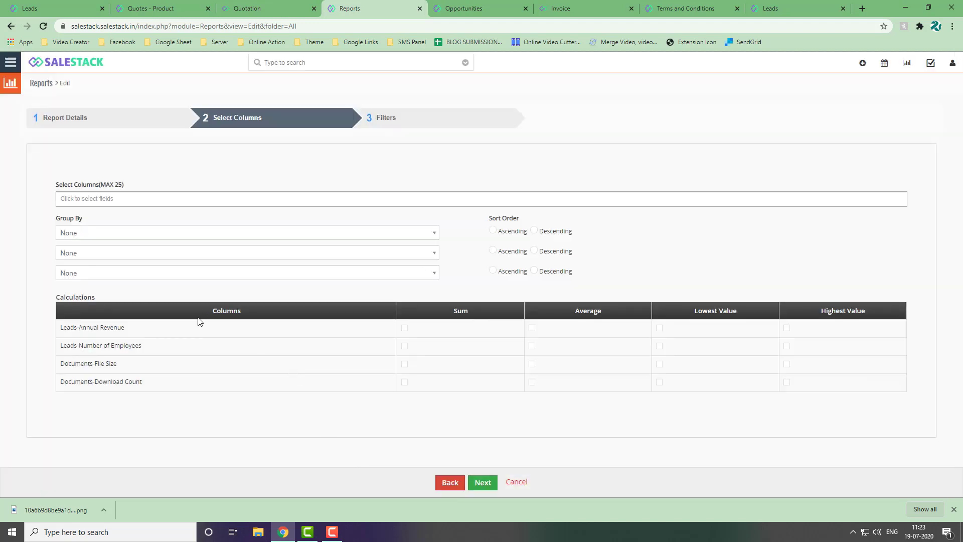
pyautogui.click(140, 198)
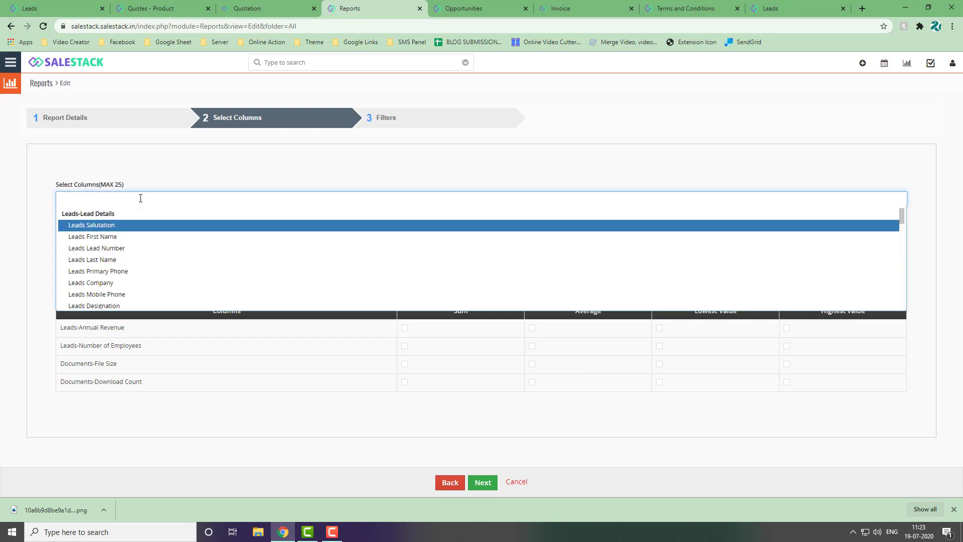
pyautogui.press('Down')
pyautogui.press('Down')
pyautogui.press('Down')
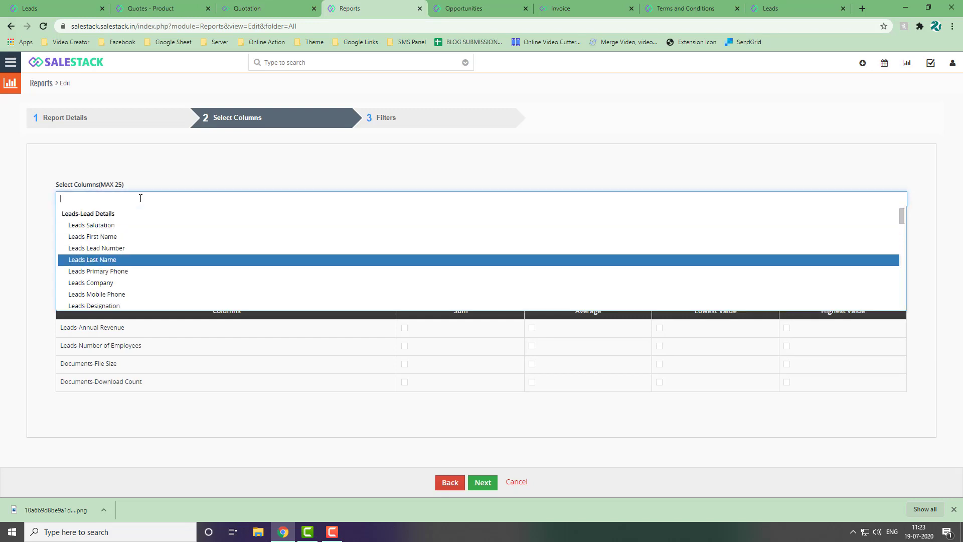
pyautogui.press('Return')
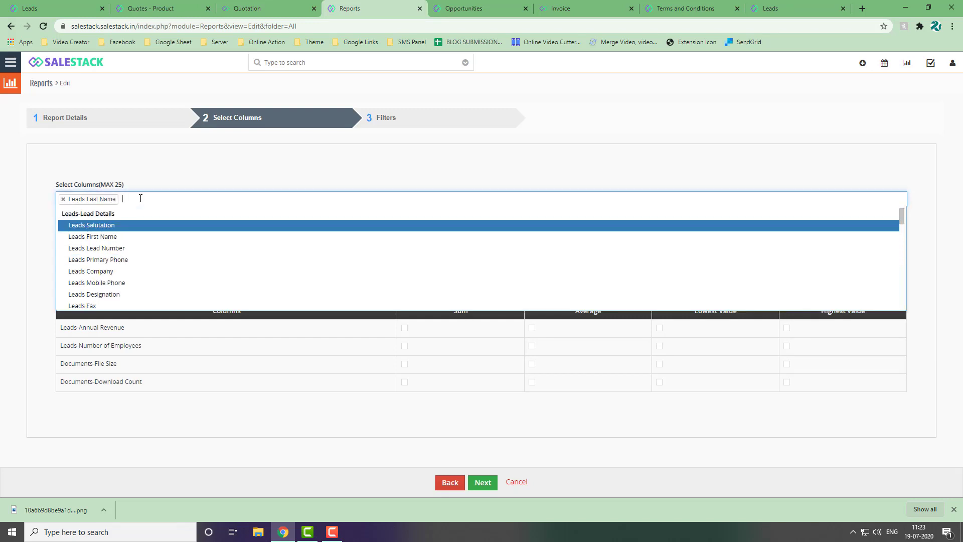
pyautogui.press('Down')
pyautogui.press('Down')
pyautogui.press('Down')
pyautogui.press('Return')
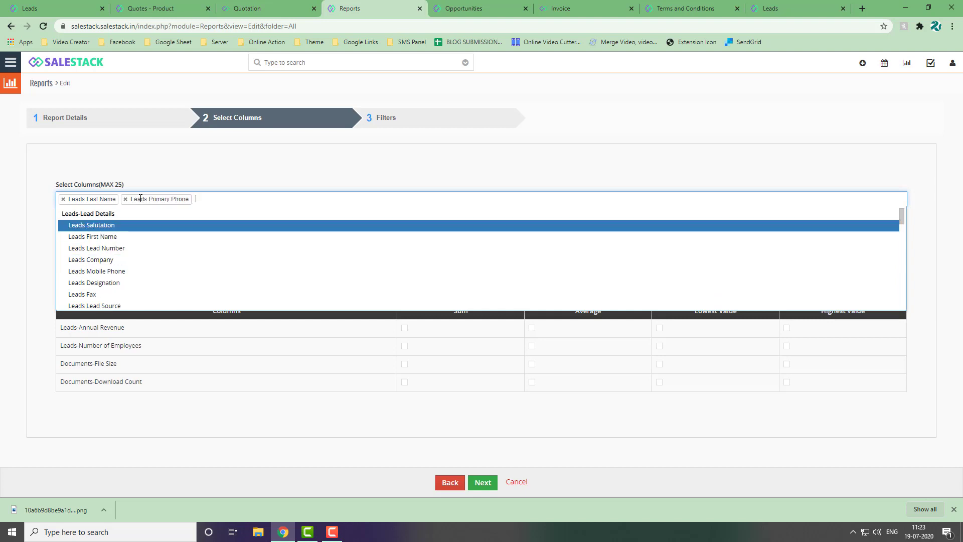
pyautogui.press('Down')
pyautogui.press('Down')
pyautogui.press('Down')
pyautogui.press('Down')
pyautogui.press('Return')
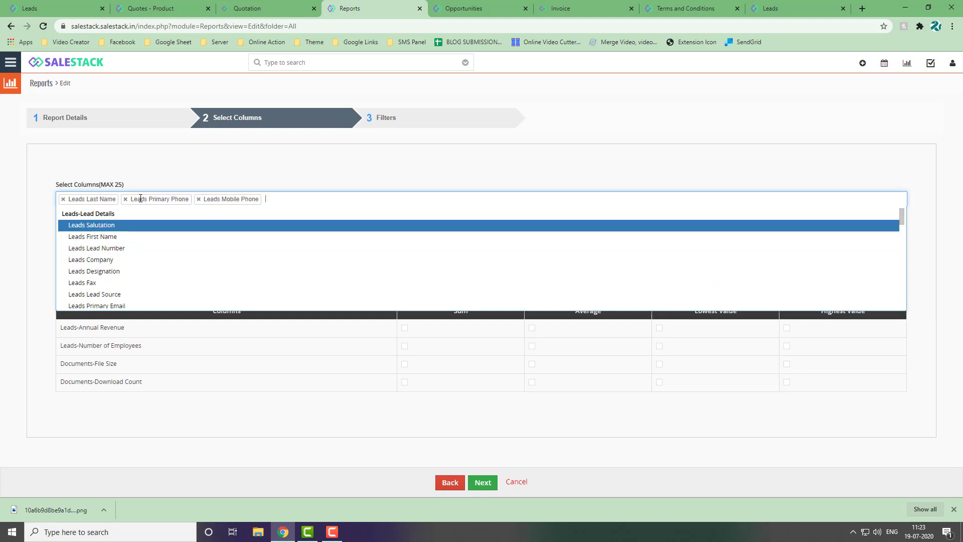
# Step: Add Leads Company, Primary Email and Created Time as further report columns
pyautogui.press('Down')
pyautogui.press('Down')
pyautogui.press('Down')
pyautogui.press('Return')
pyautogui.press('Down')
pyautogui.press('Down')
pyautogui.press('Down')
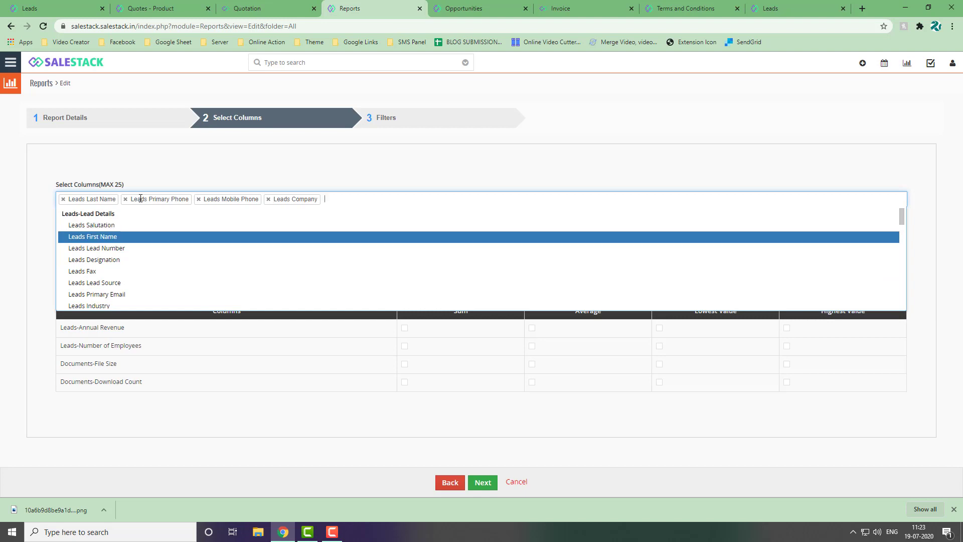
pyautogui.press('Down')
pyautogui.press('Down')
pyautogui.press('Down')
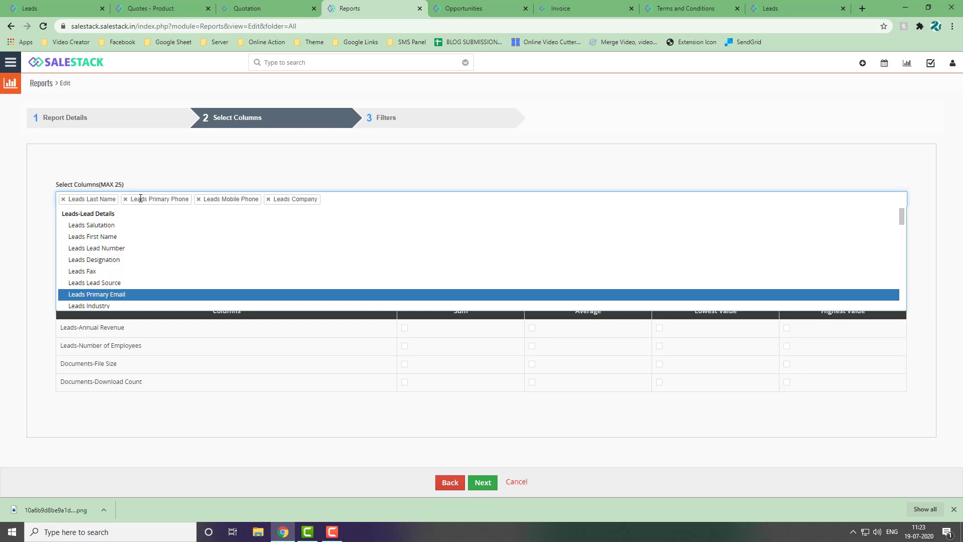
pyautogui.press('Return')
pyautogui.press('Down')
pyautogui.press('Down')
pyautogui.press('Down')
pyautogui.press('Down')
pyautogui.press('Down')
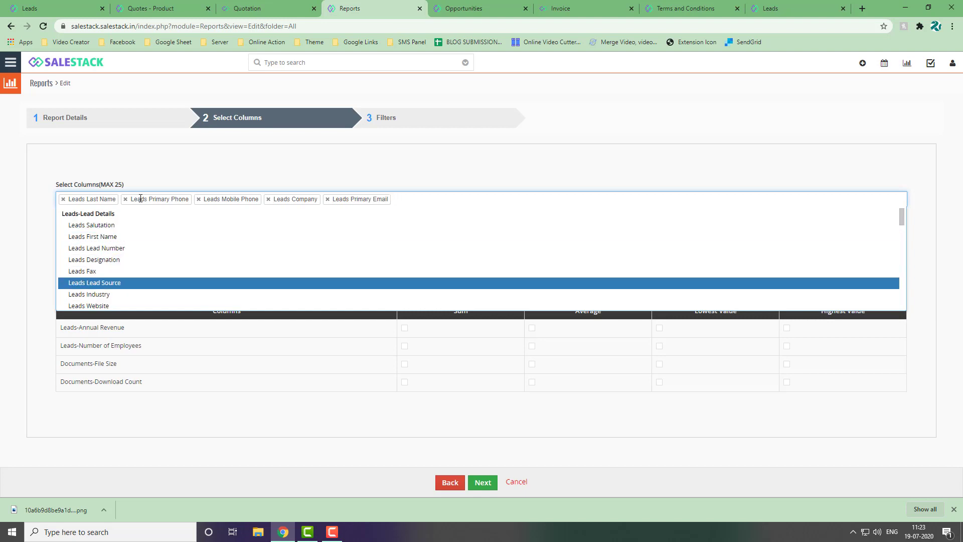
pyautogui.write('cre')
pyautogui.press('Return')
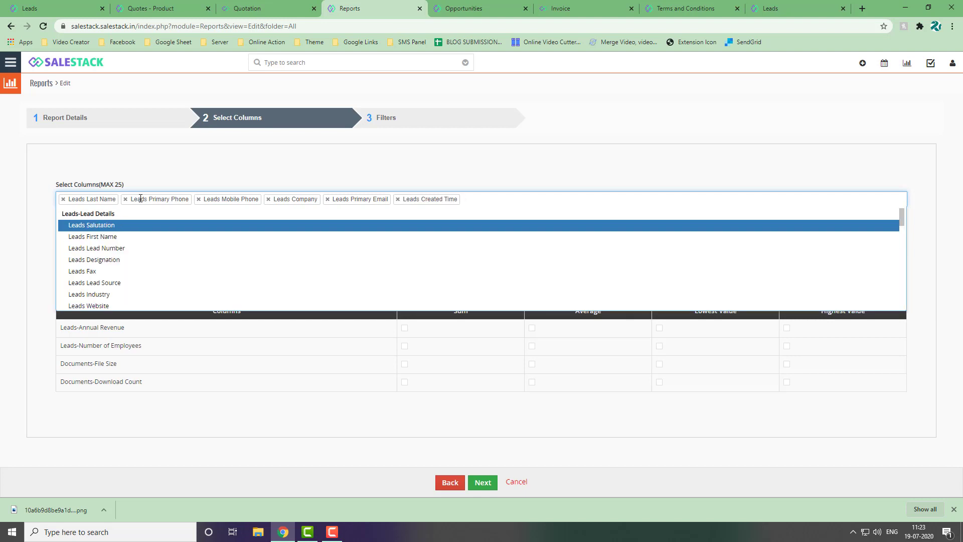
pyautogui.click(369, 172)
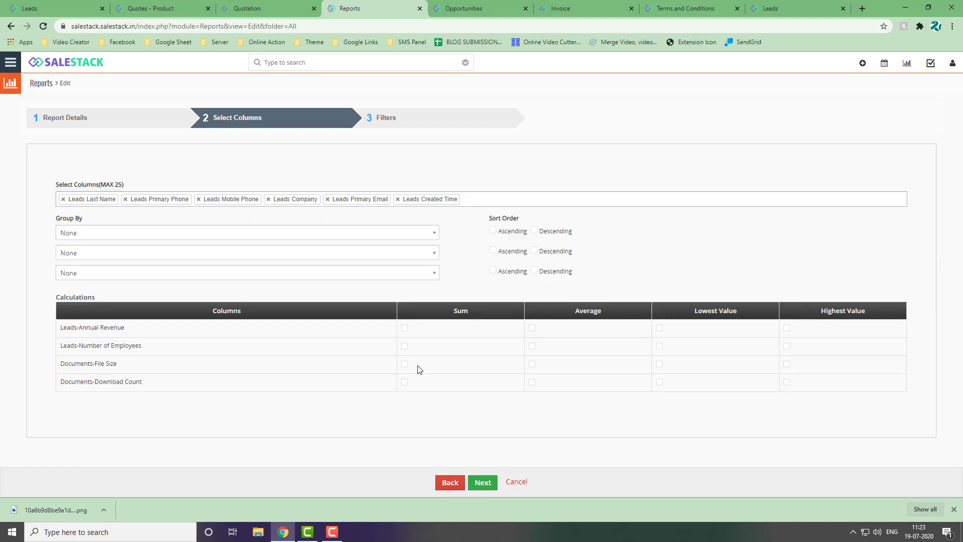
# Step: Filter the report to (Leads) Product Name equals Product 1, then save and generate it
pyautogui.click(483, 483)
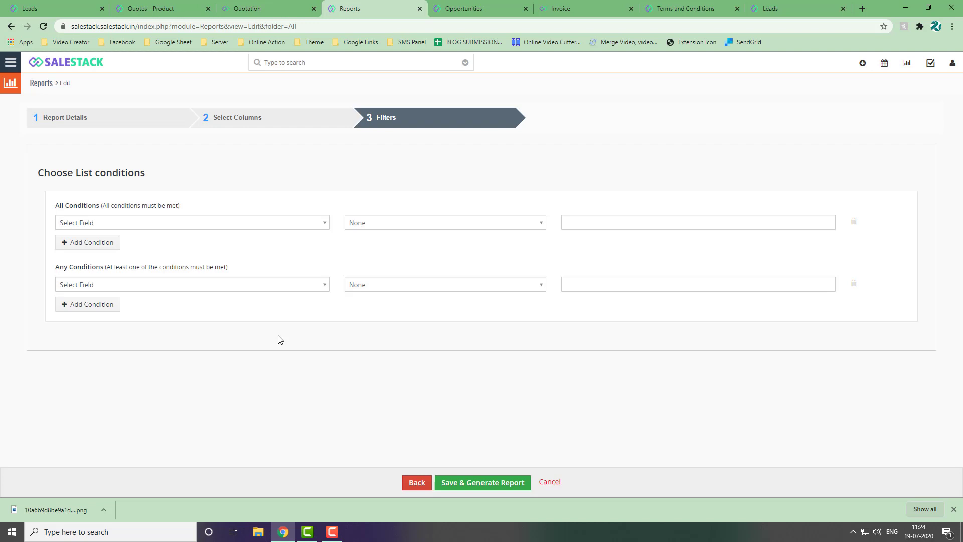
pyautogui.click(314, 226)
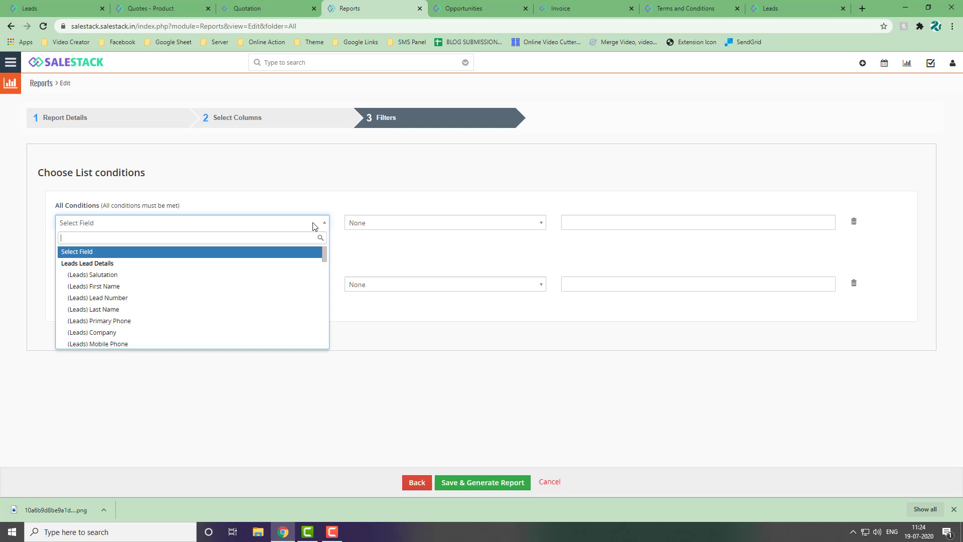
pyautogui.write('pro')
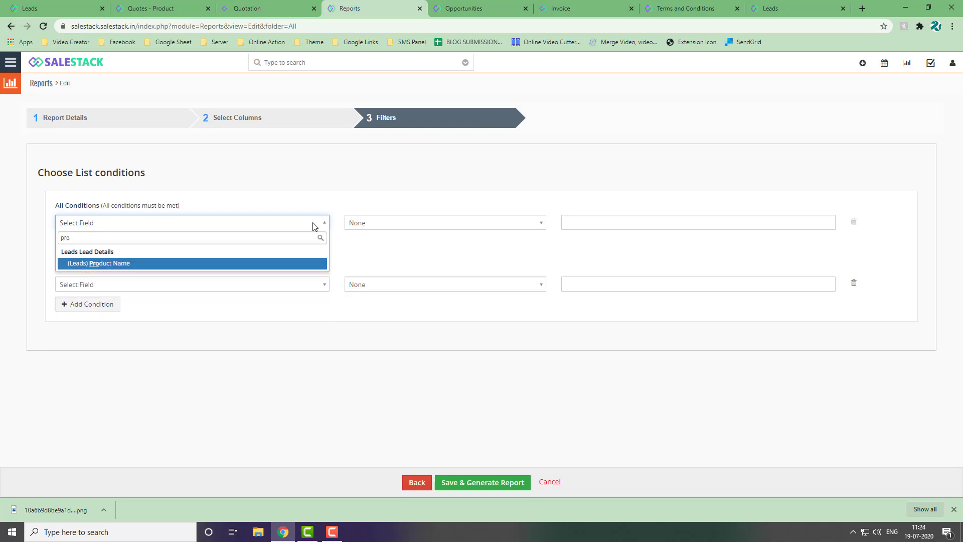
pyautogui.press('Return')
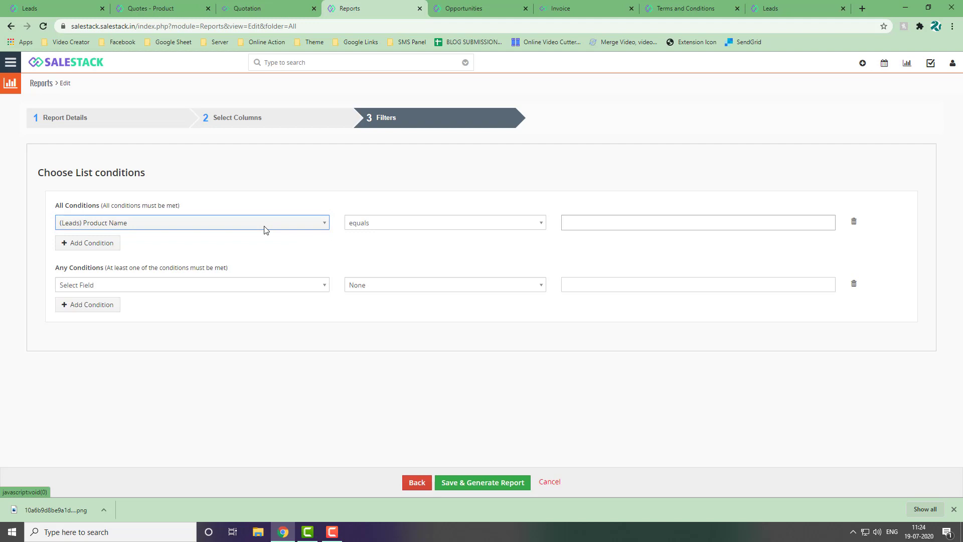
pyautogui.click(428, 228)
pyautogui.click(427, 228)
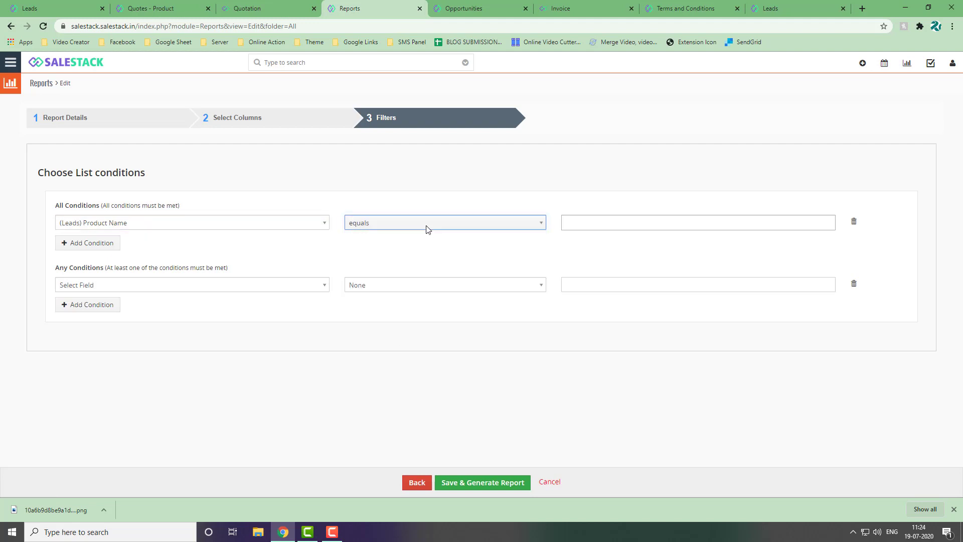
pyautogui.click(612, 227)
pyautogui.click(610, 240)
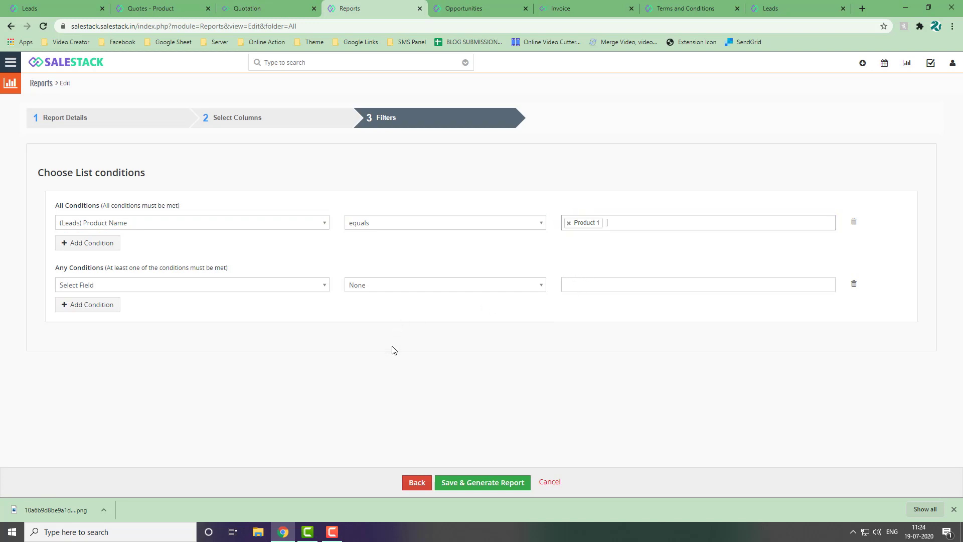
pyautogui.click(464, 482)
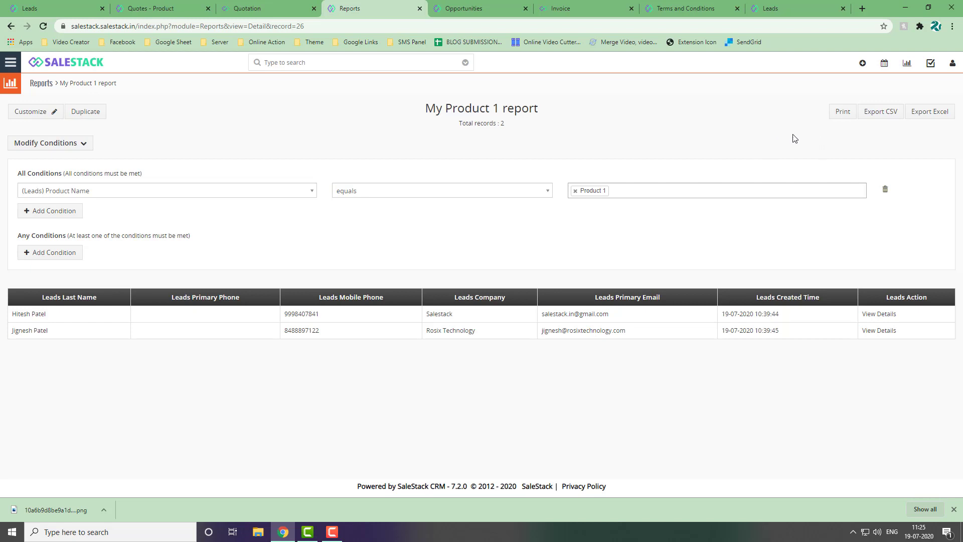
# Step: After reviewing the two matching leads, return to the All Reports list
pyautogui.click(841, 114)
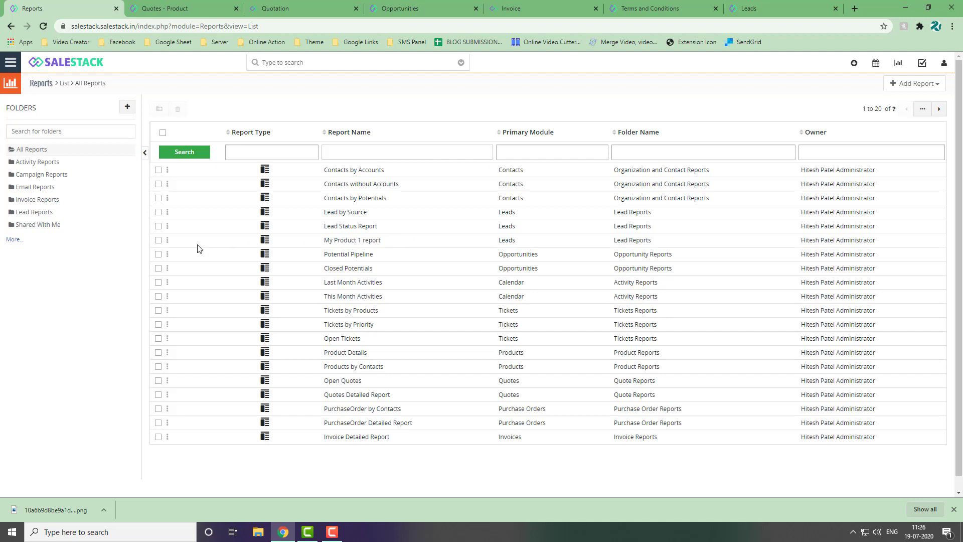
# Step: Check the My Product 1 report's row actions in the report list, then open the main navigation
pyautogui.click(159, 241)
pyautogui.click(159, 240)
pyautogui.click(168, 240)
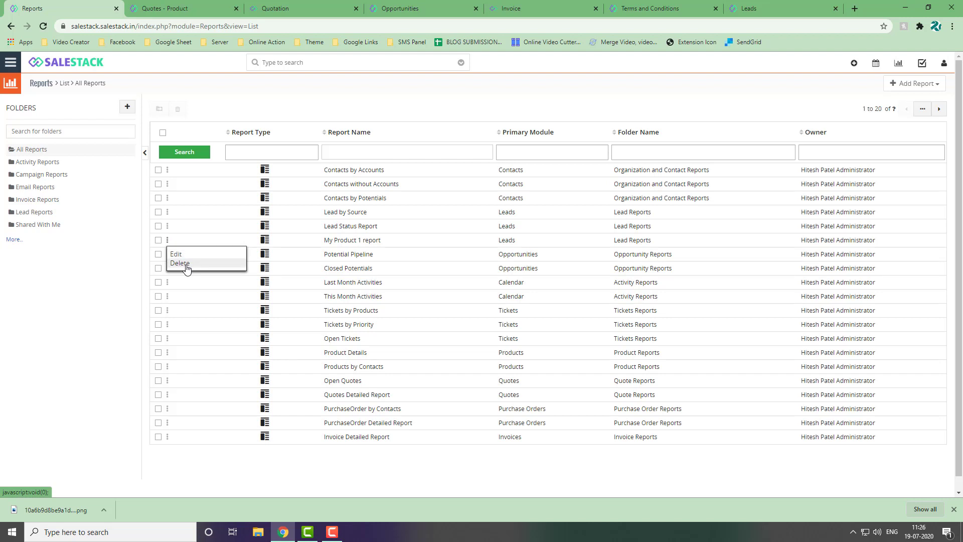
pyautogui.click(841, 89)
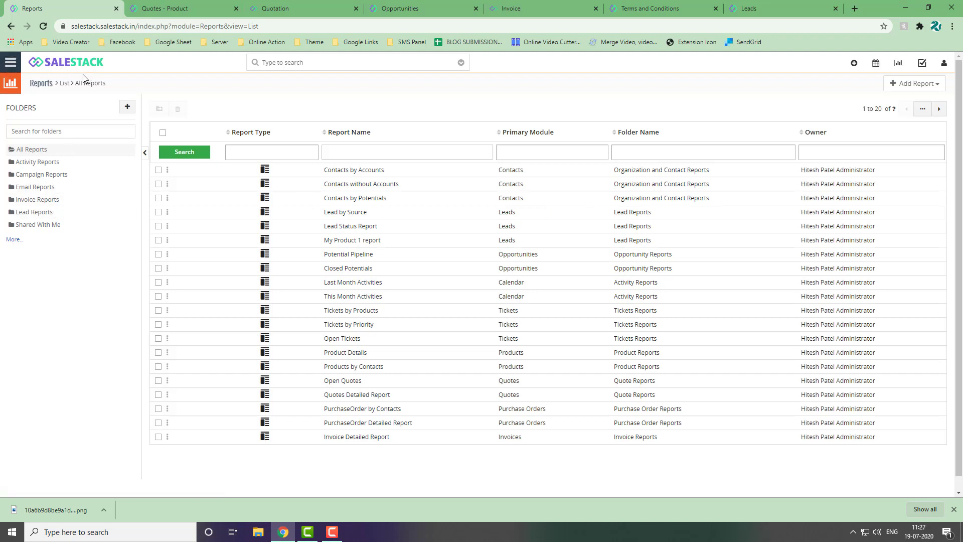
pyautogui.click(11, 62)
# Step: Go to Marketing > Leads and switch to the All list showing three leads
pyautogui.moveTo(63, 104)
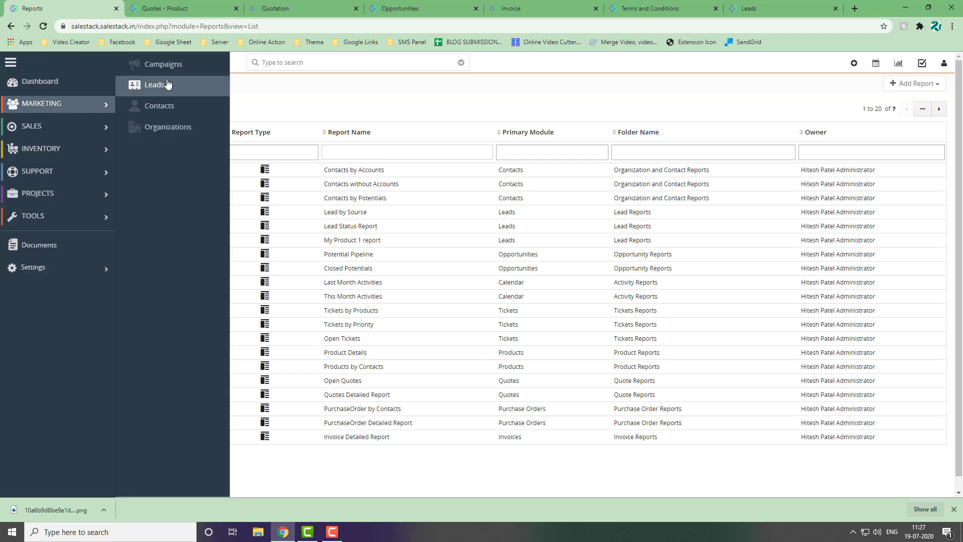
pyautogui.click(167, 84)
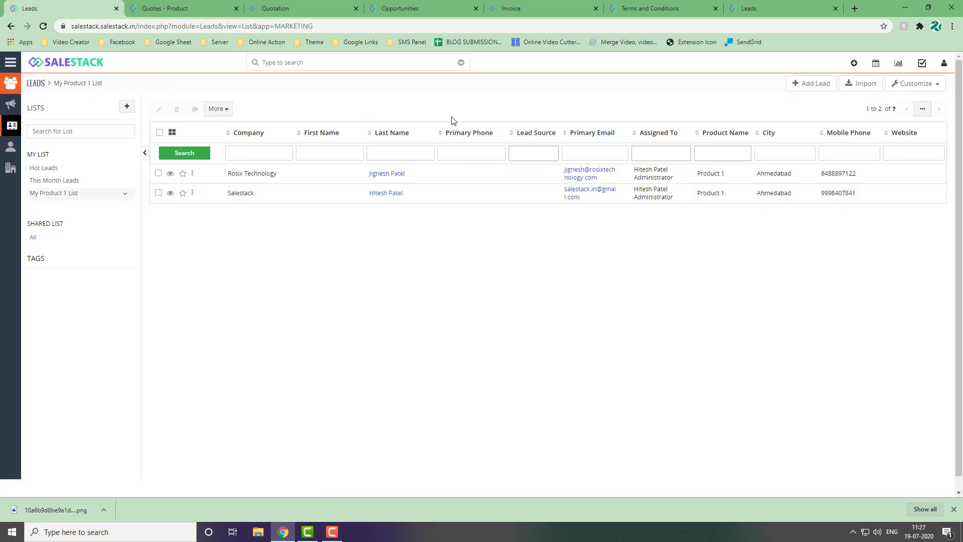
pyautogui.click(36, 83)
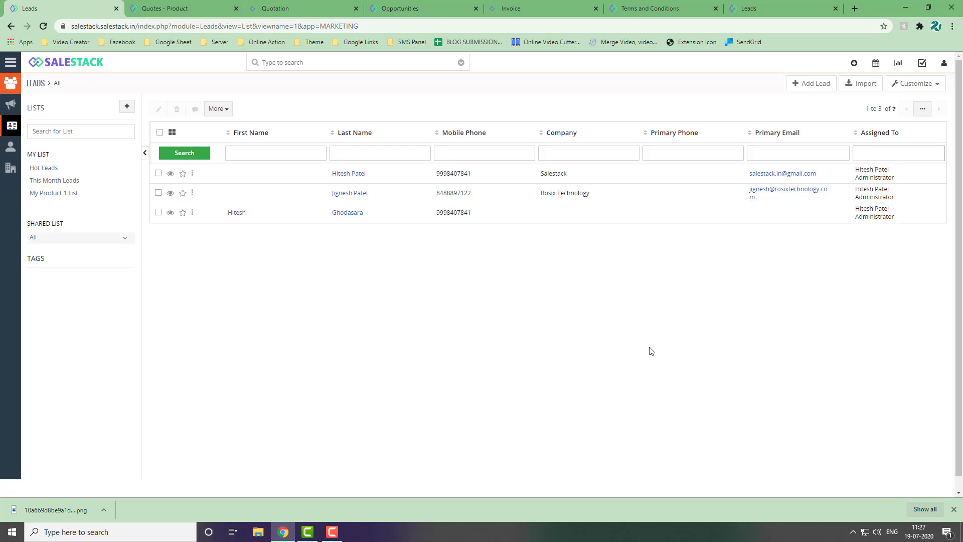
# Step: Go to the Workflows list under CRM Settings > Automation
pyautogui.click(921, 85)
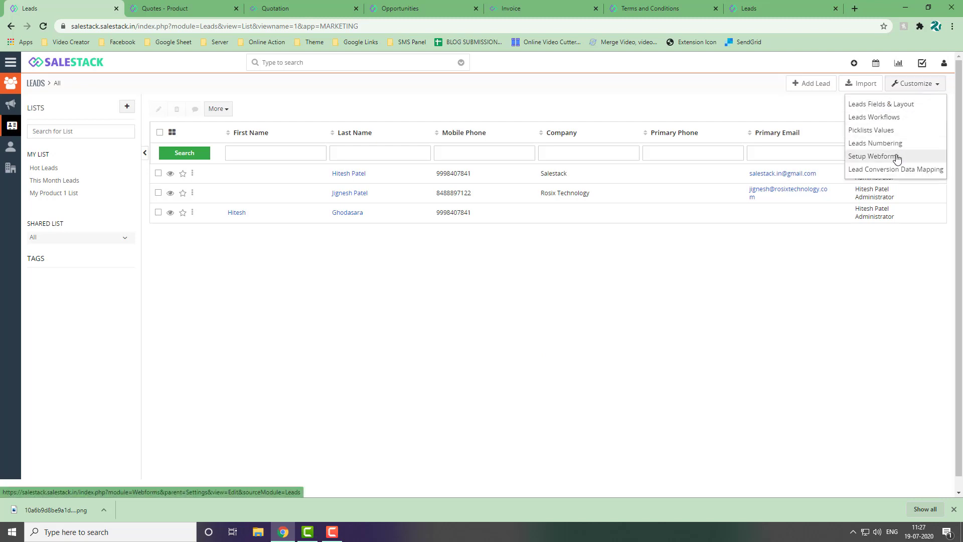
pyautogui.click(897, 118)
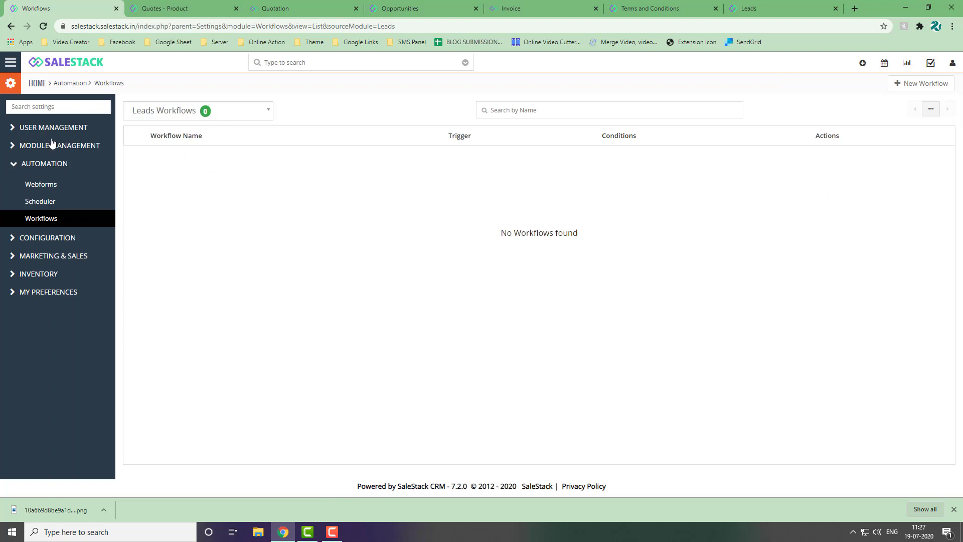
pyautogui.click(12, 64)
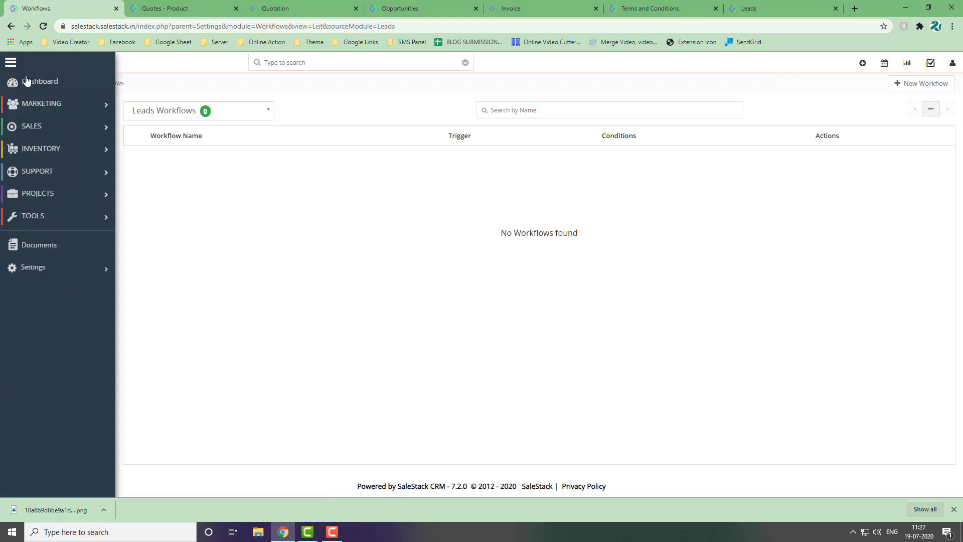
pyautogui.moveTo(100, 273)
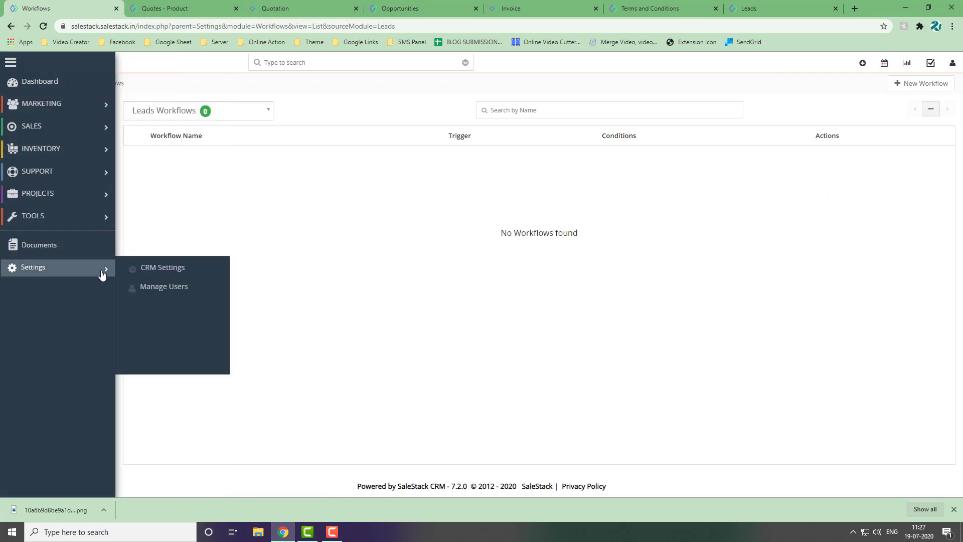
pyautogui.click(146, 273)
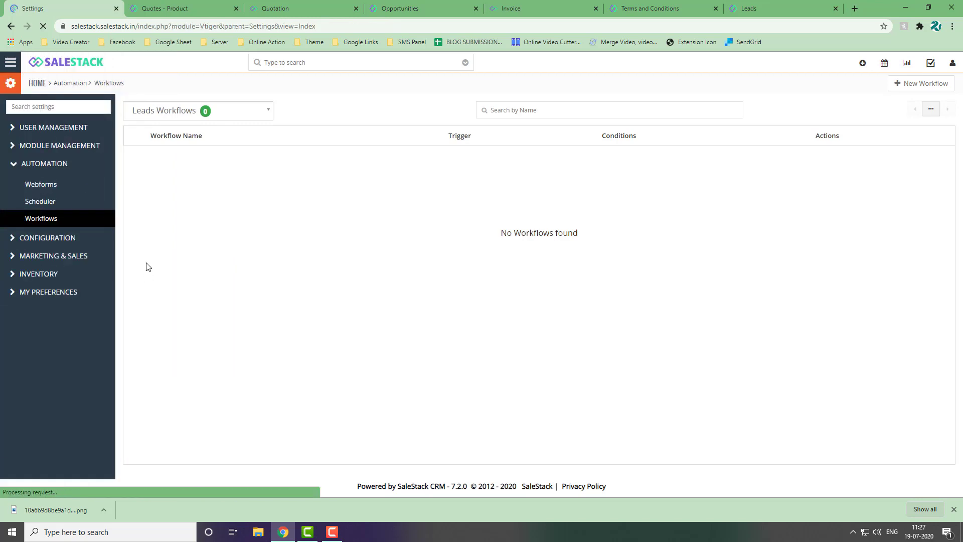
pyautogui.click(53, 170)
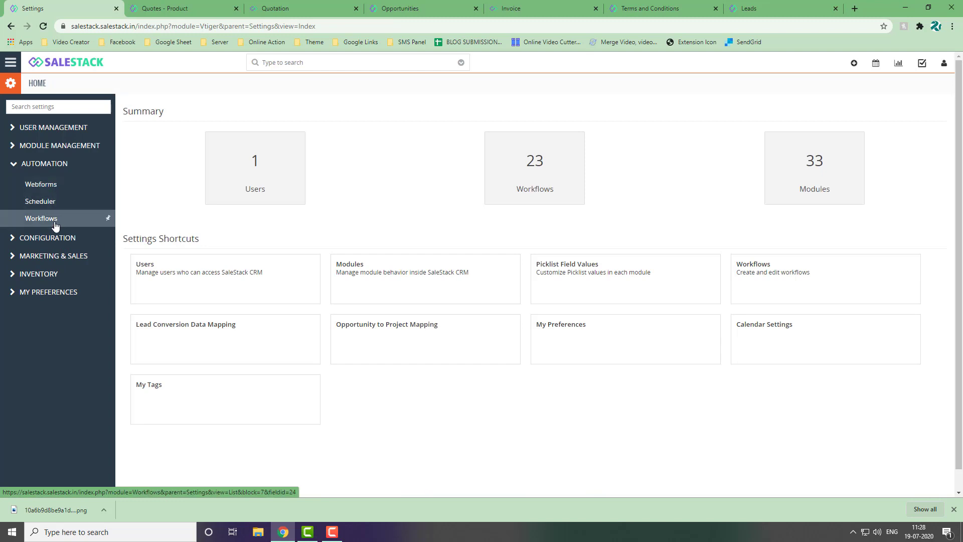
pyautogui.click(48, 220)
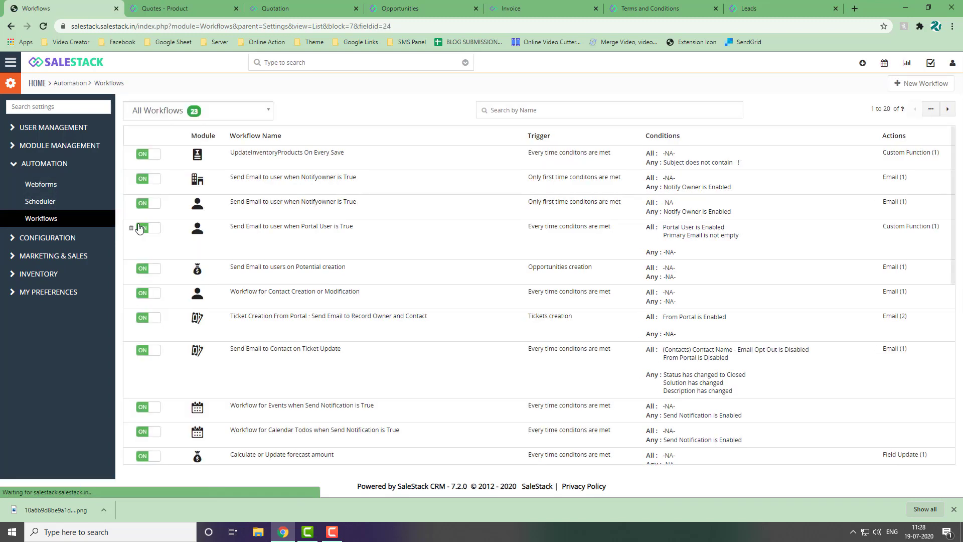
# Step: Filter the workflow list by module to Leads Workflows
pyautogui.scroll(-2, 288, 304)
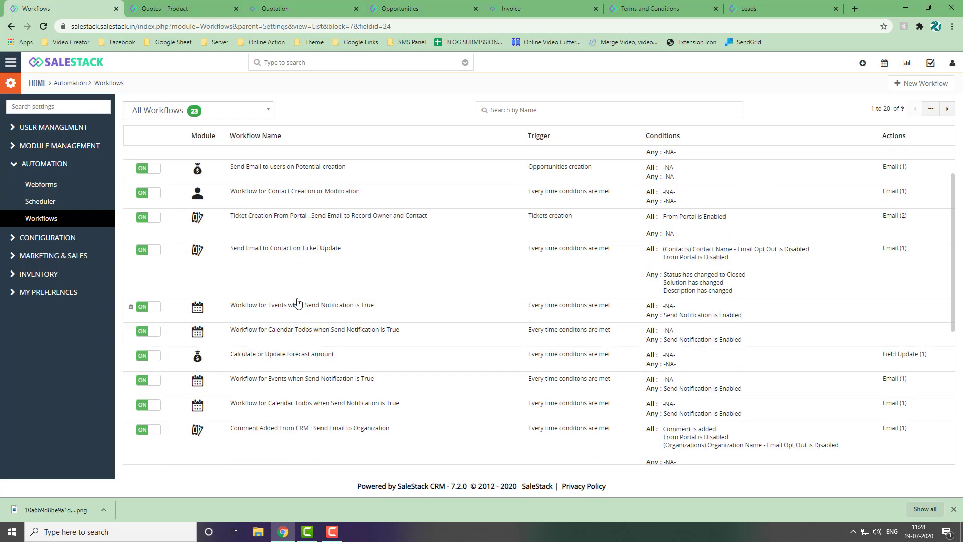
pyautogui.scroll(2, 319, 305)
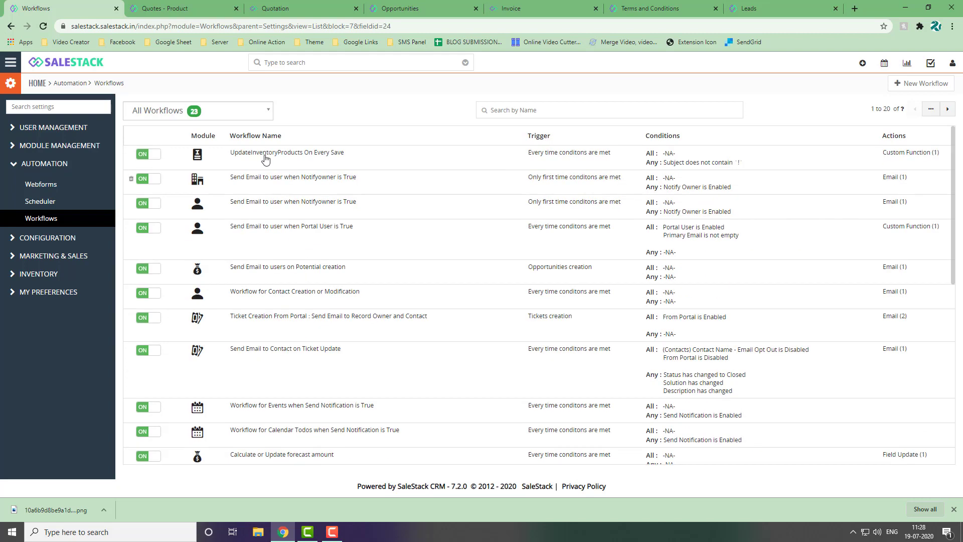
pyautogui.click(246, 110)
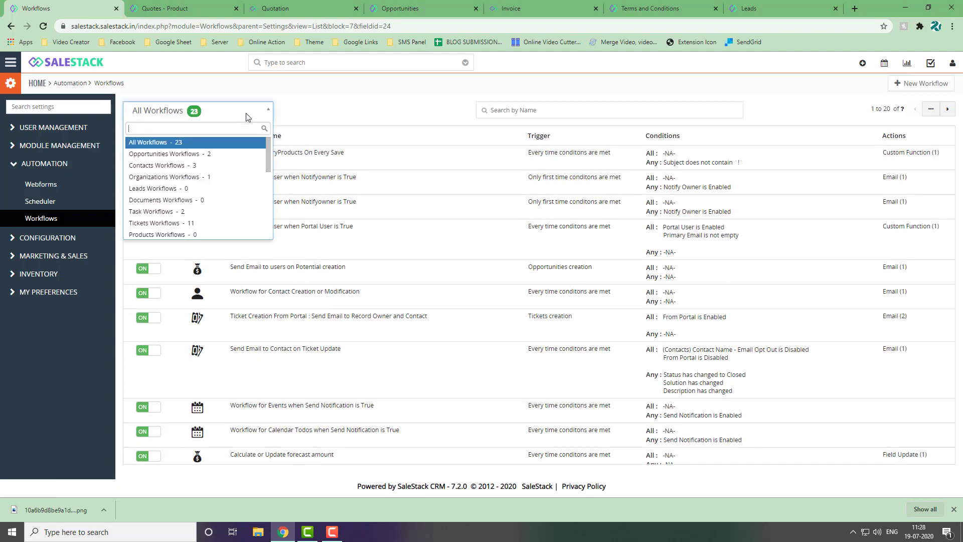
pyautogui.scroll(-1, 240, 175)
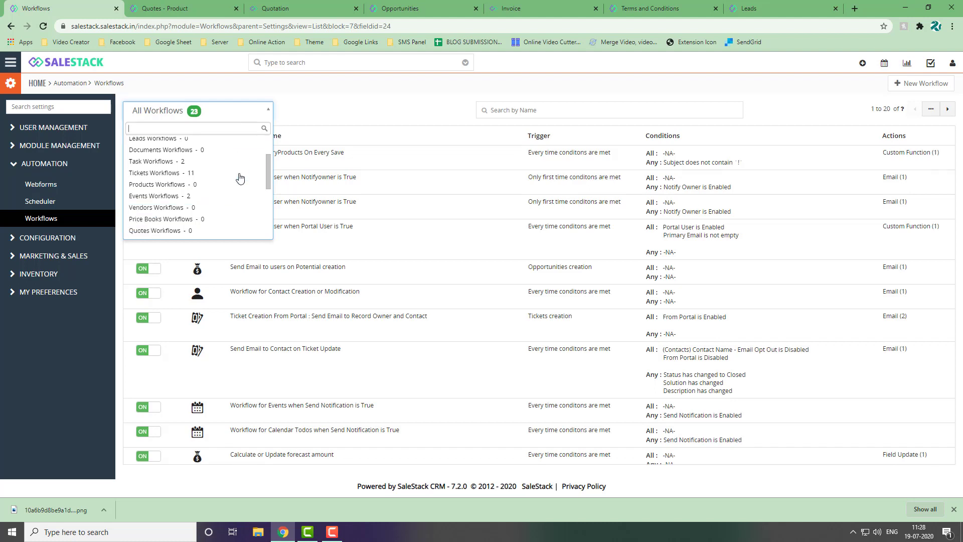
pyautogui.scroll(1, 236, 179)
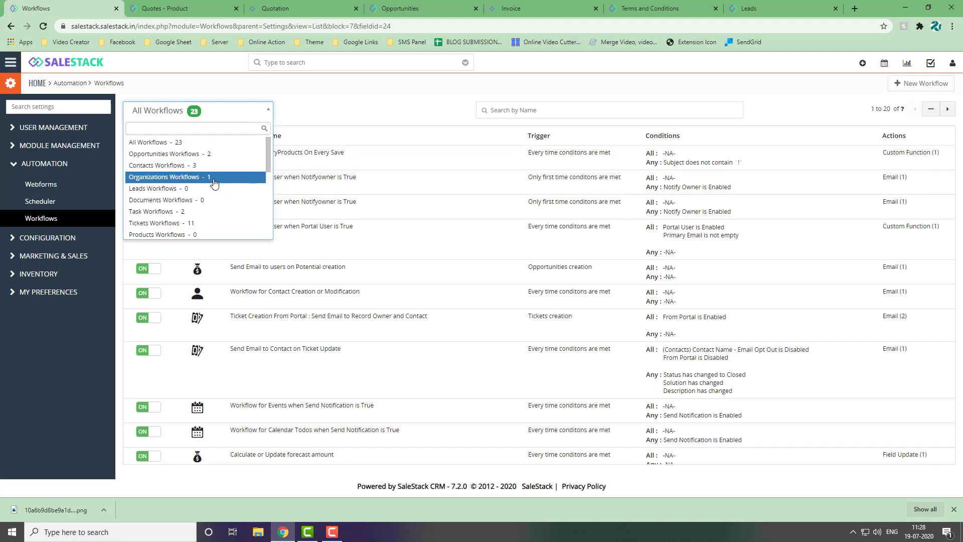
pyautogui.scroll(-1, 211, 181)
pyautogui.scroll(-1, 214, 184)
pyautogui.scroll(3, 214, 183)
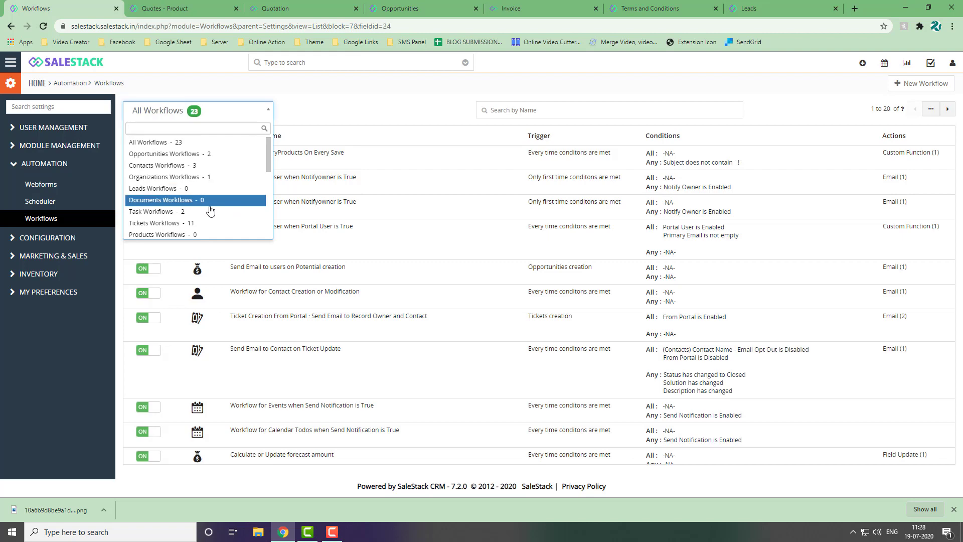
pyautogui.click(211, 189)
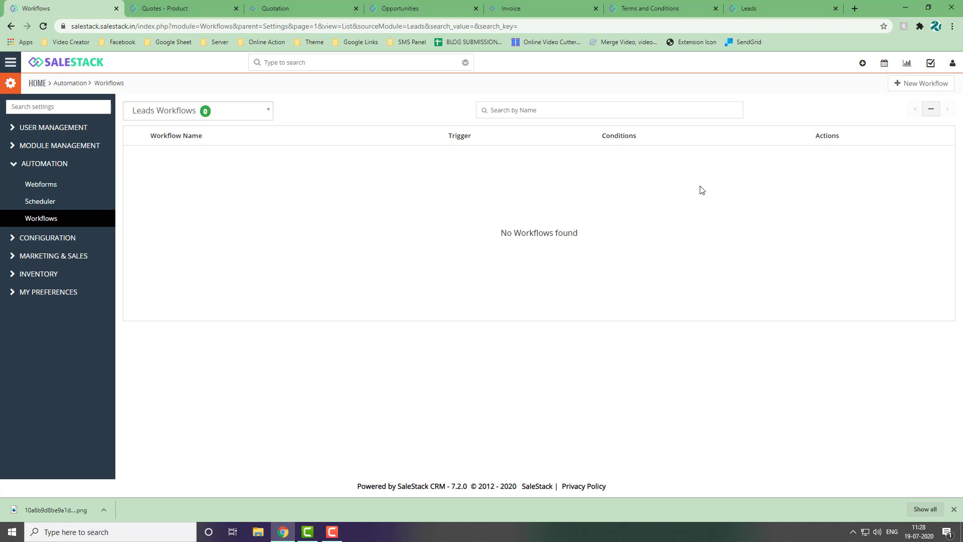
# Step: Create a new workflow and name it 'Lead Create'
pyautogui.click(902, 87)
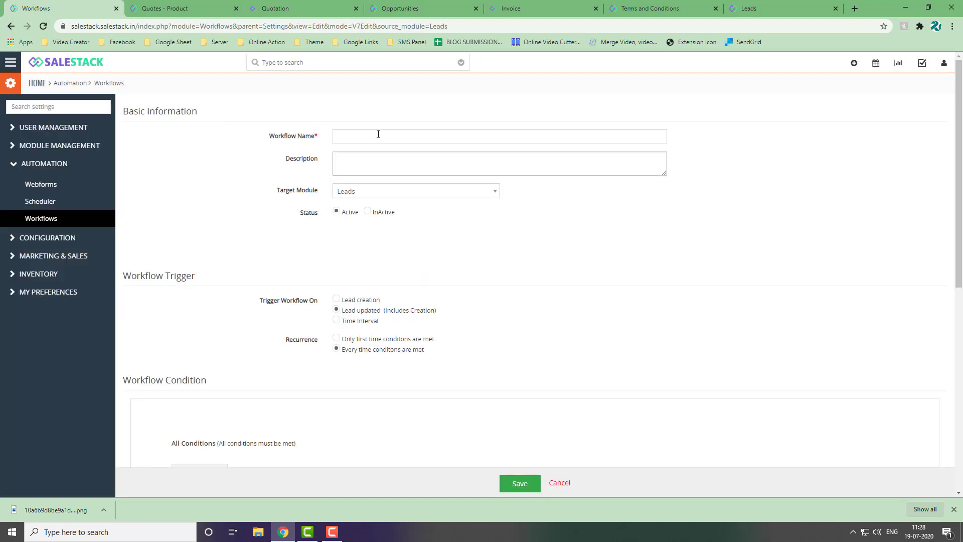
pyautogui.click(388, 132)
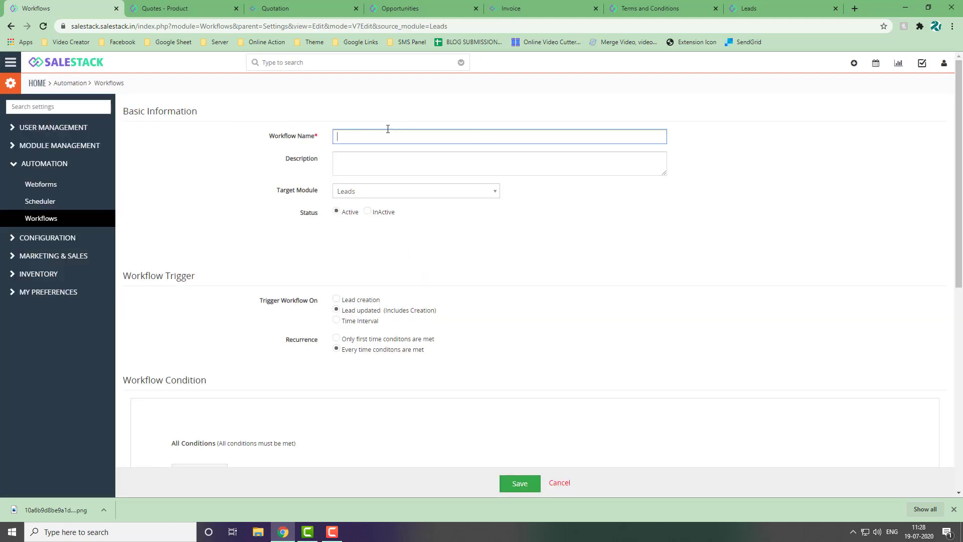
pyautogui.write('Lead Create')
# Step: Keep the Leads module and Active status, and try a Time Interval trigger running Daily
pyautogui.click(406, 191)
pyautogui.click(406, 192)
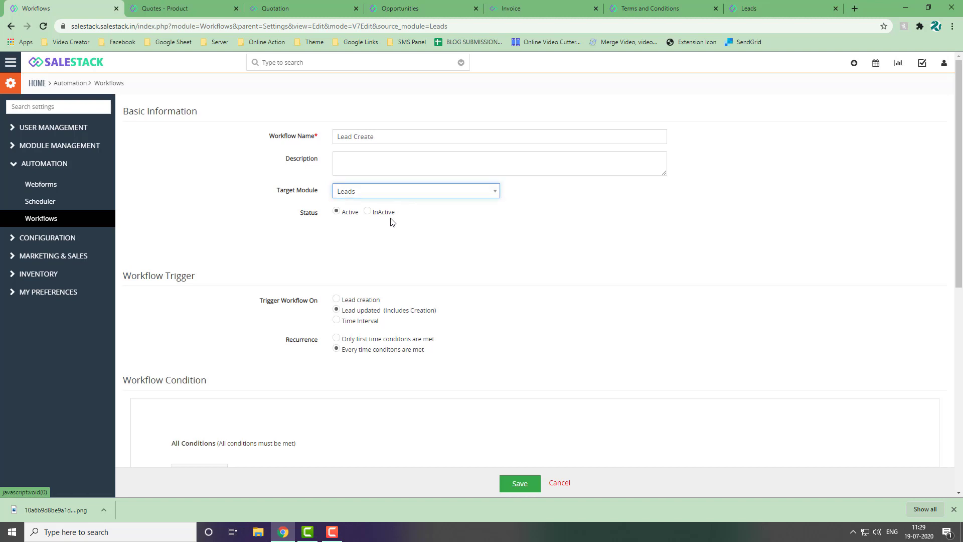
pyautogui.click(336, 212)
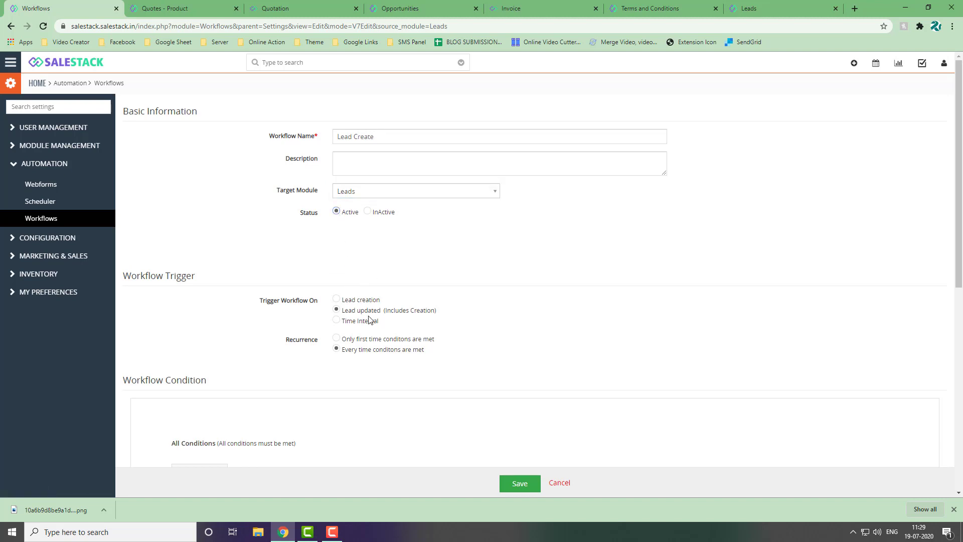
pyautogui.click(337, 299)
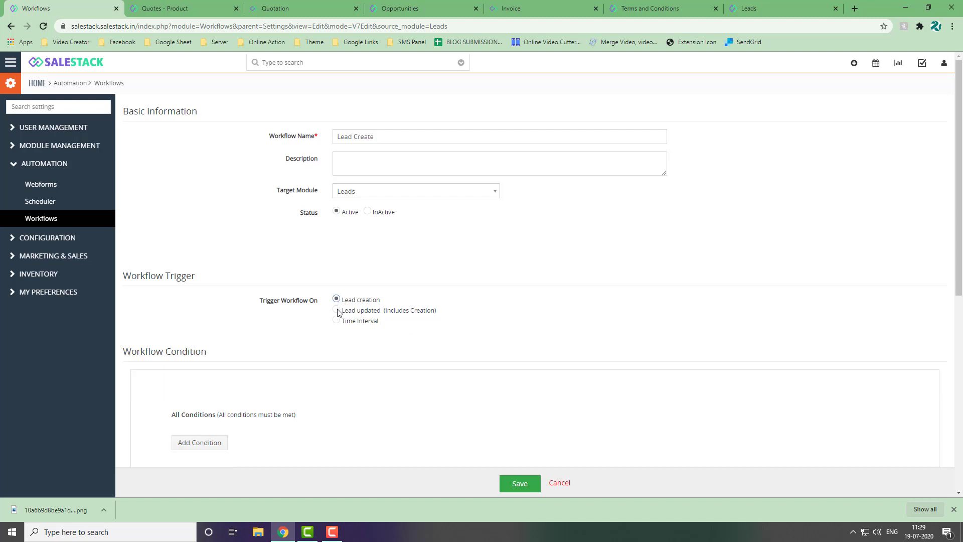
pyautogui.click(337, 313)
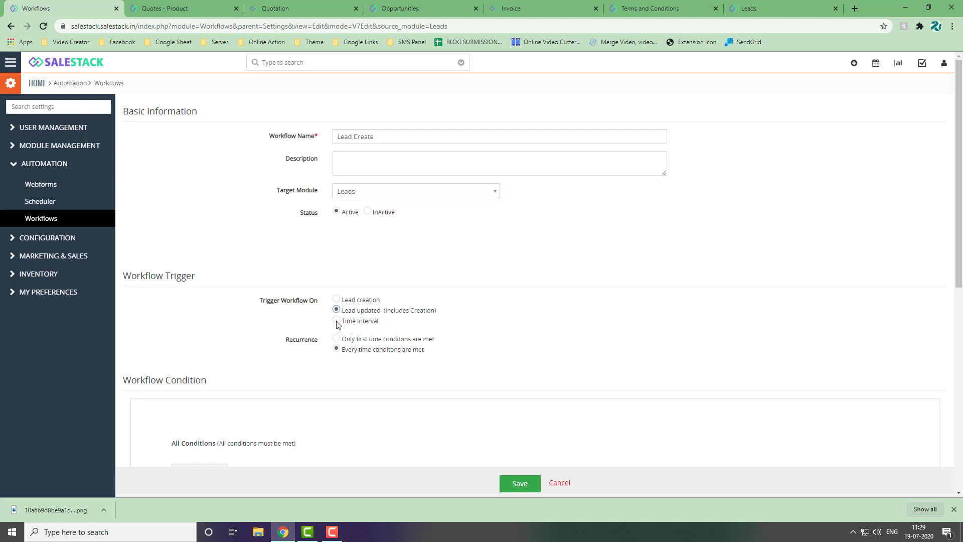
pyautogui.click(336, 320)
pyautogui.click(466, 354)
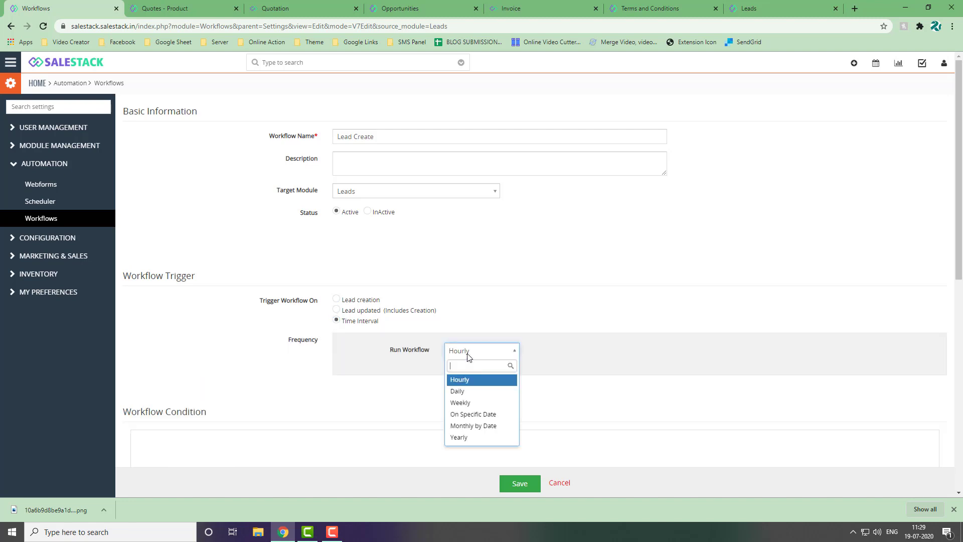
pyautogui.click(468, 390)
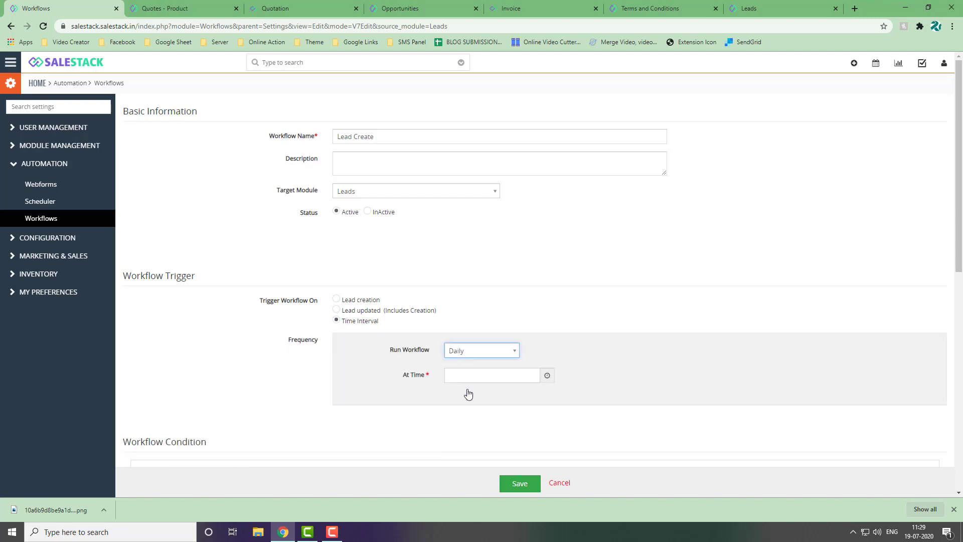
# Step: Set the run frequency back to Hourly, then set the trigger to Lead creation
pyautogui.click(462, 353)
pyautogui.click(463, 353)
pyautogui.click(461, 354)
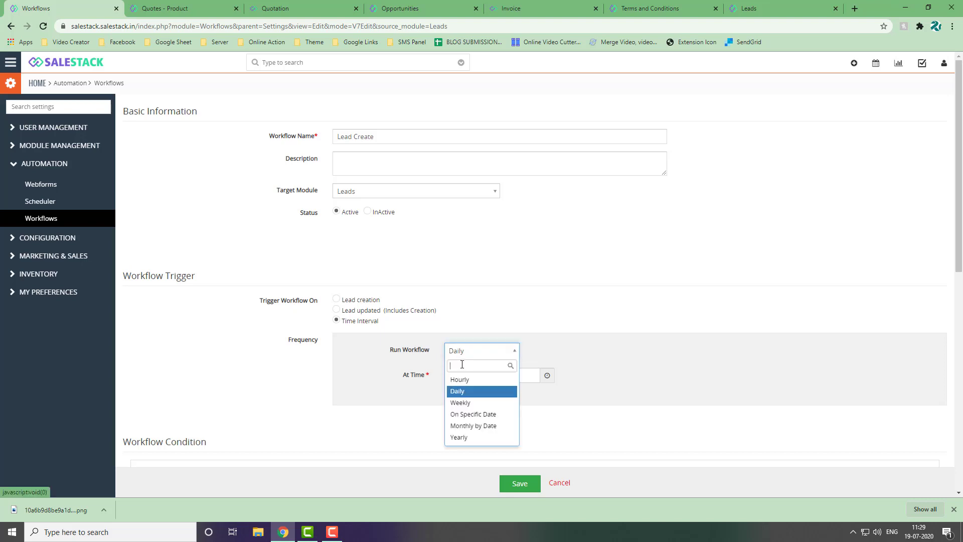
pyautogui.click(464, 379)
pyautogui.click(463, 355)
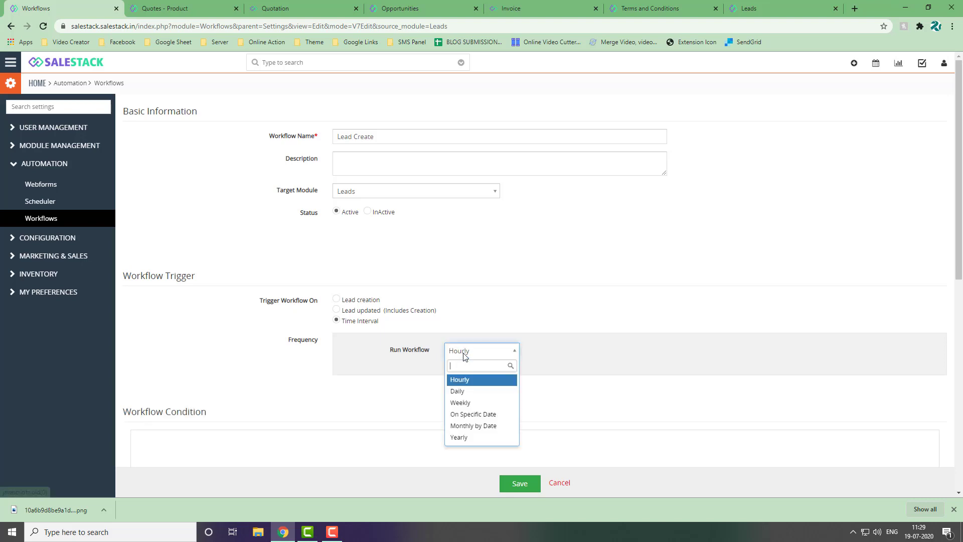
pyautogui.click(462, 357)
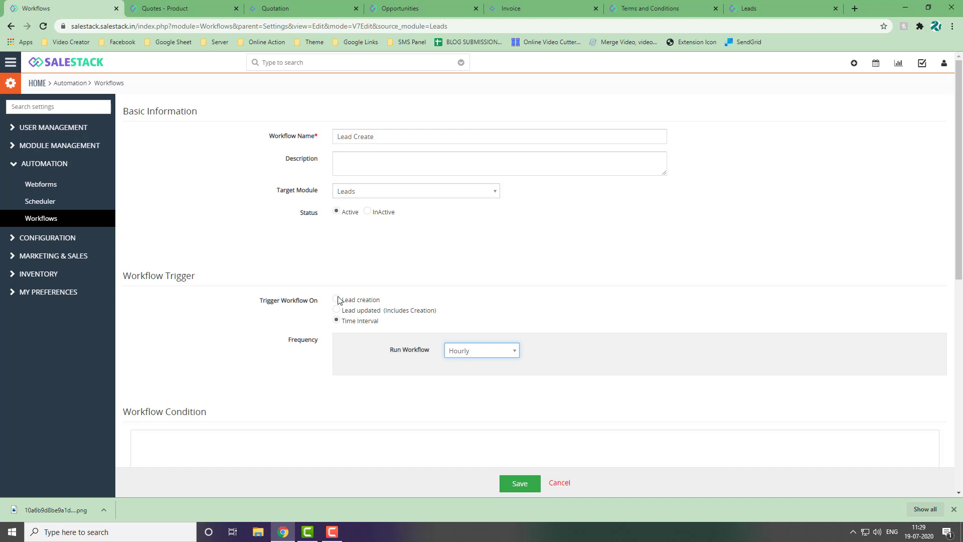
pyautogui.click(338, 300)
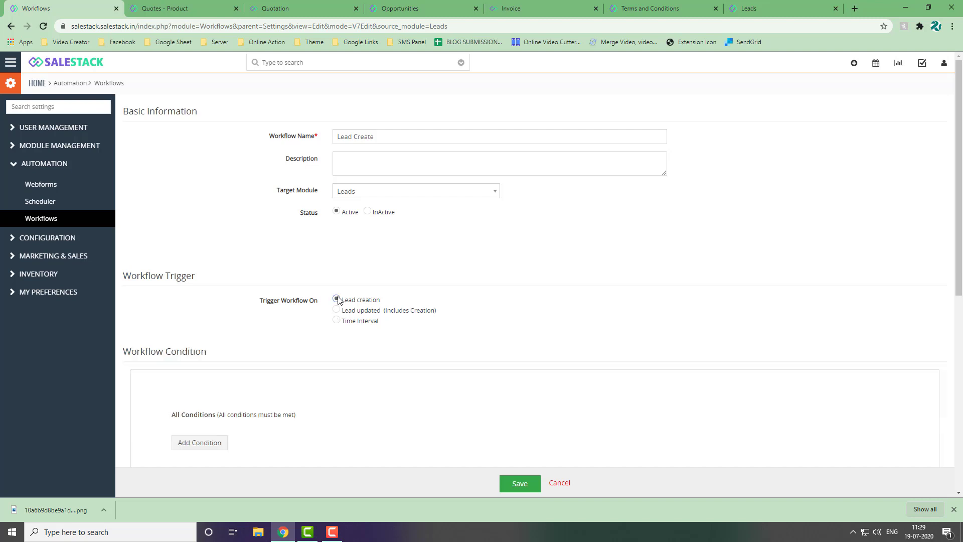
pyautogui.scroll(-1, 236, 389)
pyautogui.scroll(-1, 221, 376)
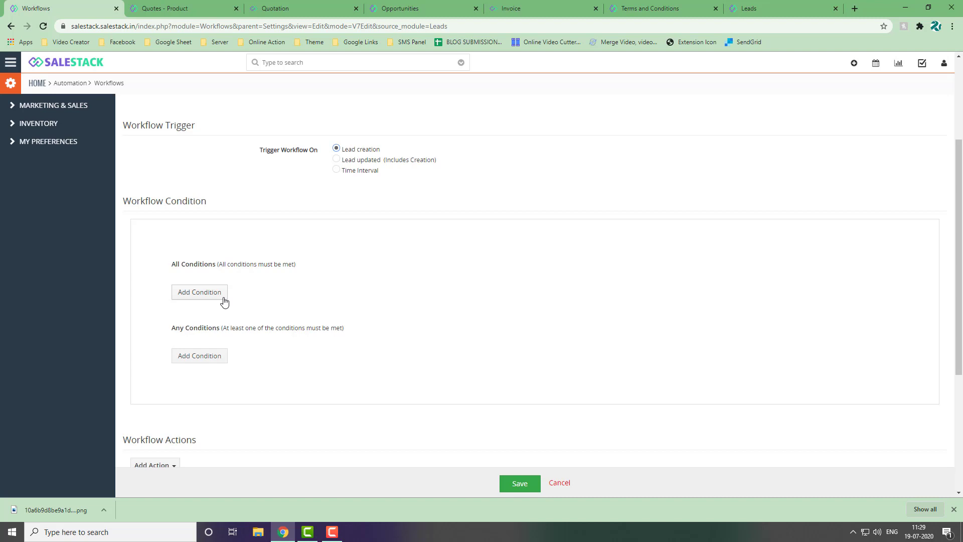
# Step: Add the All Conditions rule 'Product Name is Product 1'
pyautogui.click(224, 298)
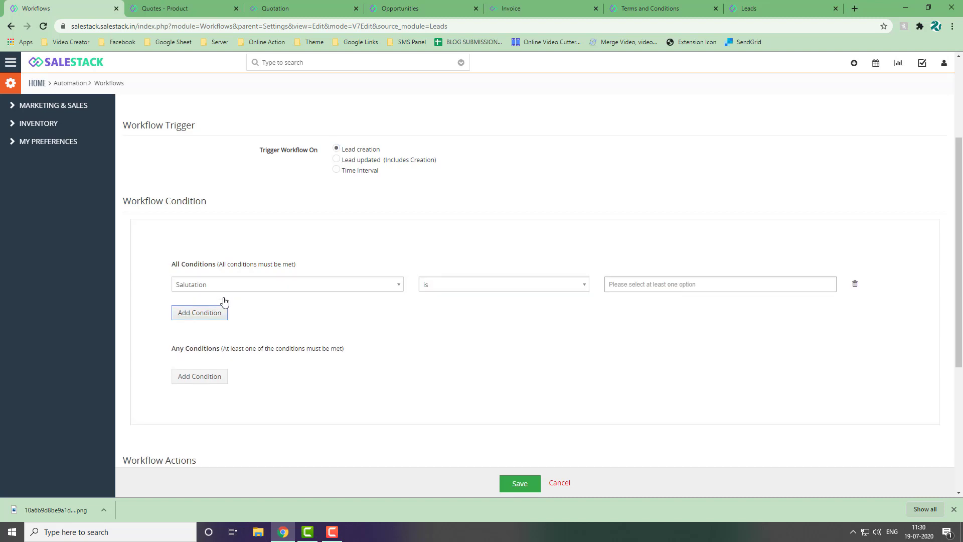
pyautogui.click(251, 284)
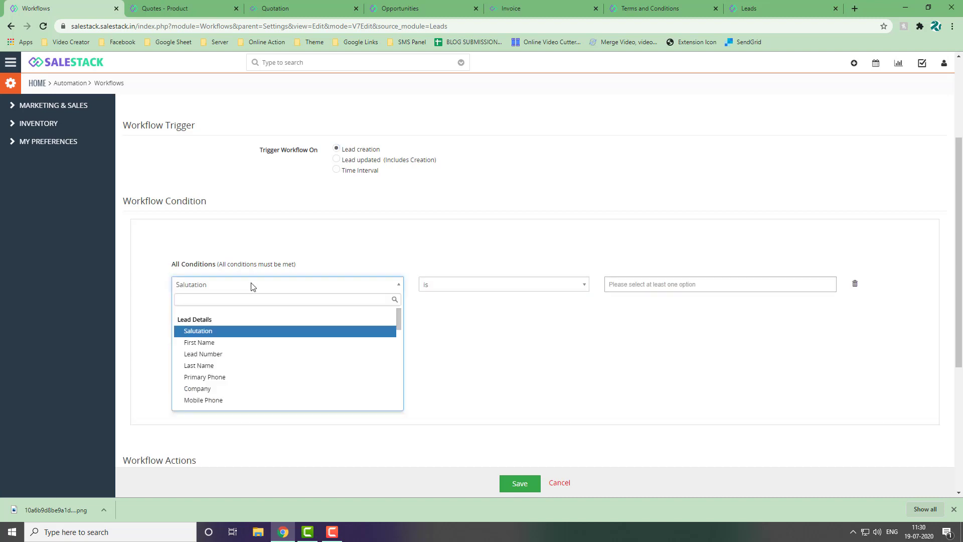
pyautogui.write('pro')
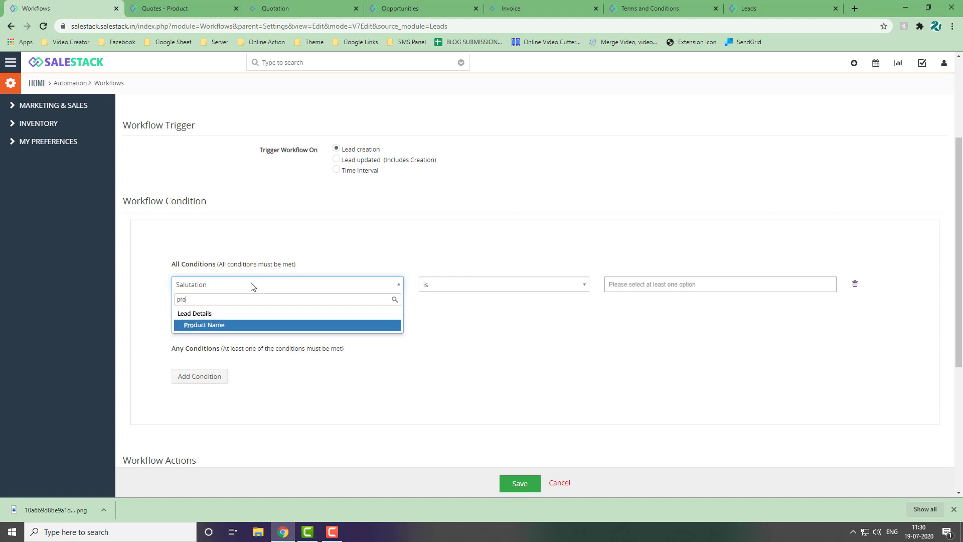
pyautogui.press('Return')
pyautogui.click(572, 293)
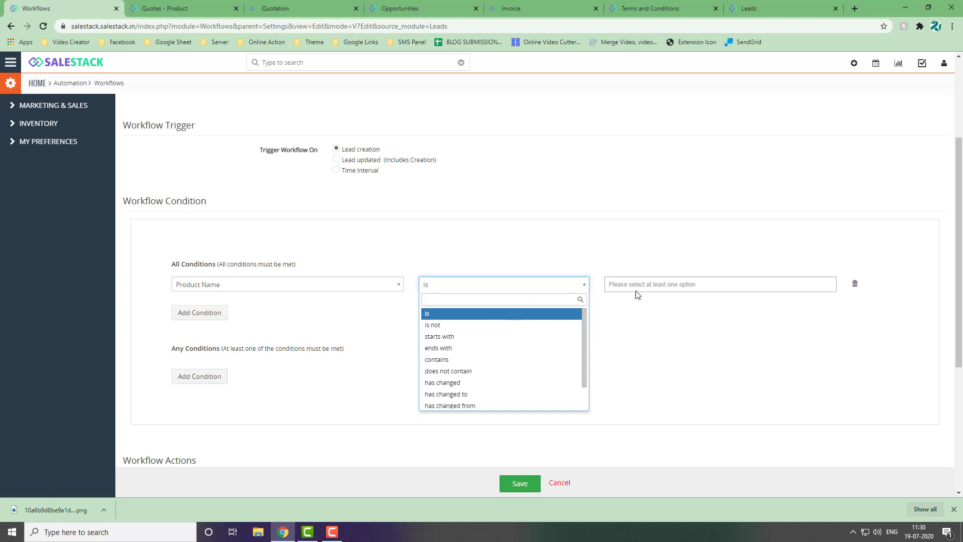
pyautogui.click(652, 287)
pyautogui.click(652, 284)
pyautogui.click(652, 299)
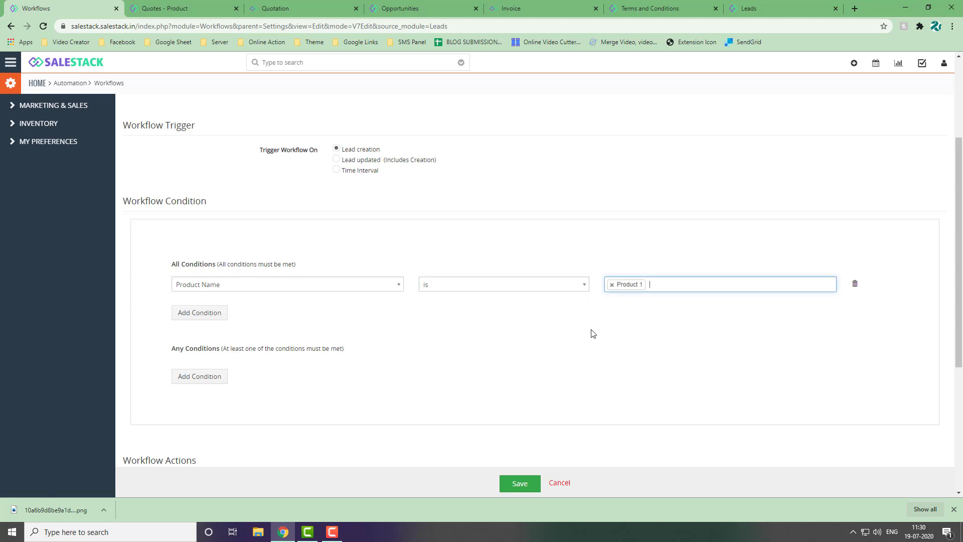
pyautogui.click(337, 375)
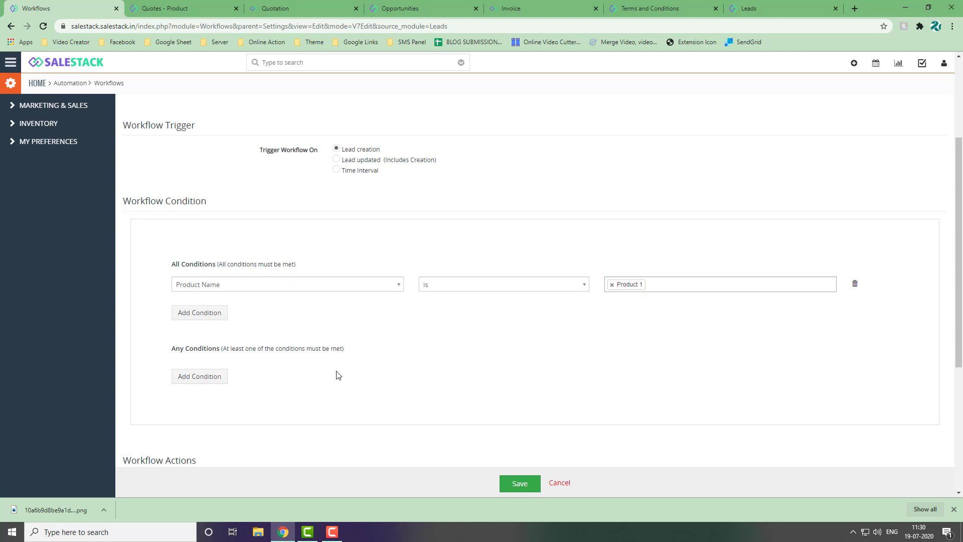
pyautogui.scroll(3, 339, 376)
pyautogui.scroll(-2, 336, 381)
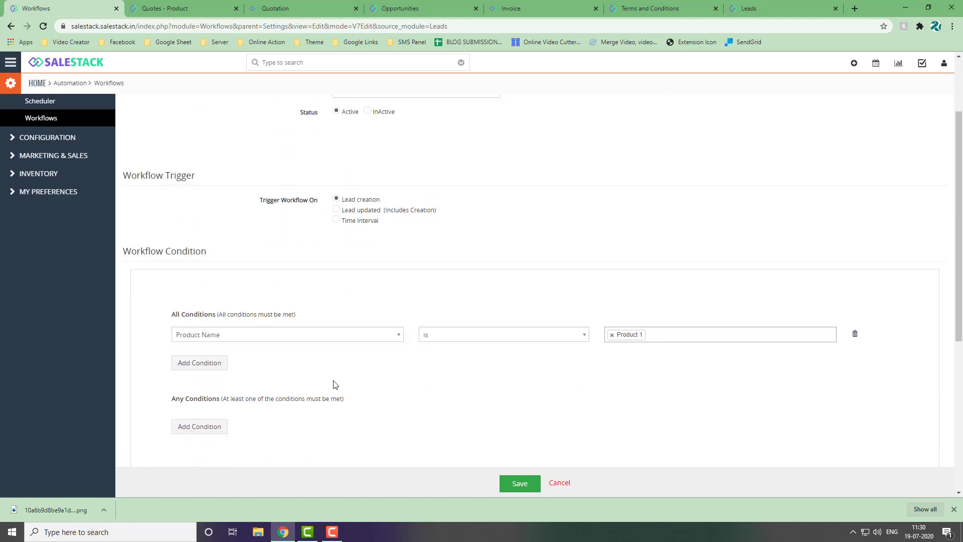
pyautogui.scroll(-3, 336, 385)
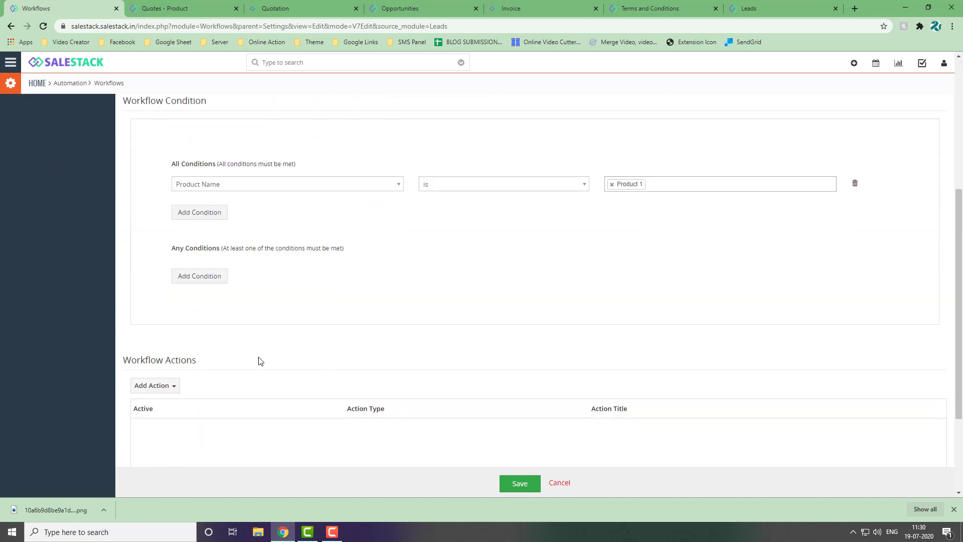
pyautogui.scroll(-2, 164, 396)
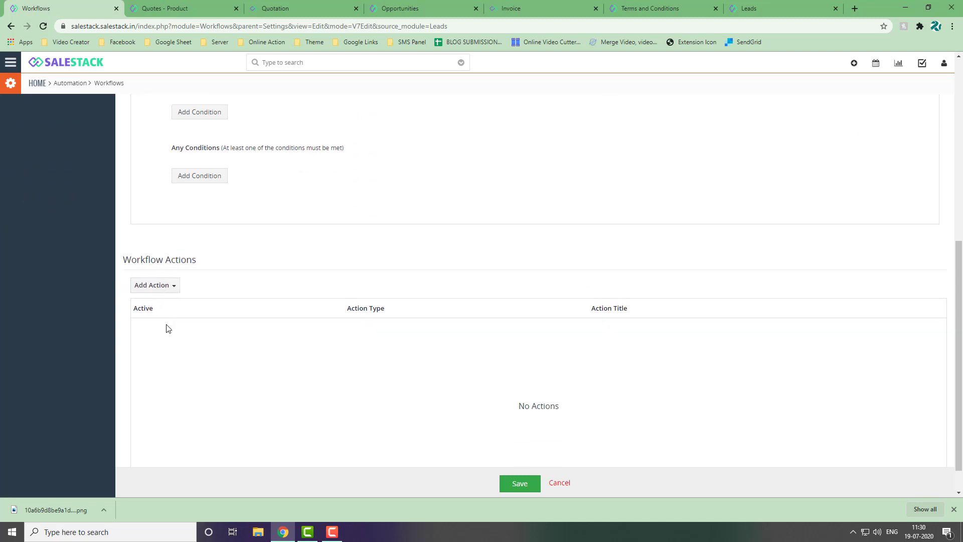
# Step: Add a Send Mail action from the workflow action types
pyautogui.click(161, 286)
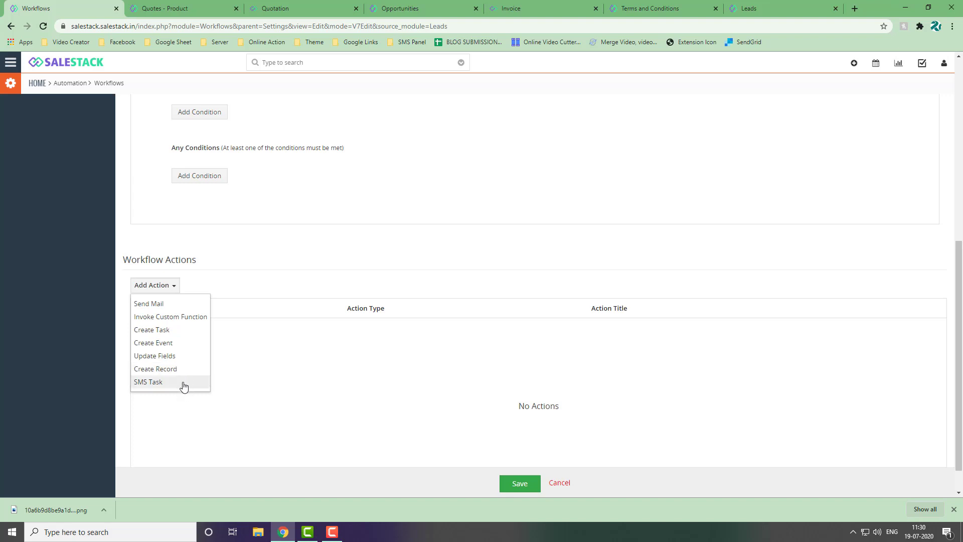
pyautogui.click(184, 304)
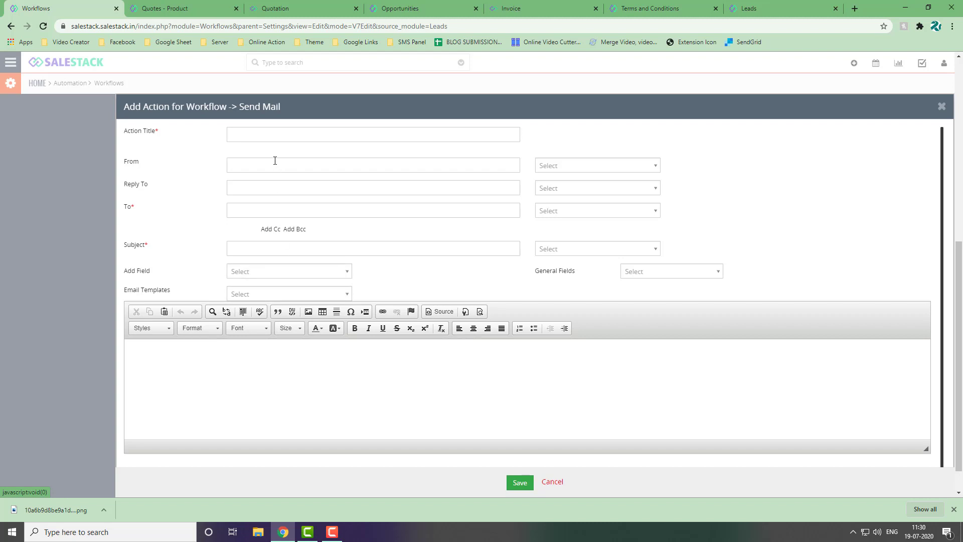
# Step: Title the action 'Welcome Email', sending and replying from the assigned user's primary email
pyautogui.click(270, 135)
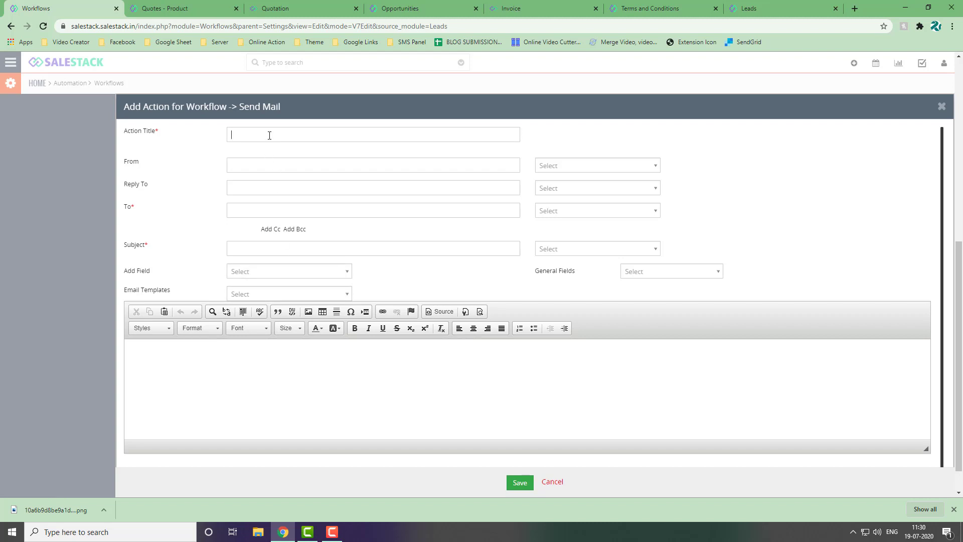
pyautogui.write('Welcome Email')
pyautogui.click(292, 164)
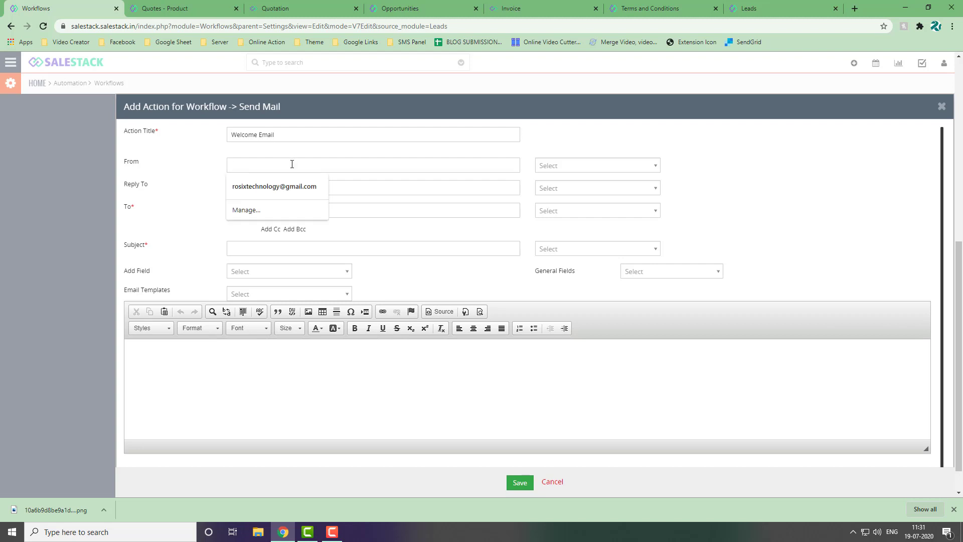
pyautogui.click(591, 165)
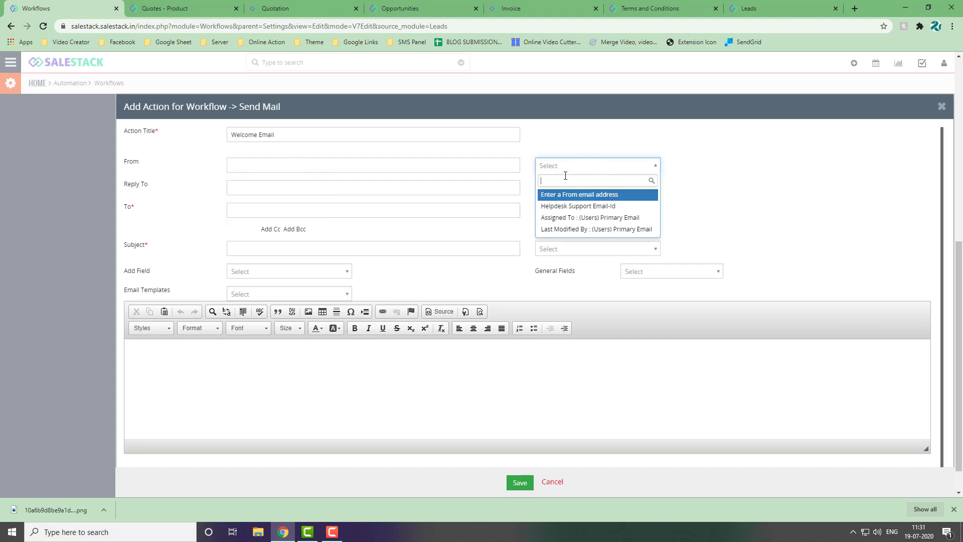
pyautogui.click(600, 219)
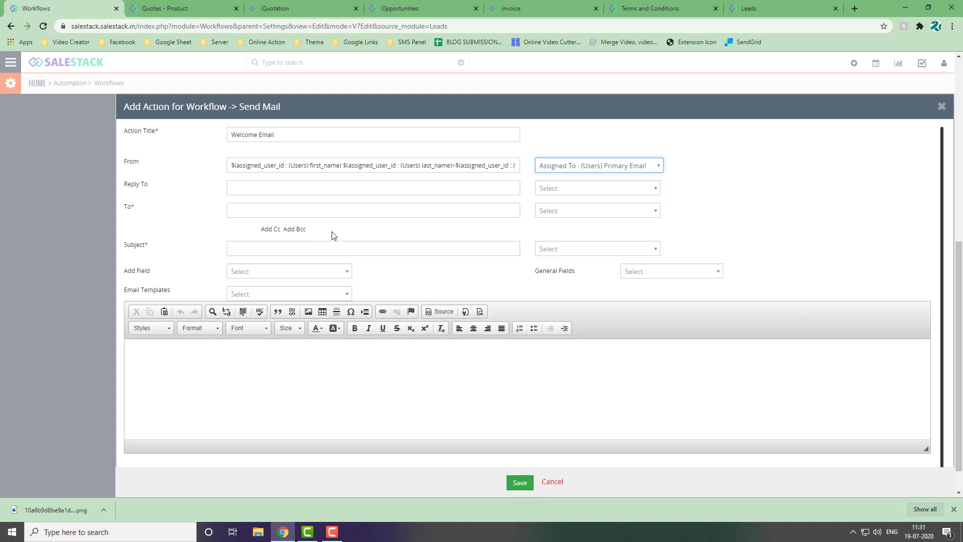
pyautogui.click(310, 185)
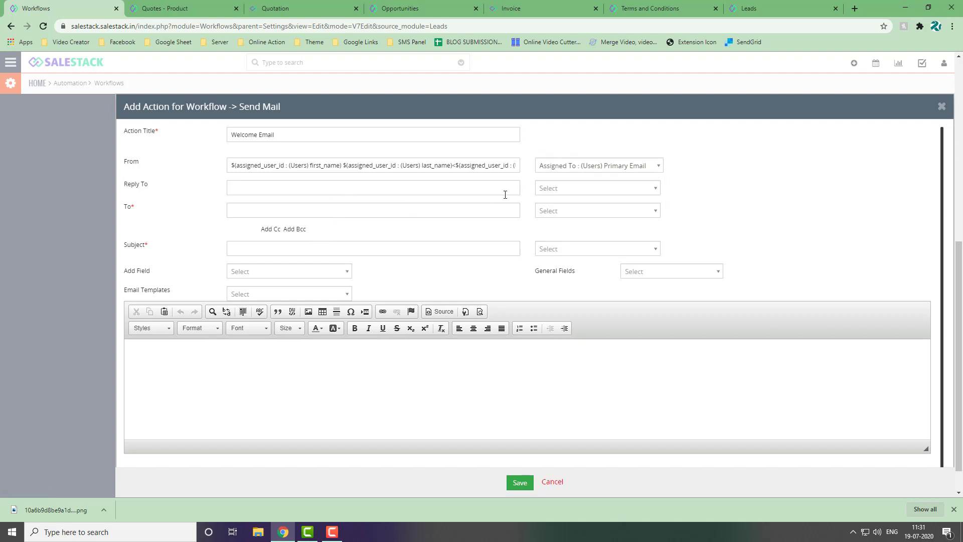
pyautogui.click(569, 188)
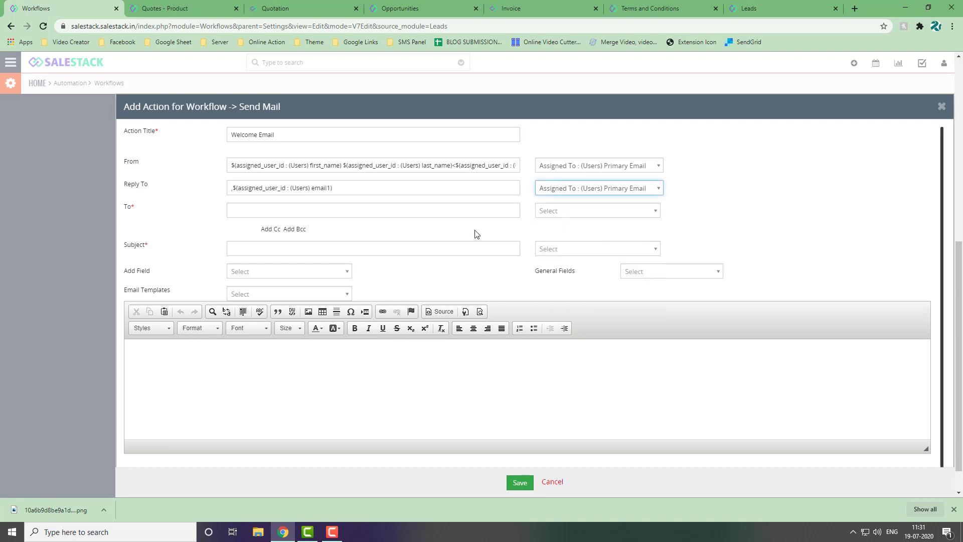
pyautogui.click(597, 244)
# Step: Address the mail to the lead's Primary Email with subject 'Welcome To Salestack'
pyautogui.click(554, 210)
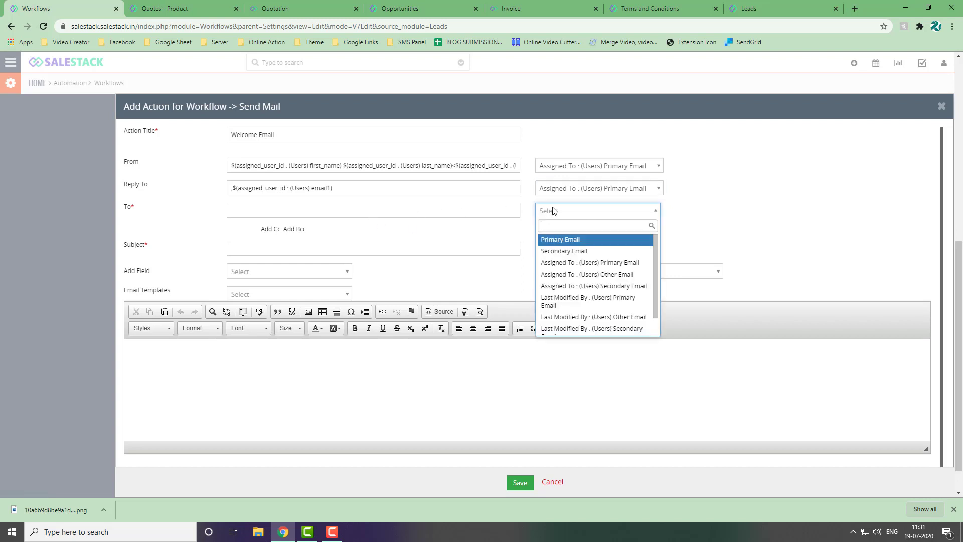
pyautogui.scroll(-1, 574, 280)
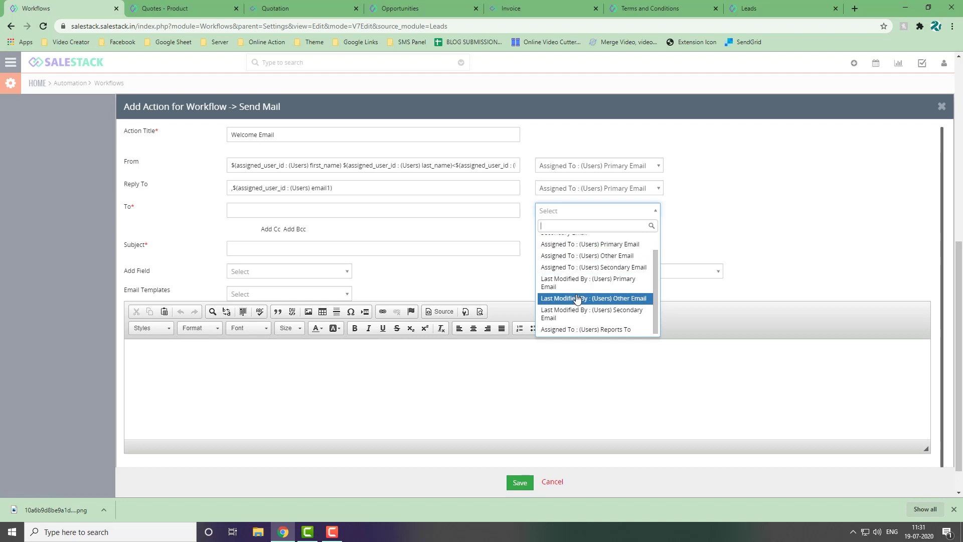
pyautogui.scroll(2, 575, 281)
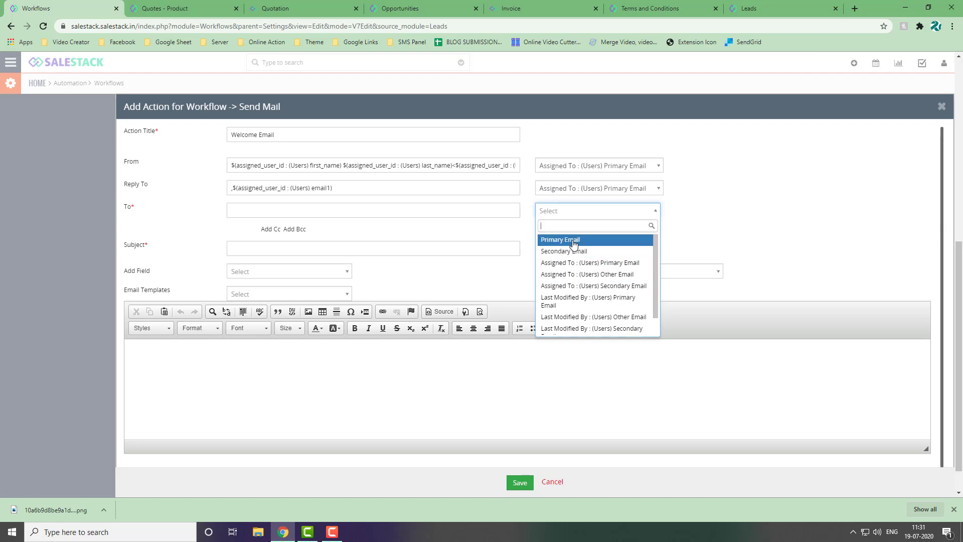
pyautogui.click(573, 242)
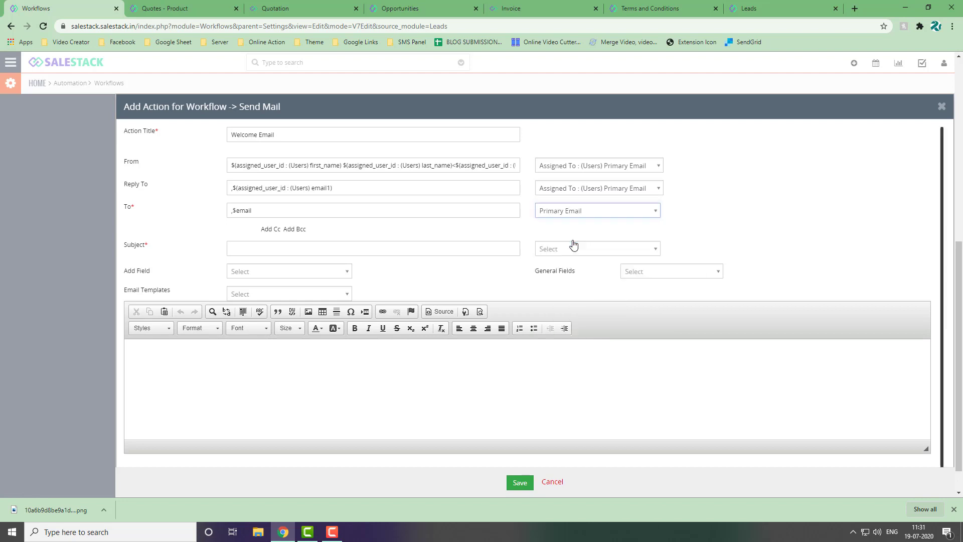
pyautogui.click(343, 246)
pyautogui.click(419, 273)
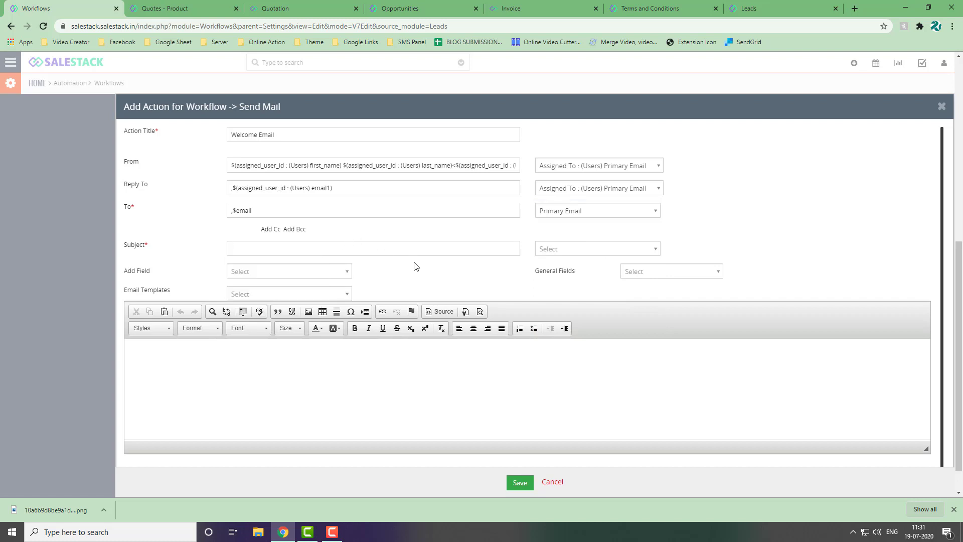
pyautogui.click(347, 247)
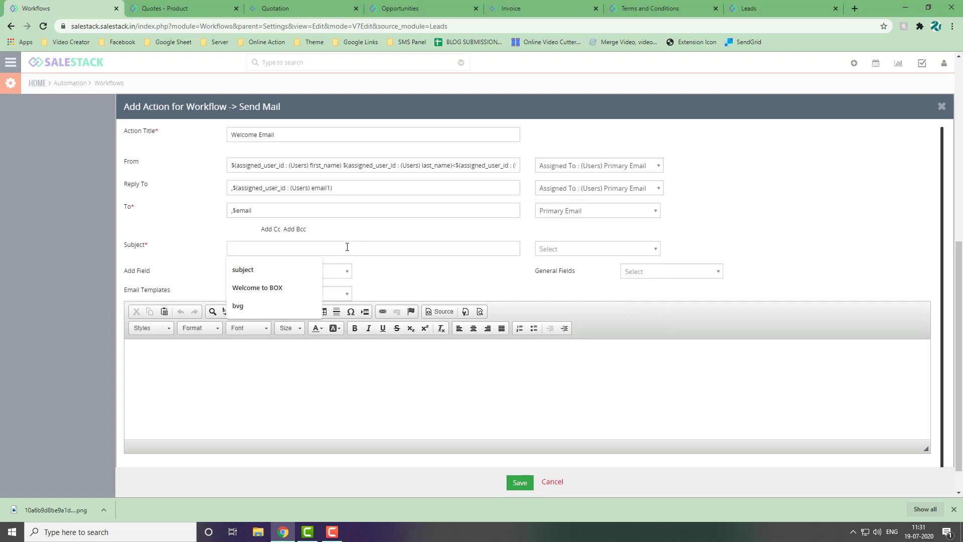
pyautogui.write('Welcome')
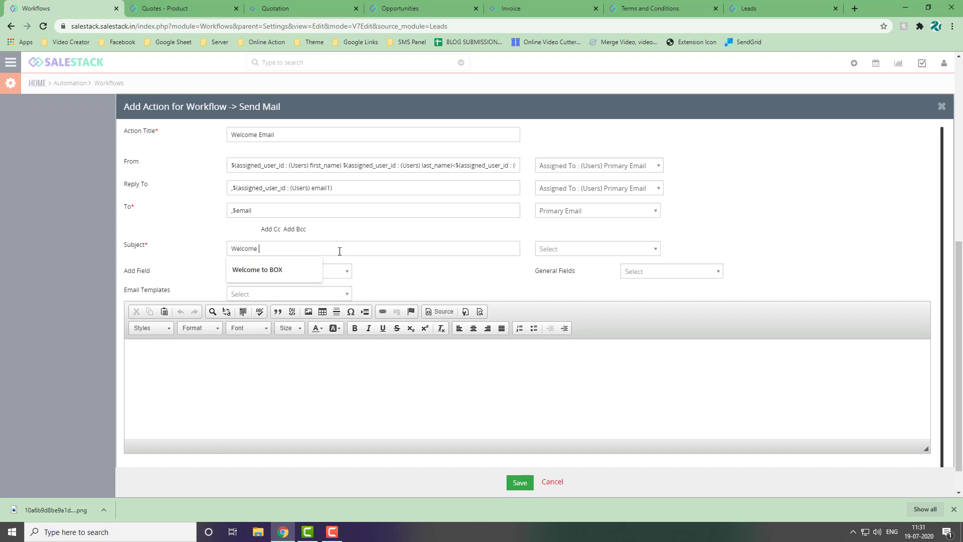
pyautogui.write(' To ')
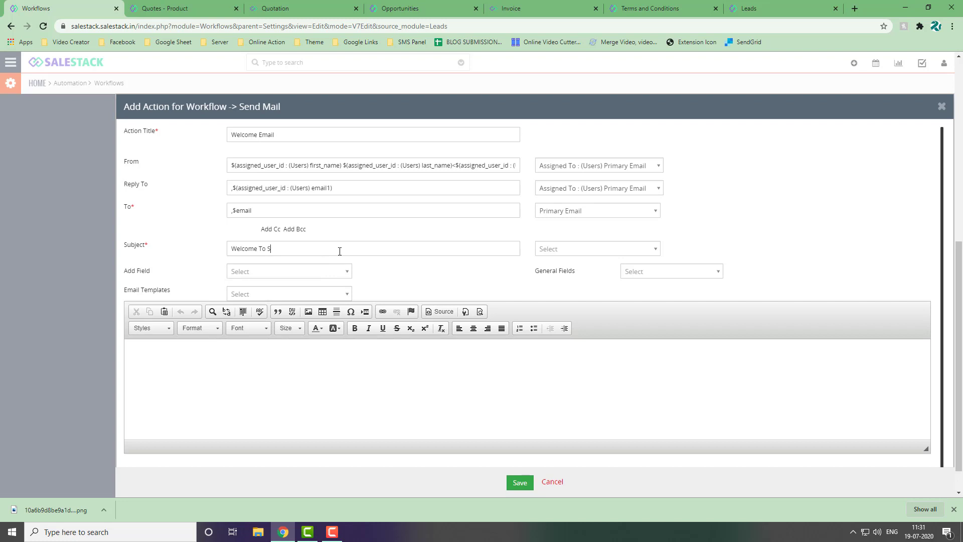
pyautogui.write('Salestack')
pyautogui.click(400, 279)
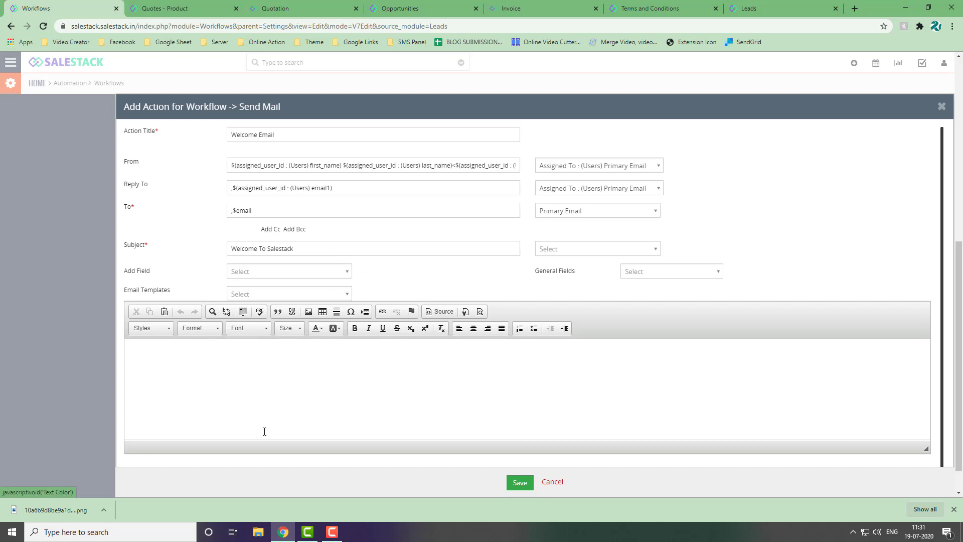
# Step: Write the body 'Hello' plus the lead's Last Name, 'Welcome to Salestack', and 'Thanks'
pyautogui.click(254, 367)
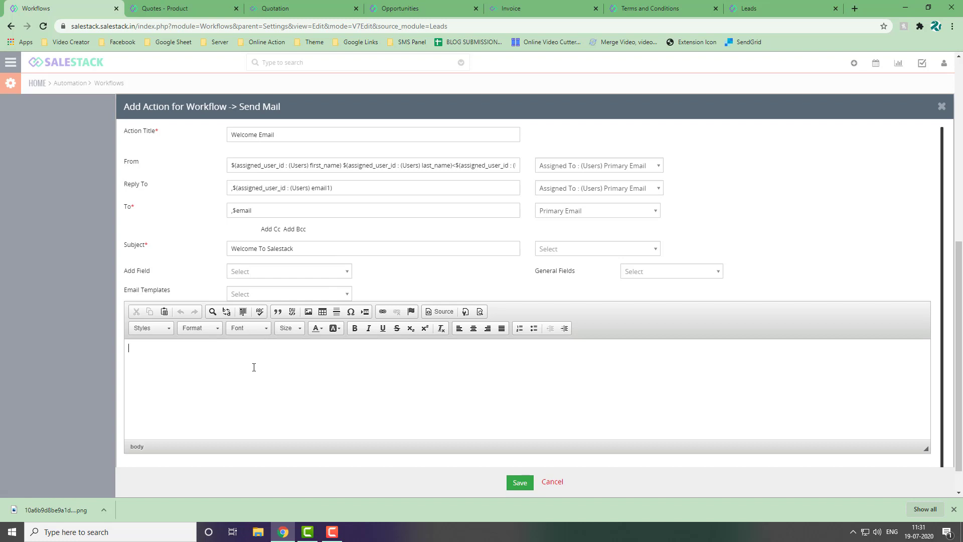
pyautogui.write('Hello')
pyautogui.click(261, 272)
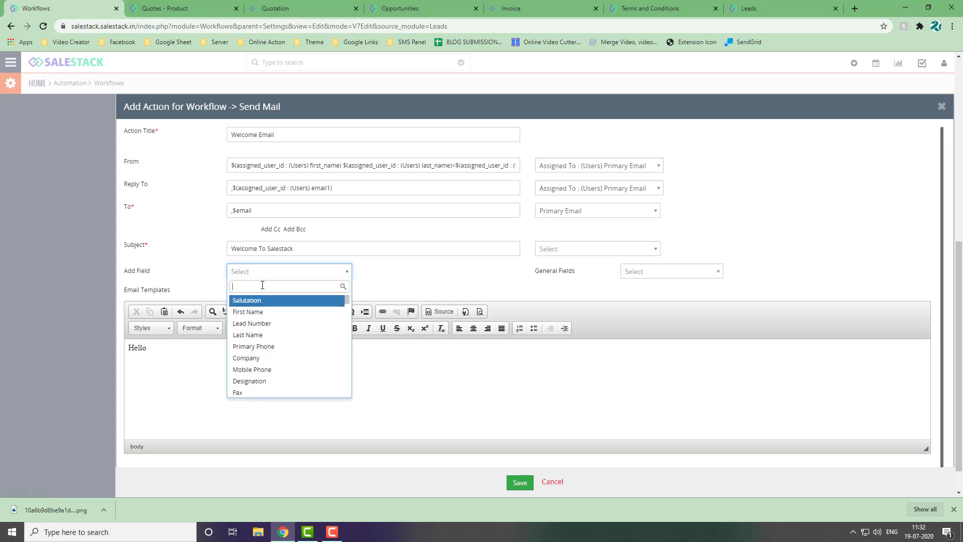
pyautogui.click(267, 336)
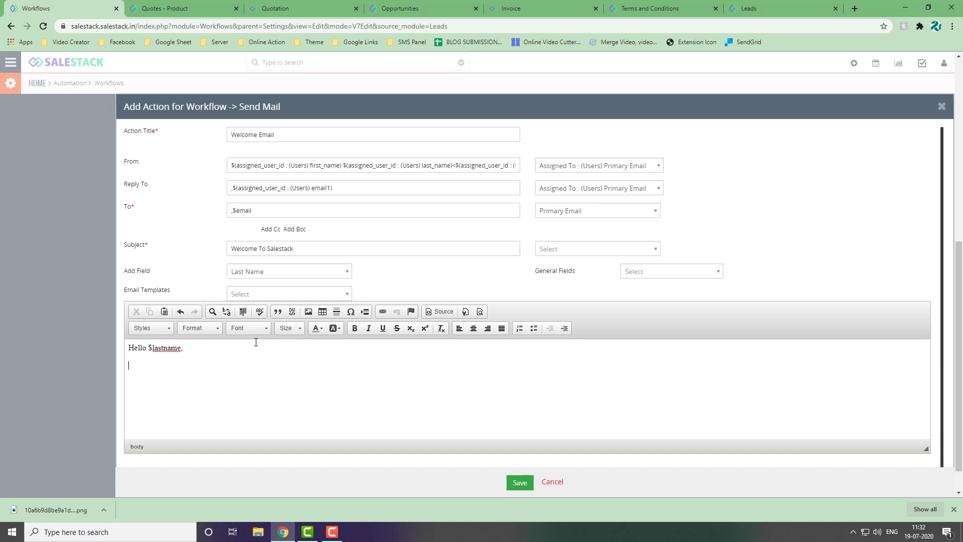
pyautogui.write('Welcome to Salestack')
pyautogui.press('Return')
pyautogui.write('Thanks')
# Step: Add a period after 'Welcome to Salestack' and save the Welcome Email action
pyautogui.click(332, 291)
pyautogui.click(332, 291)
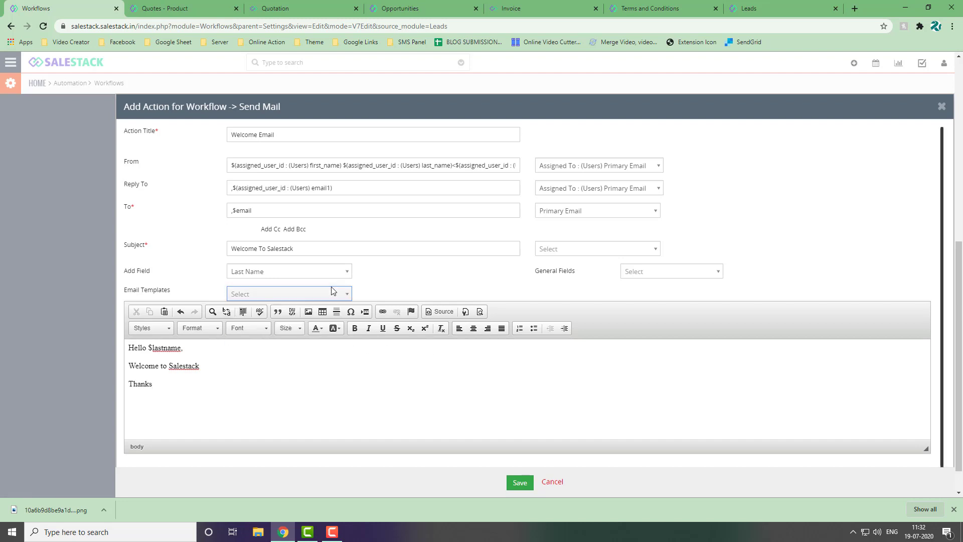
pyautogui.click(323, 374)
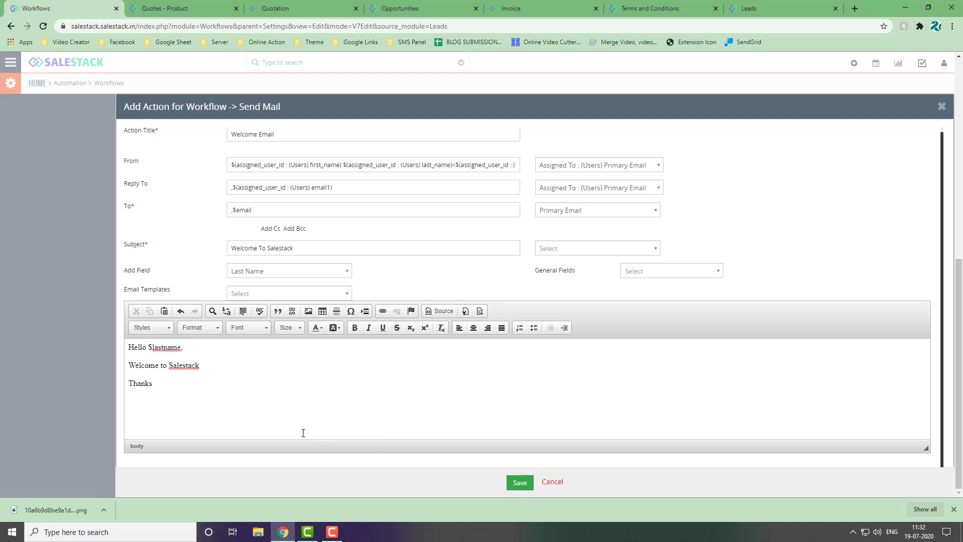
pyautogui.click(225, 369)
pyautogui.write('.')
pyautogui.click(525, 481)
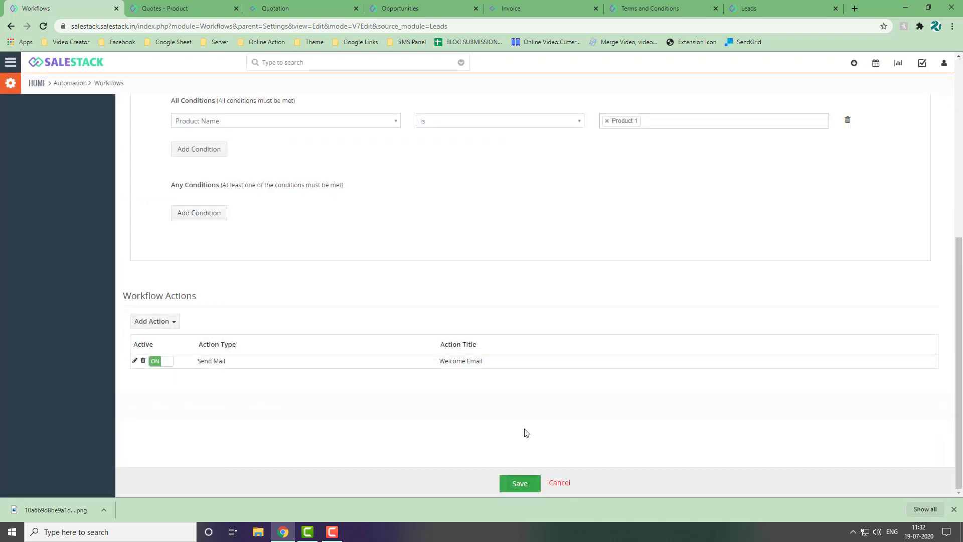
# Step: Review the Lead creation trigger and the Product 1 condition
pyautogui.scroll(5, 303, 366)
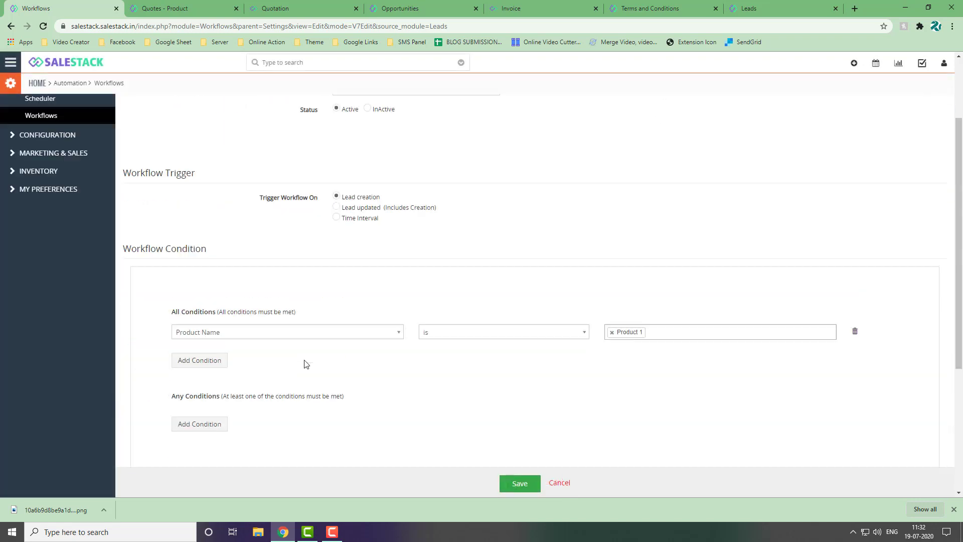
pyautogui.scroll(-5, 303, 366)
pyautogui.scroll(6, 256, 372)
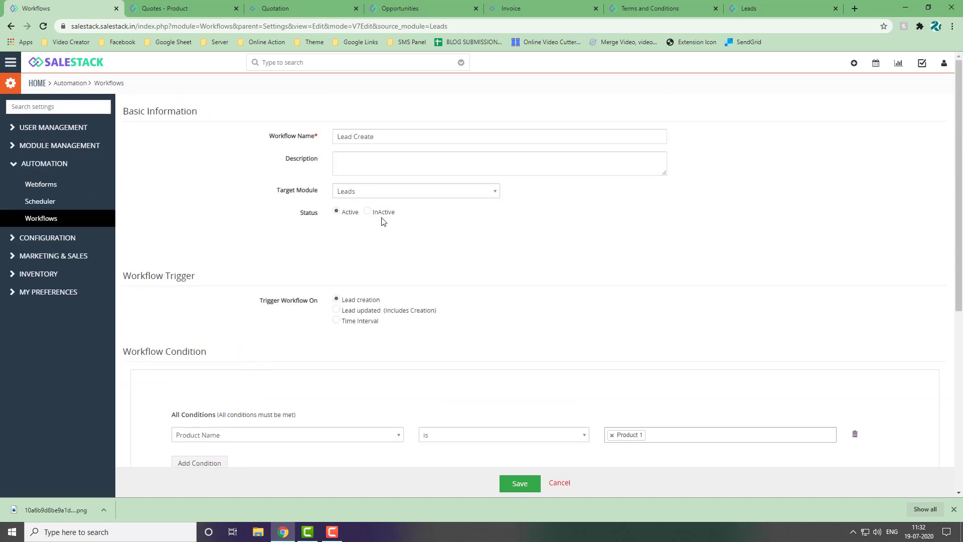
pyautogui.doubleClick(364, 301)
pyautogui.scroll(-1, 341, 332)
pyautogui.scroll(-2, 346, 322)
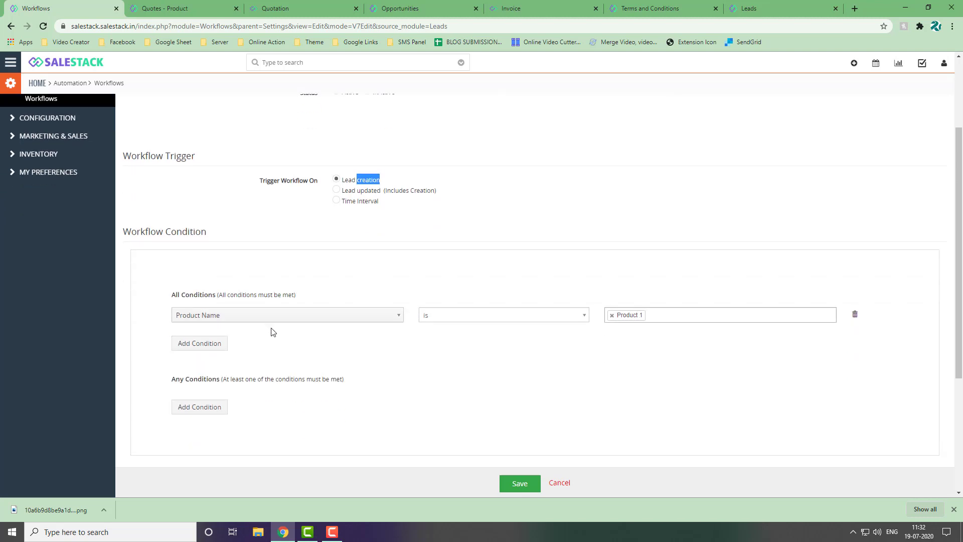
pyautogui.click(254, 294)
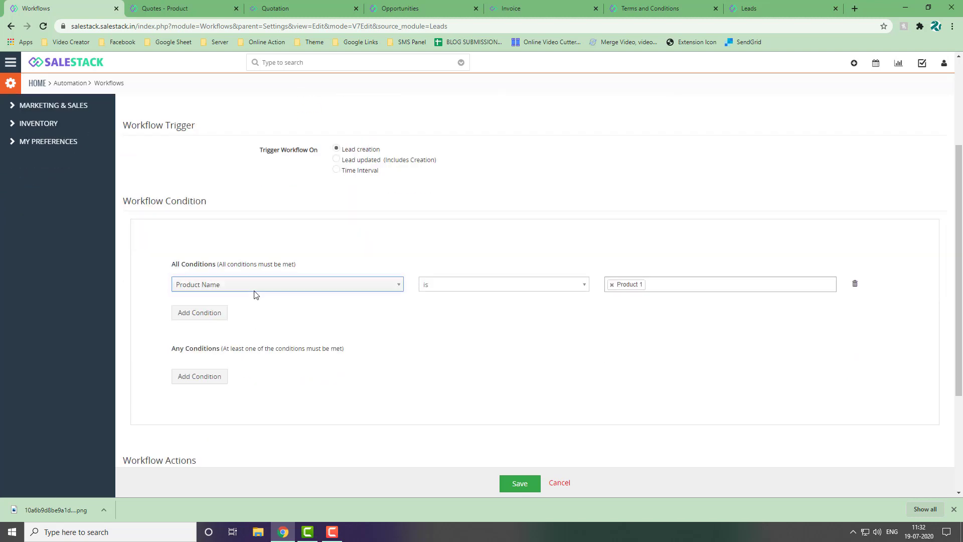
pyautogui.click(657, 284)
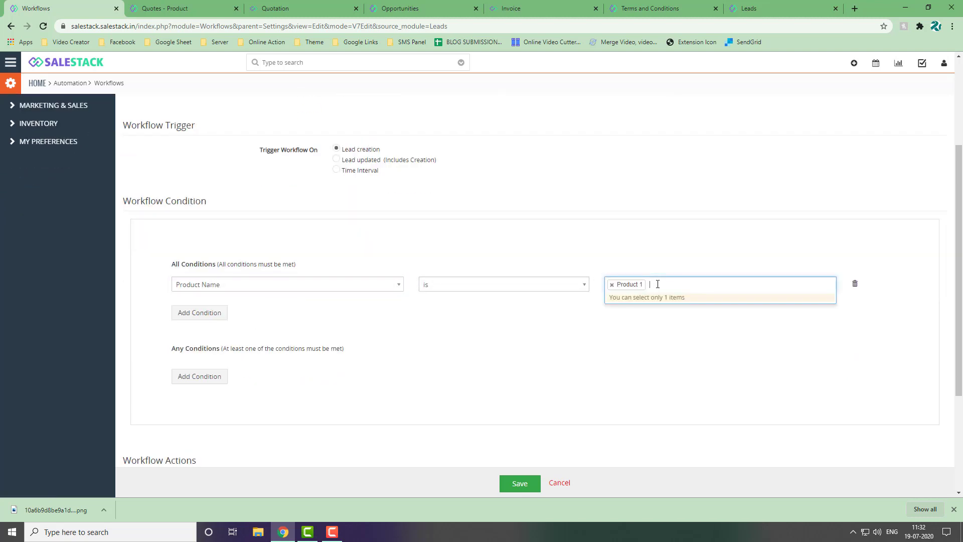
pyautogui.click(623, 332)
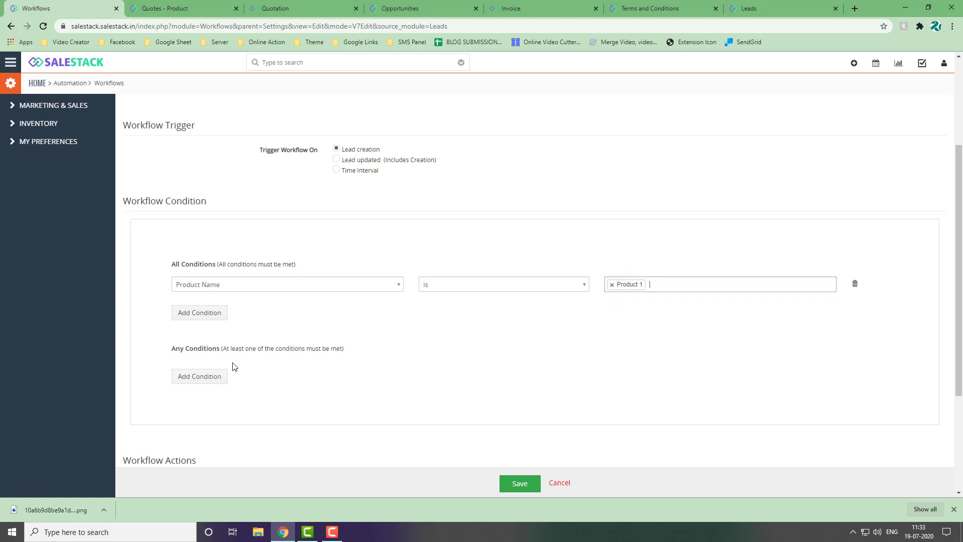
pyautogui.scroll(-3, 231, 364)
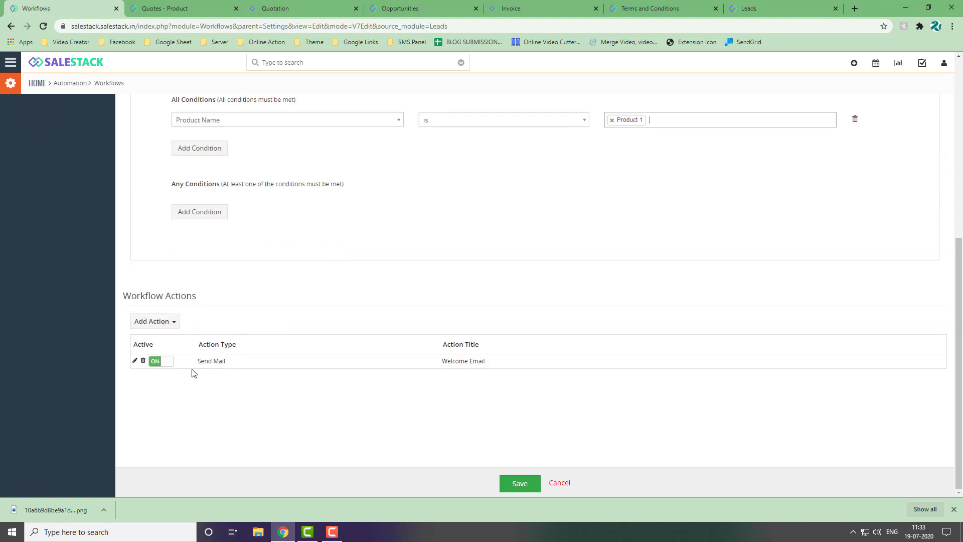
# Step: Reopen the Welcome Email action, close it unchanged, and show the action types list
pyautogui.click(135, 361)
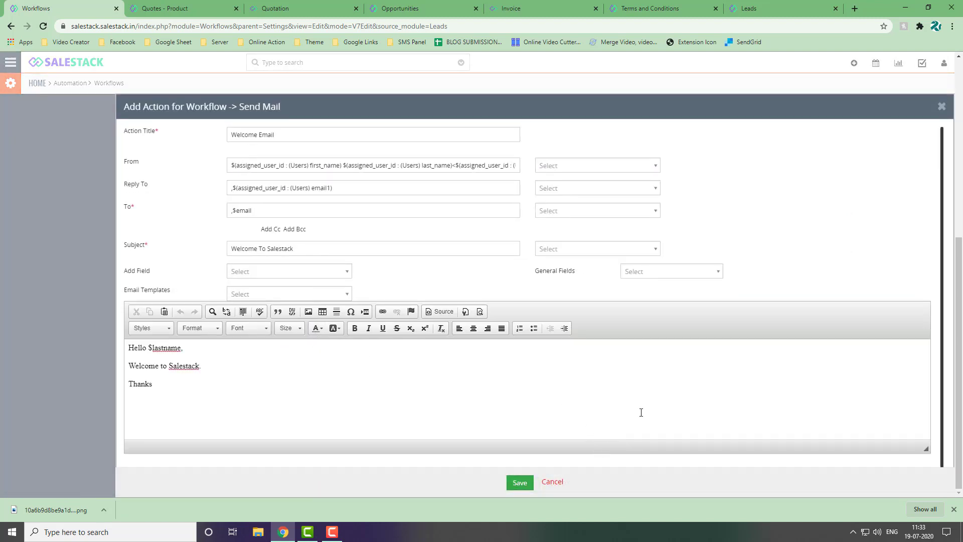
pyautogui.click(941, 110)
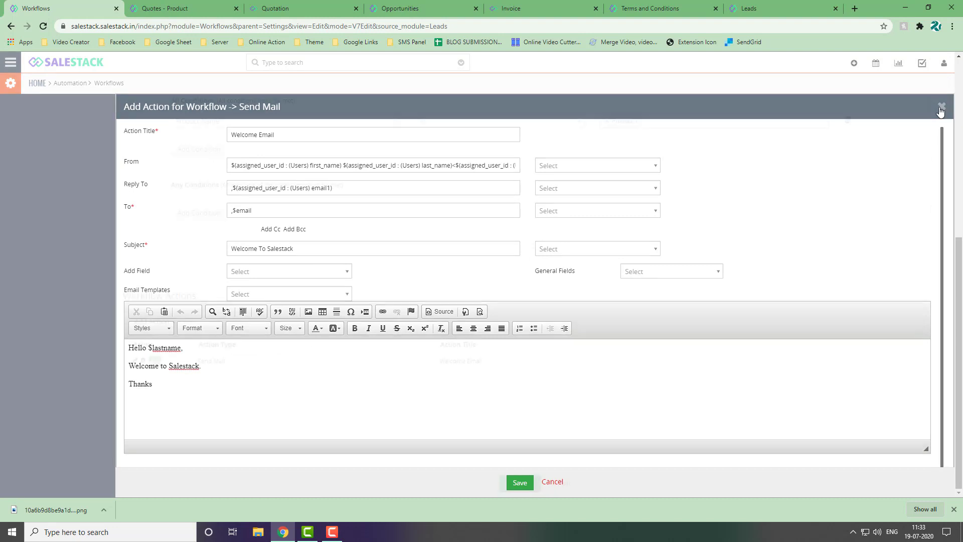
pyautogui.click(159, 333)
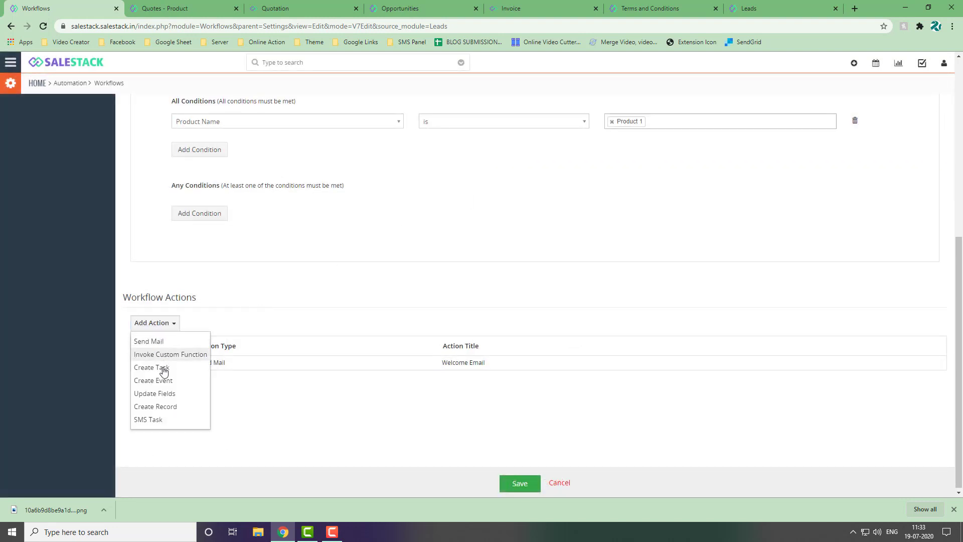
# Step: Add an SMS Task titled 'Welcome sms' sent to the lead's Mobile Phone
pyautogui.click(165, 420)
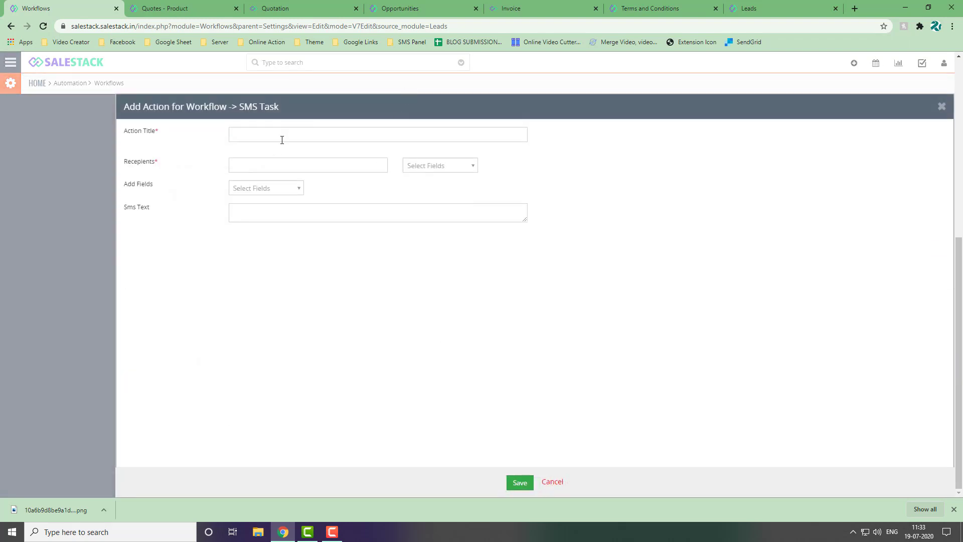
pyautogui.write('Welcome sms')
pyautogui.click(272, 163)
pyautogui.click(458, 171)
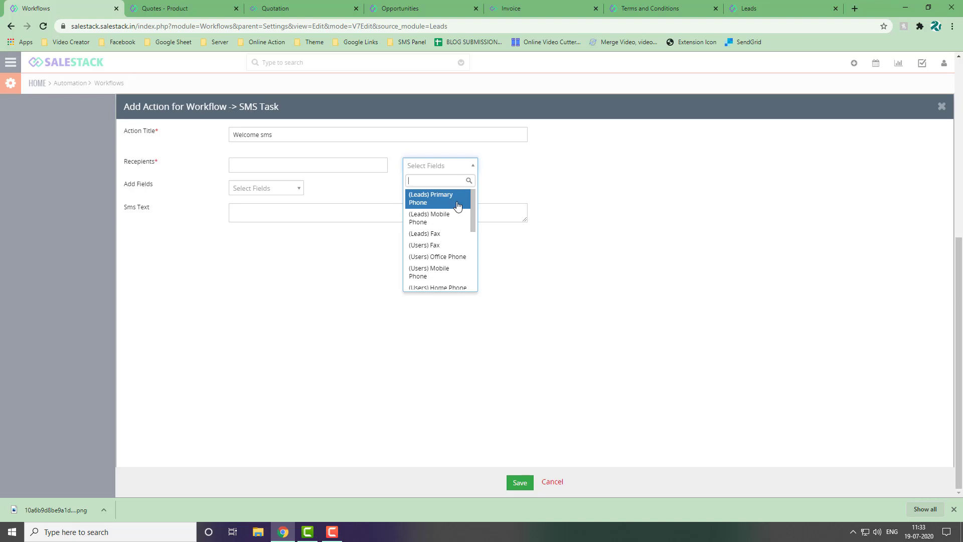
pyautogui.click(455, 219)
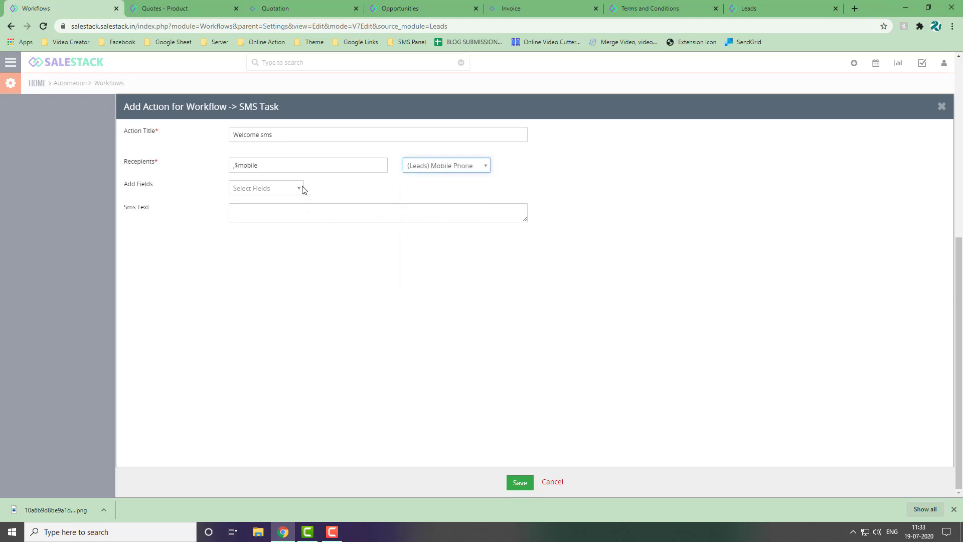
# Step: Write the SMS 'Hello $lastname, Welcome to salestack.' and save the action
pyautogui.click(281, 208)
pyautogui.write('Hello')
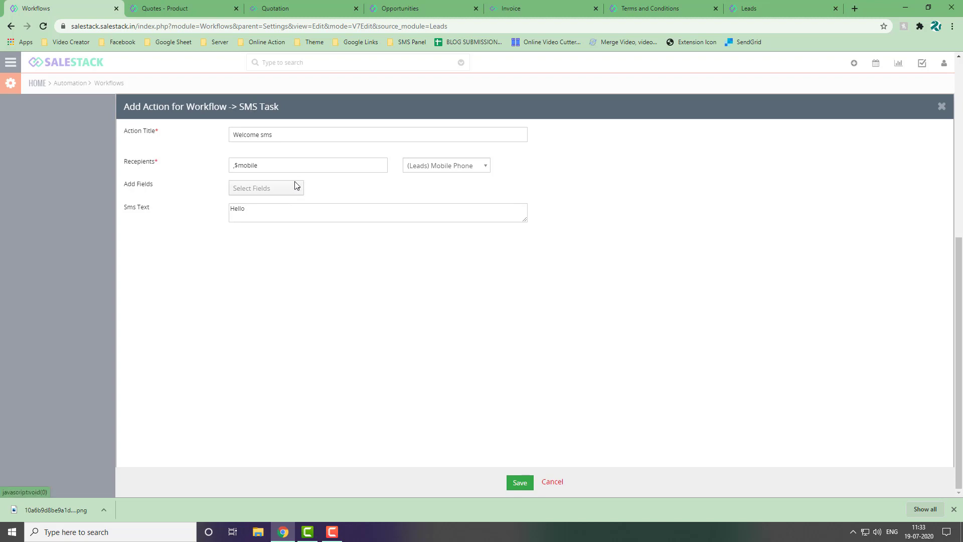
pyautogui.click(297, 187)
pyautogui.click(281, 252)
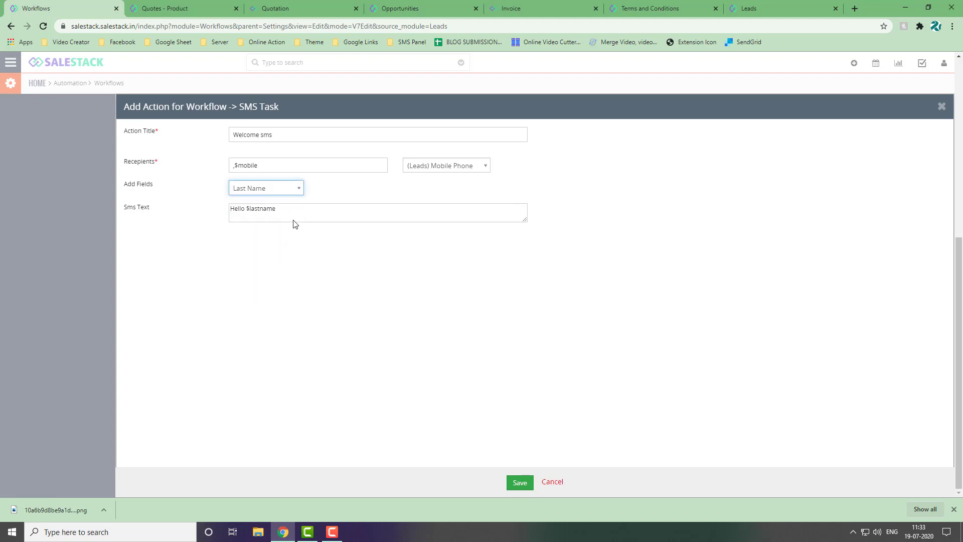
pyautogui.click(304, 209)
pyautogui.write(', ')
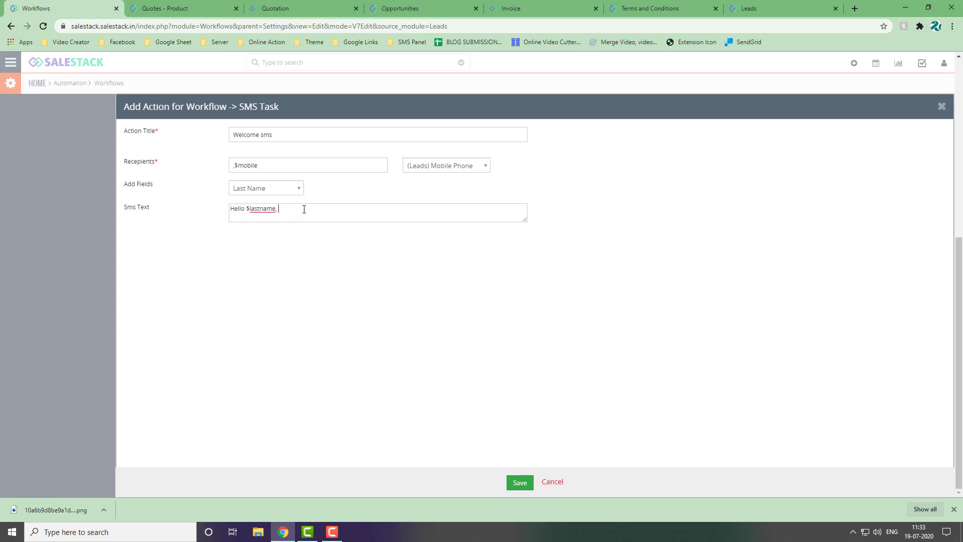
pyautogui.write('Welcome to salestack.')
pyautogui.click(528, 485)
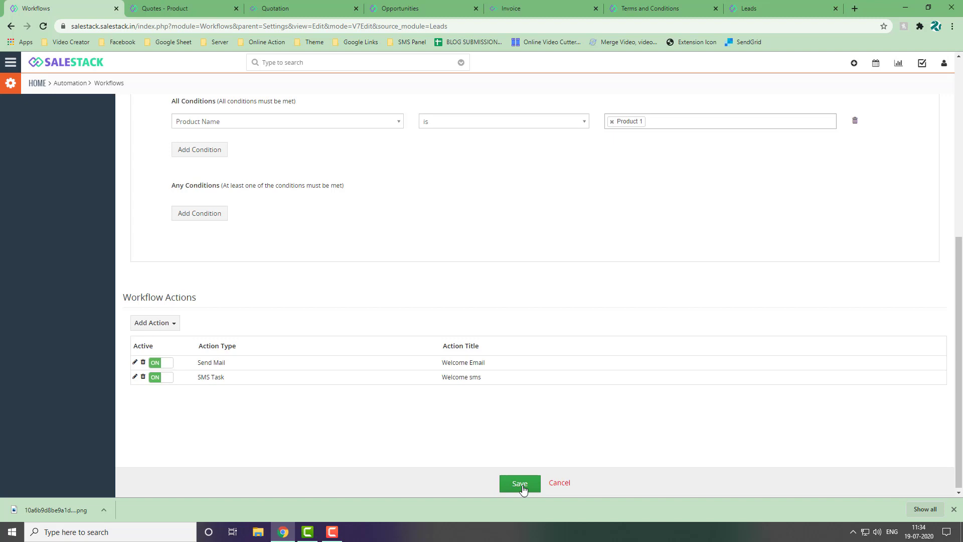
# Step: Save the Lead Create workflow and filter the list to Leads Workflows
pyautogui.click(524, 483)
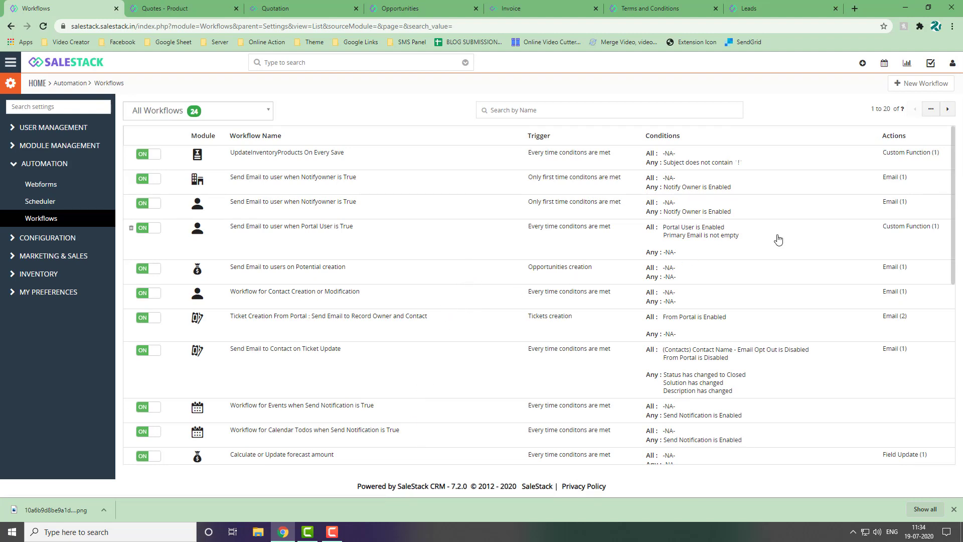
pyautogui.click(254, 108)
pyautogui.click(250, 190)
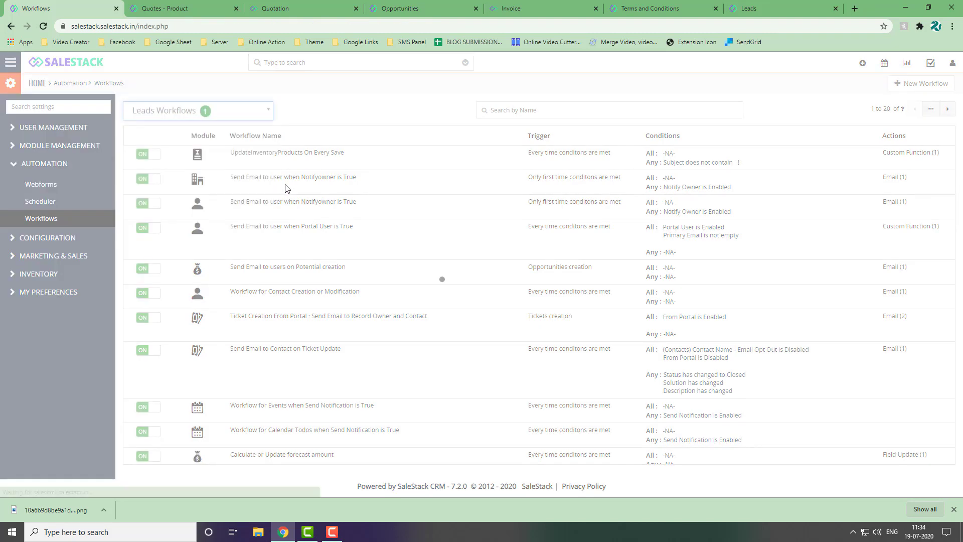
# Step: Start another new workflow, then switch to the salestack.in homepage tab
pyautogui.click(928, 84)
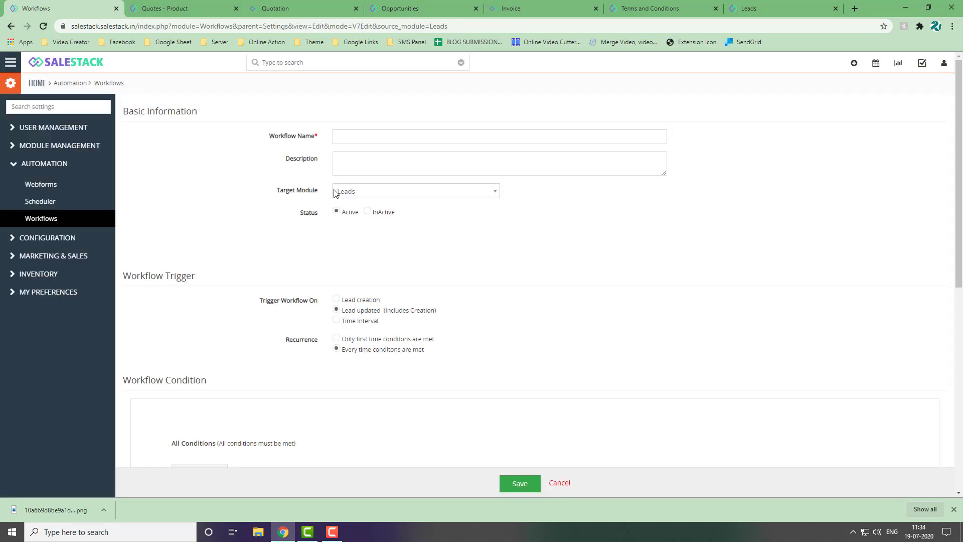
pyautogui.click(357, 134)
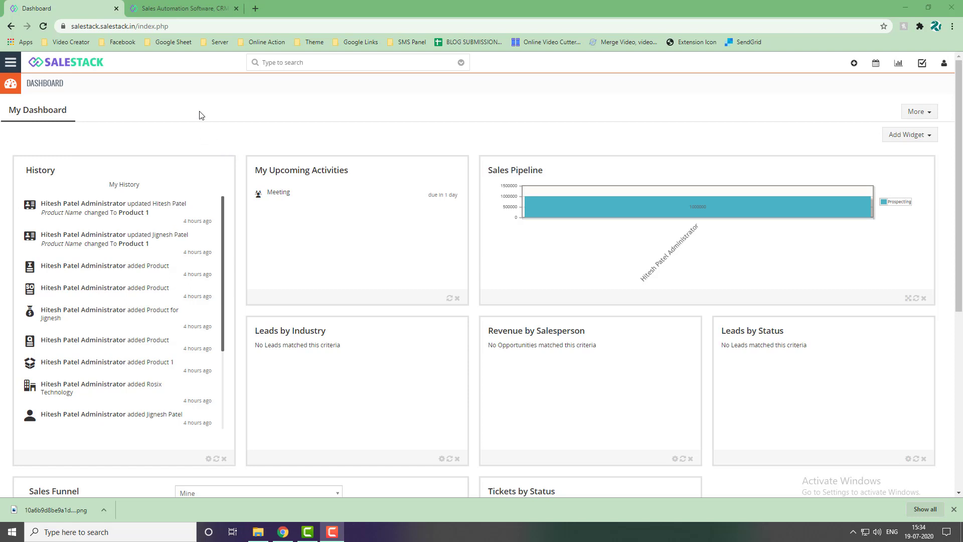
pyautogui.click(196, 6)
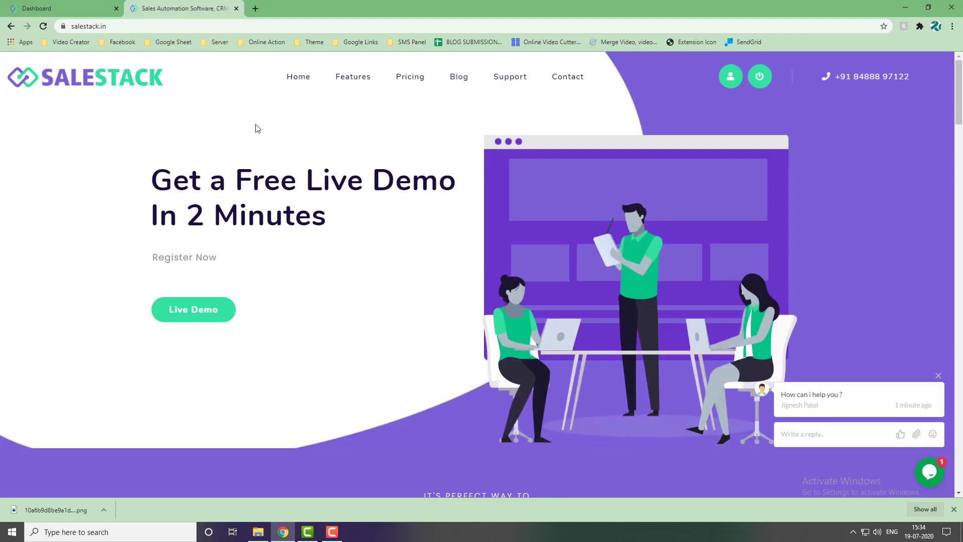